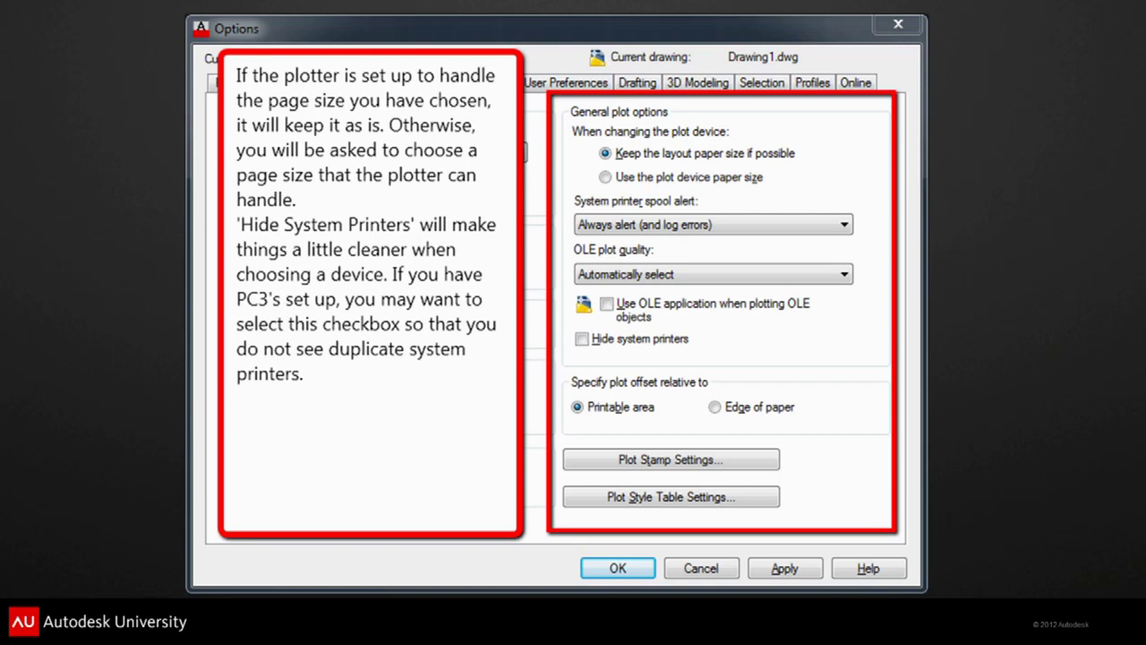
- Switch to AutoCAD and open the plot style table settings from the plot and publish options
key("alt+Tab")
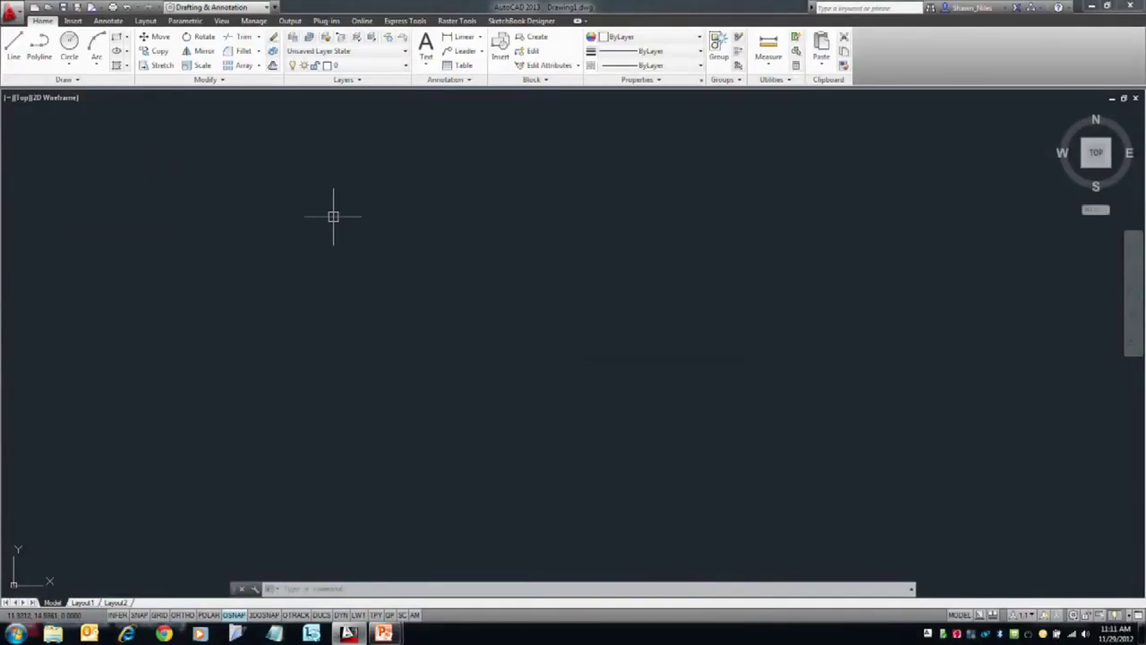
type("op")
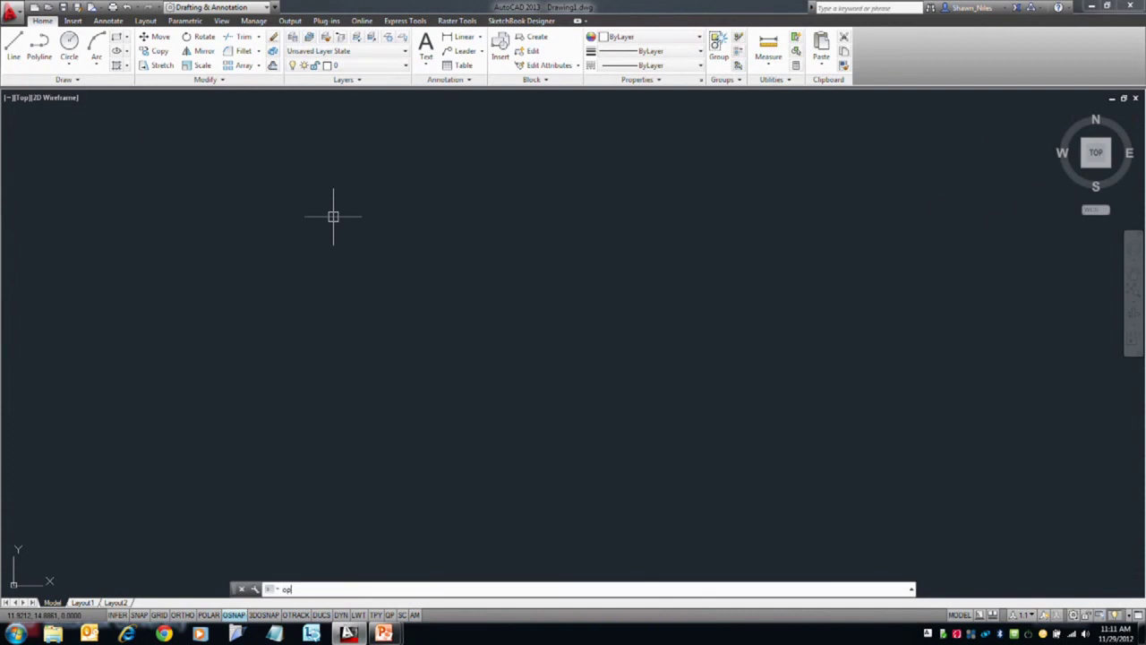
key("Return")
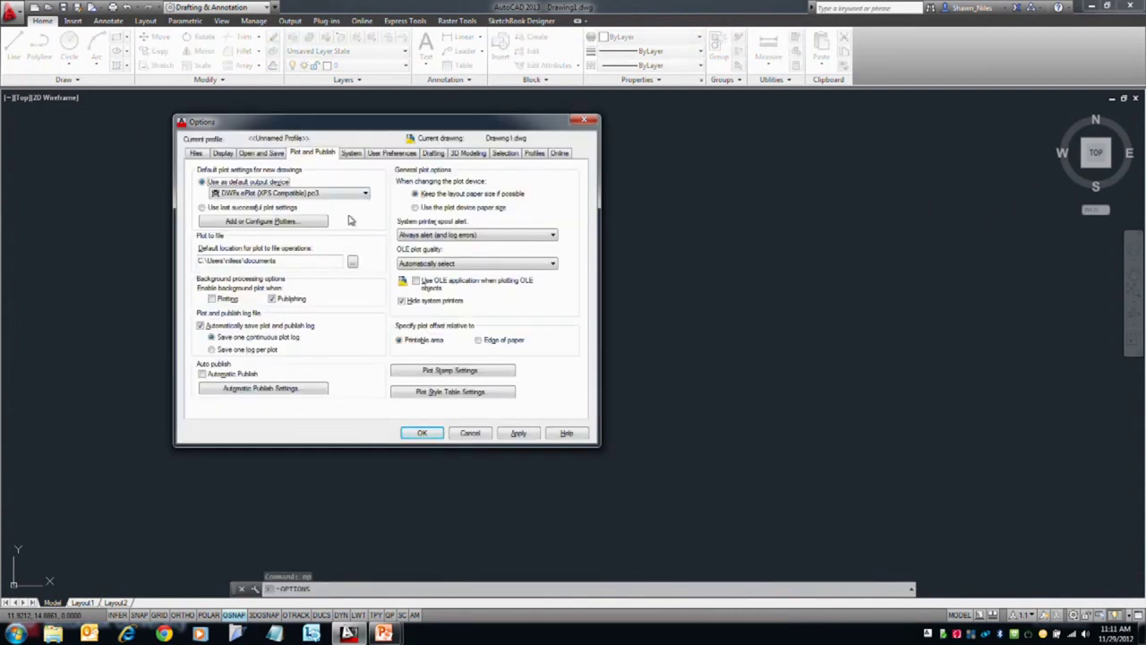
left_click(452, 392)
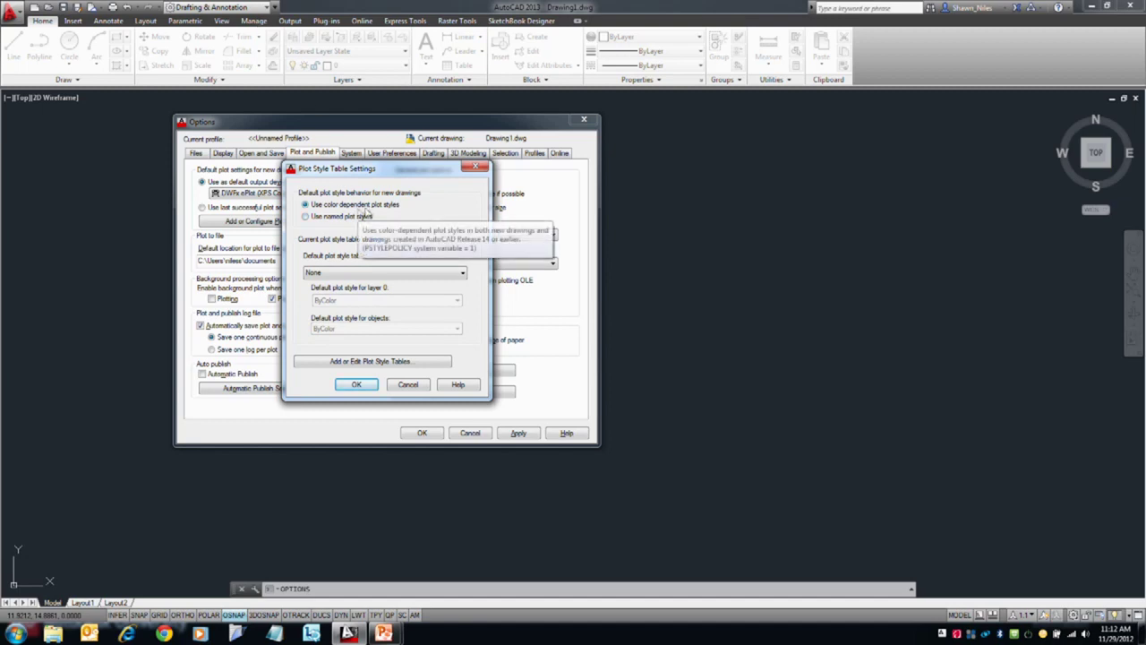
- Review the available default plot style tables for new drawings and keep None selected
left_click(349, 273)
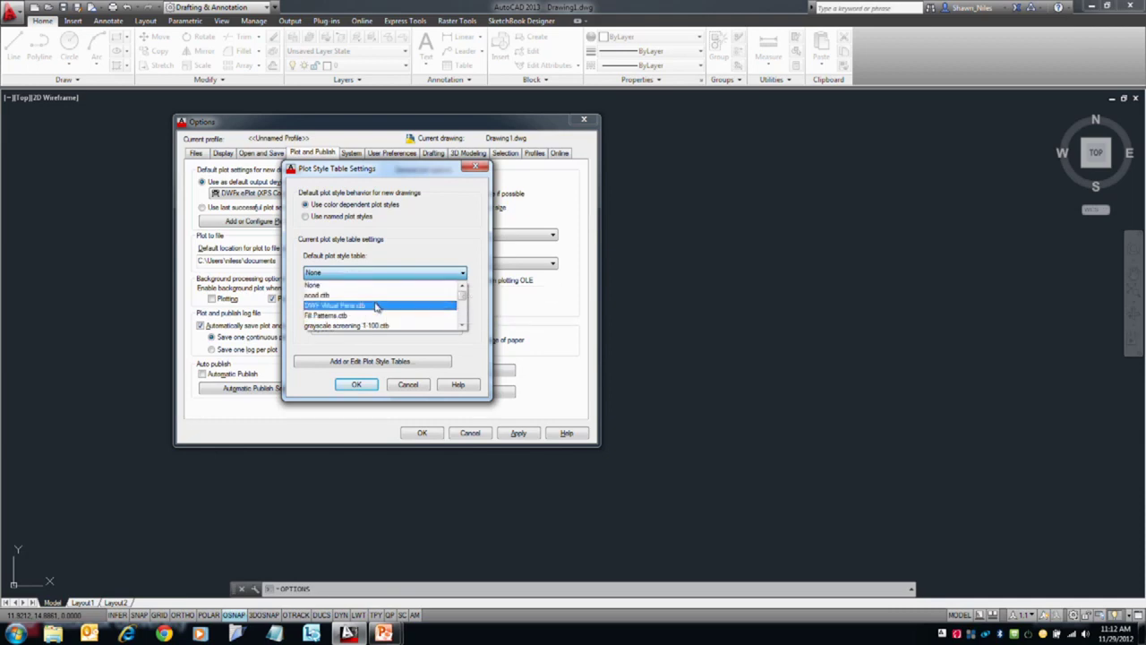
left_click_drag(462, 292, 462, 304)
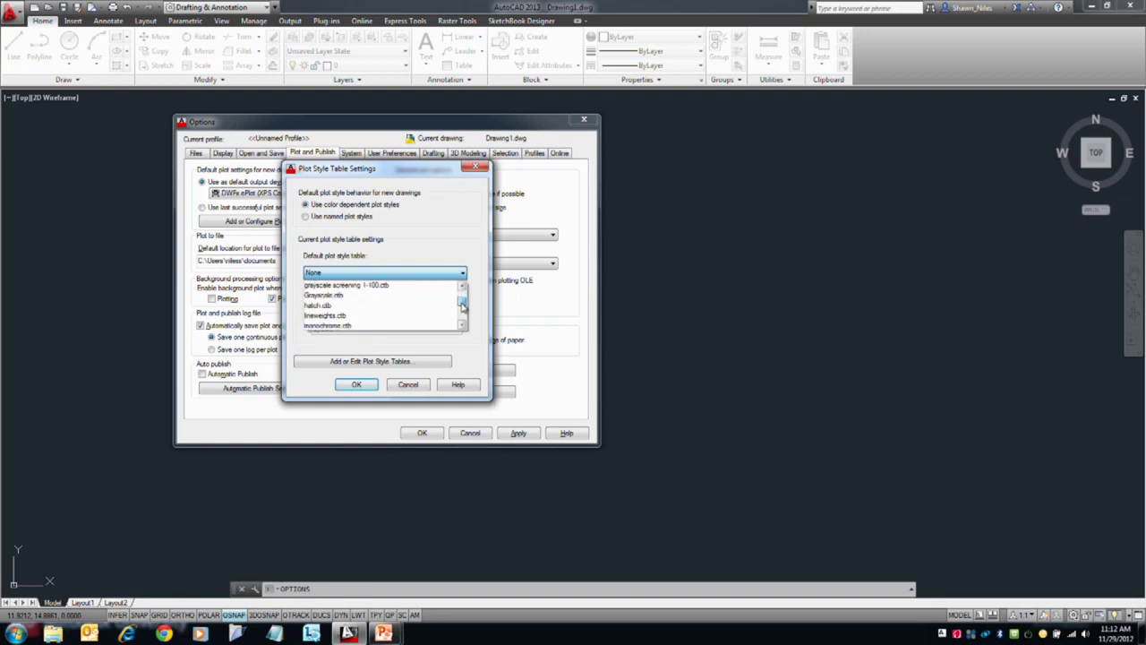
scroll(386, 303, "up", 1)
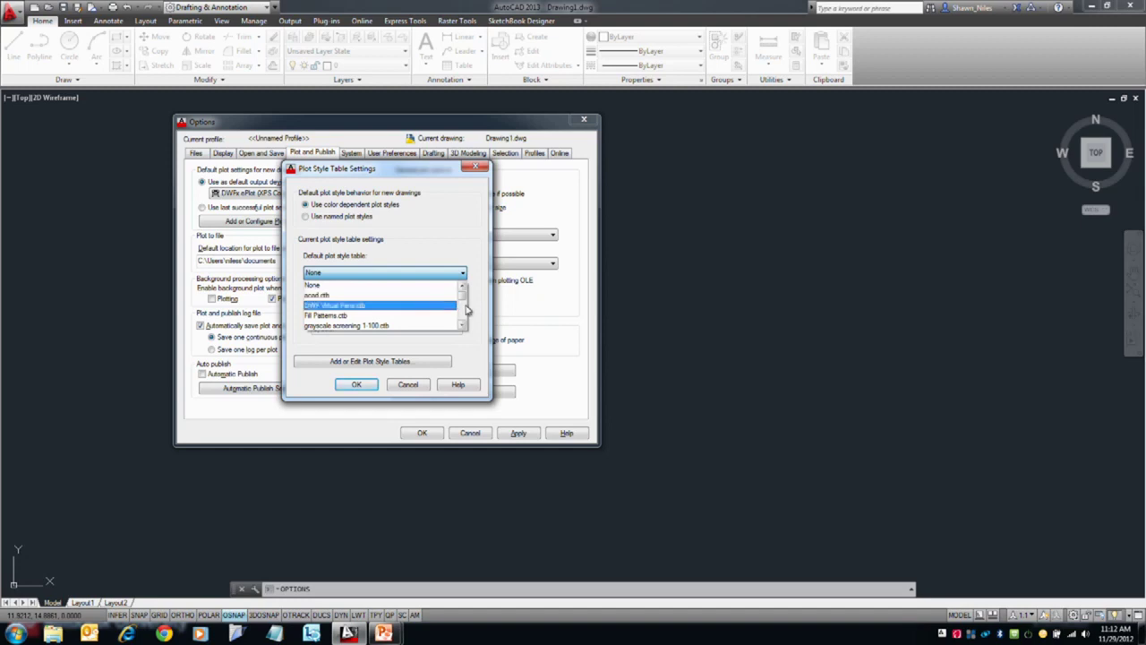
left_click(403, 284)
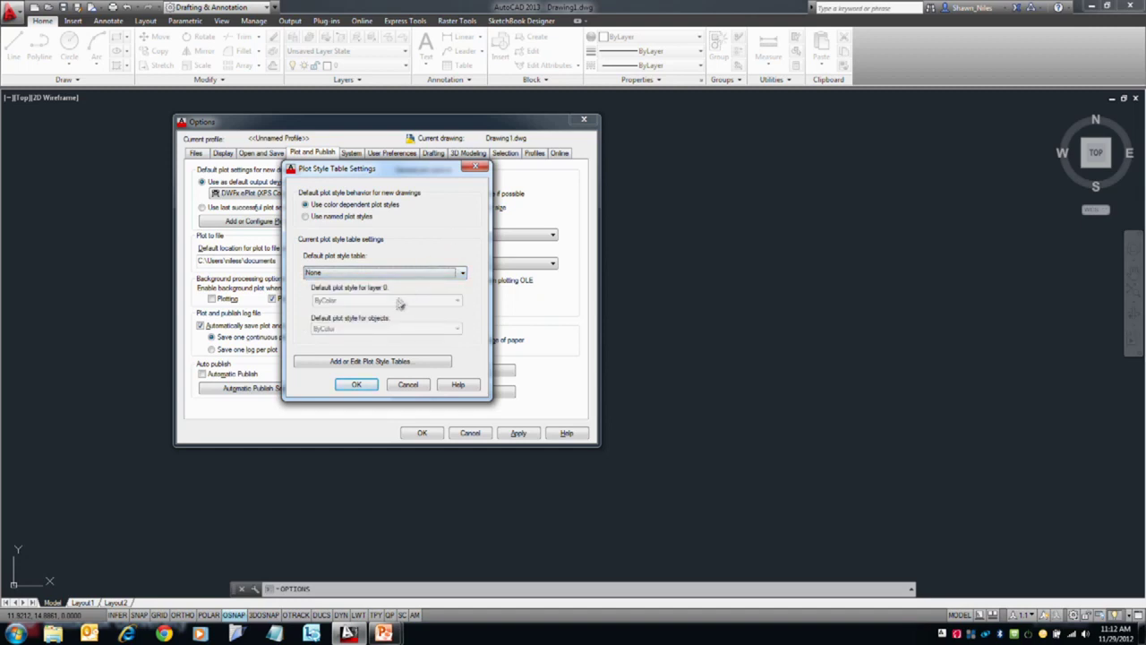
- Open the plot styles folder and display the hatch.ctb plot style table in form view
left_click(394, 364)
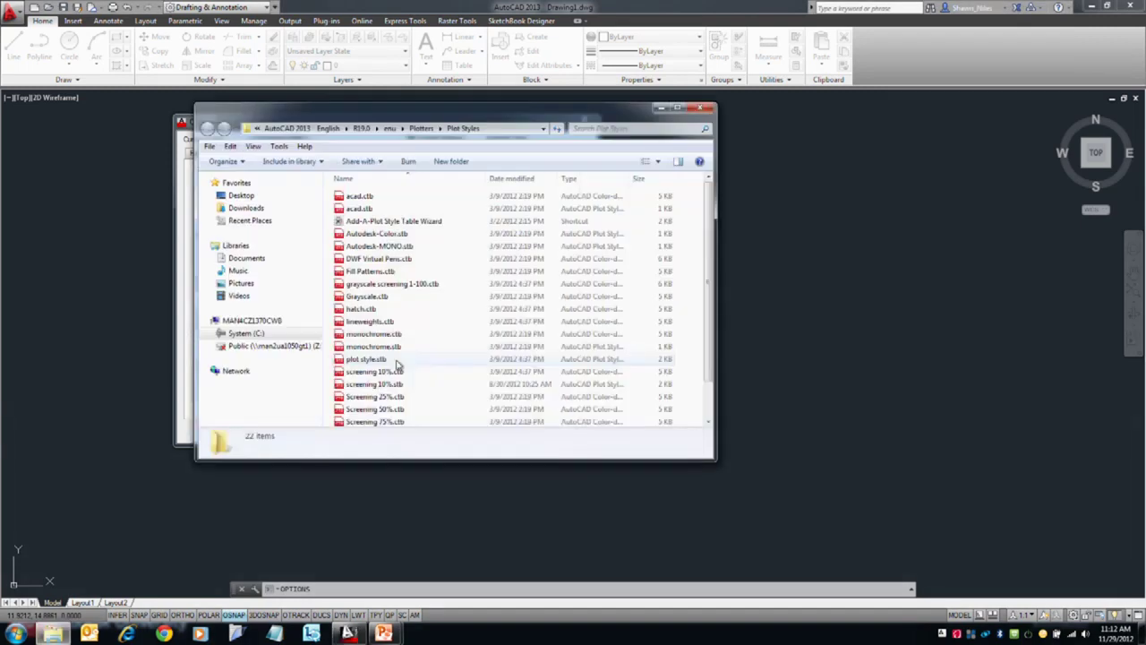
left_click_drag(464, 119, 600, 120)
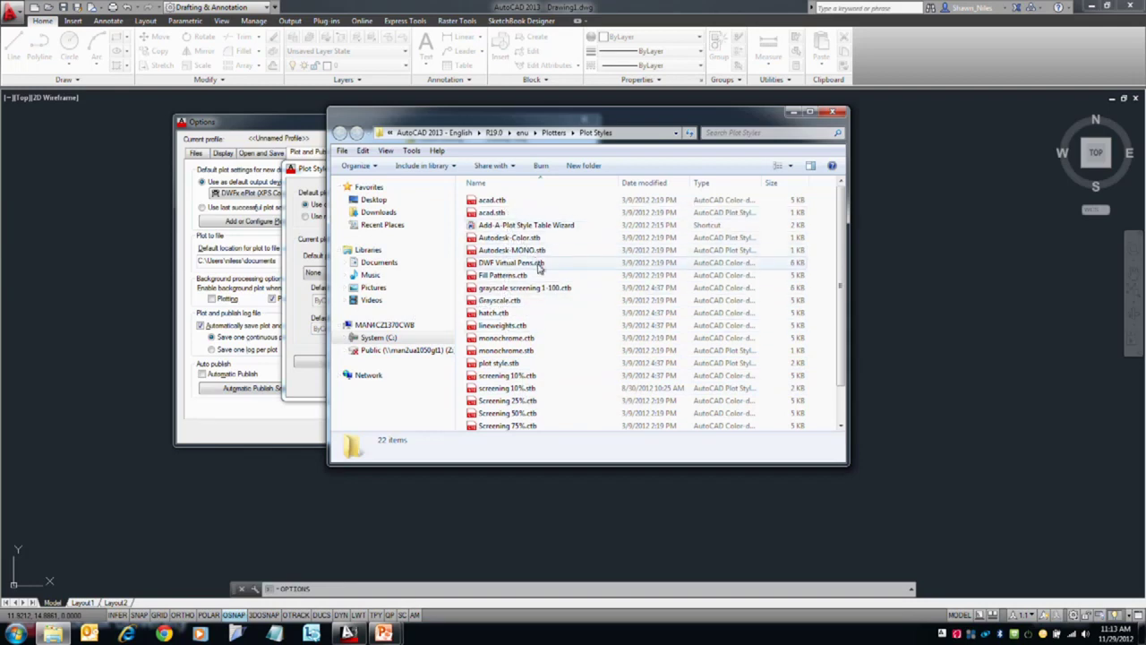
double_click(497, 312)
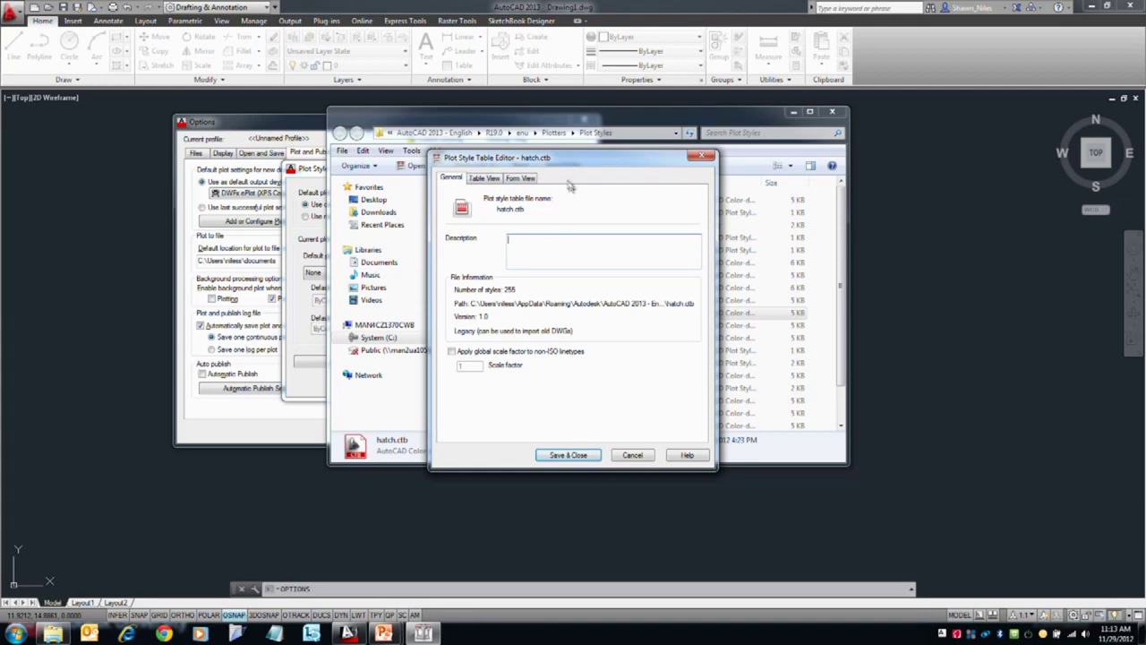
left_click(528, 178)
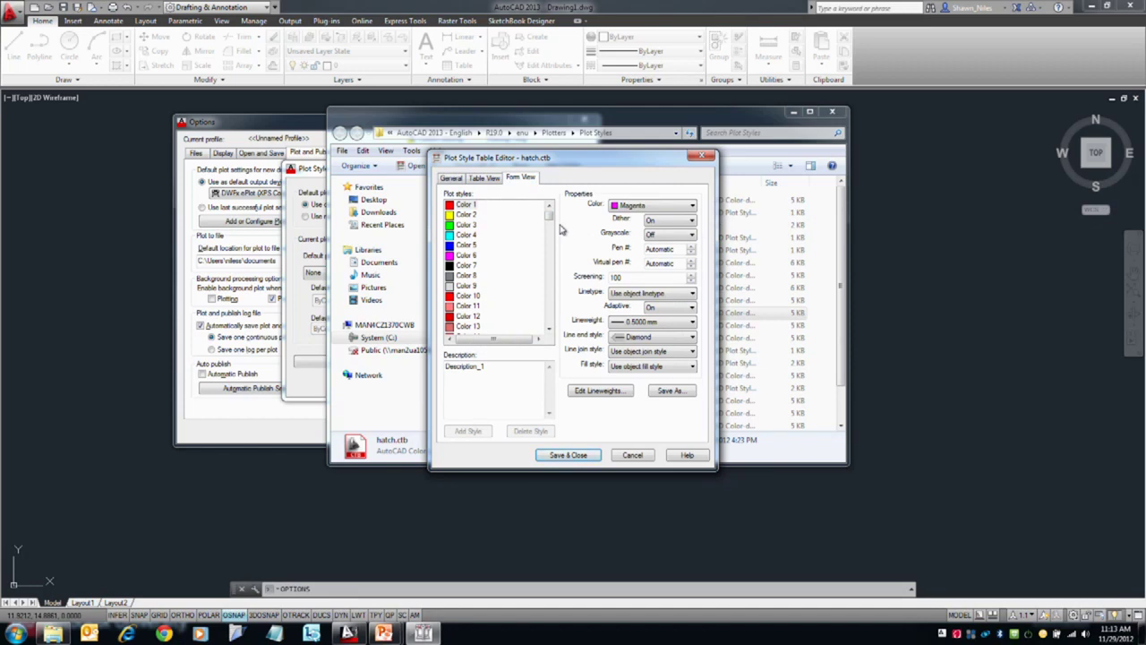
- Look through the plot styles in hatch.ctb and inspect the plot color choices for Color 4, keeping Use object color
left_click_drag(548, 220, 562, 334)
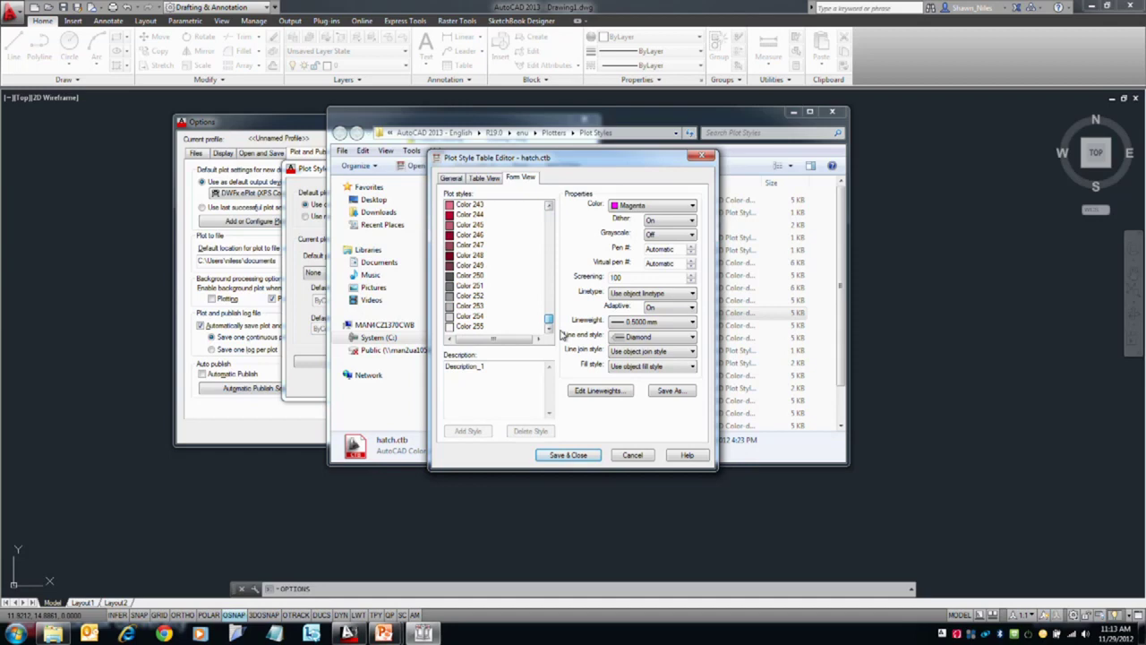
left_click_drag(563, 334, 560, 211)
left_click(477, 235)
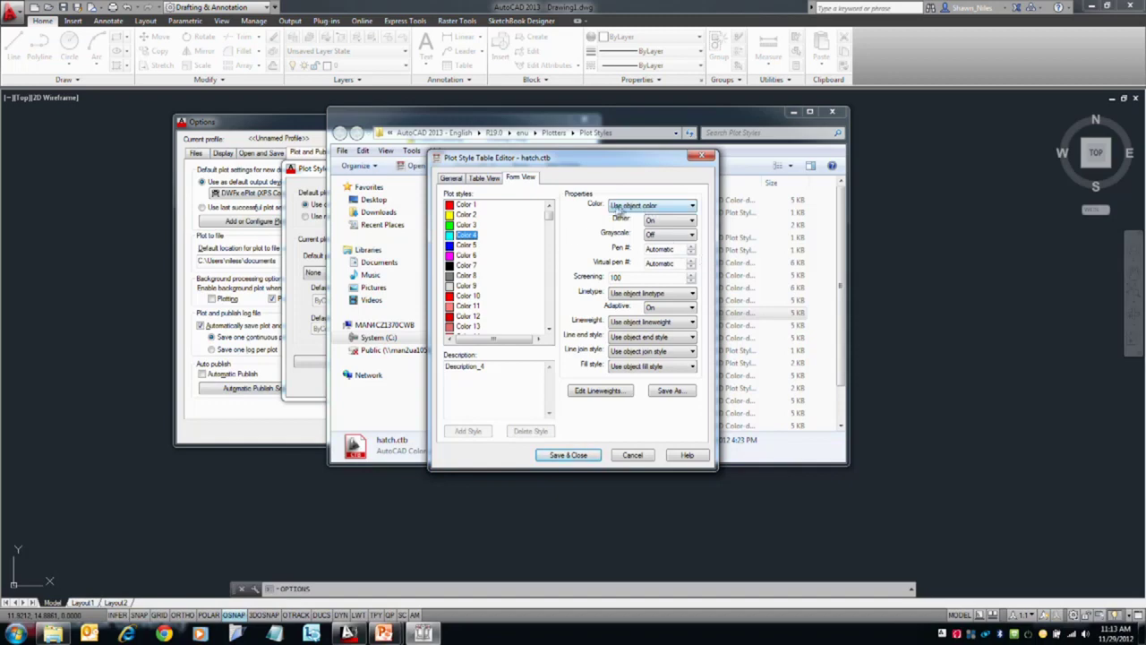
left_click(651, 210)
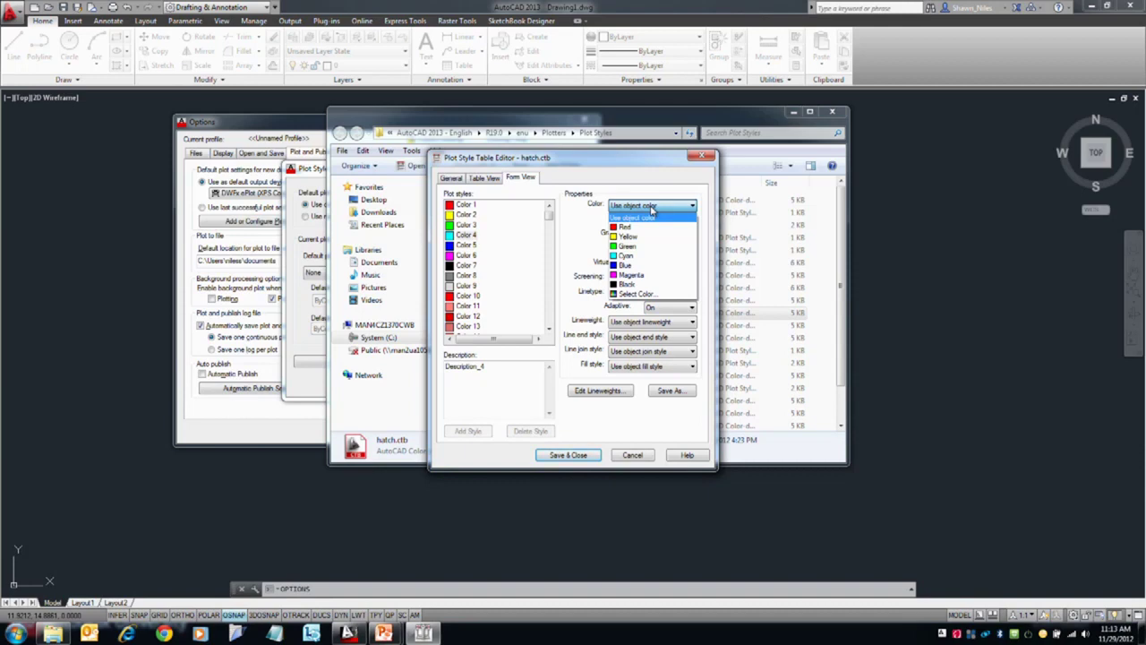
left_click(652, 211)
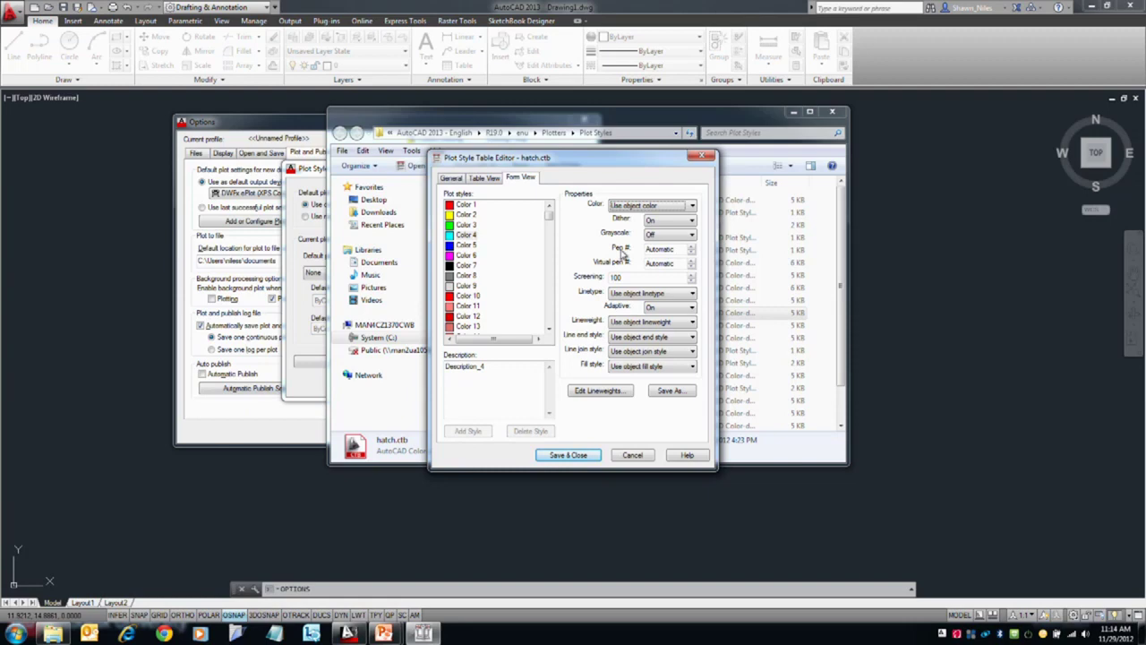
- Inspect the lineweight choices for Color 4 and the lineweight editing options, keeping Use object lineweight
left_click(643, 323)
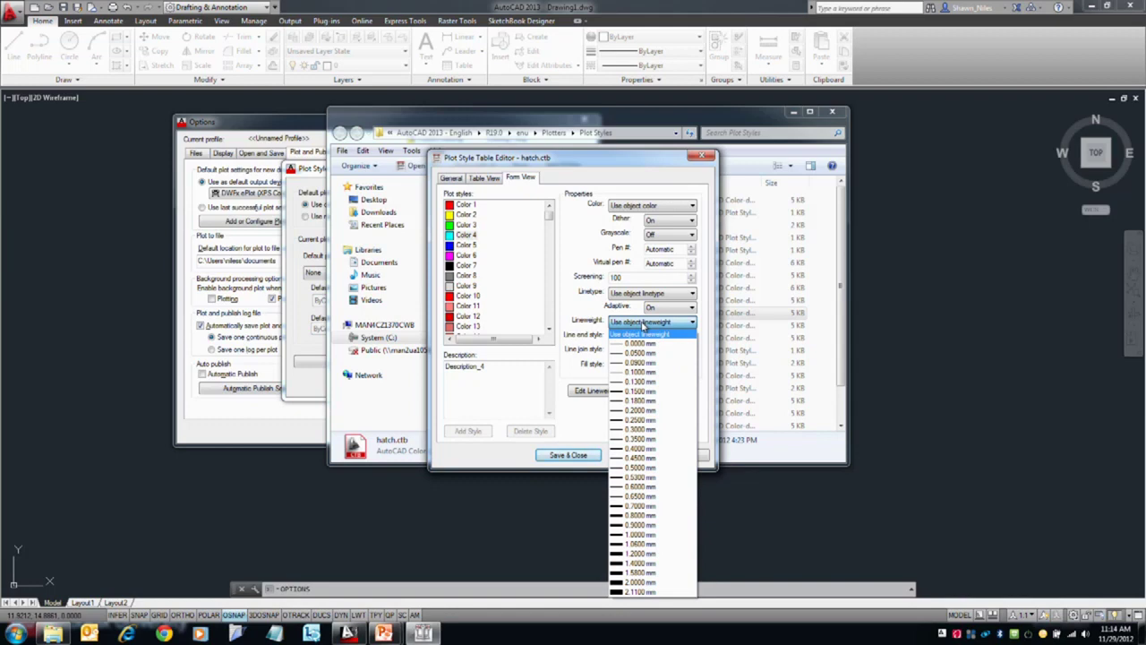
left_click(642, 328)
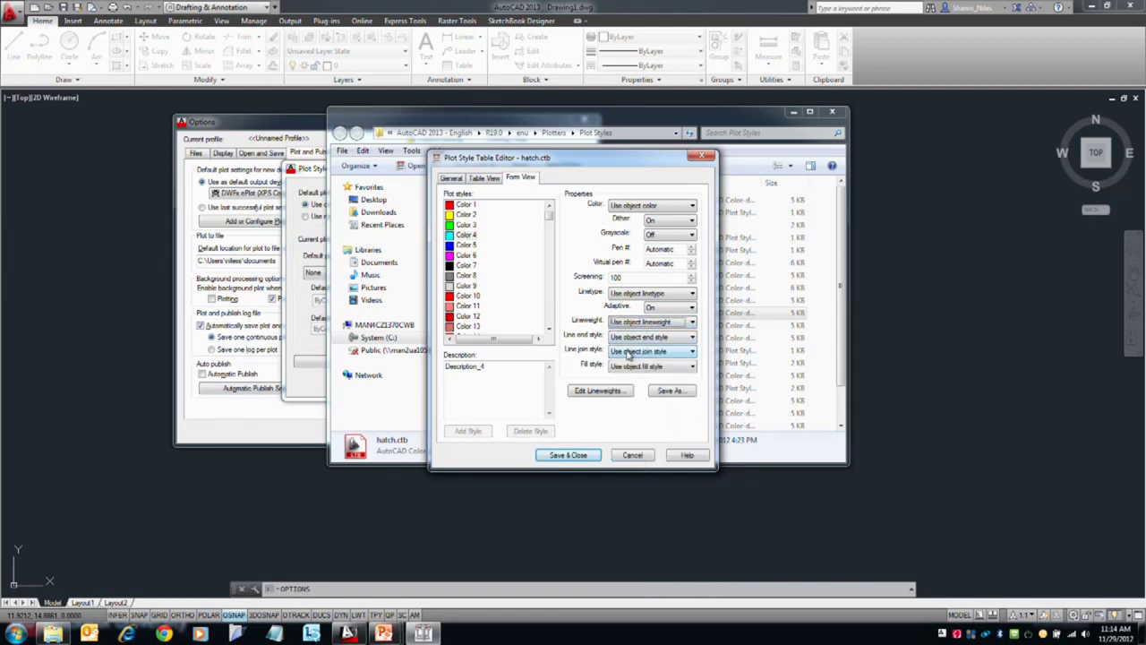
left_click(613, 391)
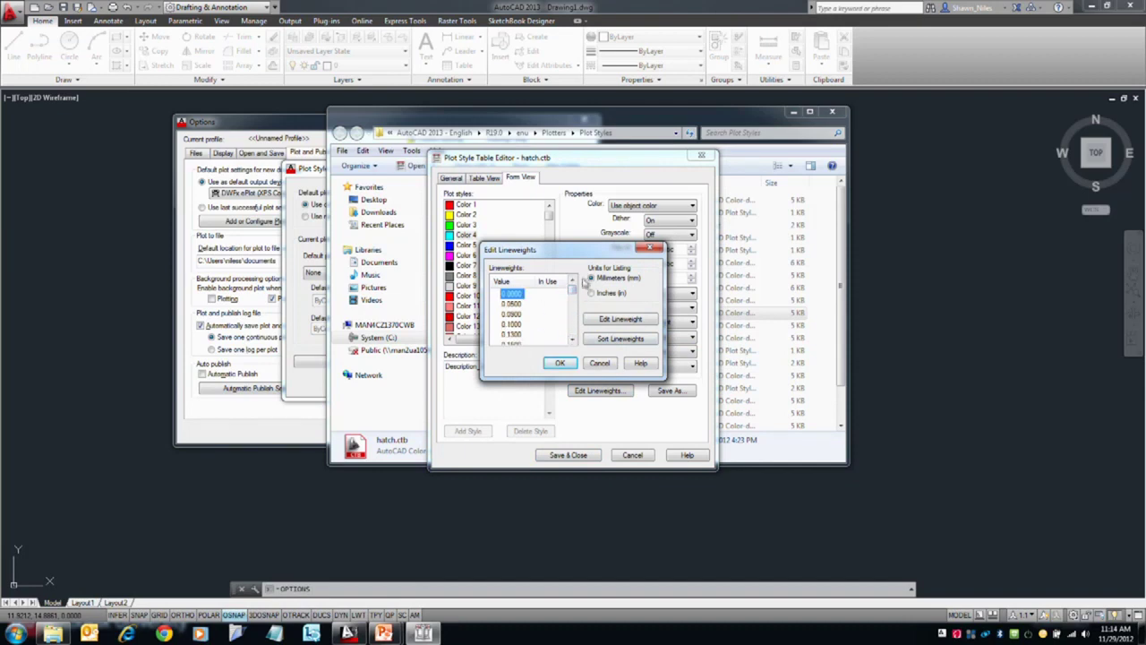
left_click(599, 363)
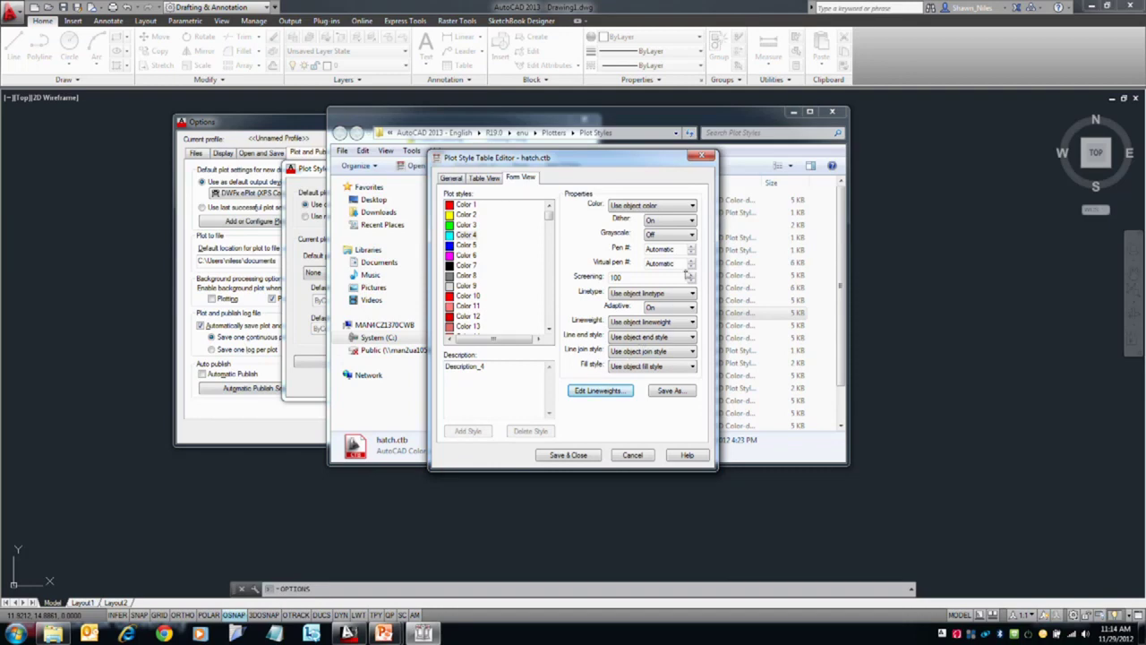
- Close the hatch.ctb editor, the plot styles folder and the plot style table settings, and cancel the Options dialog
left_click_drag(618, 164, 644, 152)
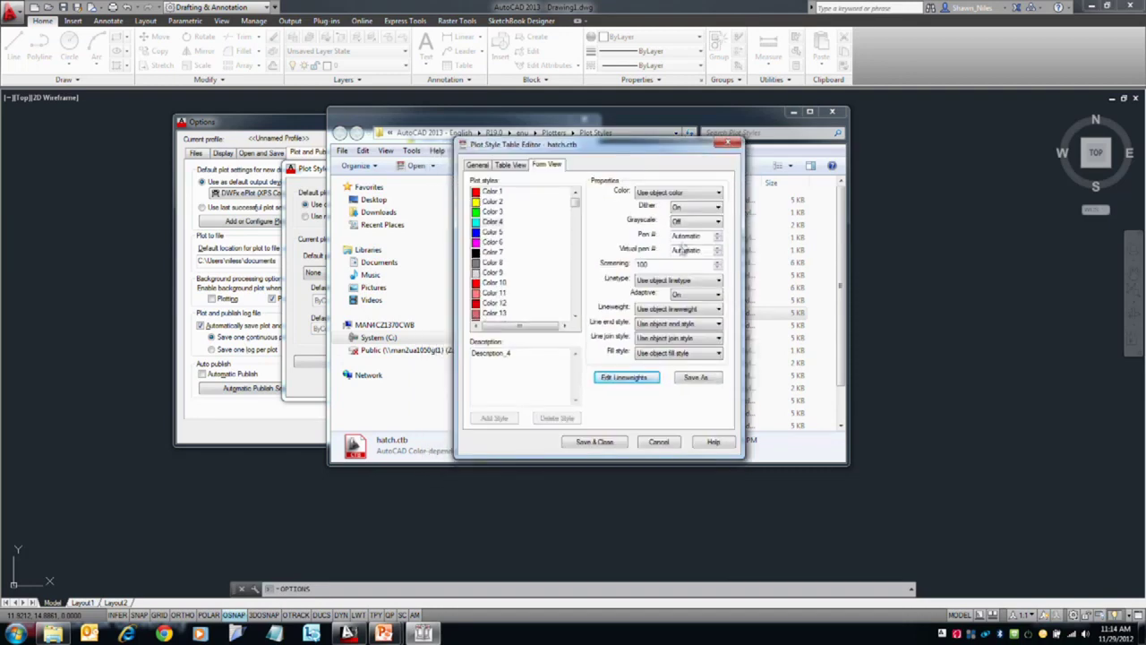
left_click(729, 145)
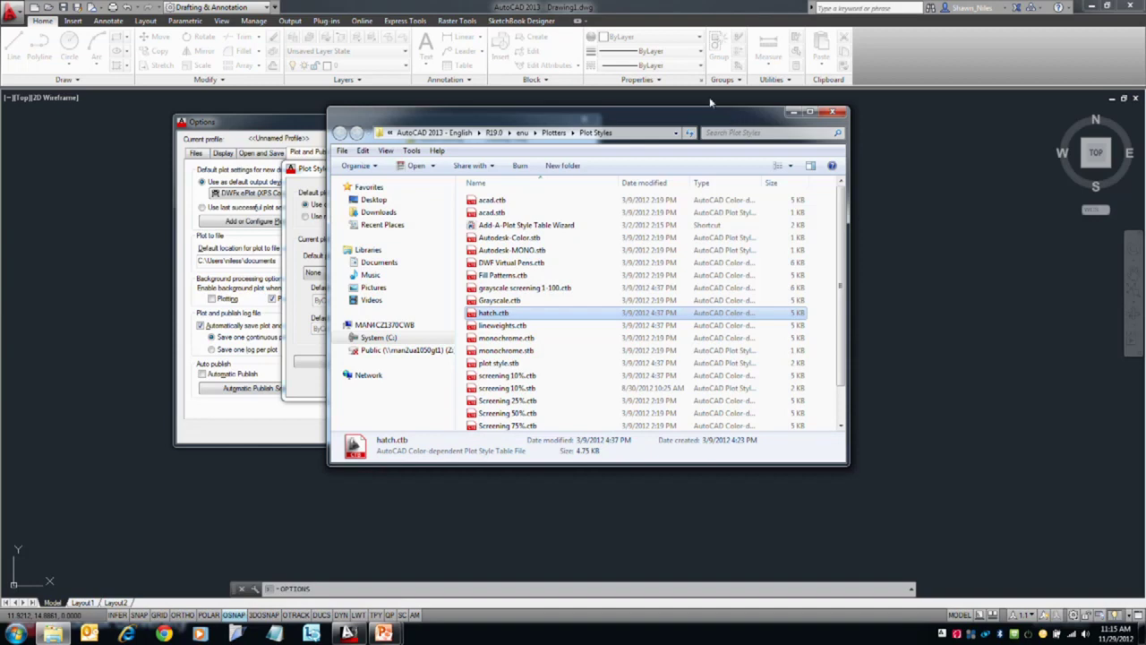
left_click(834, 112)
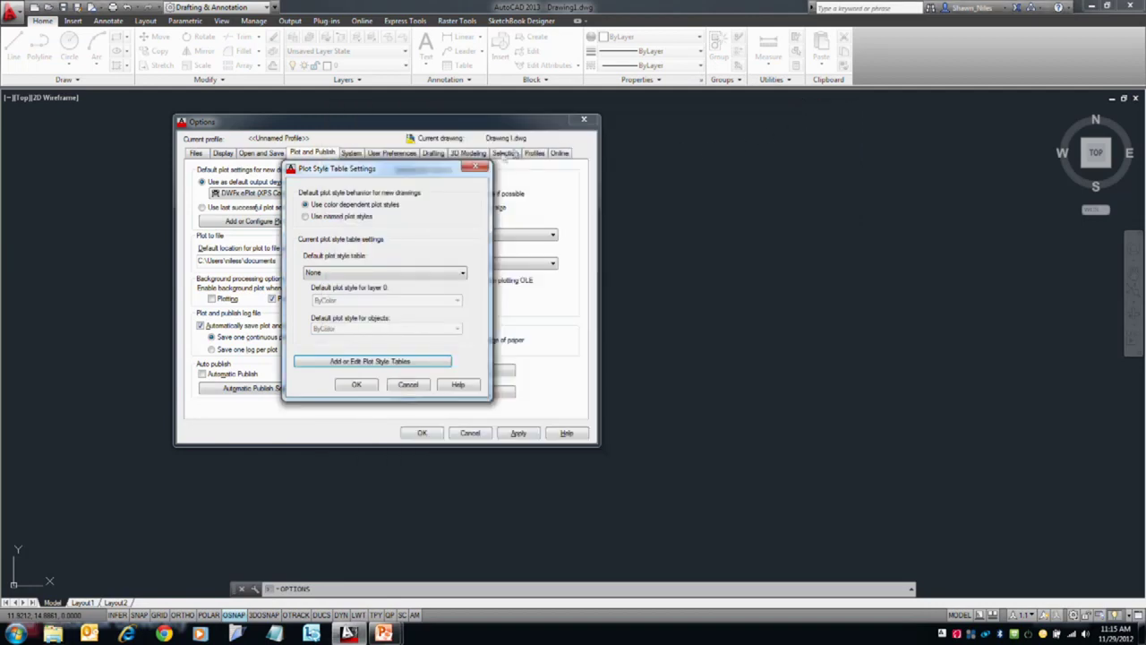
left_click(478, 166)
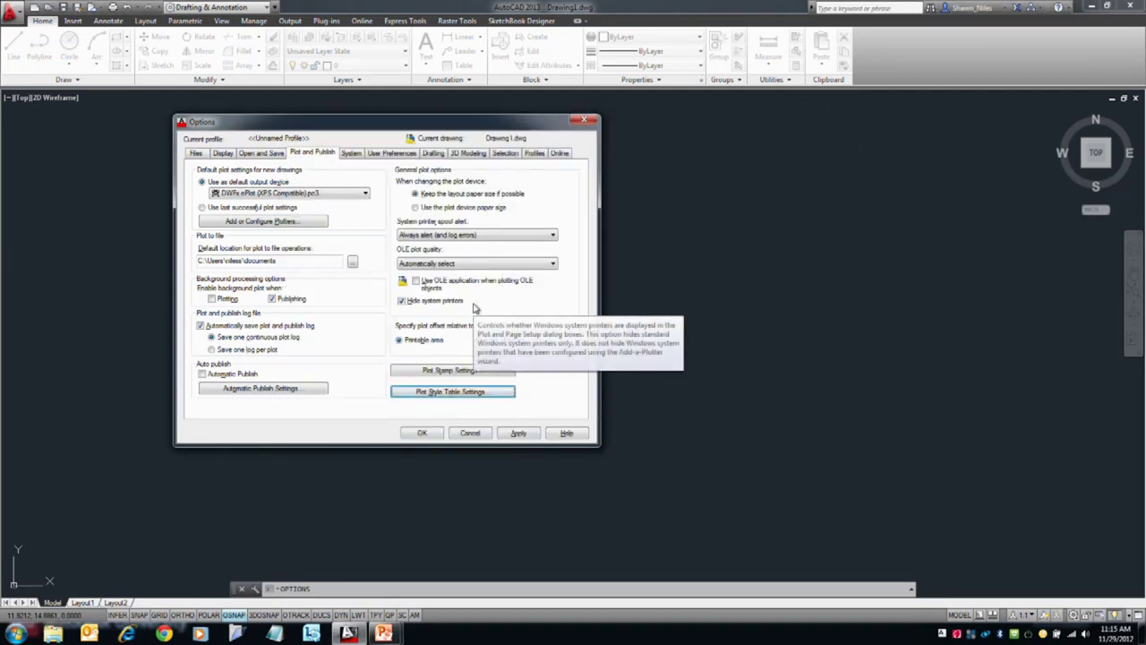
key("alt+Tab")
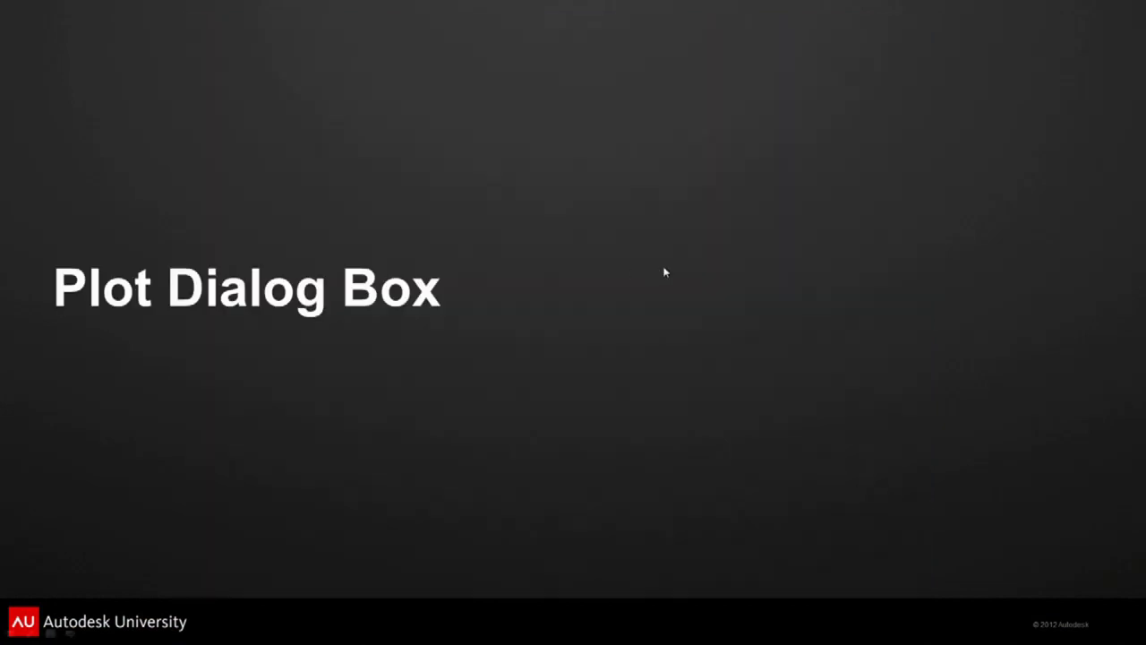
right_click(665, 272)
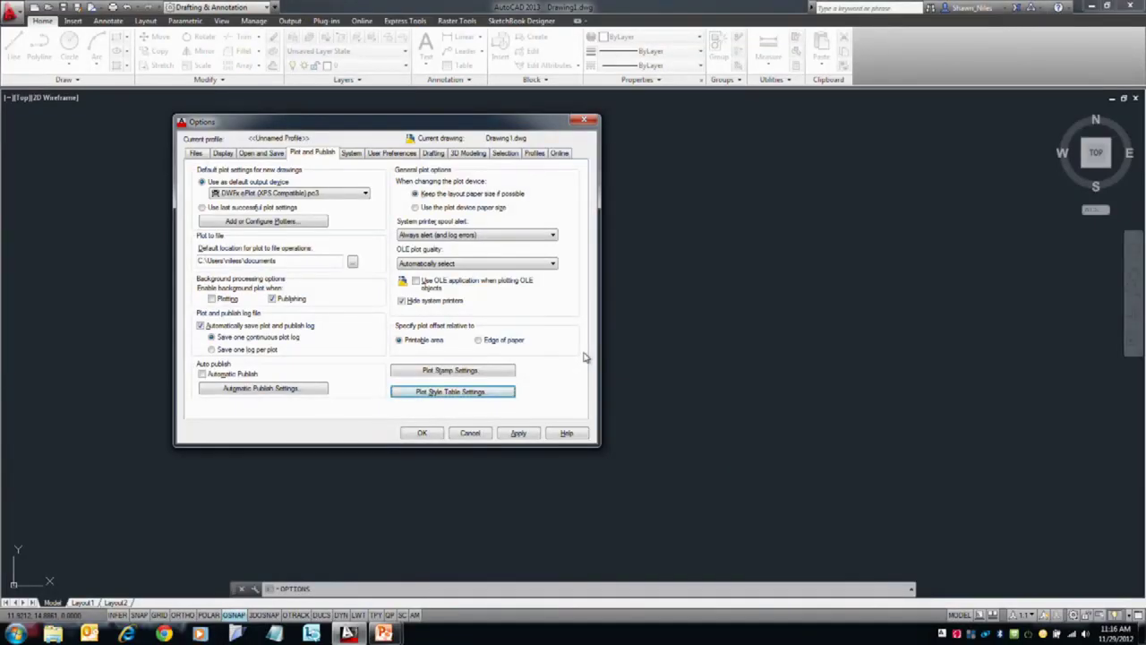
left_click(486, 434)
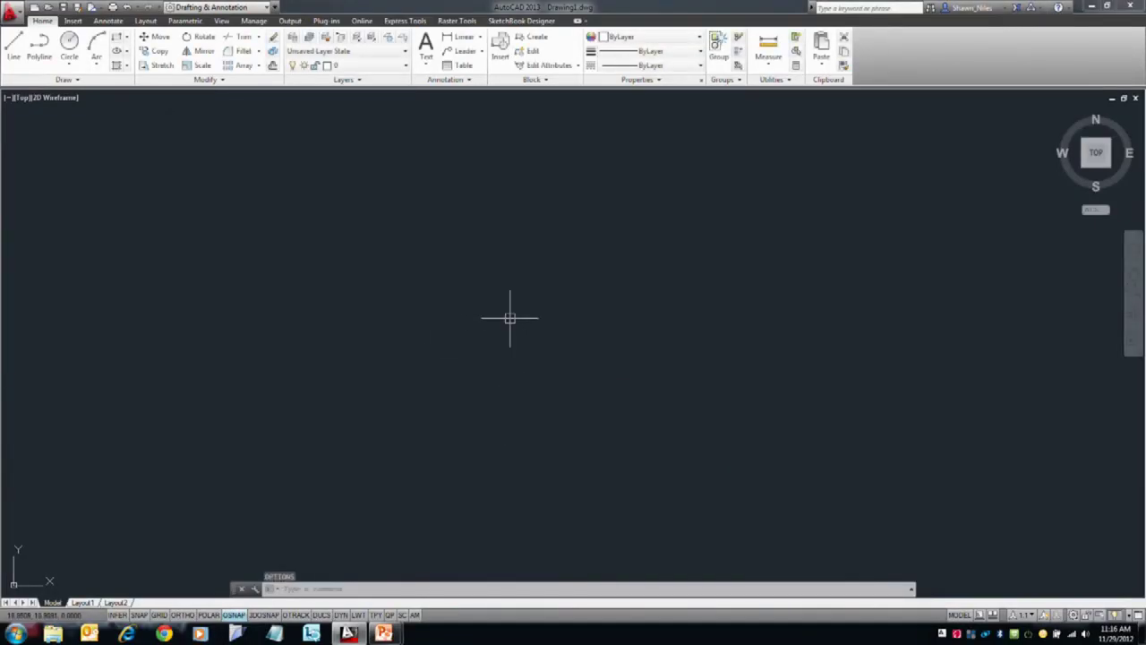
- Start the PLOT command for the model and show the dialog with its additional plot options expanded
type("plot")
key("BackSpace")
key("BackSpace")
key("BackSpace")
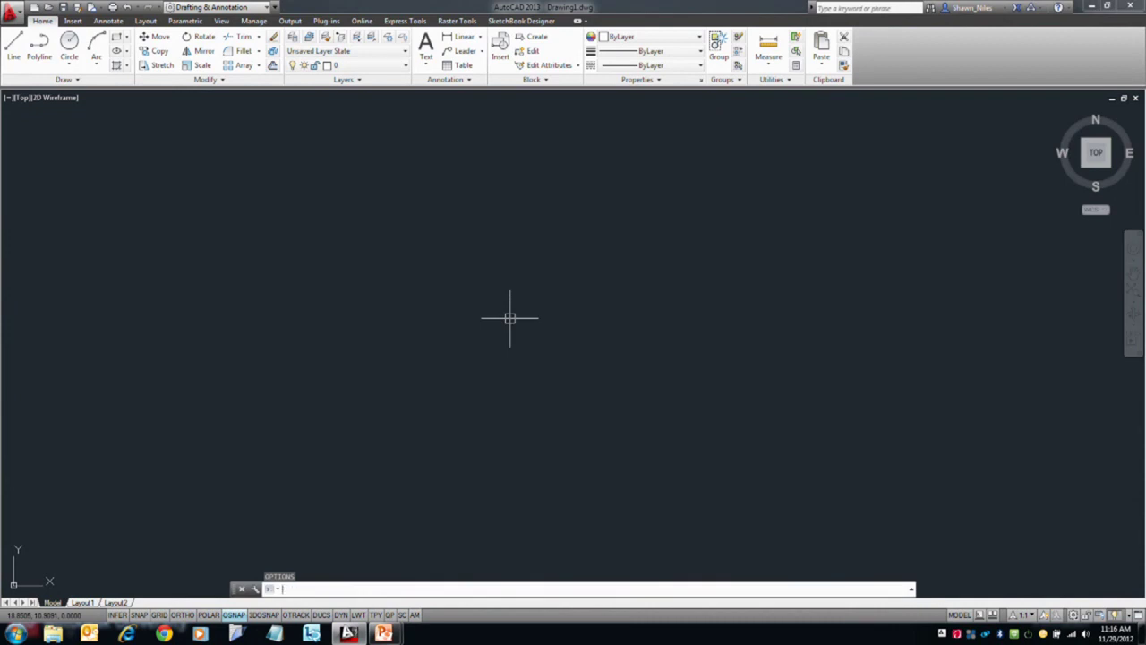
type("Plot")
key("Return")
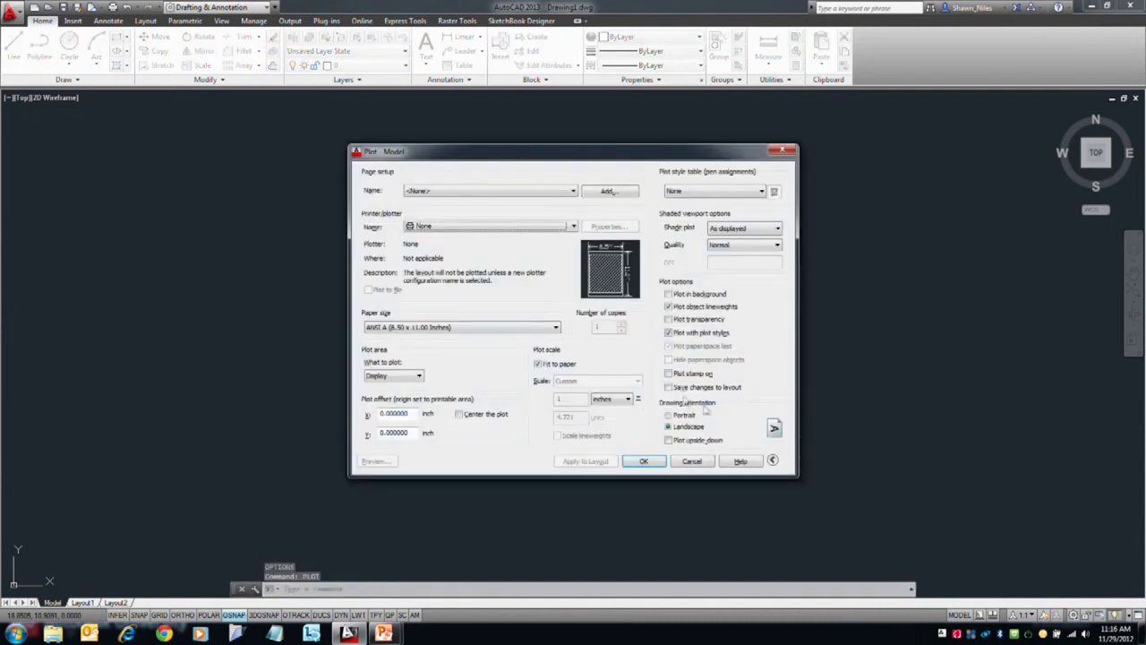
left_click(772, 460)
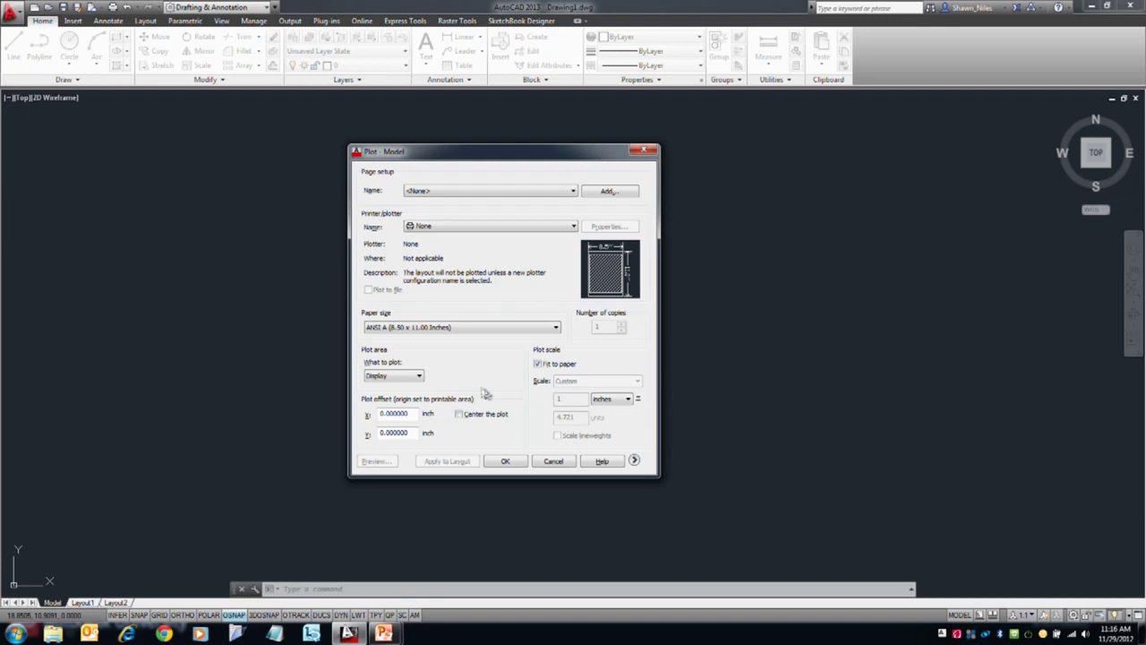
left_click(634, 460)
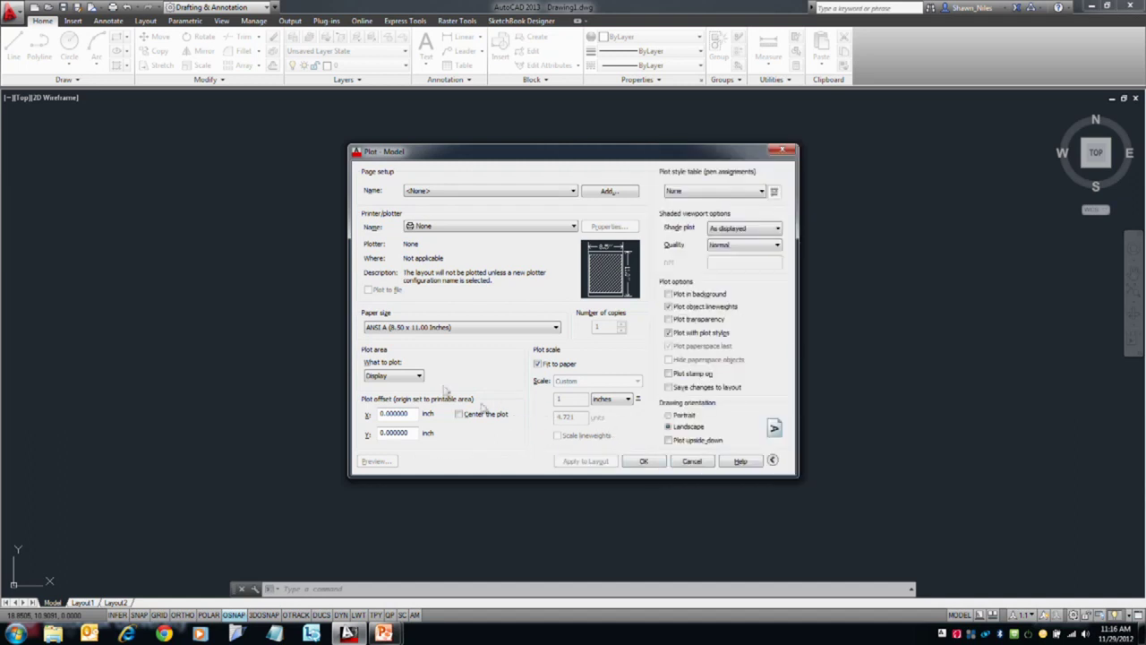
- Keep the plot style table at None and set the plotter to DWG To PDF.pc3
left_click(687, 194)
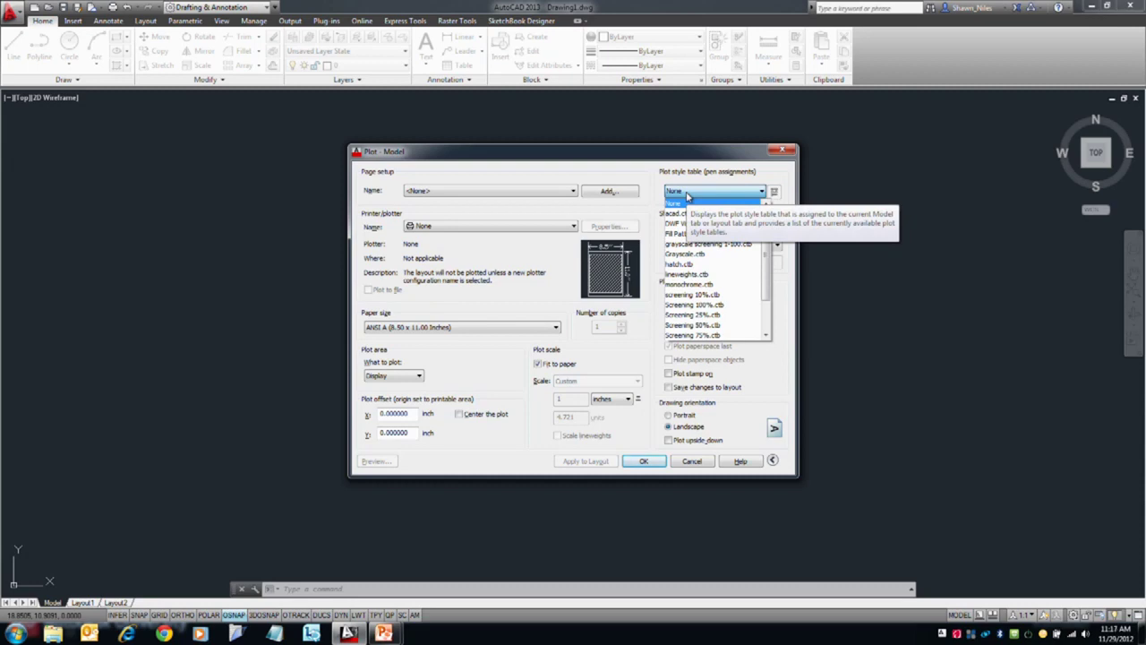
left_click(686, 201)
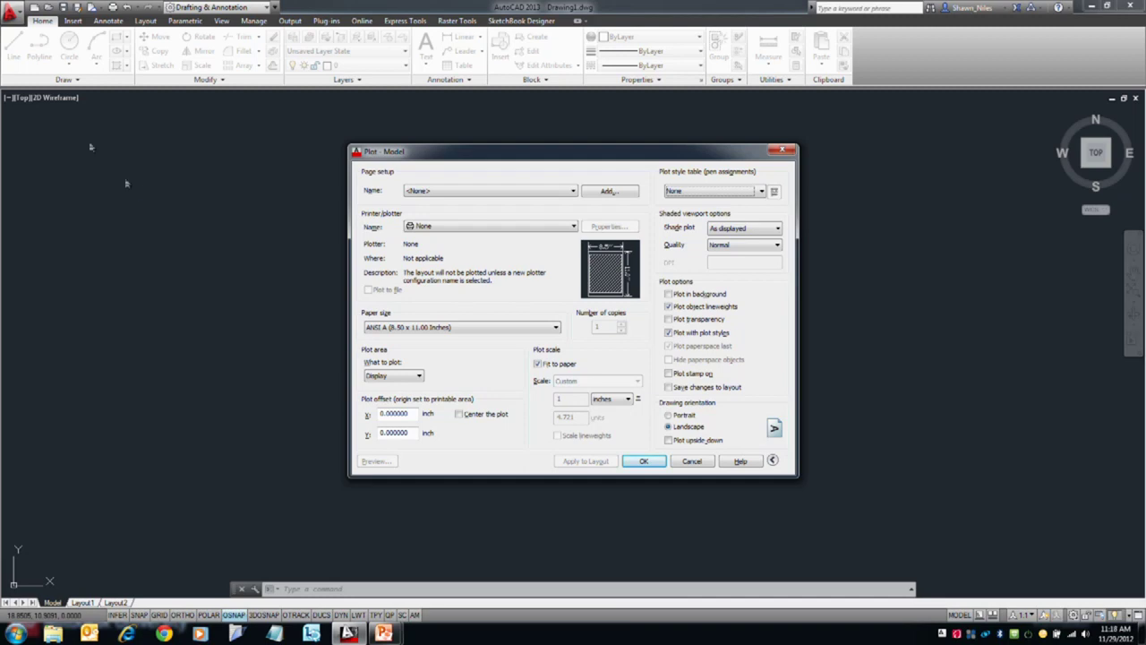
left_click(445, 226)
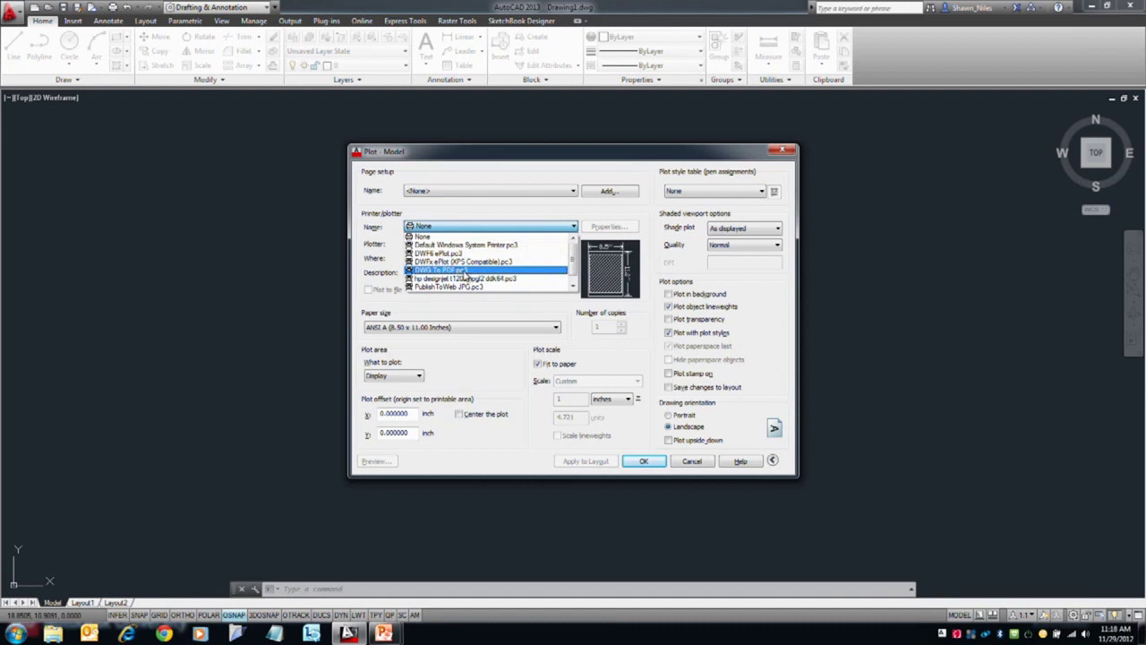
left_click(446, 270)
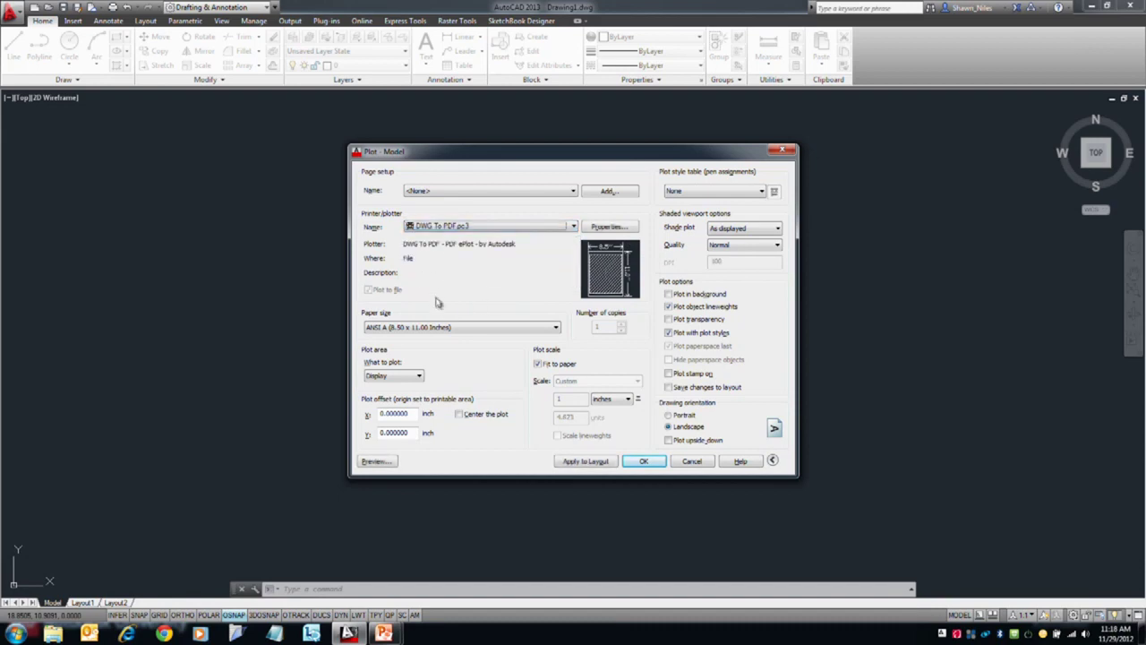
- Set the paper size to ARCH D (24.00 x 36.00 Inches) and view the plot area choices, keeping Display
left_click(451, 327)
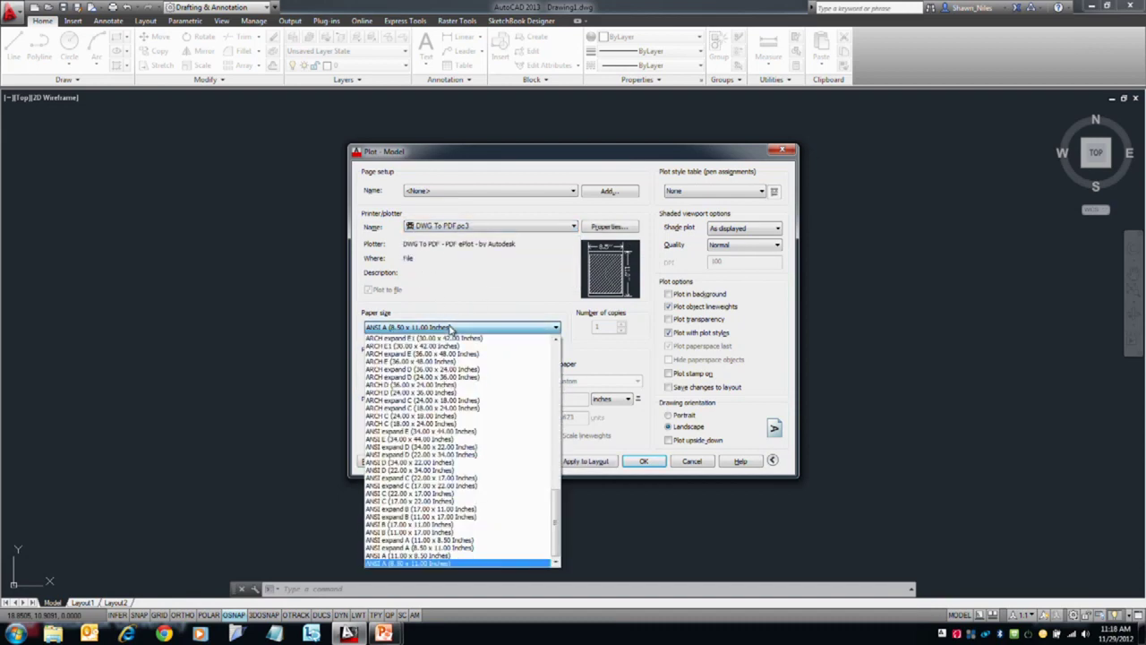
left_click(464, 392)
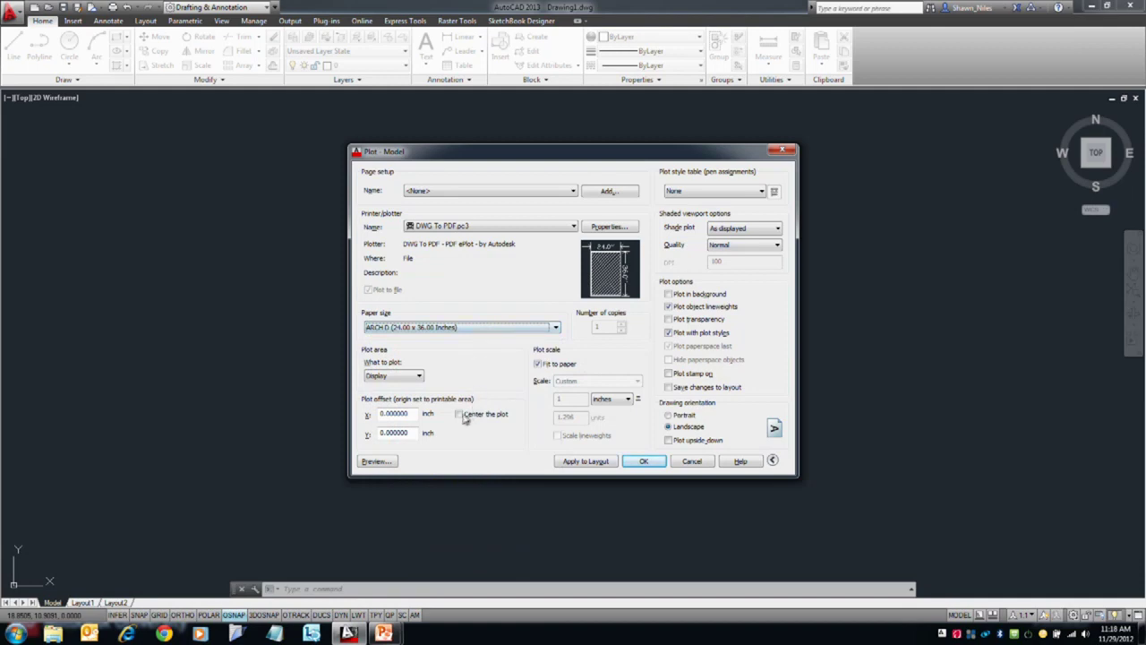
left_click(393, 376)
- Save the current plot settings as a new page setup named PDF PLOT and check it in the page setup list
left_click(588, 195)
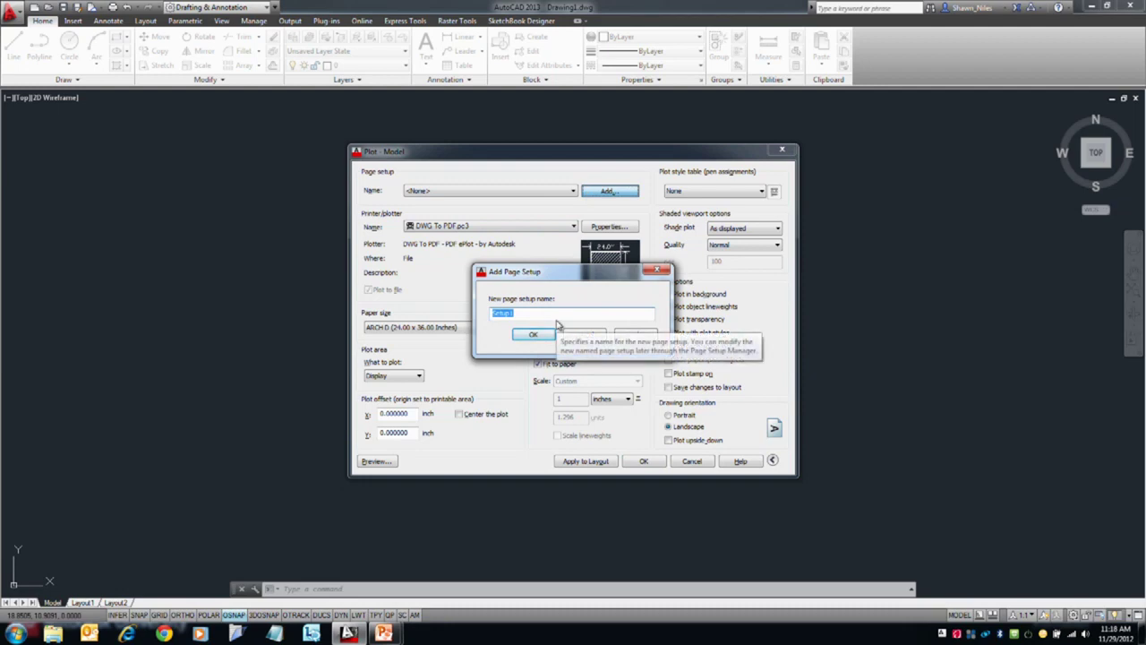
type("PDF PLOT")
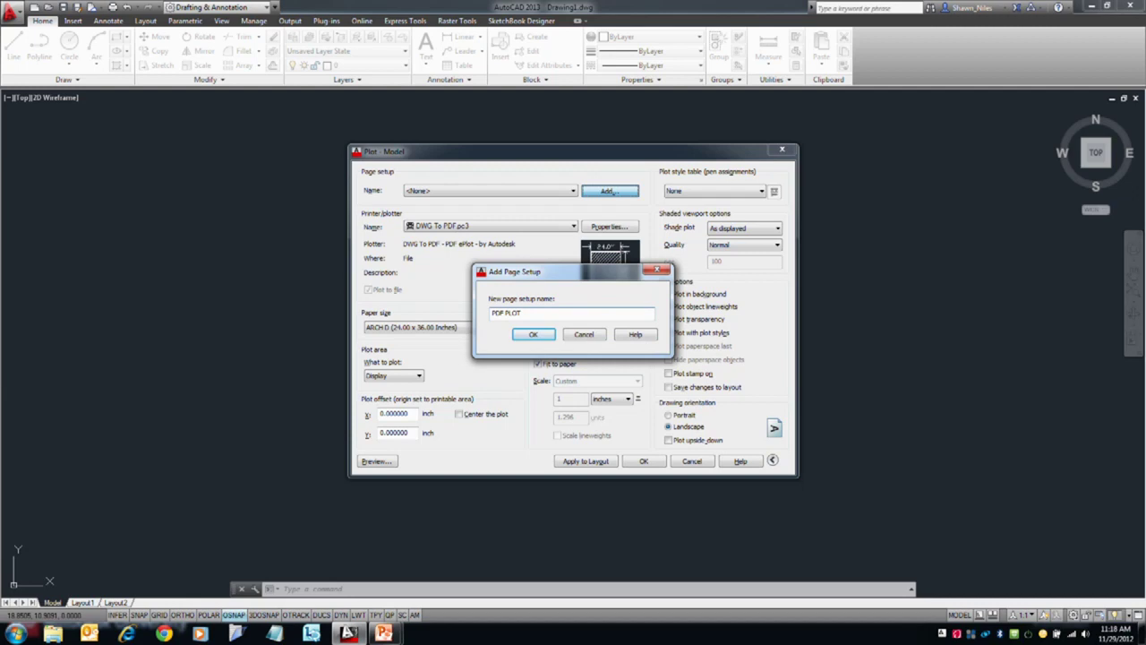
left_click(544, 337)
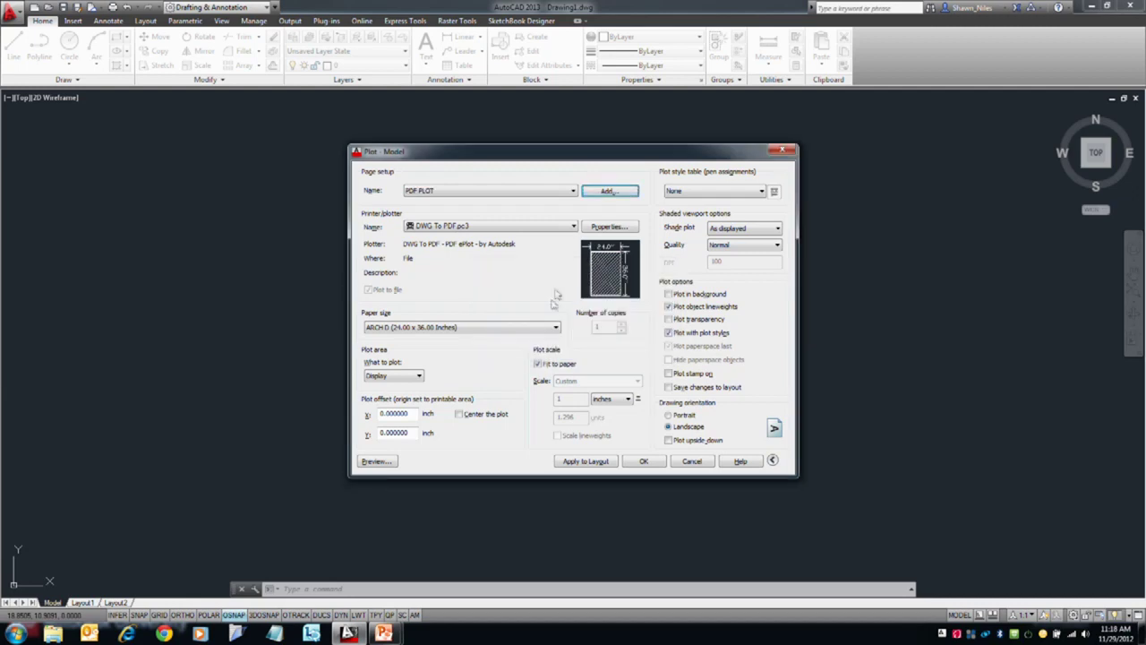
left_click(573, 191)
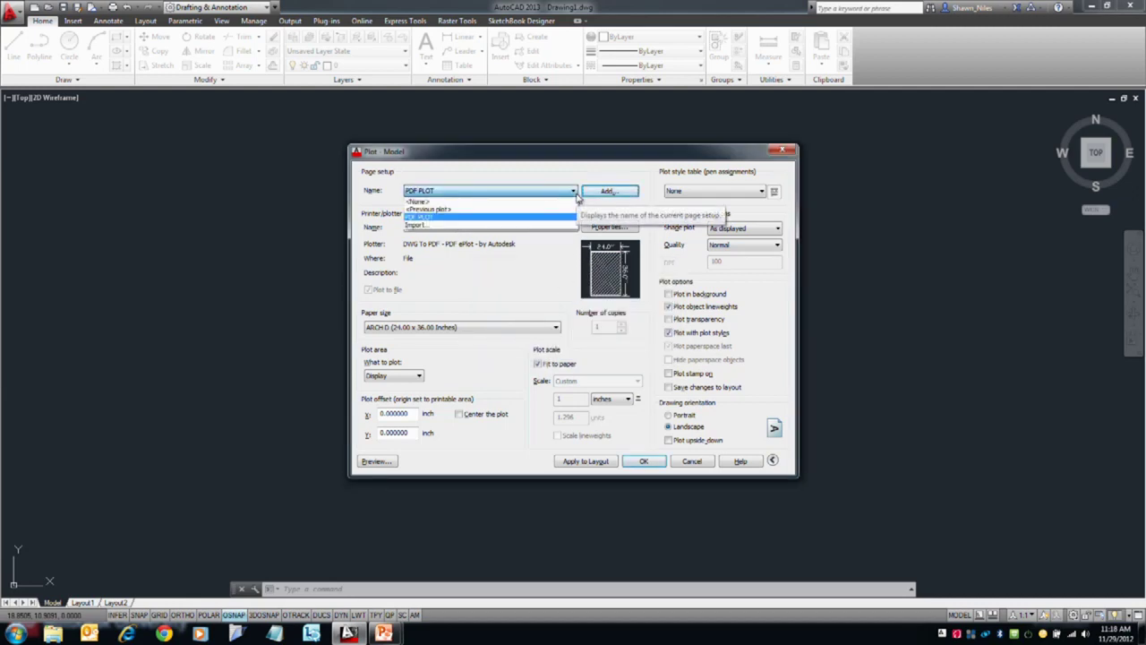
left_click(578, 199)
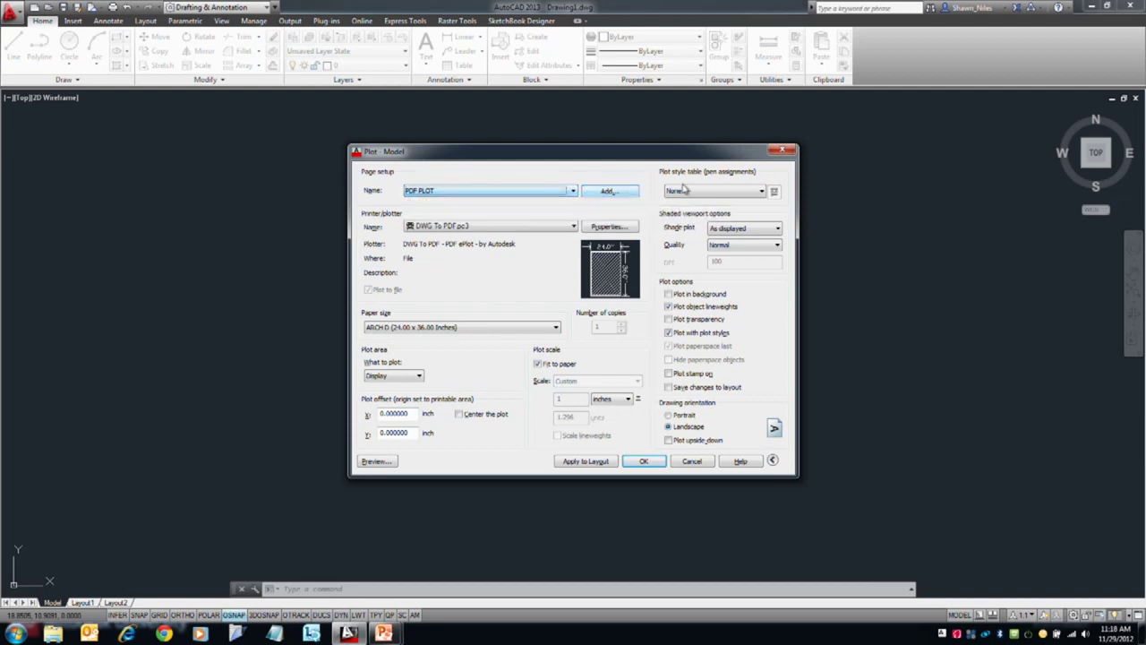
- Set the plot style table to hatch.ctb and assign it to all layouts
left_click(714, 191)
left_click(686, 265)
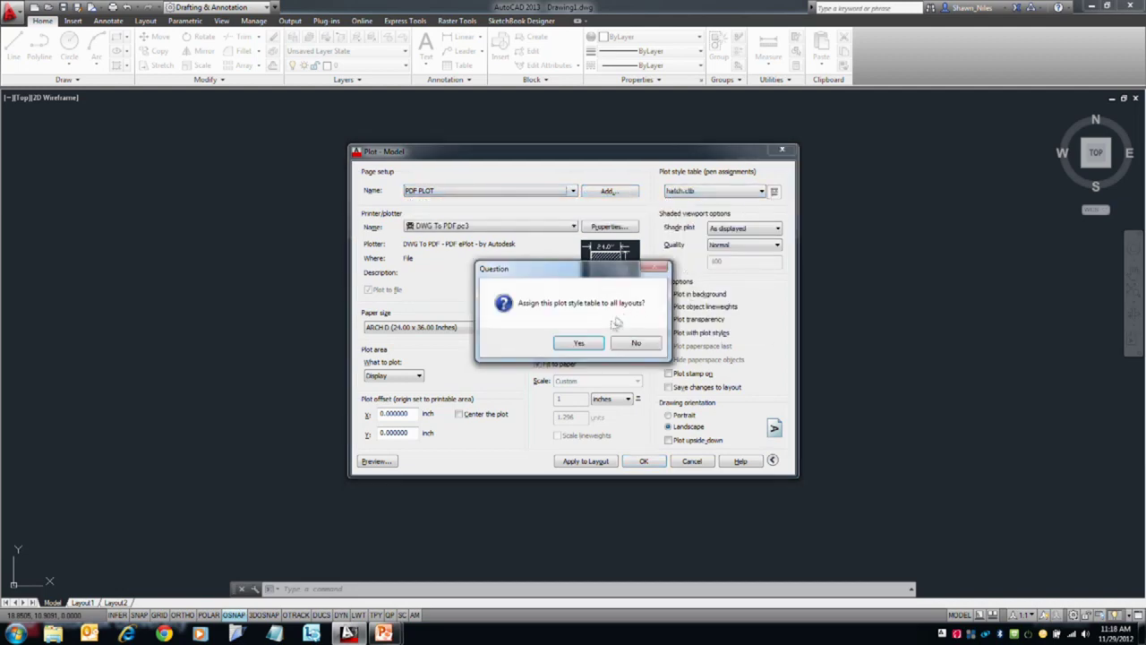
left_click(589, 346)
- Turn off plotting with plot styles, set the plot area to Limits and the plotter to PublishToWeb JPG.pc3
left_click(676, 334)
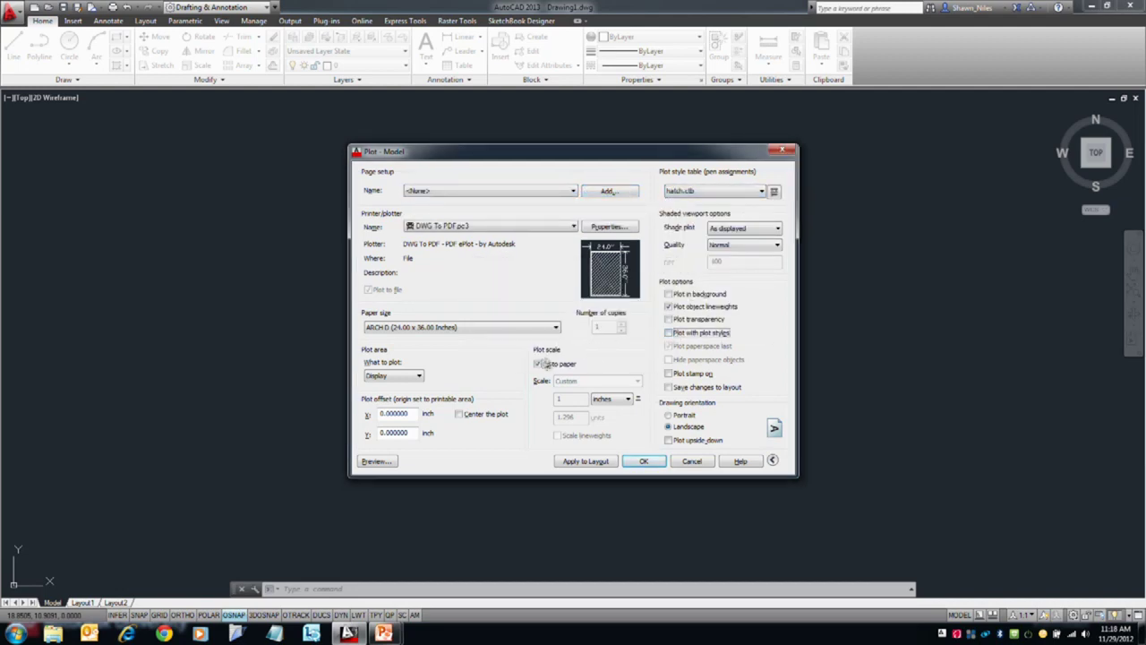
left_click(410, 376)
left_click(391, 396)
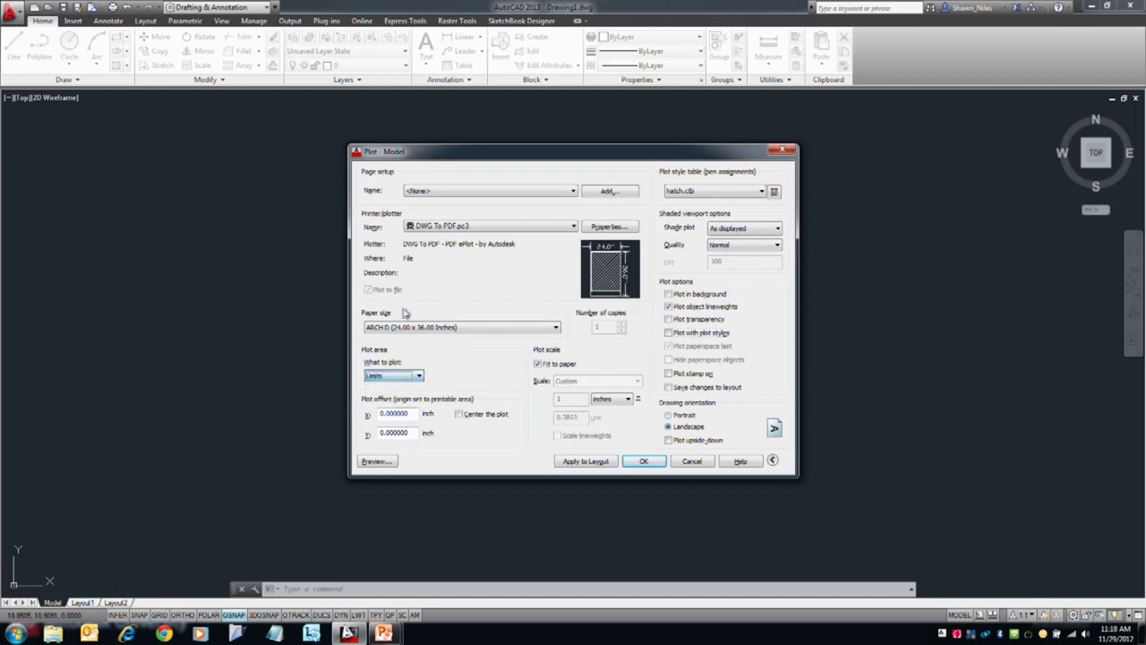
left_click(444, 227)
left_click(433, 280)
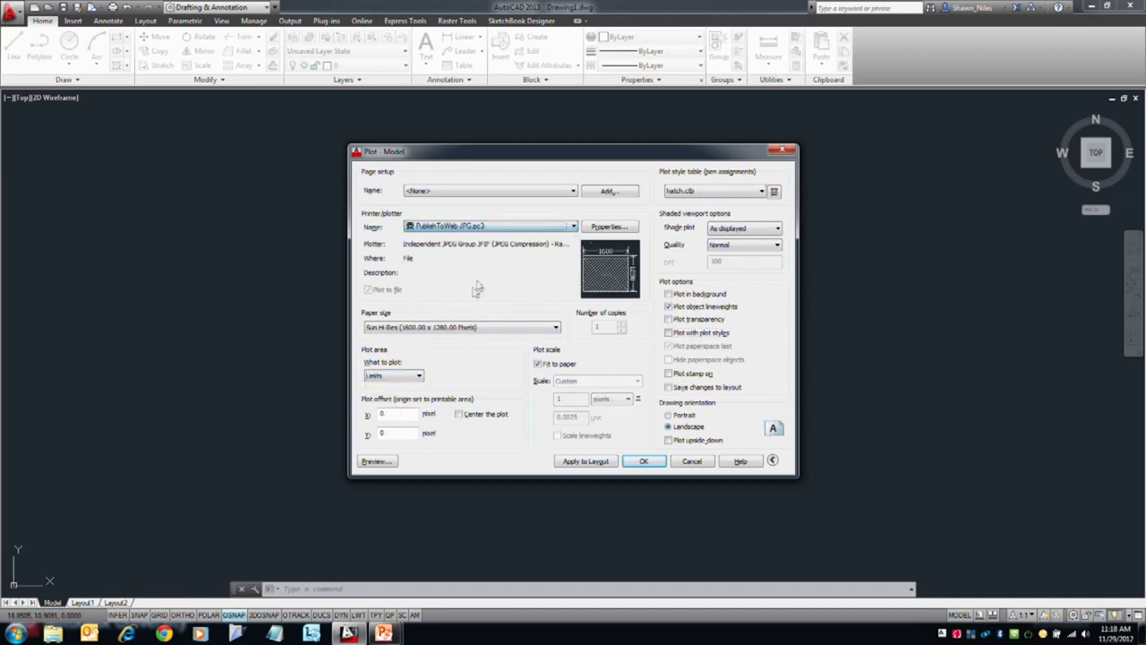
- Restore the saved PDF PLOT page setup and view the page setup slide in the presentation before returning to AutoCAD
left_click(493, 194)
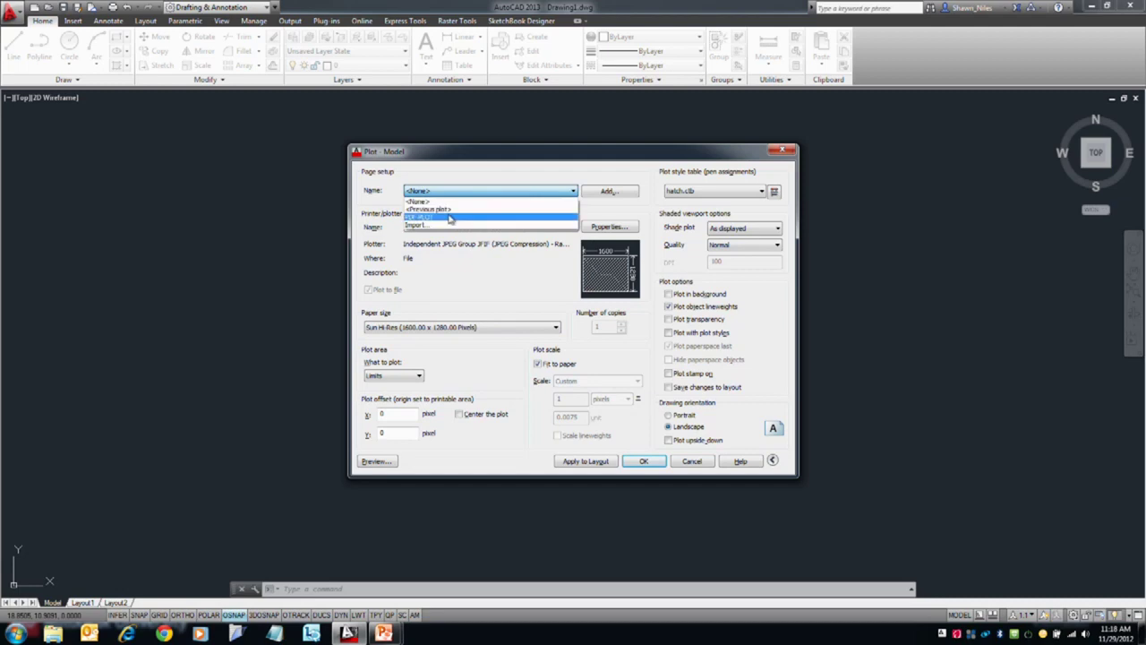
left_click(466, 217)
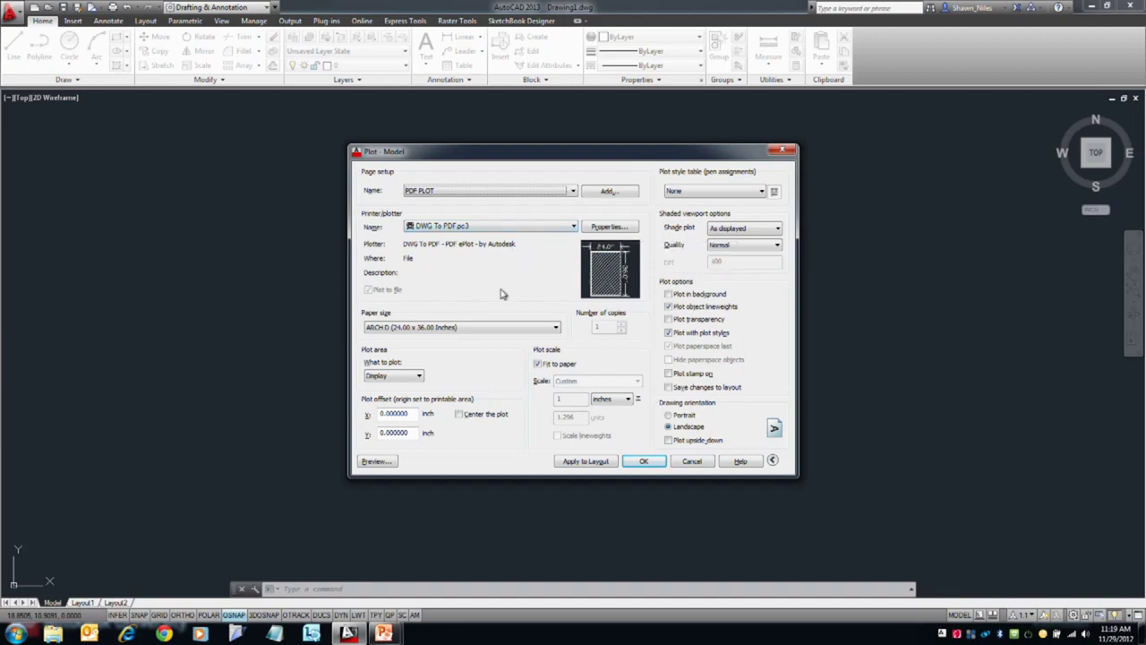
key("alt+Tab")
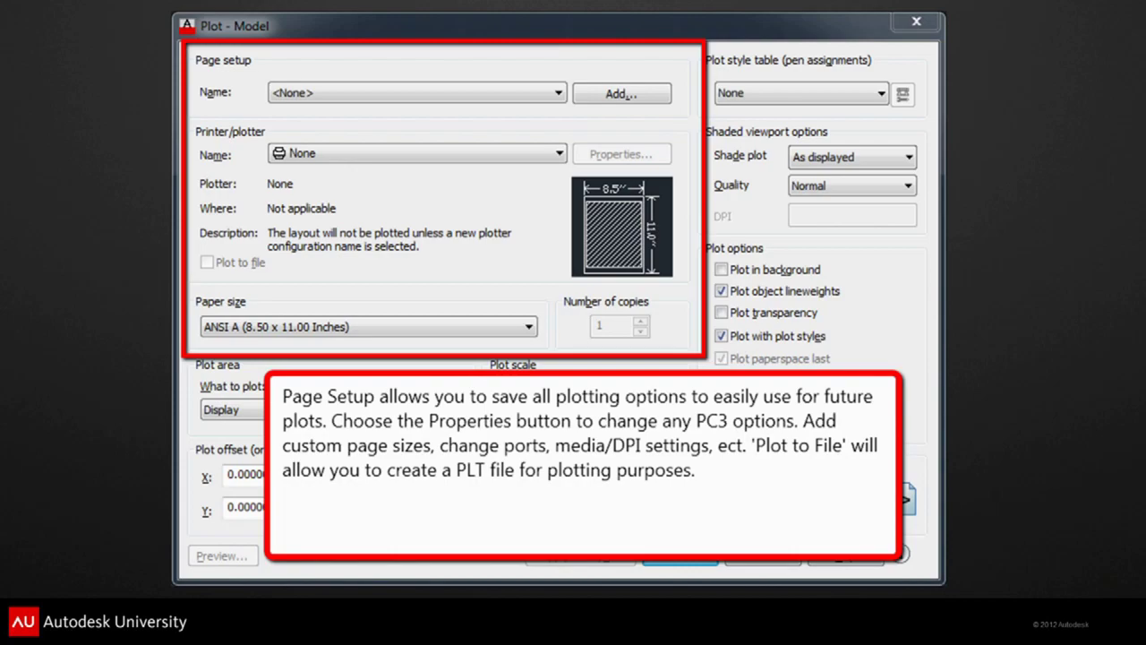
key("alt+Tab")
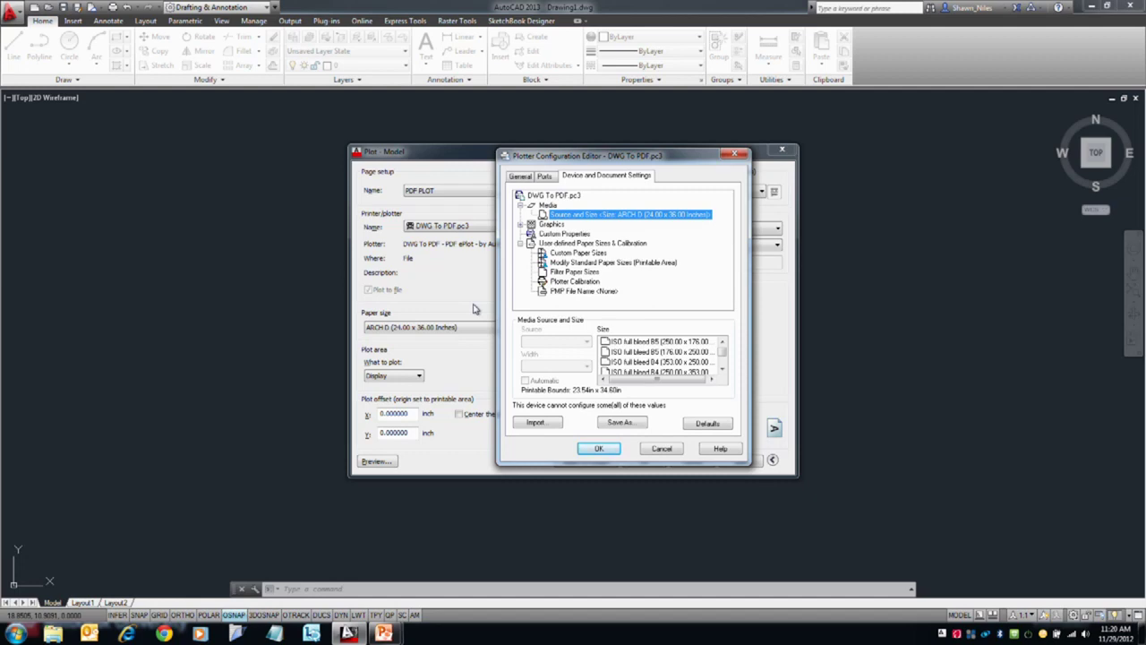
- Examine the vector graphics and merge control settings of the DWG To PDF.pc3 plotter configuration
left_click(520, 224)
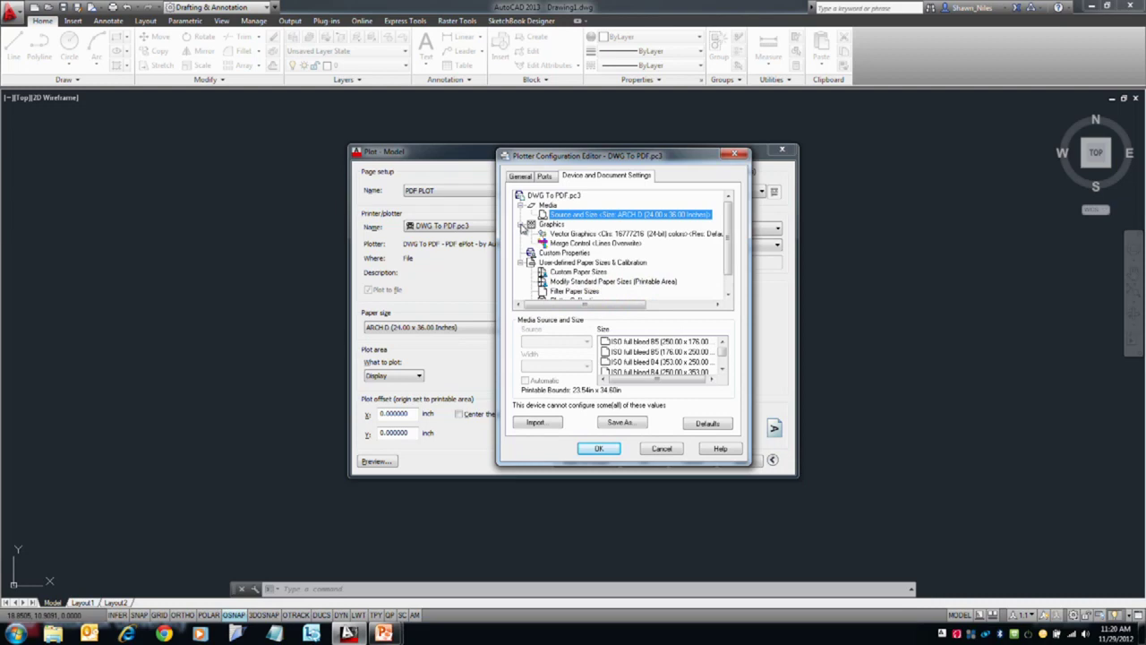
left_click(577, 235)
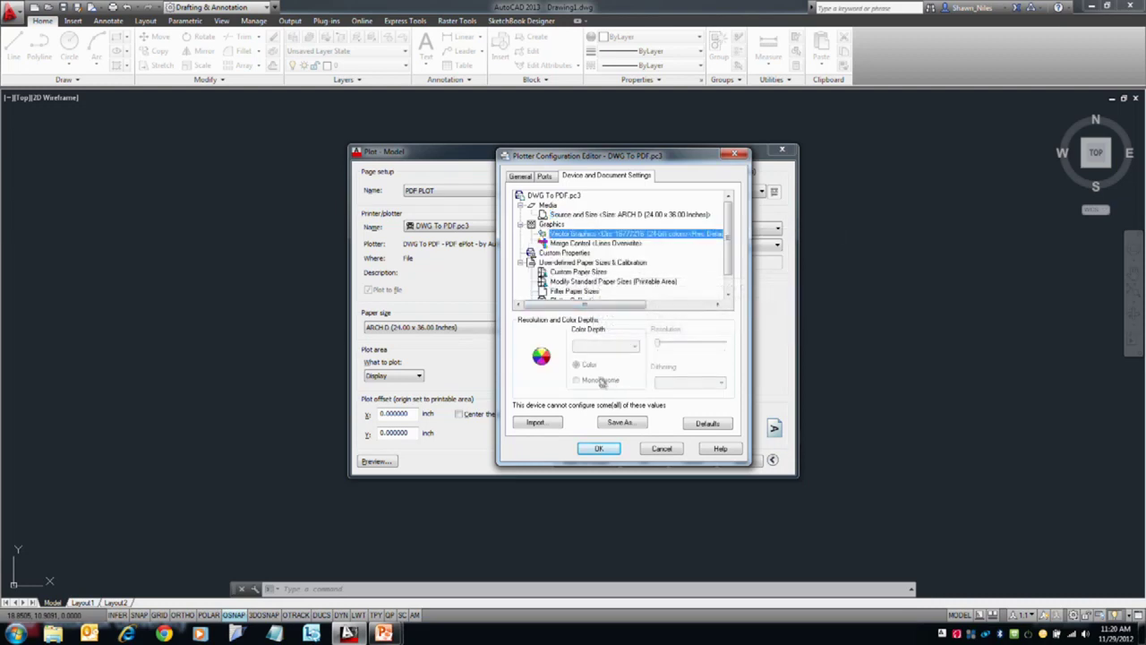
left_click(574, 244)
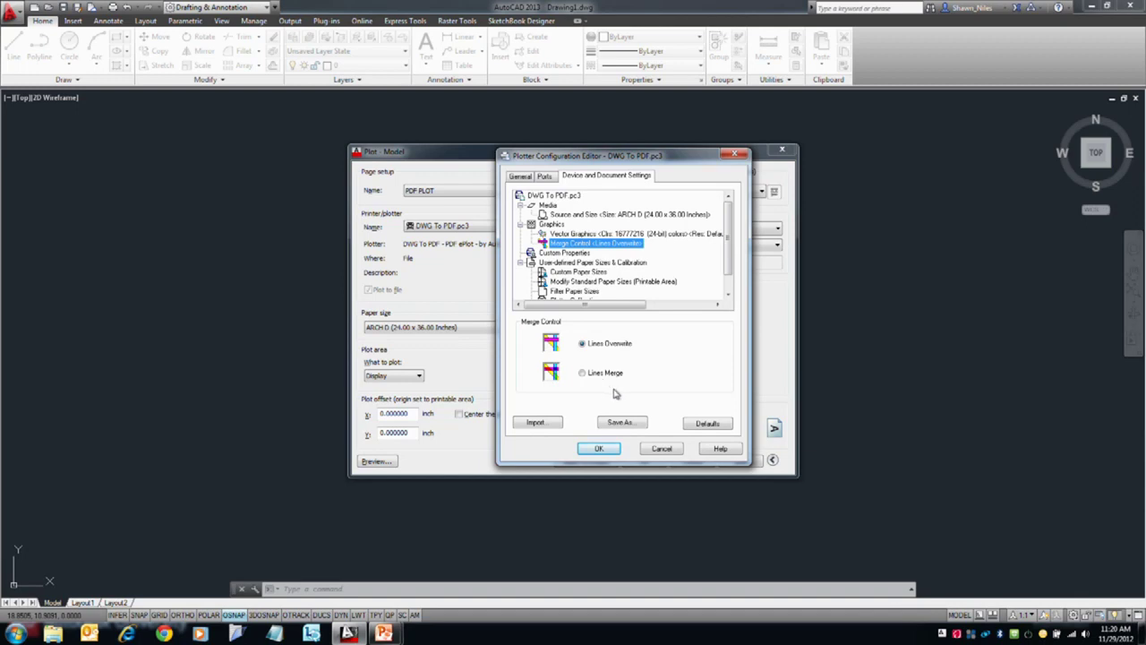
- View the custom paper sizes and the first page of the custom paper size wizard, cancelling it without adding a size
left_click(597, 272)
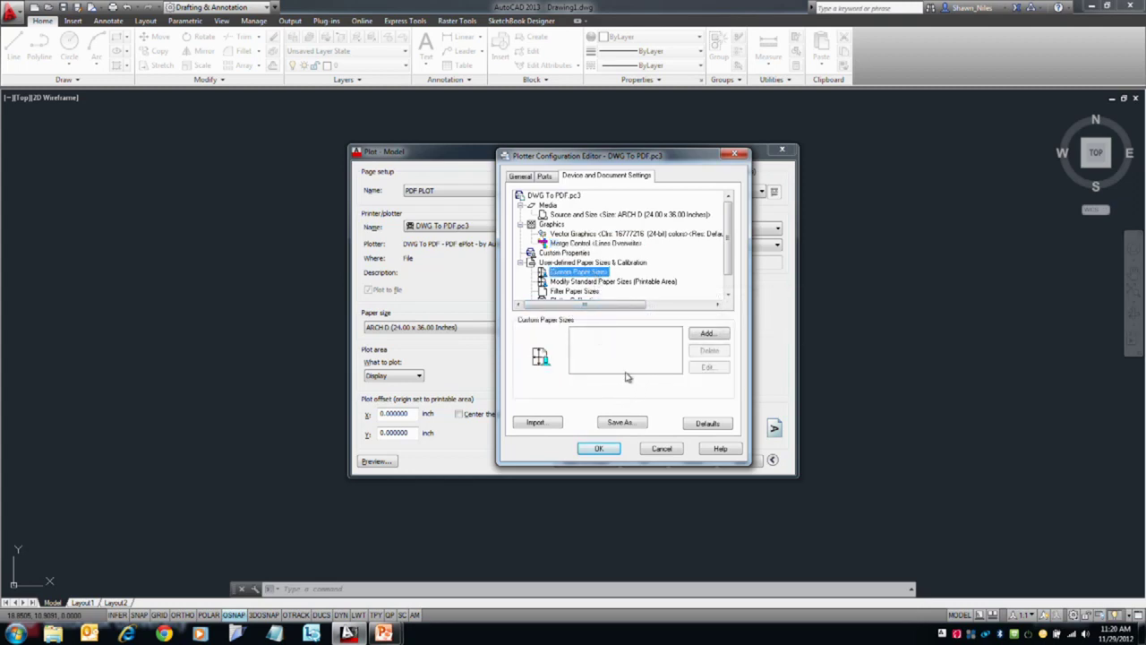
left_click(707, 334)
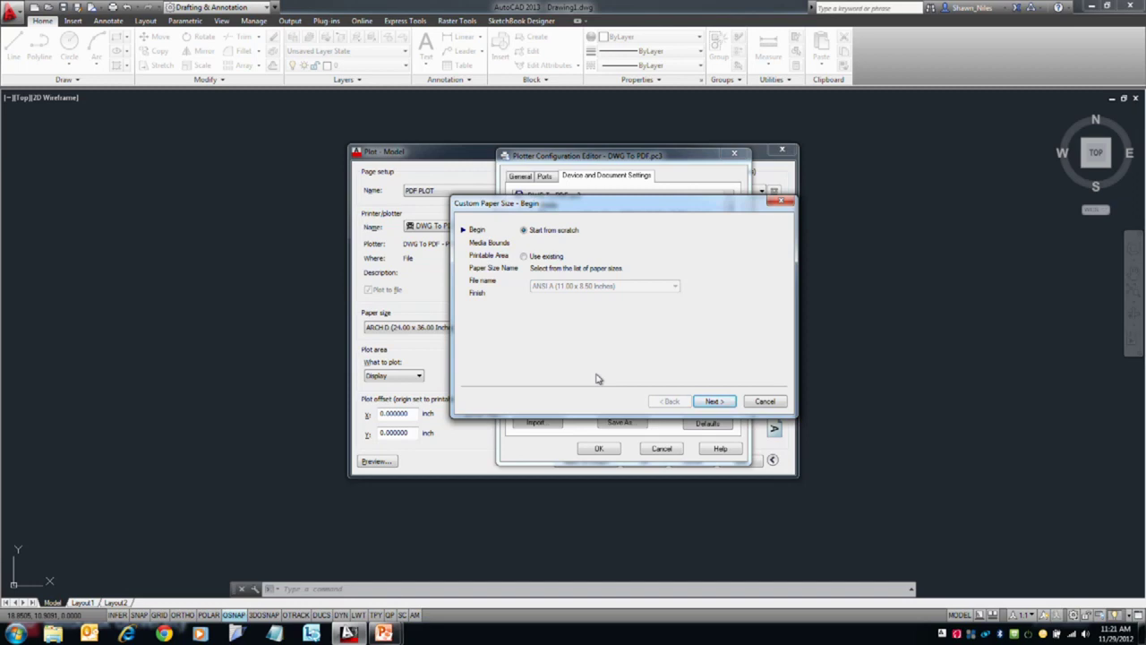
left_click(763, 401)
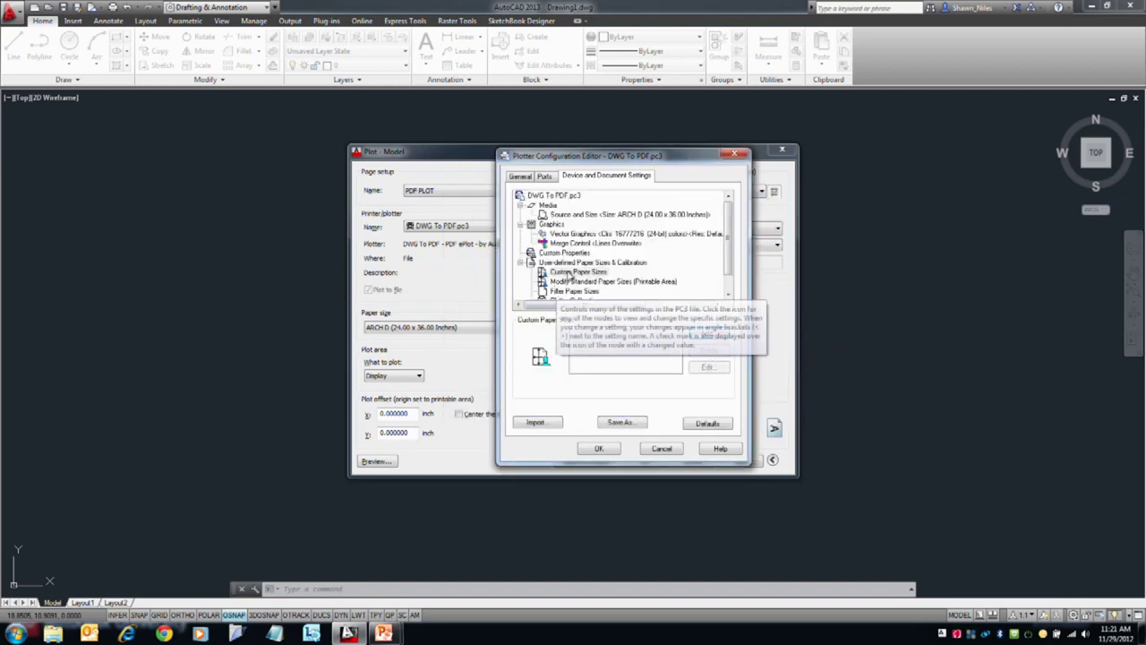
- Inspect the custom properties of the DWG To PDF plotter and its vector resolution choices, keeping 600 dpi
left_click(570, 256)
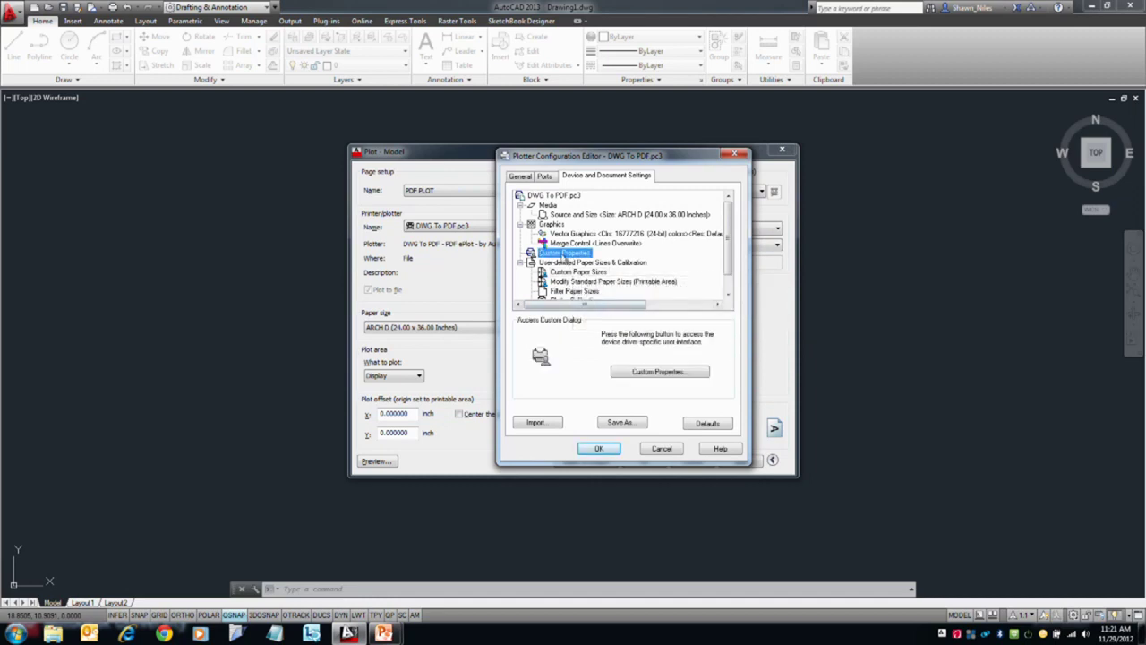
left_click(663, 372)
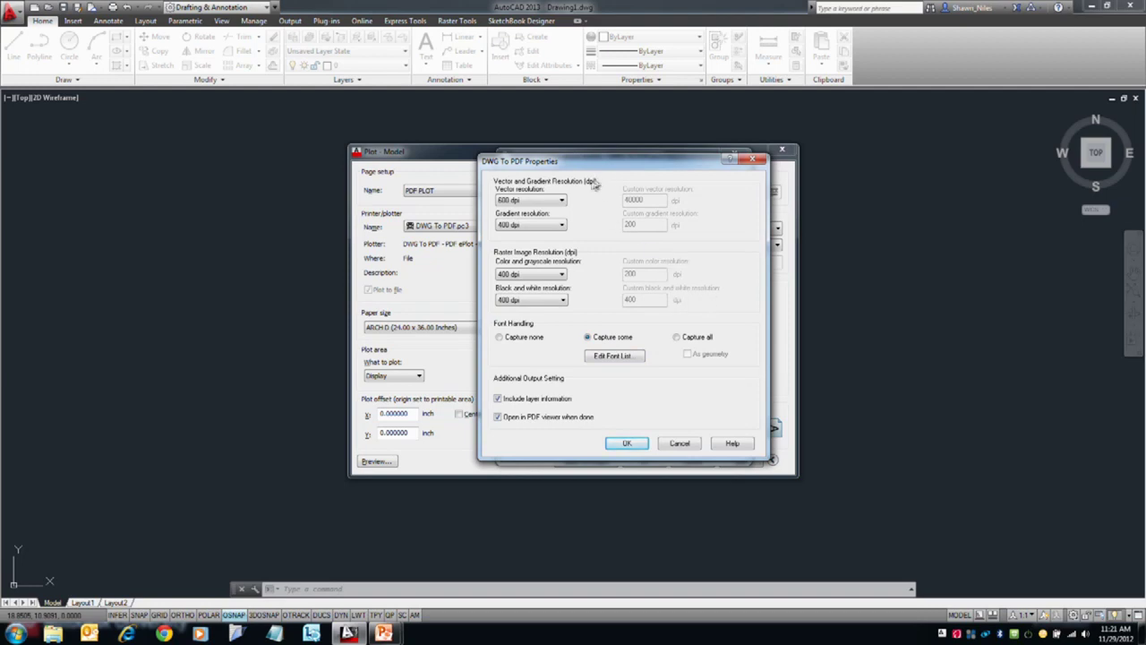
left_click(558, 201)
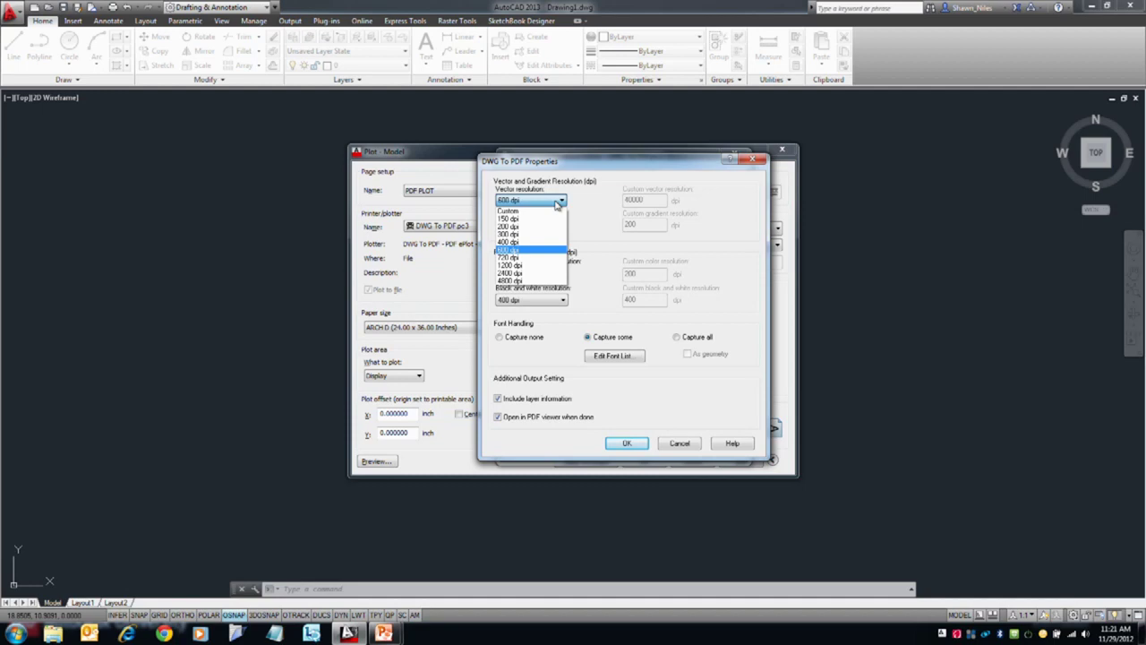
left_click(587, 202)
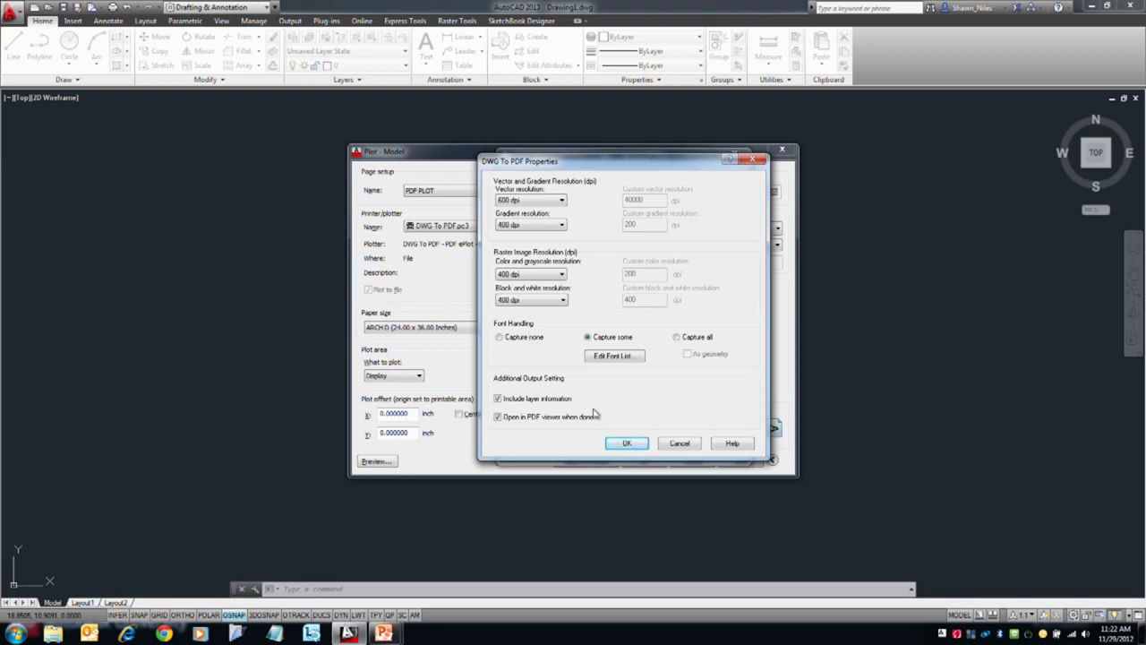
- Cancel the DWG To PDF properties, the plotter configuration editor and the Plot dialog
left_click(672, 446)
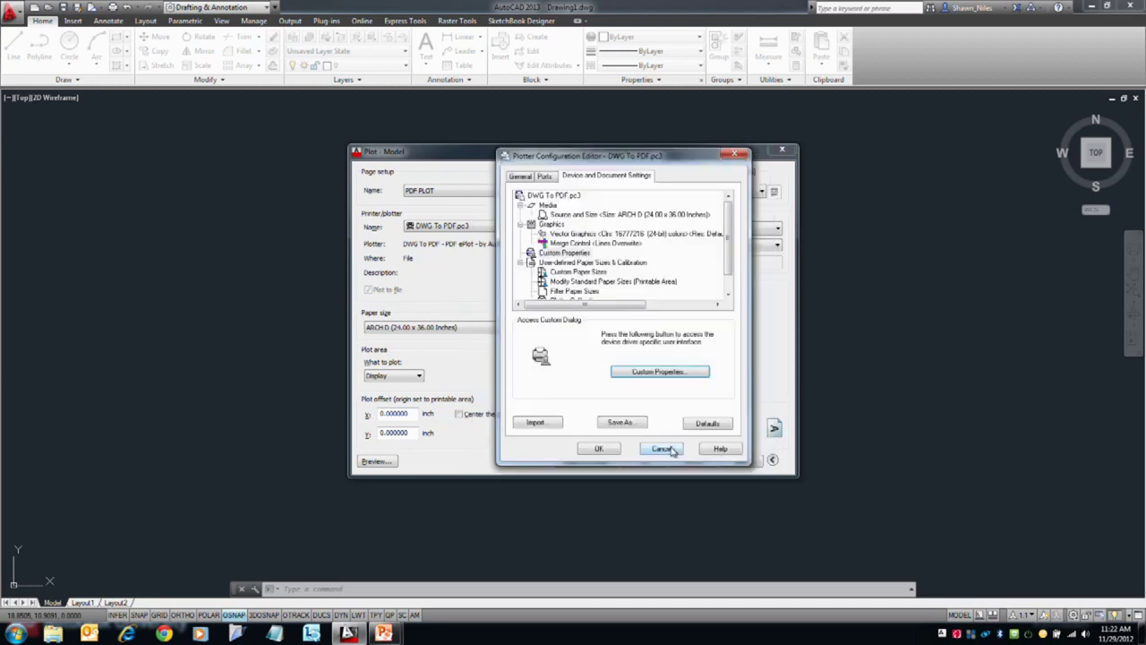
left_click(673, 451)
left_click(693, 461)
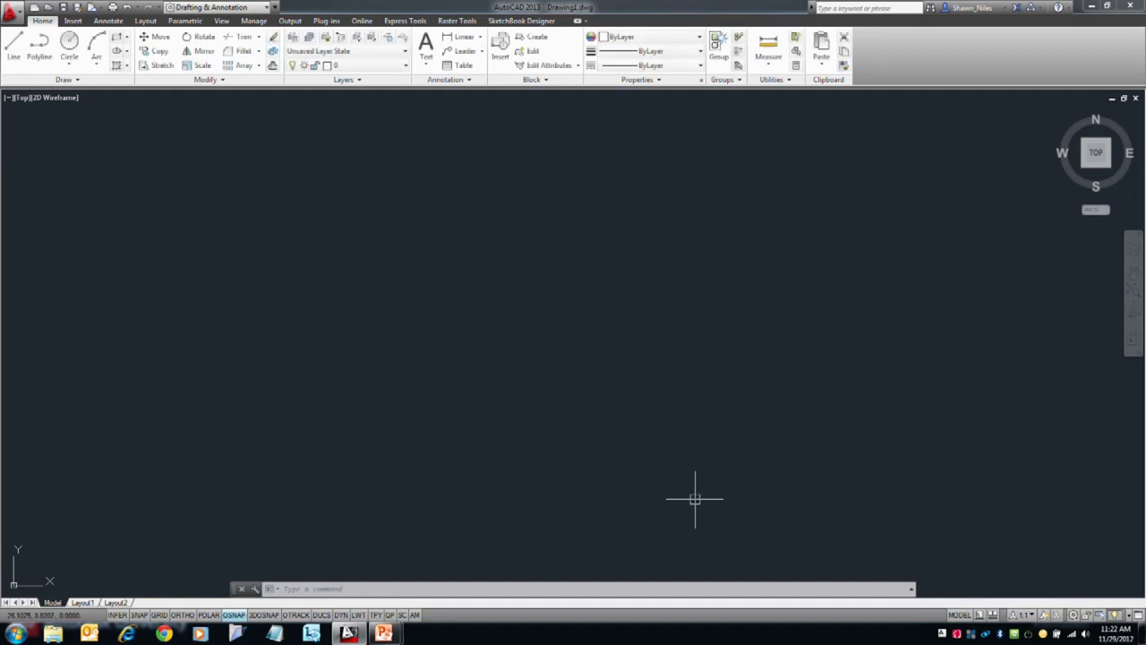
- Run PLOTTERMANAGER, go into the Plot Styles folder and show the folder's properties
type("plottermanager")
key("Return")
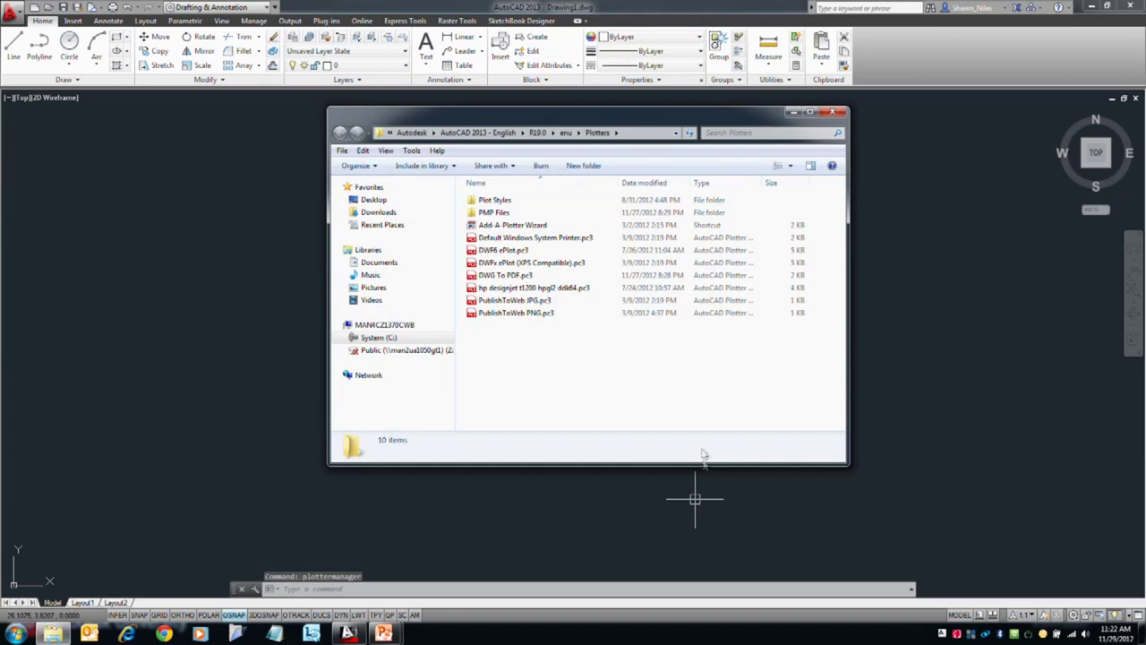
double_click(507, 204)
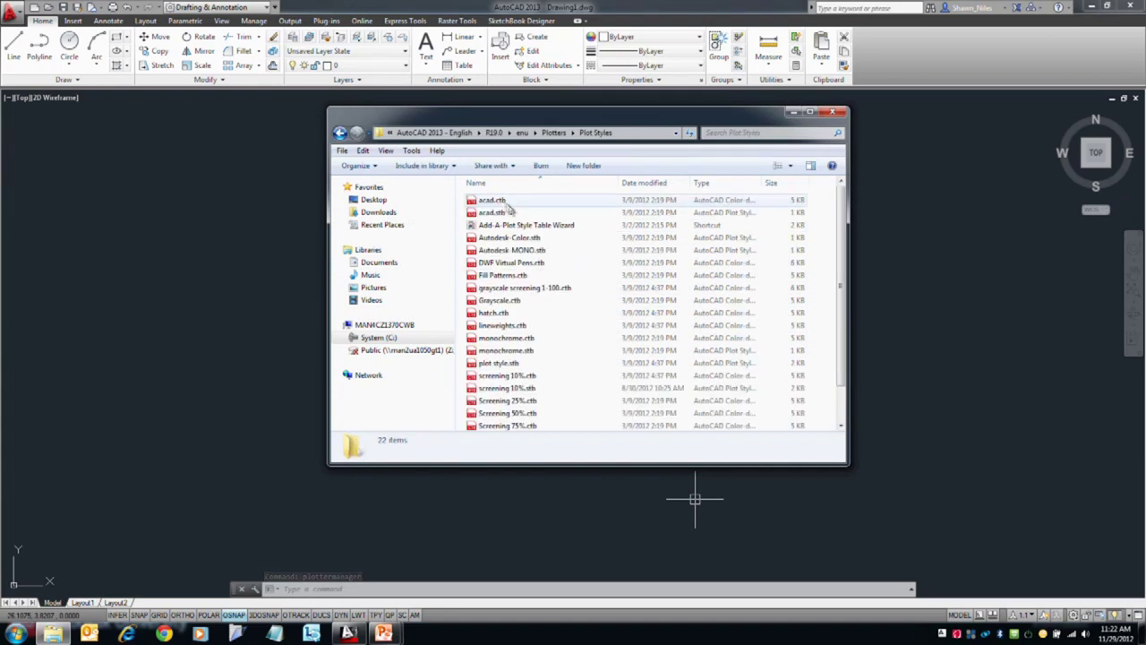
right_click(510, 313)
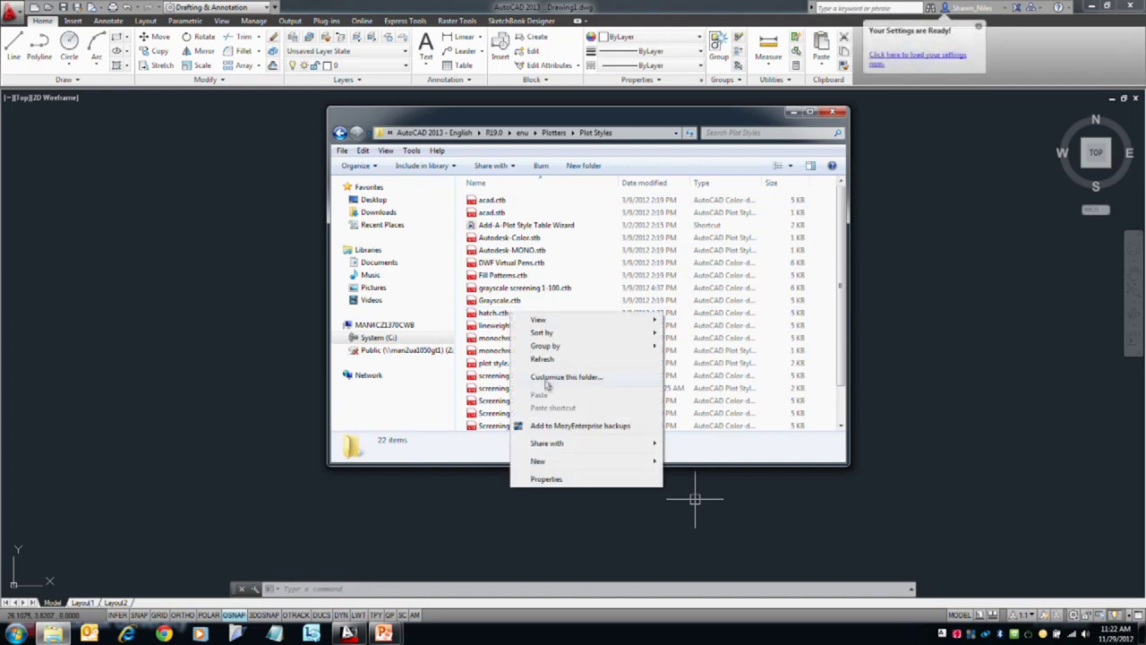
left_click(551, 478)
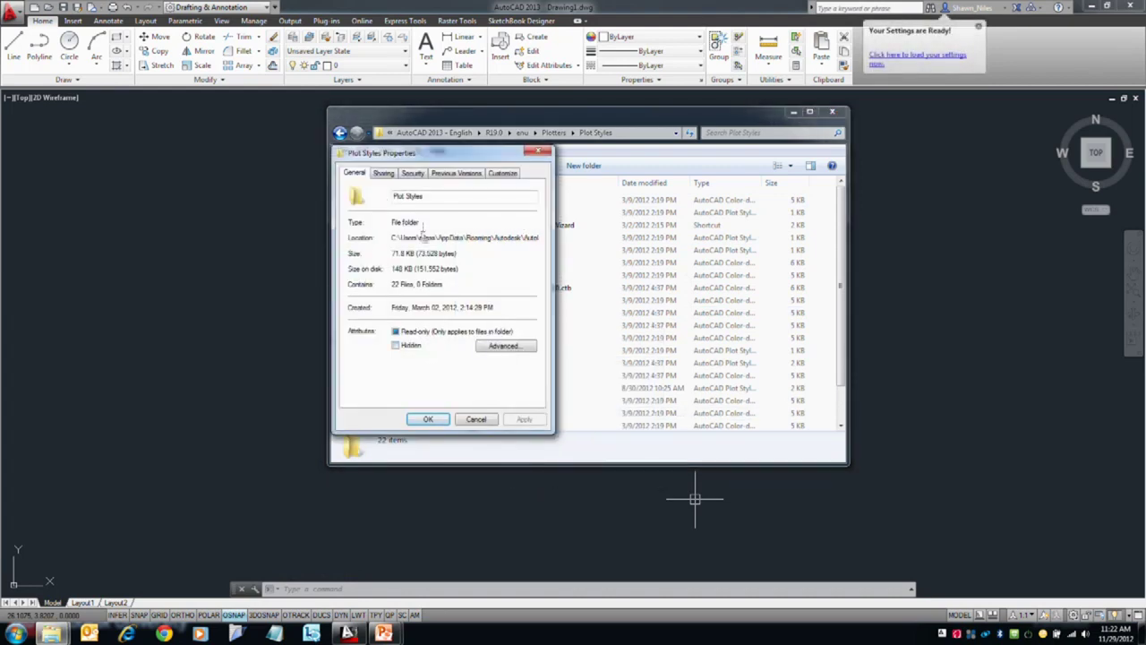
- Place the Plot Styles properties beside the file list to examine the folder location, then close both windows
left_click_drag(445, 154, 871, 203)
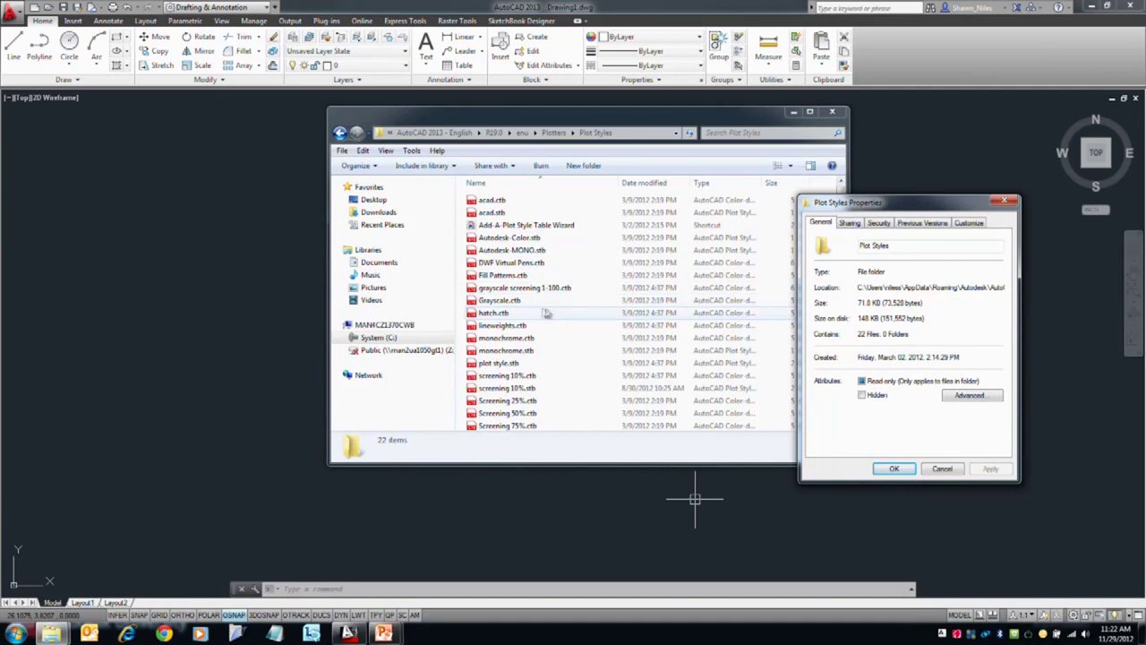
left_click_drag(880, 205, 854, 200)
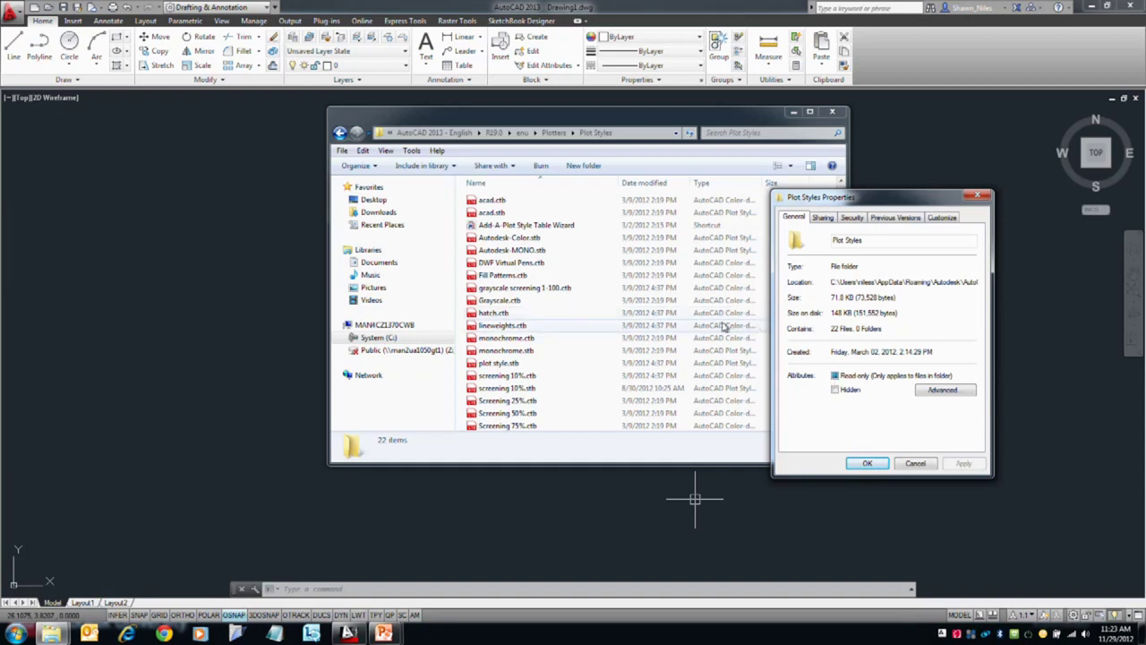
left_click(913, 463)
left_click(831, 111)
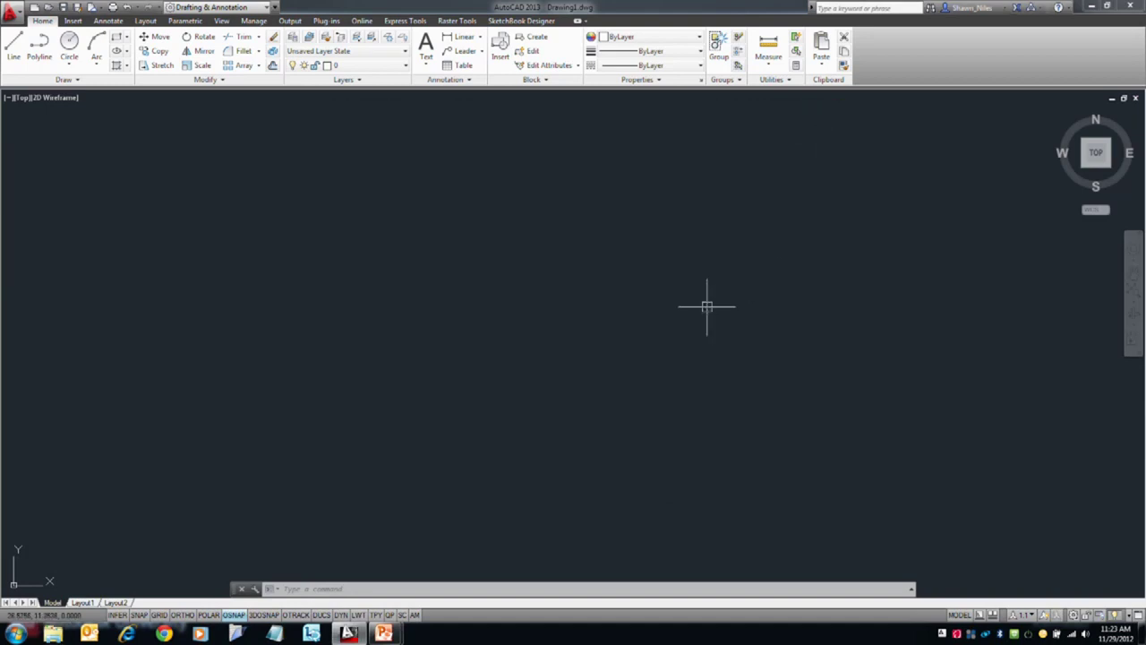
- Start a plot with the DWG To PDF.pc3 plotter, inspect its custom properties, and leave the plotter configuration editor without changes
type("plot")
key("Return")
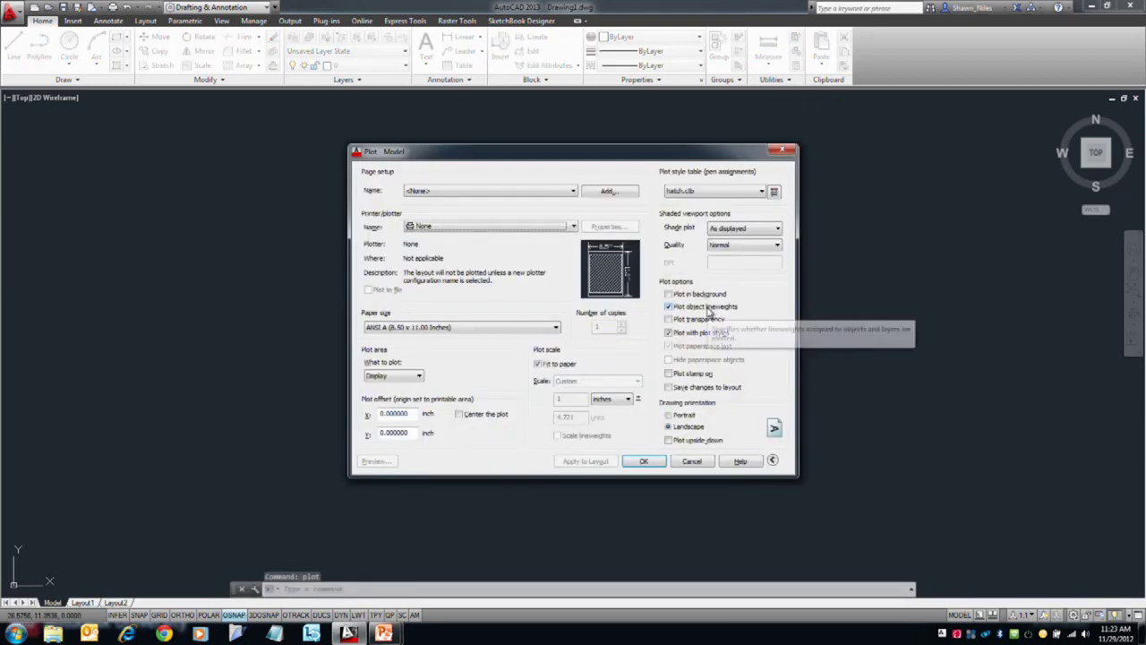
left_click(481, 229)
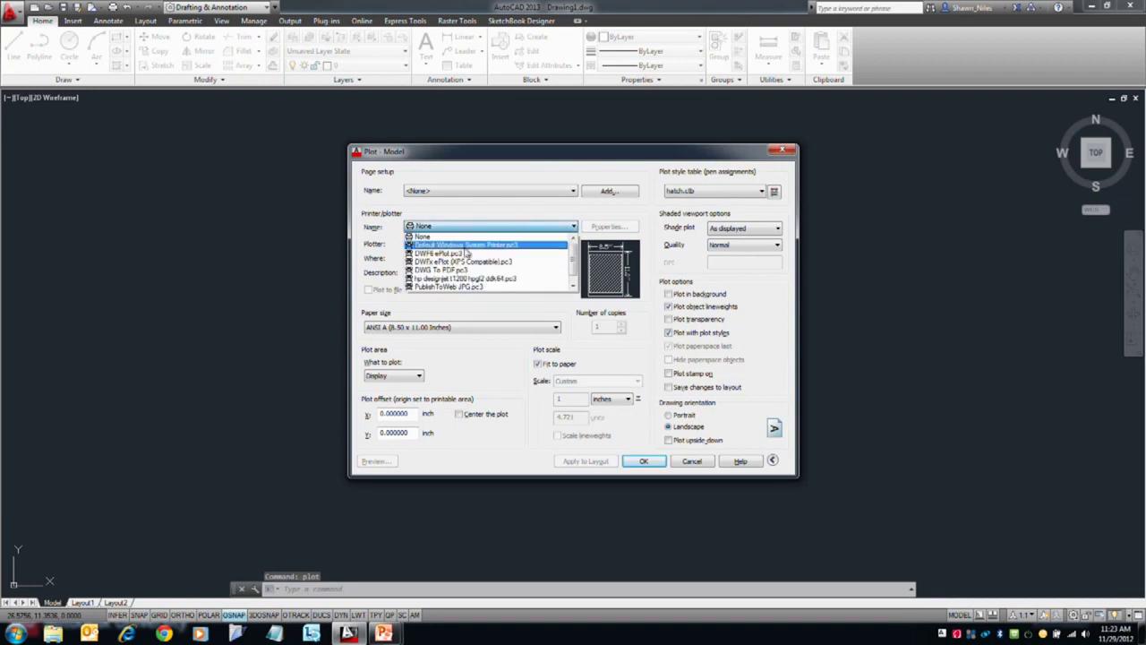
left_click(484, 269)
left_click(593, 227)
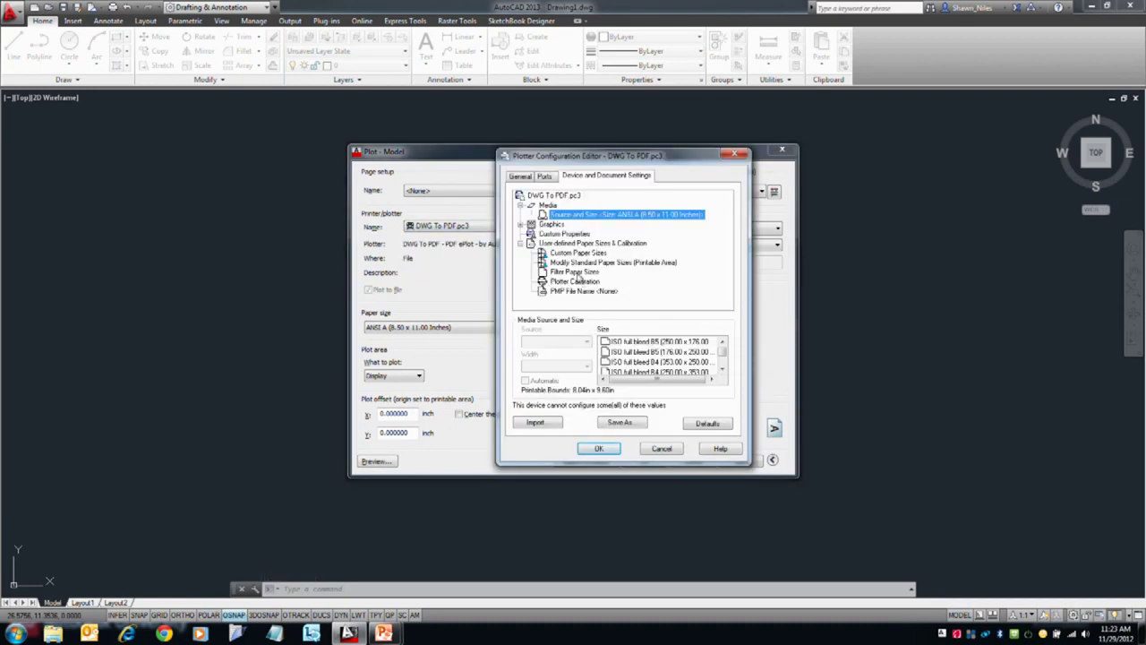
left_click(566, 234)
left_click(642, 369)
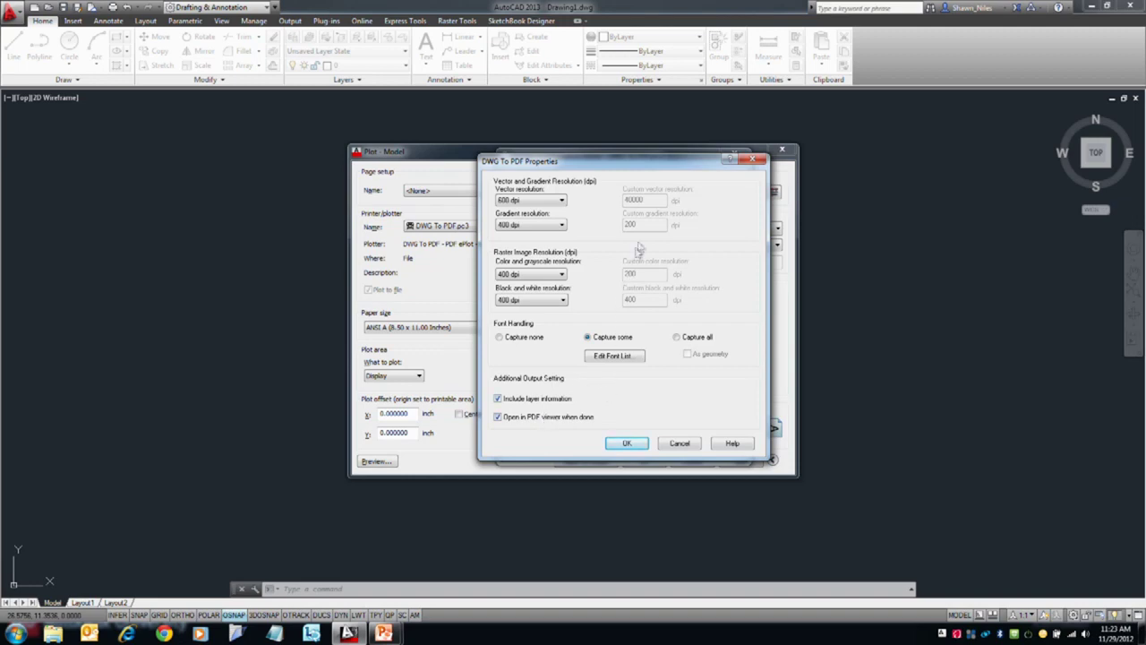
left_click(678, 442)
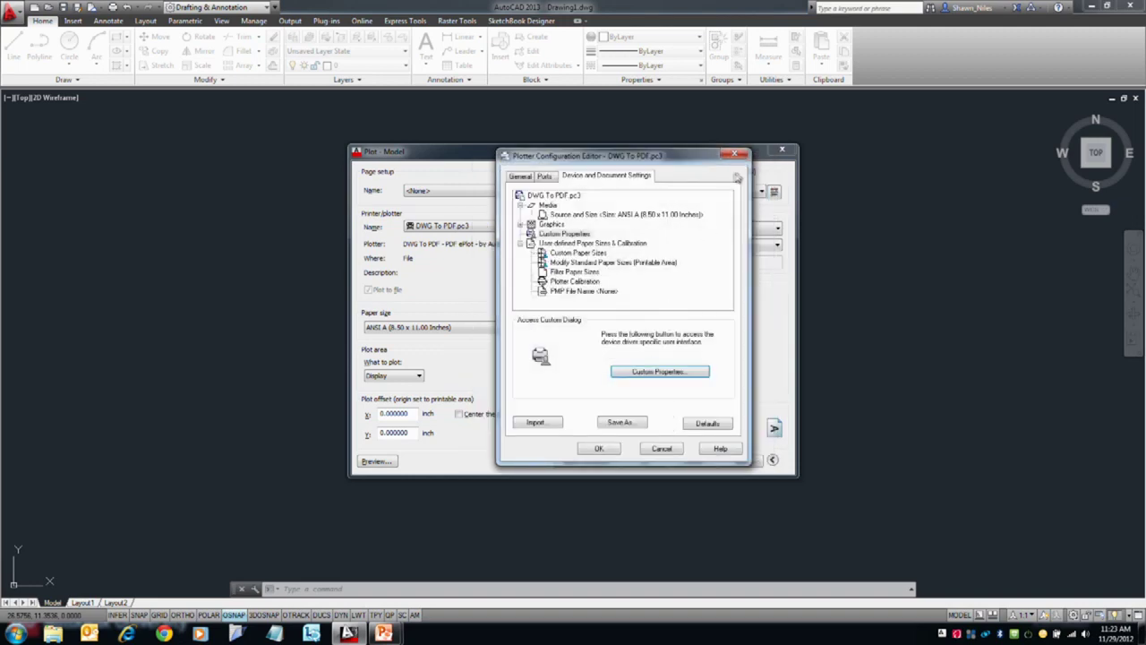
left_click(734, 154)
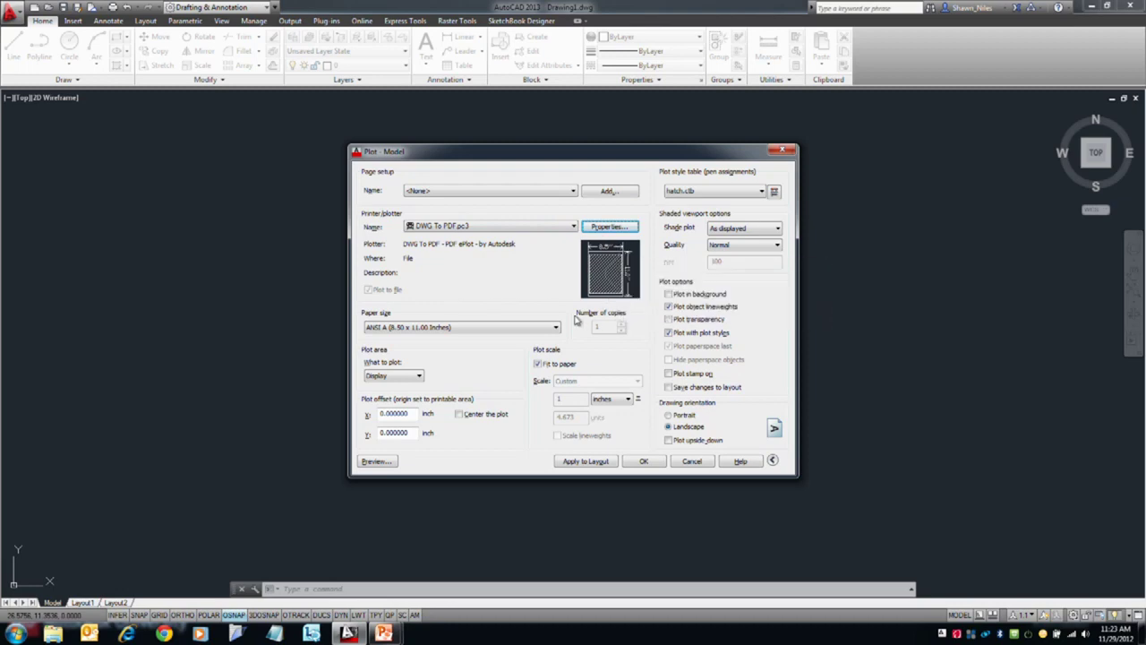
- Browse the paper sizes available for the DWG To PDF plotter, keeping ANSI A (8.50 x 11.00 Inches)
left_click(555, 329)
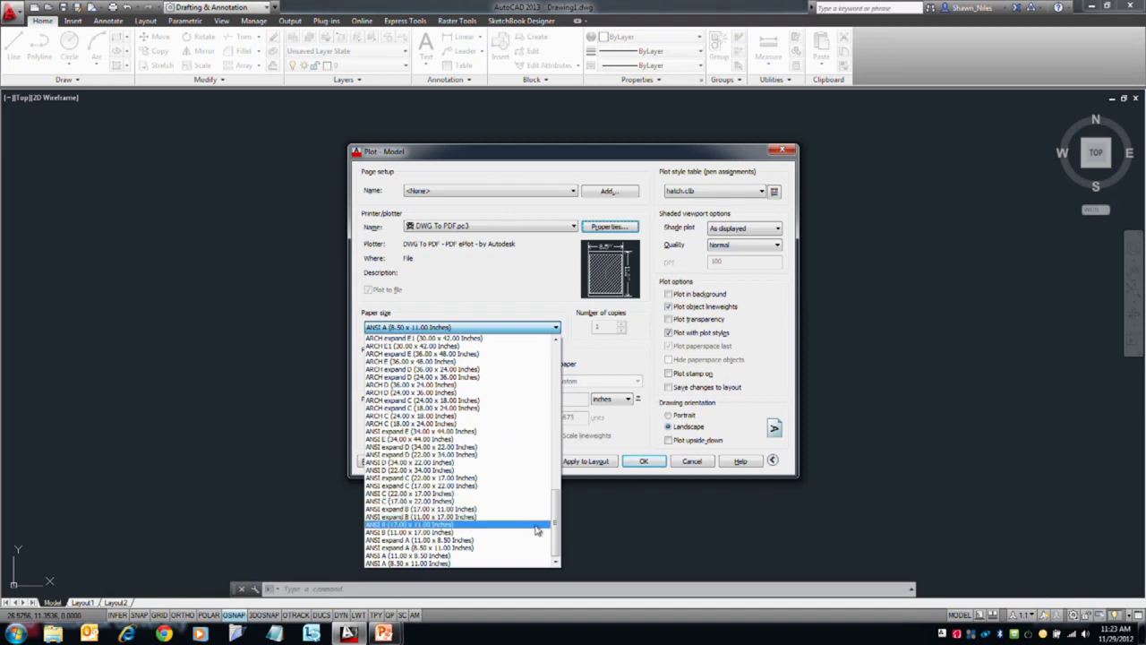
left_click_drag(555, 530, 573, 369)
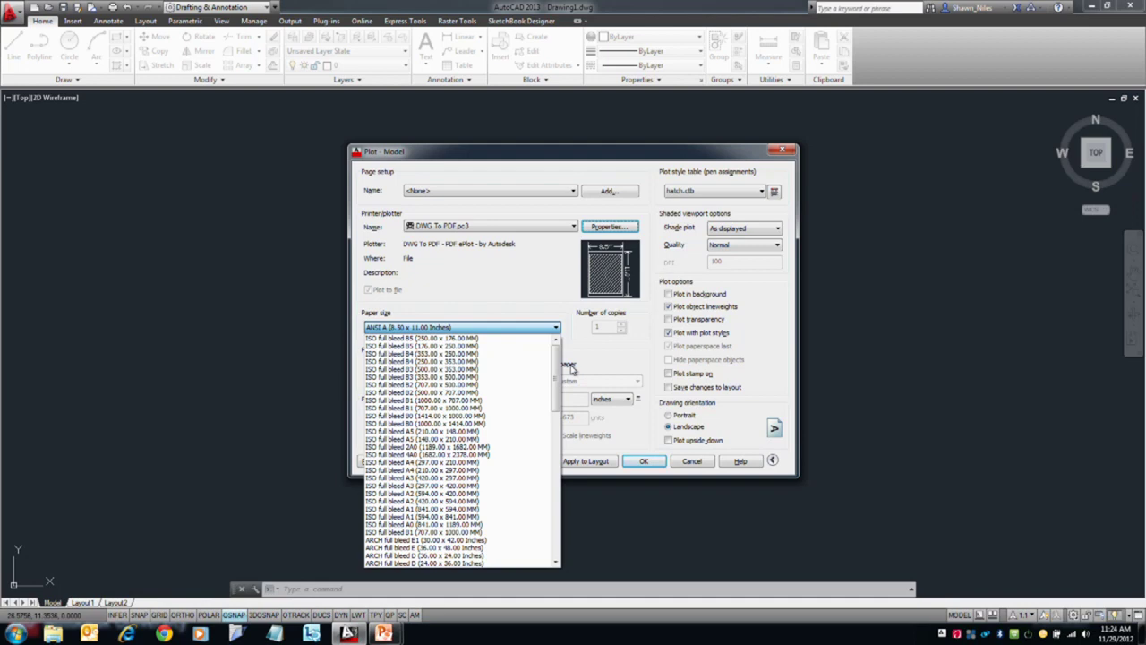
left_click(551, 297)
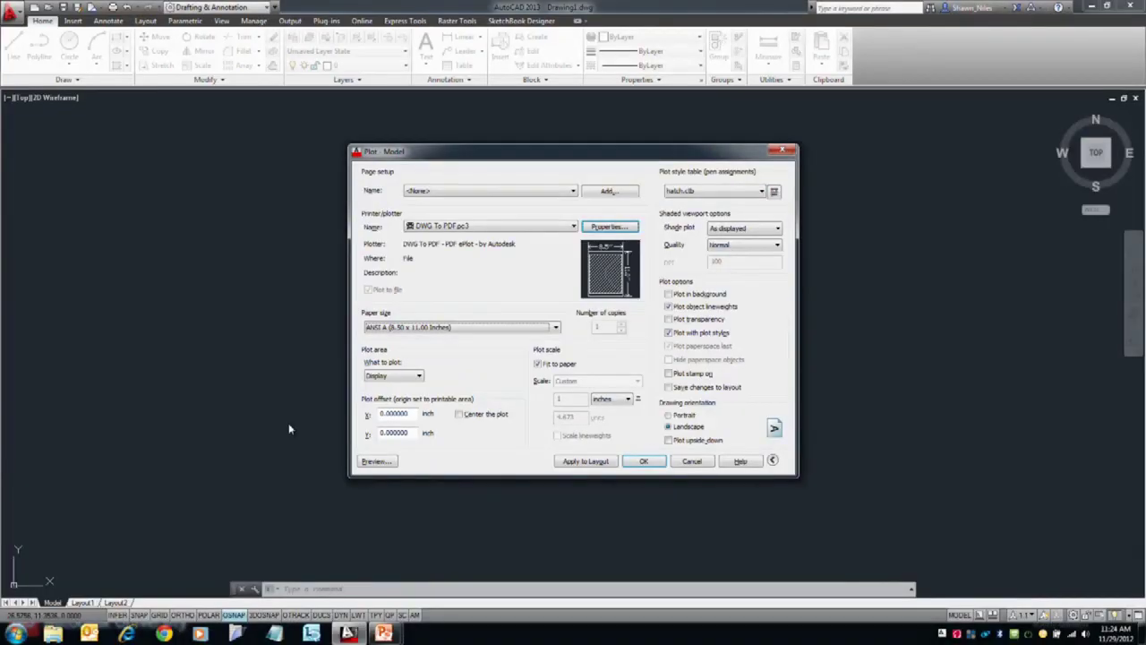
- Try a Window plot area by picking two opposite corners in the drawing area, and cancel the plot
left_click(394, 375)
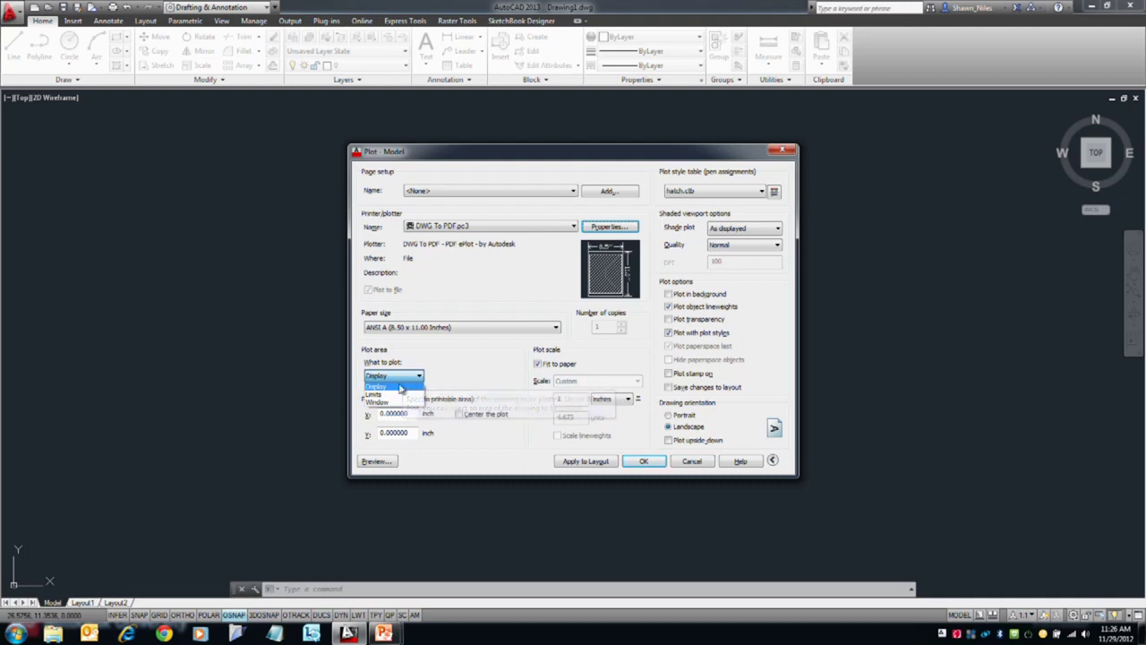
left_click(396, 403)
left_click(364, 227)
left_click(693, 403)
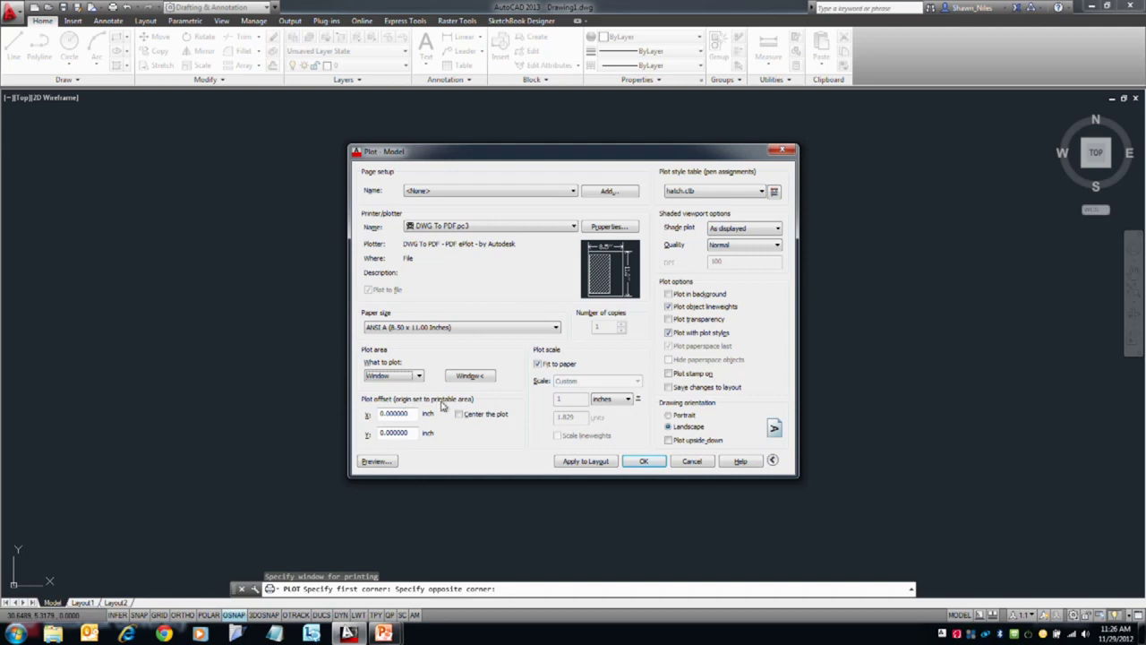
left_click(678, 462)
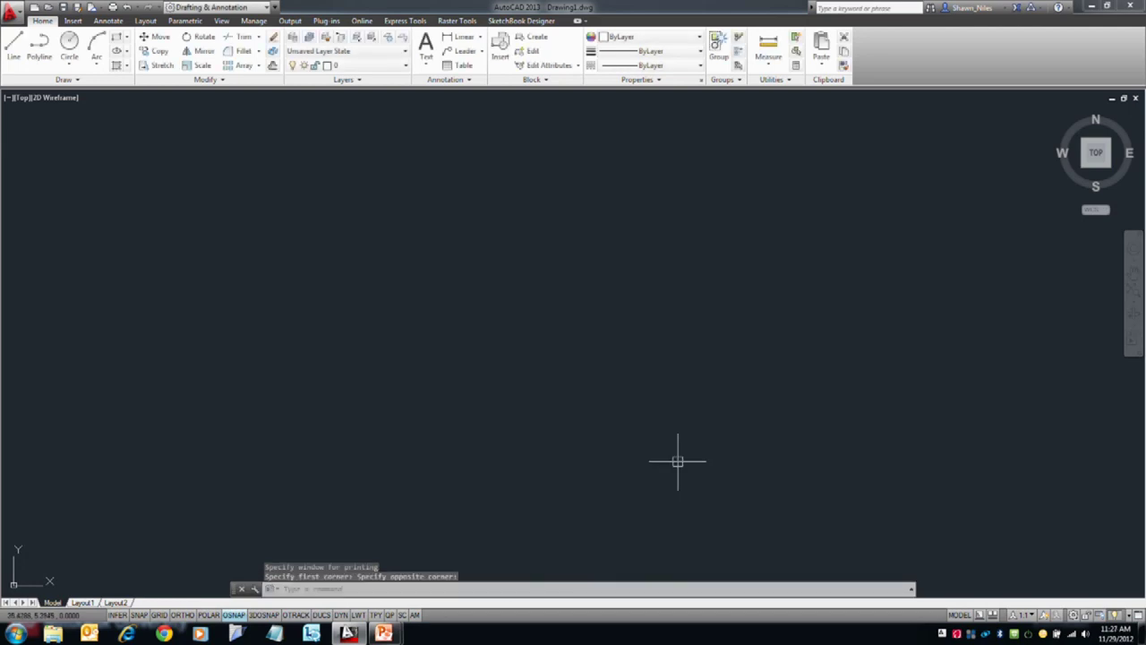
- Set the plot offset in Options to be specified relative to Edge of paper, and apply the change
type("op")
key("Return")
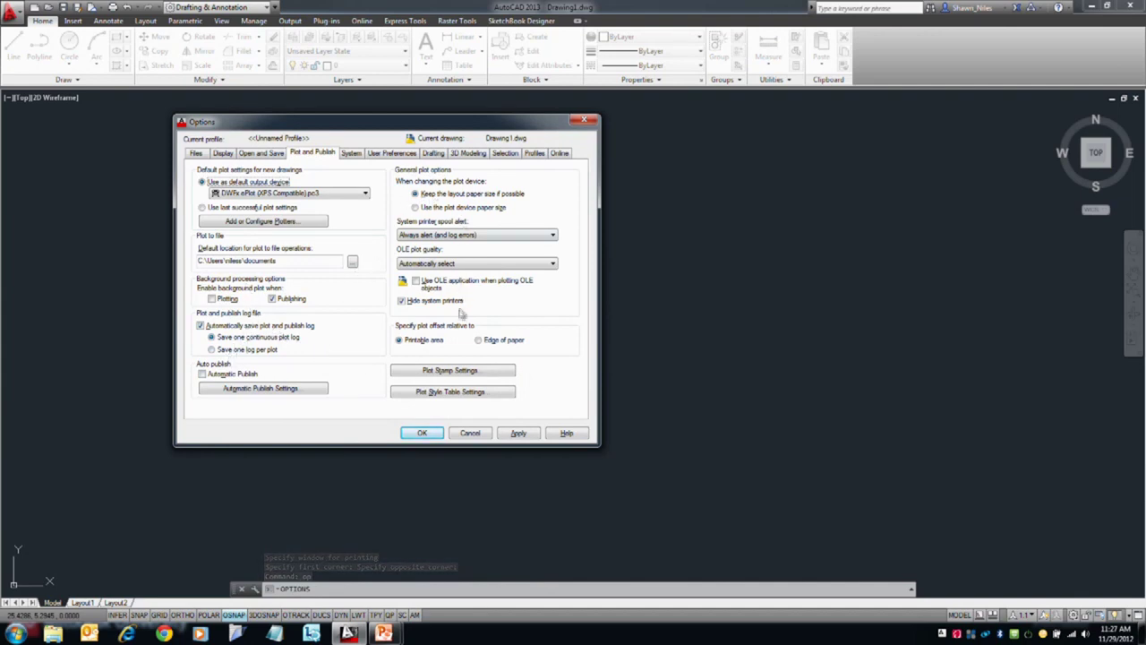
left_click(478, 341)
left_click(518, 433)
left_click(421, 433)
- Review the plot offset and the Plot stamp on option in the plot settings, and cancel the plot
type("plot")
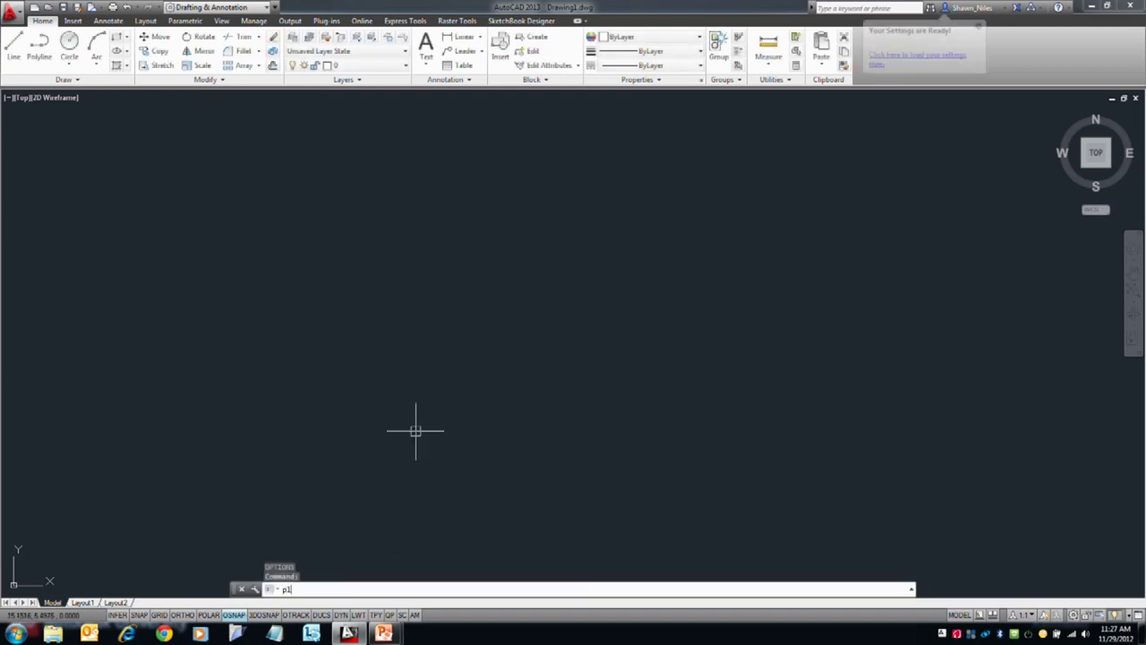
key("Return")
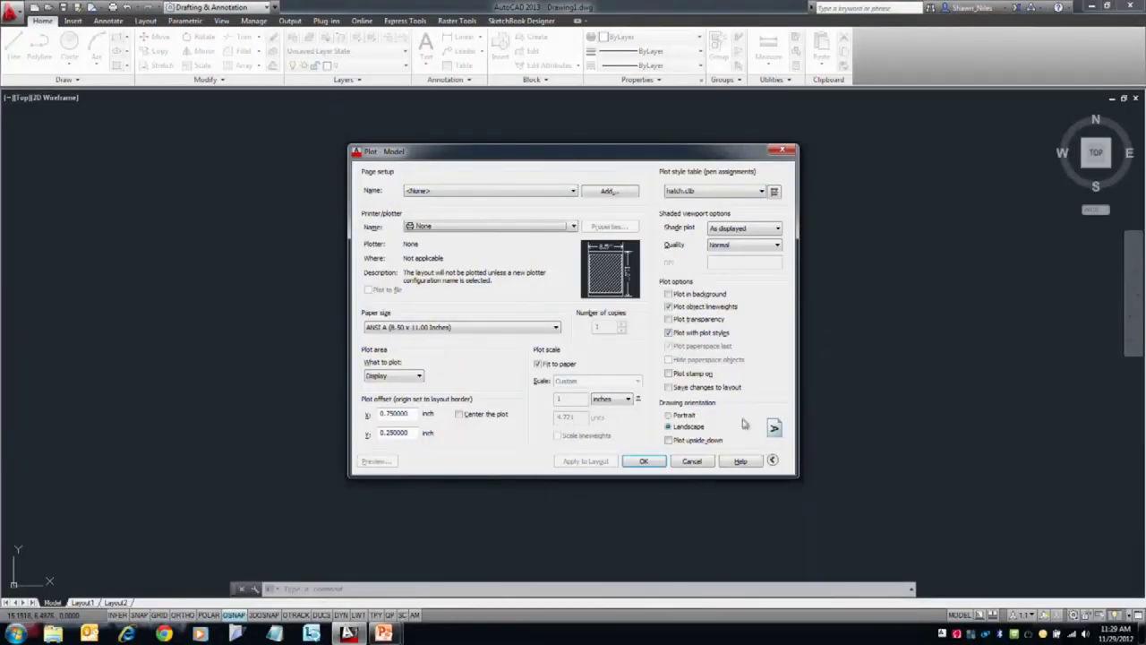
left_click(674, 376)
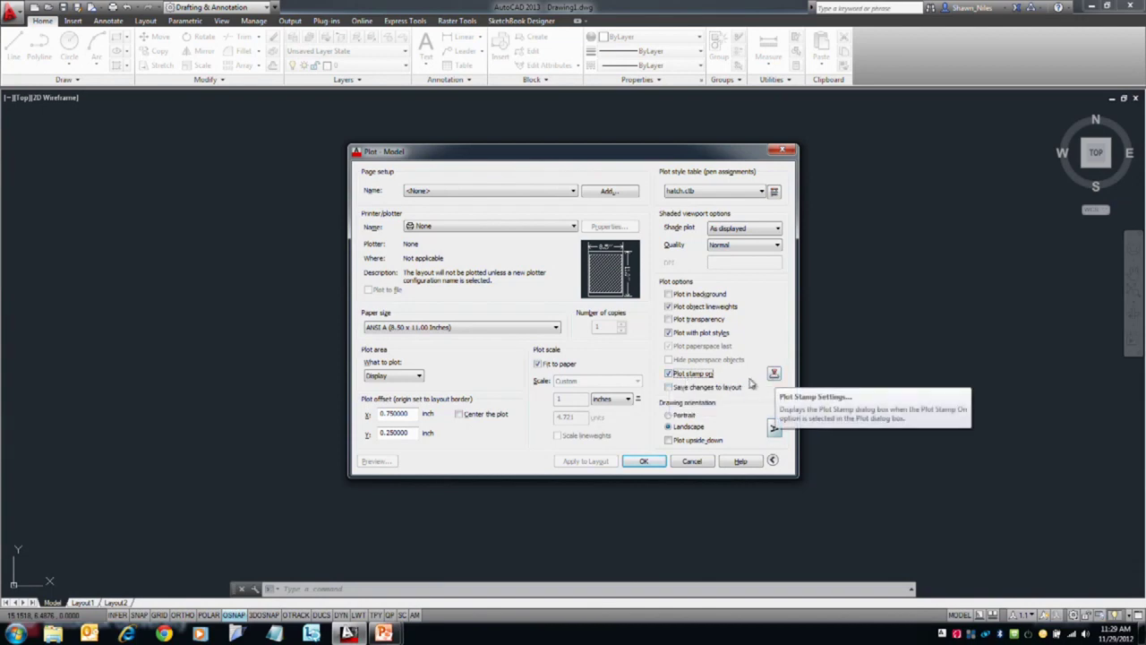
left_click(703, 375)
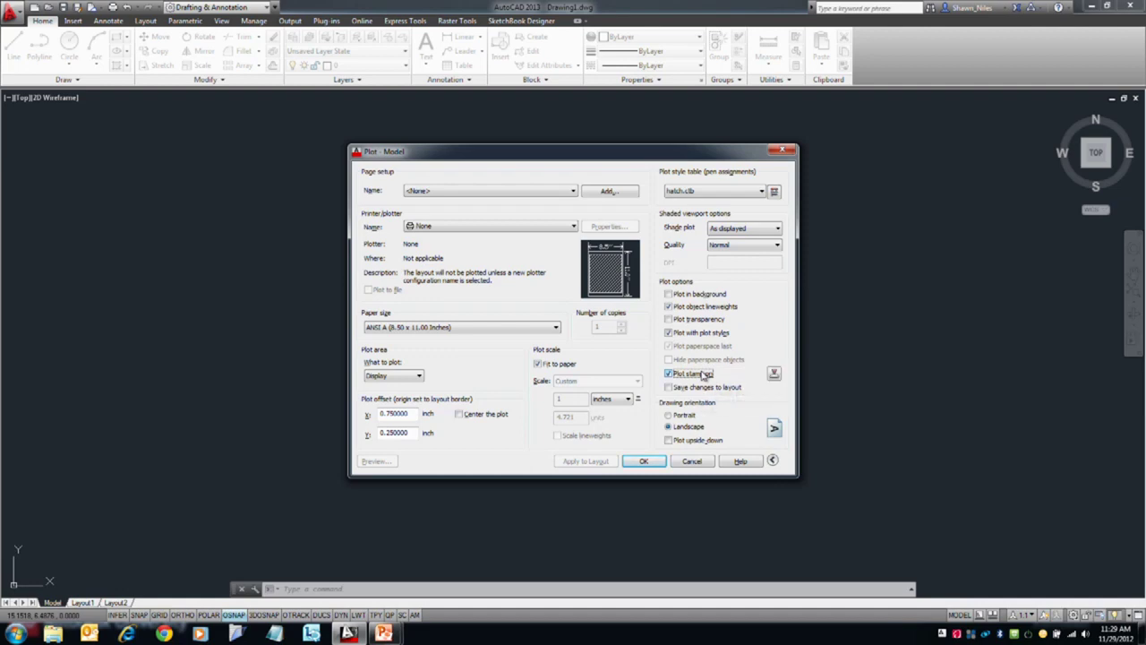
left_click(703, 374)
left_click(693, 461)
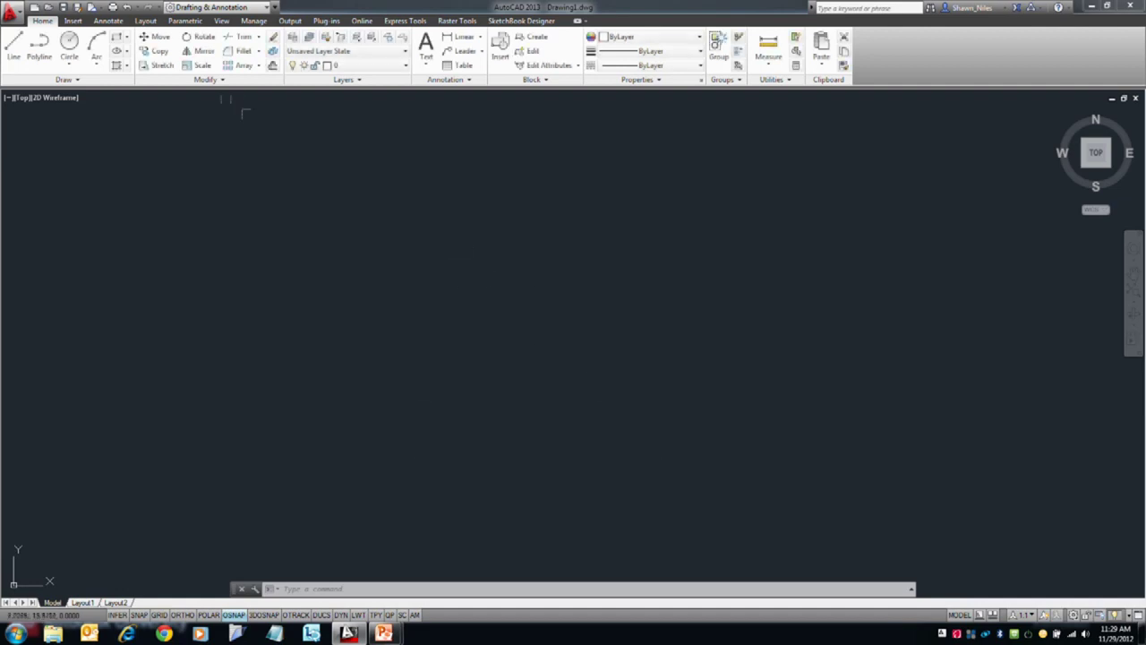
- Open the drawing Plot Stamp.dwg from the Publish folder
key("ctrl+o")
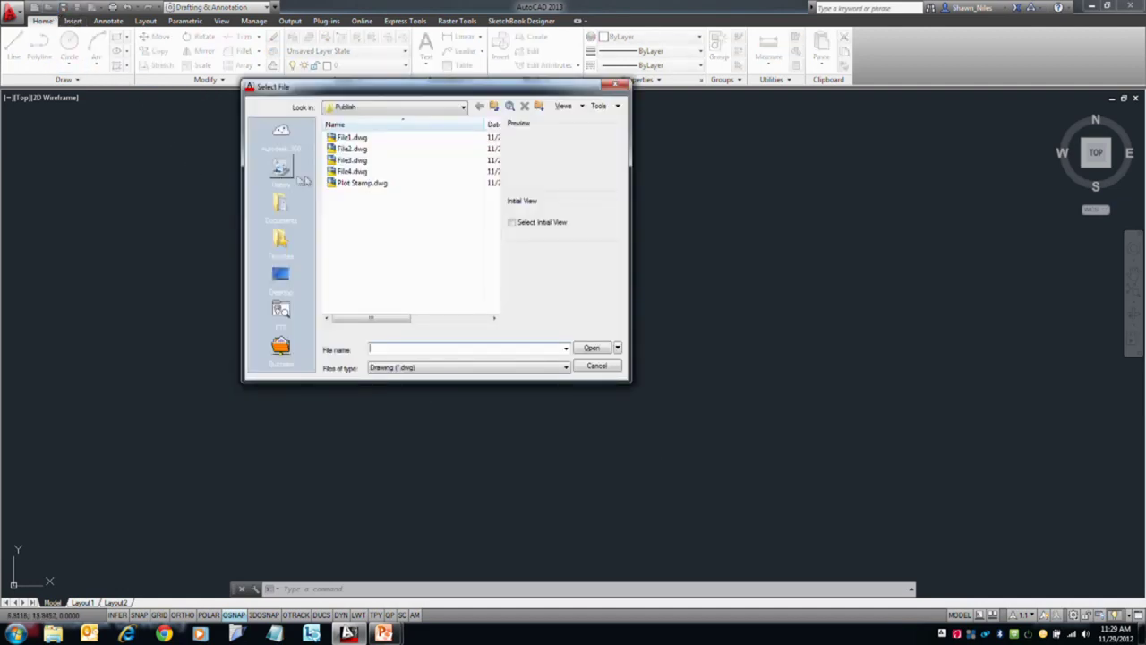
left_click(361, 183)
left_click(591, 349)
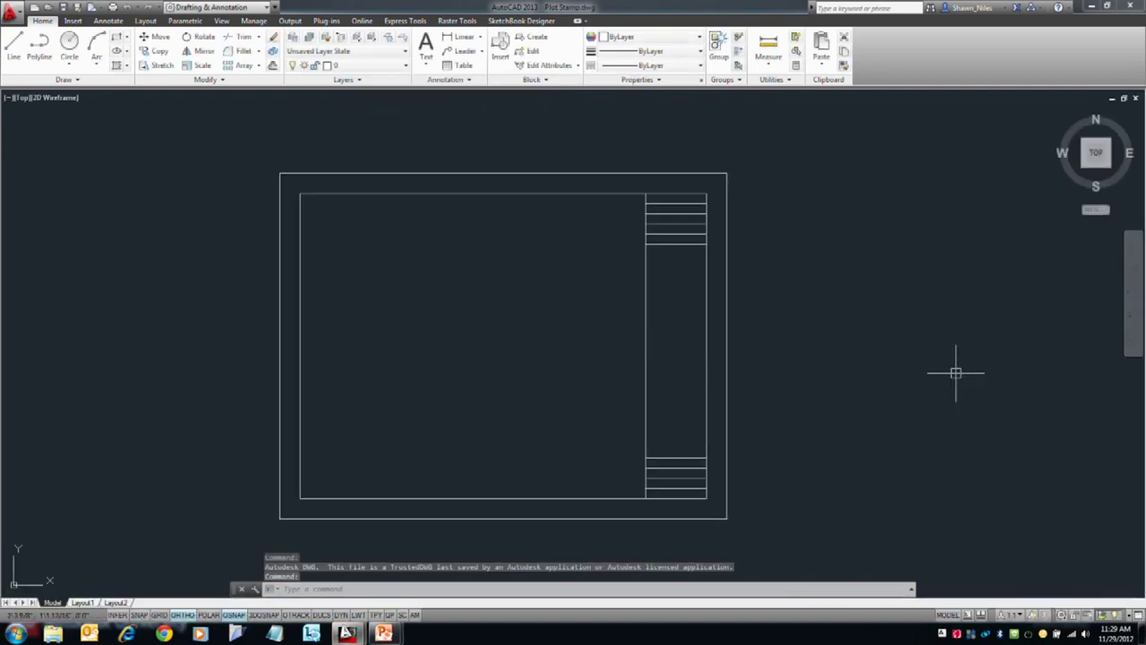
- Start a plot with DWG To PDF.pc3, turn on the plot stamp and open its settings
type("plot")
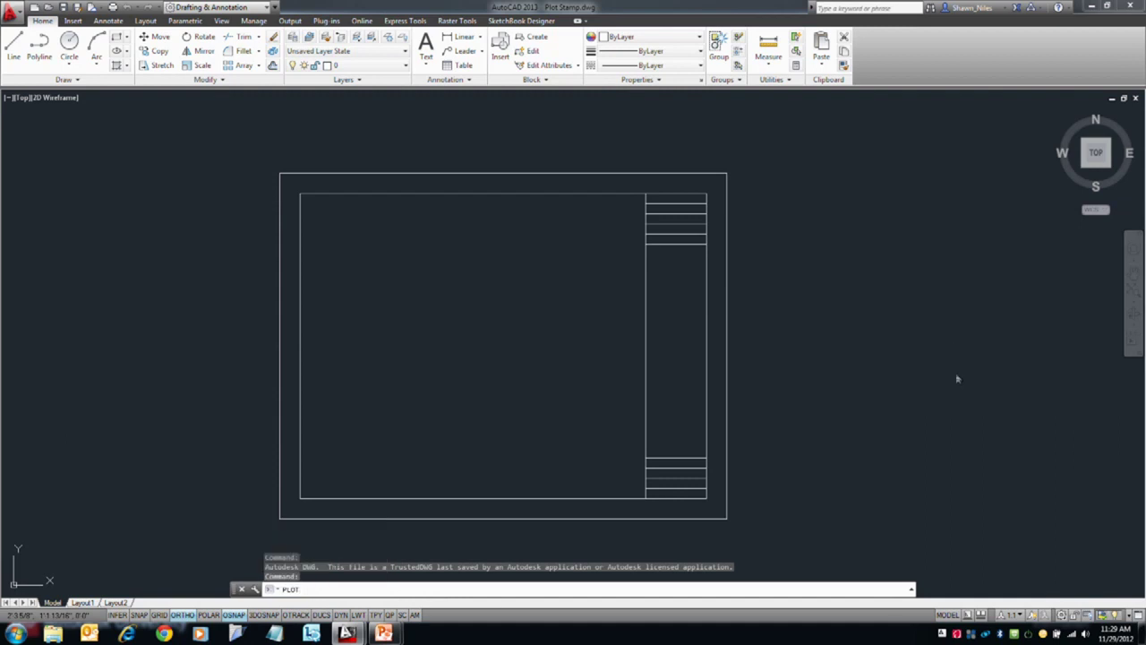
key("Return")
left_click(498, 226)
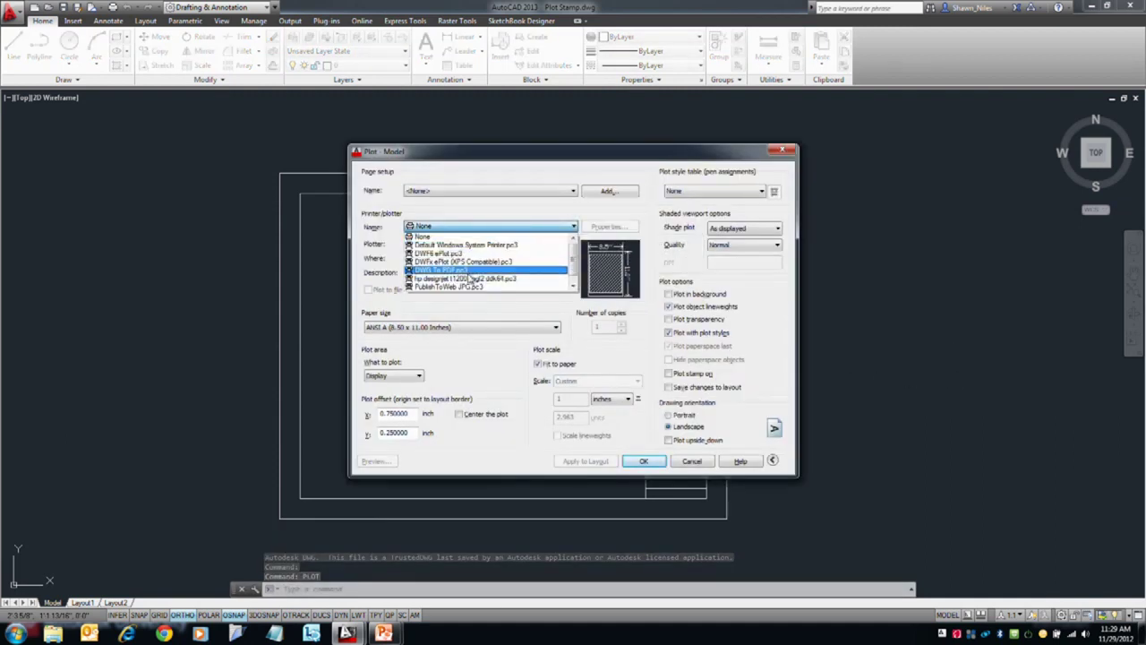
scroll(482, 269, "down", 1)
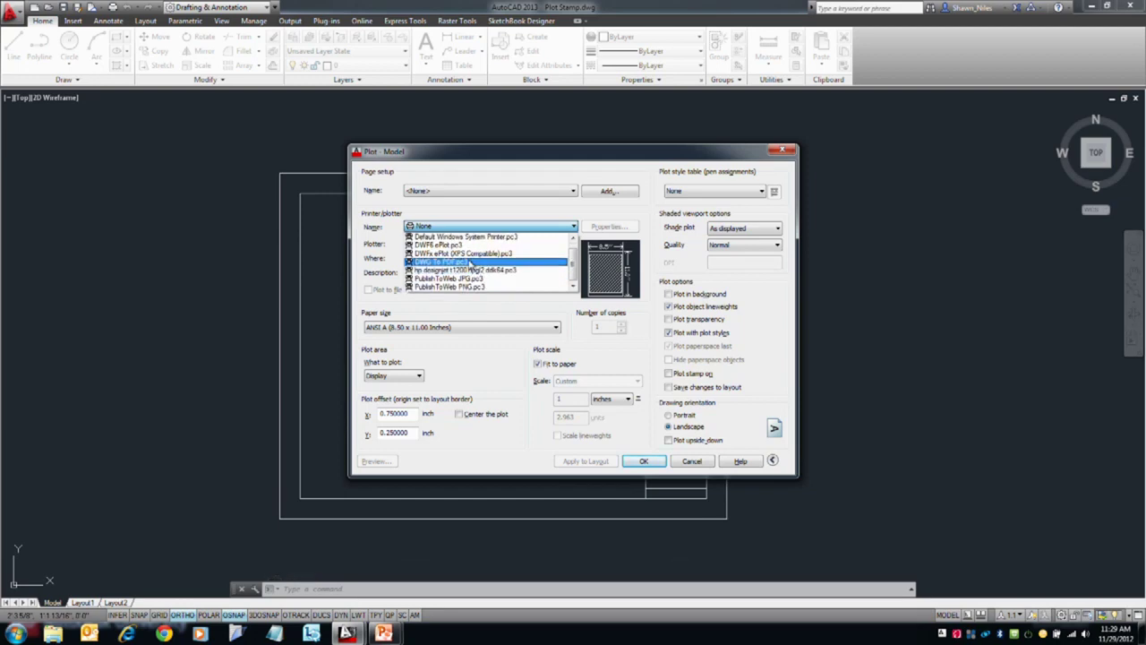
left_click(470, 264)
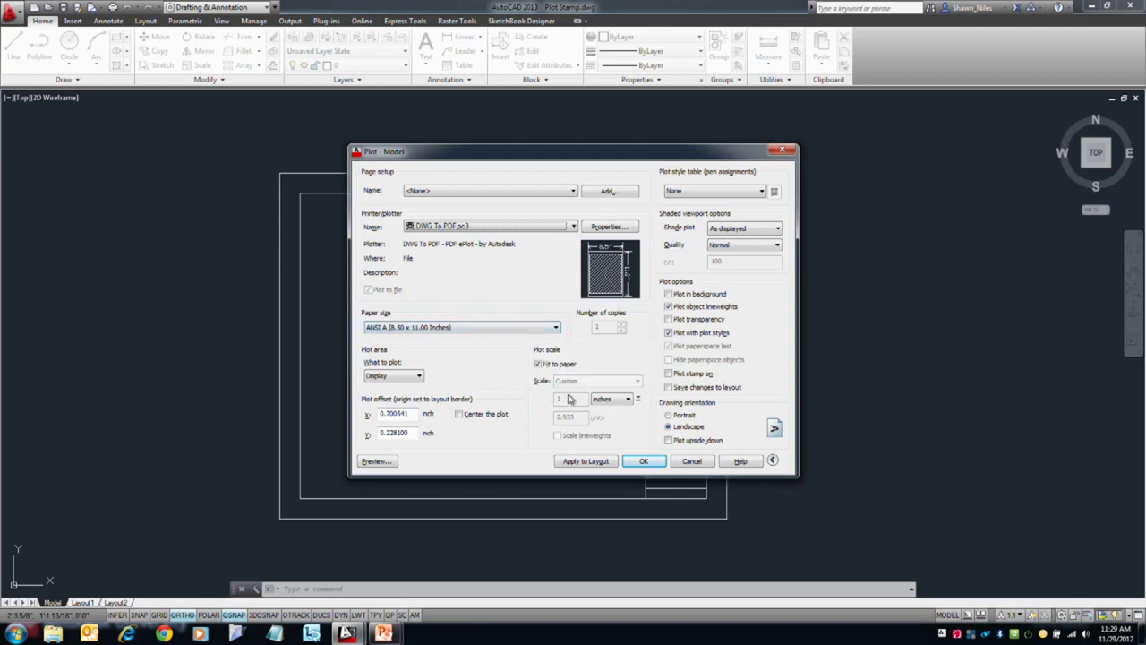
left_click(683, 374)
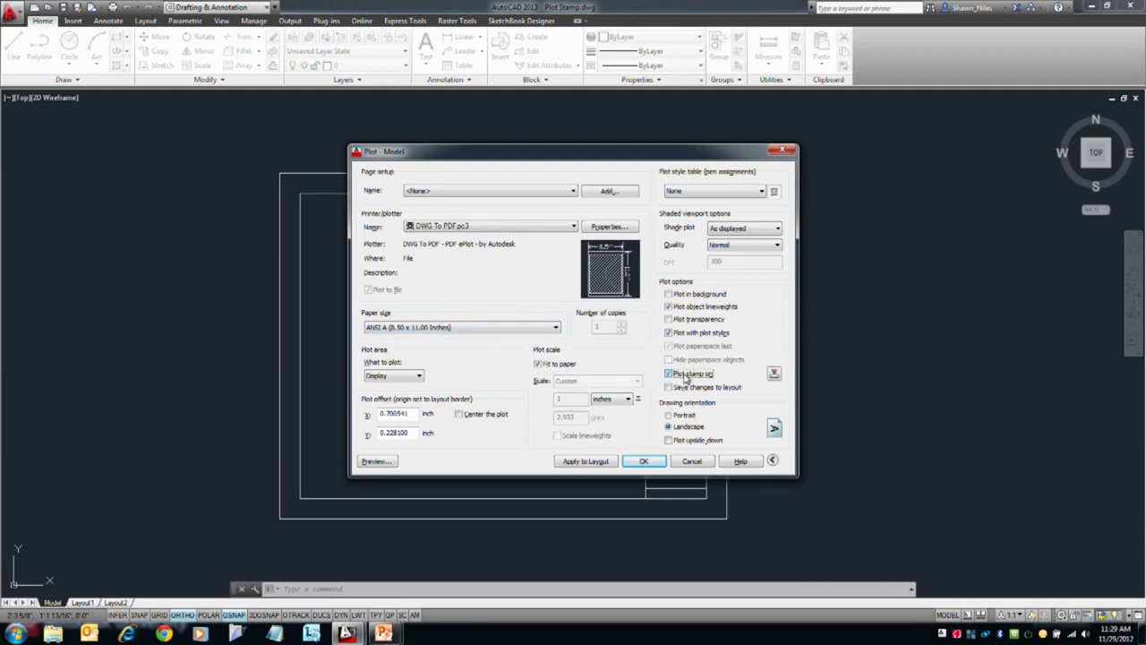
left_click(773, 374)
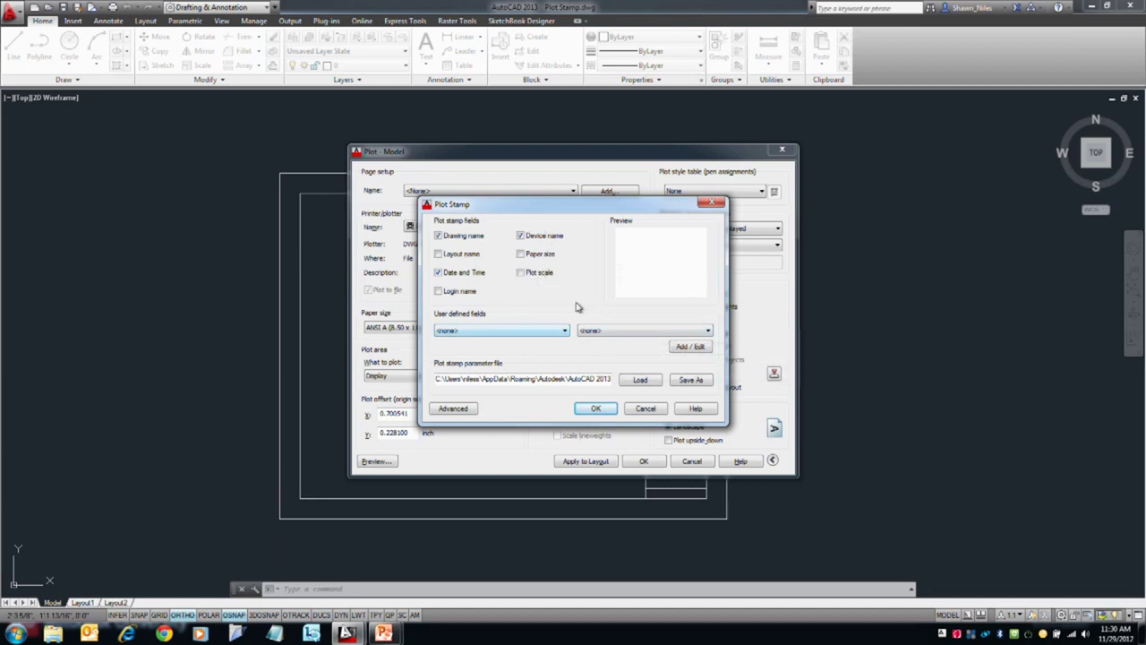
- Read the full path of the plot stamp parameter file through to its file name
left_click(574, 379)
key("Right")
key("Right")
key("Right")
key("Right")
key("Right")
key("Right")
key("Right")
key("Right")
key("Right")
key("Right")
key("Right")
key("Right")
key("Right")
key("Right")
key("Right")
key("Right")
key("Right")
key("Right")
key("Right")
key("Right")
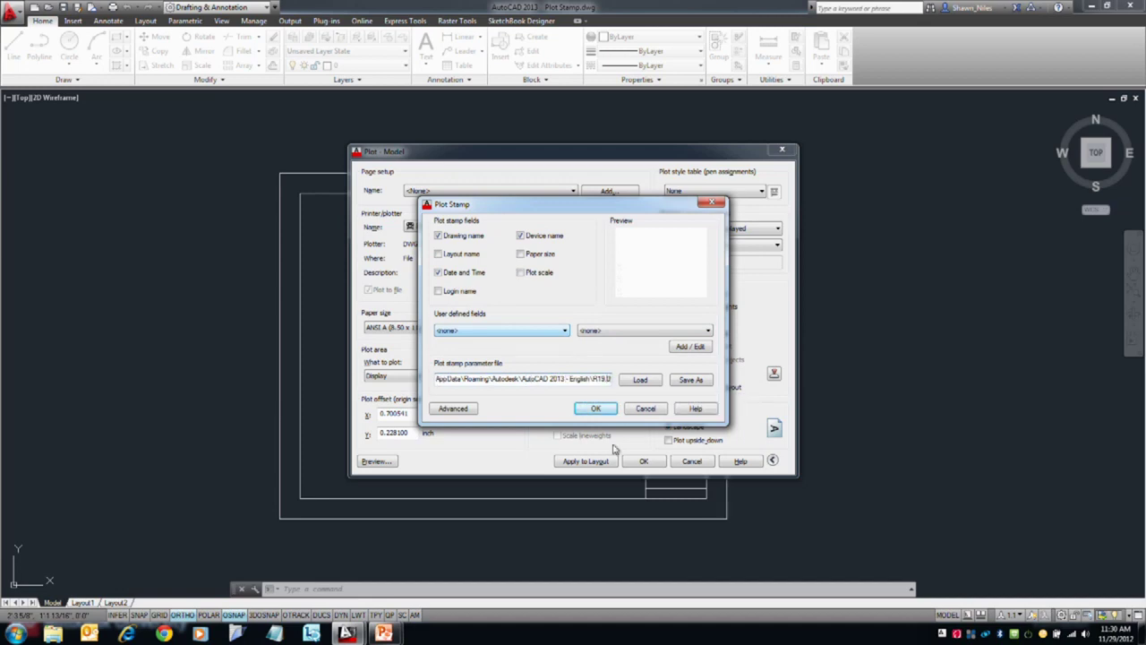
key("Right")
key("Right")
key("Right")
key("Right")
key("Right")
key("Right")
key("Right")
key("Right")
key("Right")
key("Right")
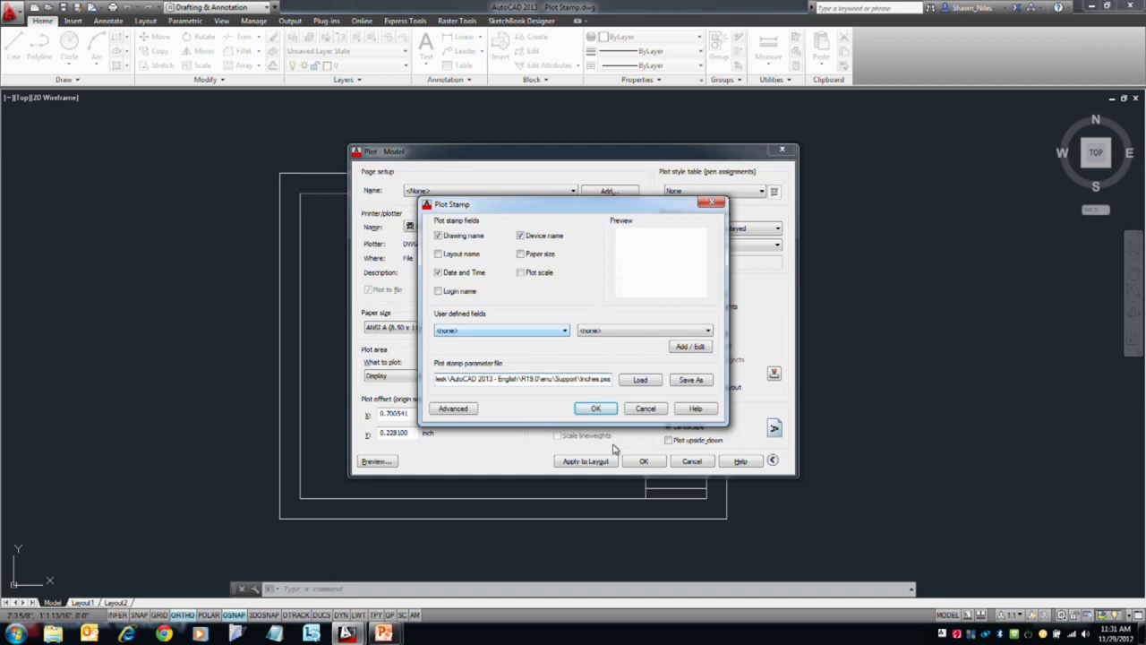
- Examine the location, orientation, units and font choices in the plot stamp's advanced options, keeping the existing settings
left_click(455, 410)
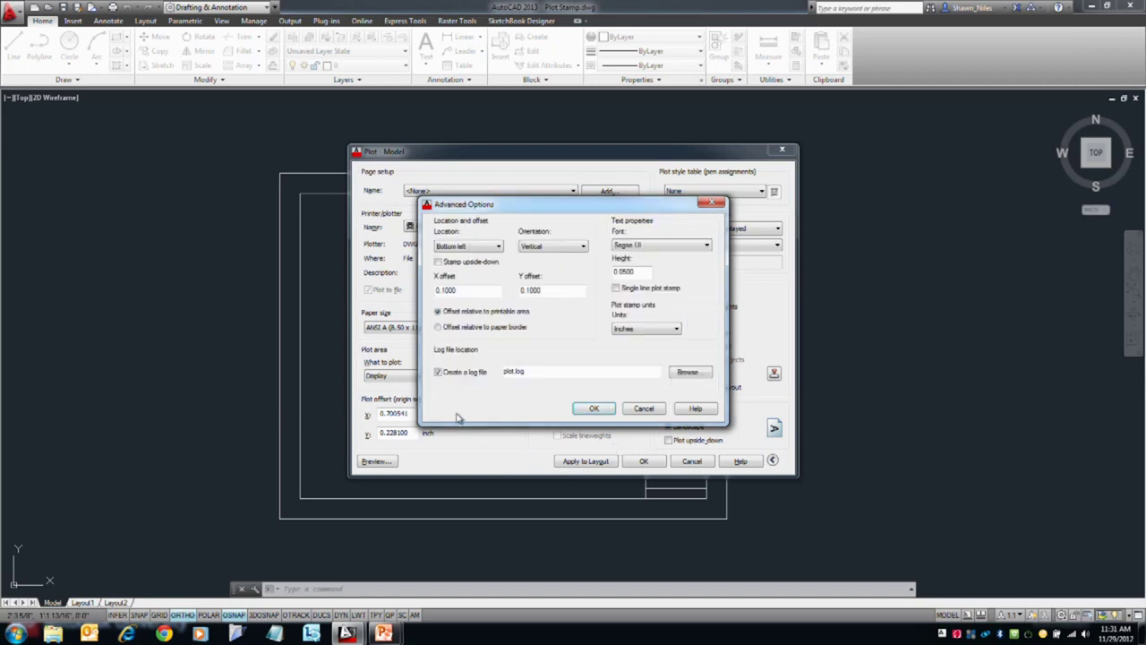
left_click(496, 248)
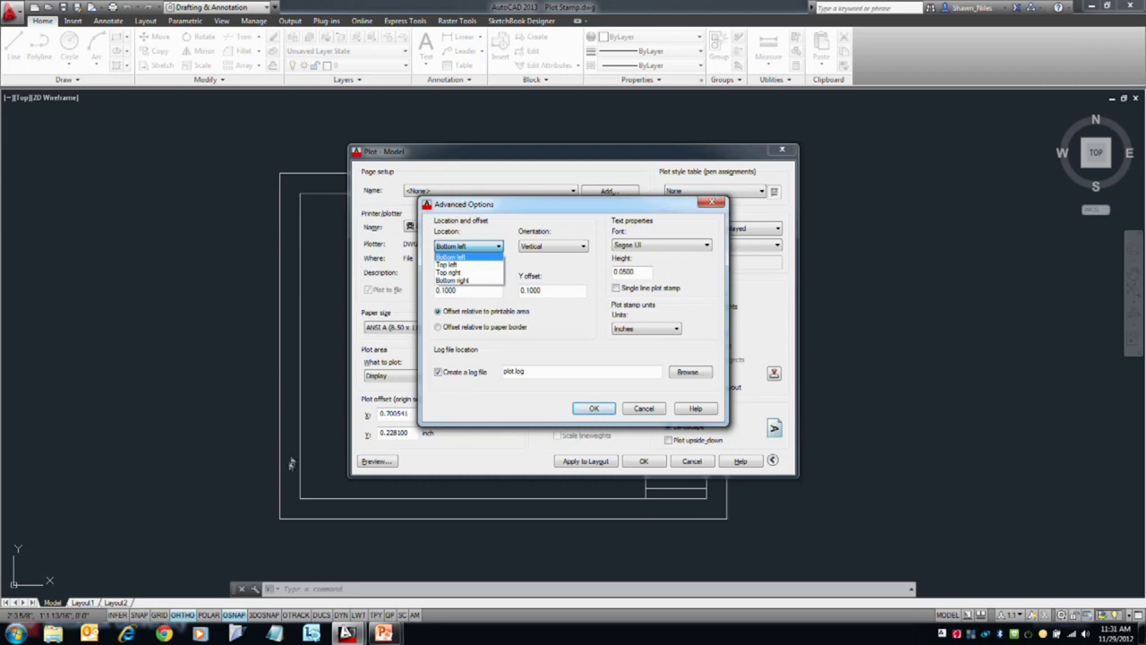
left_click(536, 249)
left_click(553, 250)
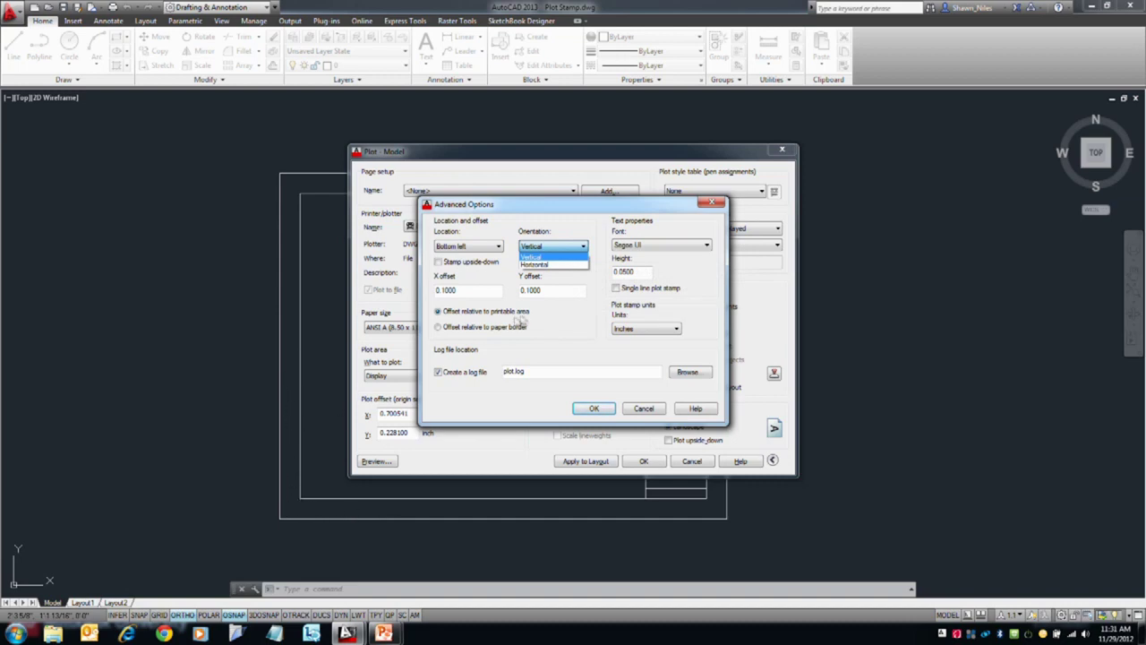
left_click(591, 277)
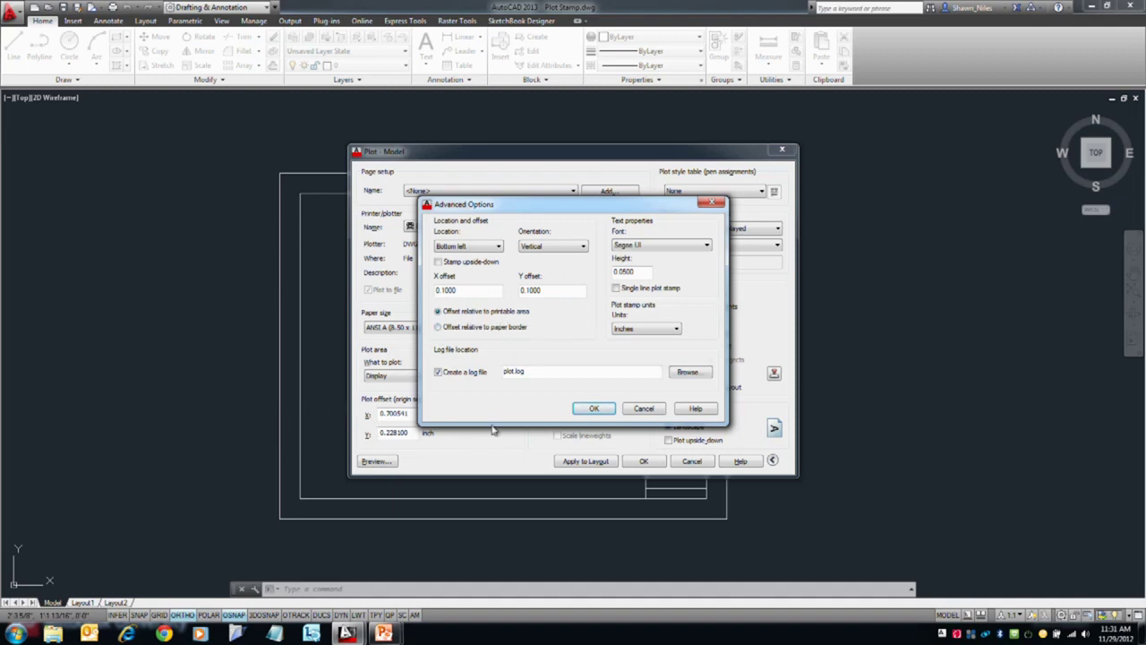
left_click(644, 329)
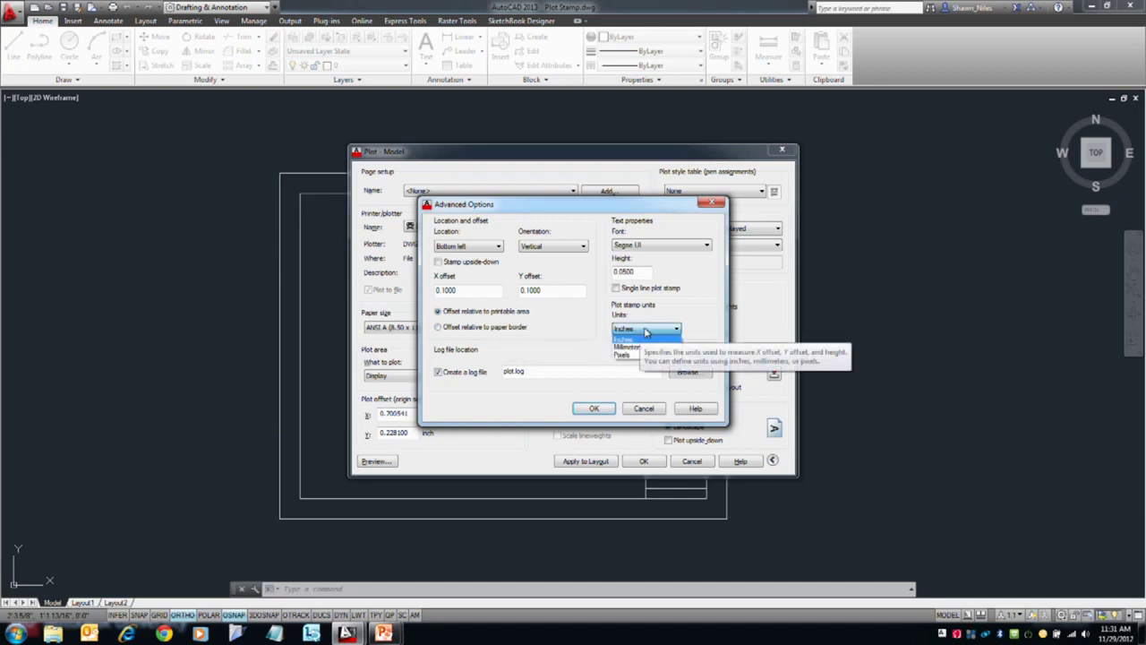
left_click(646, 332)
left_click(658, 248)
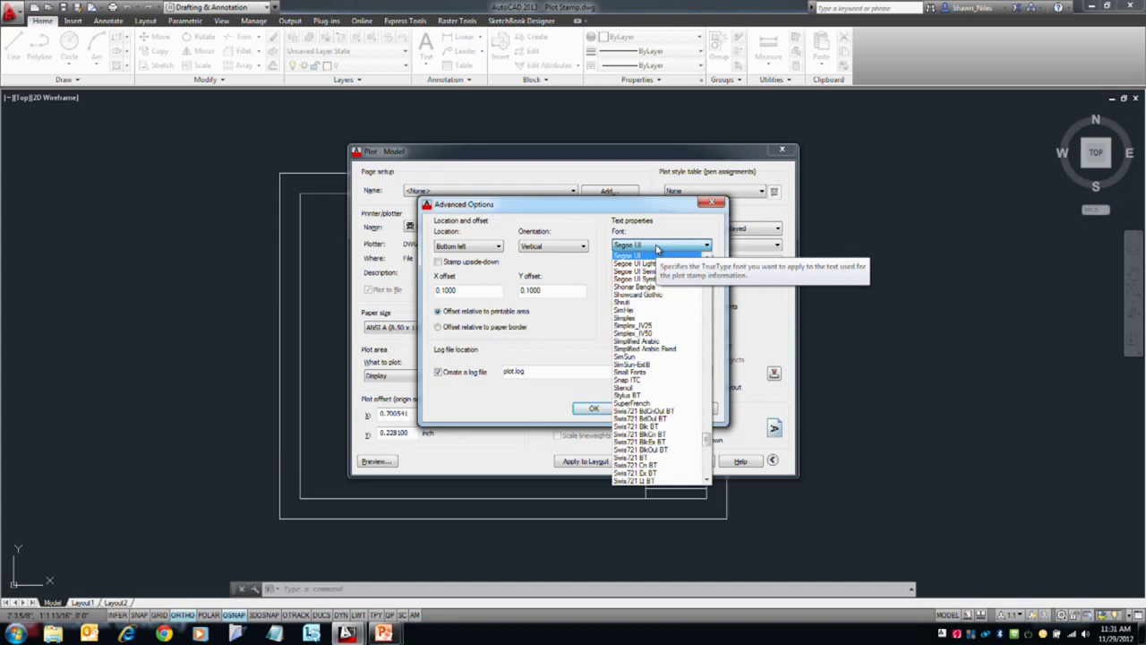
left_click(658, 248)
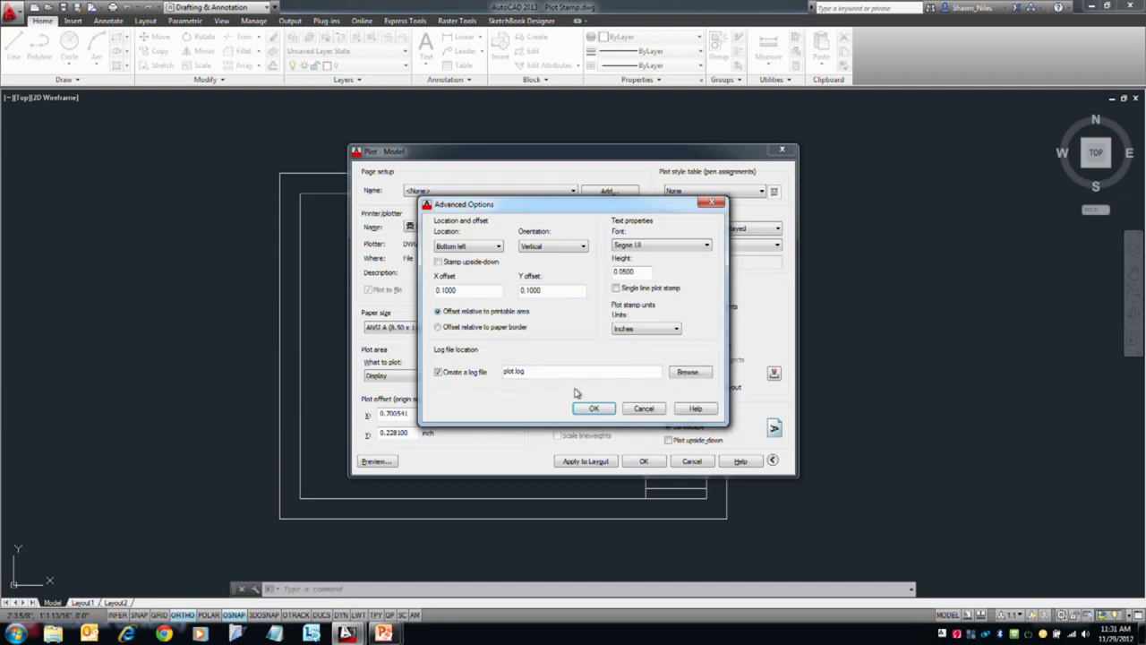
- Close the plot stamp settings, preview the plot with its stamp on the sheet, and return to the plot setup
left_click(645, 411)
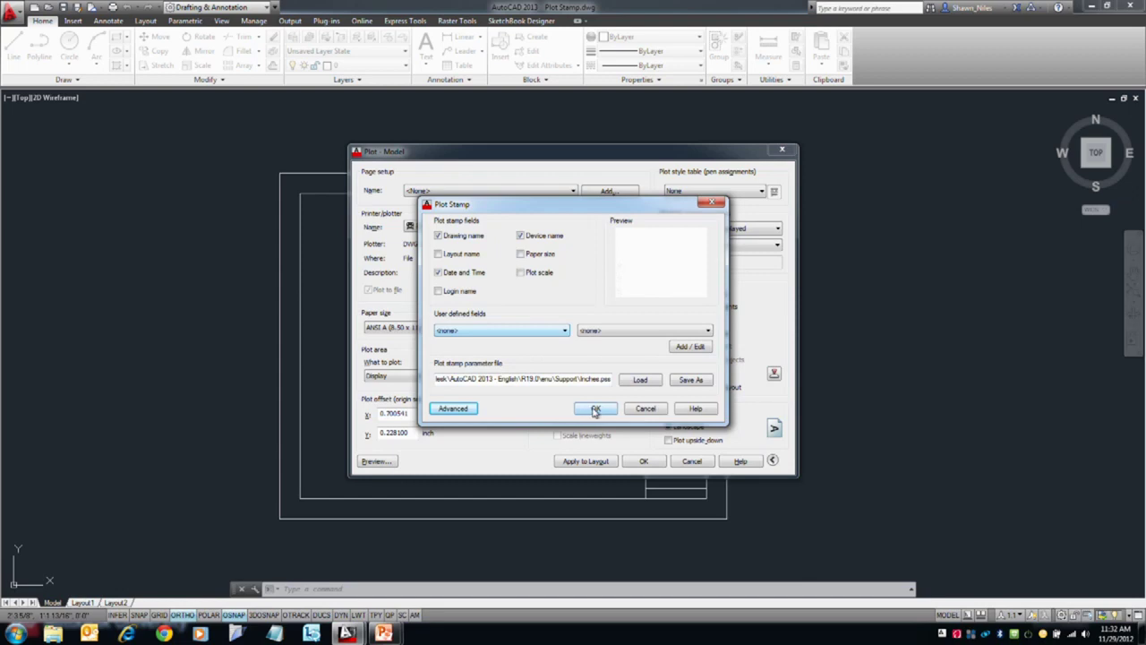
left_click(594, 408)
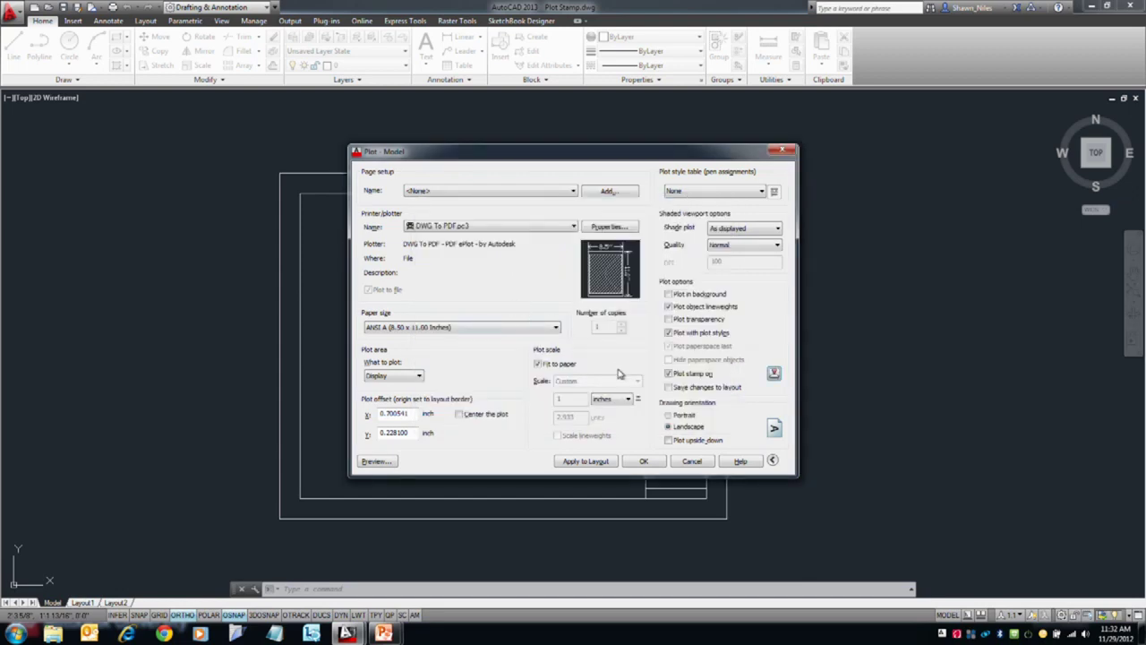
left_click(374, 461)
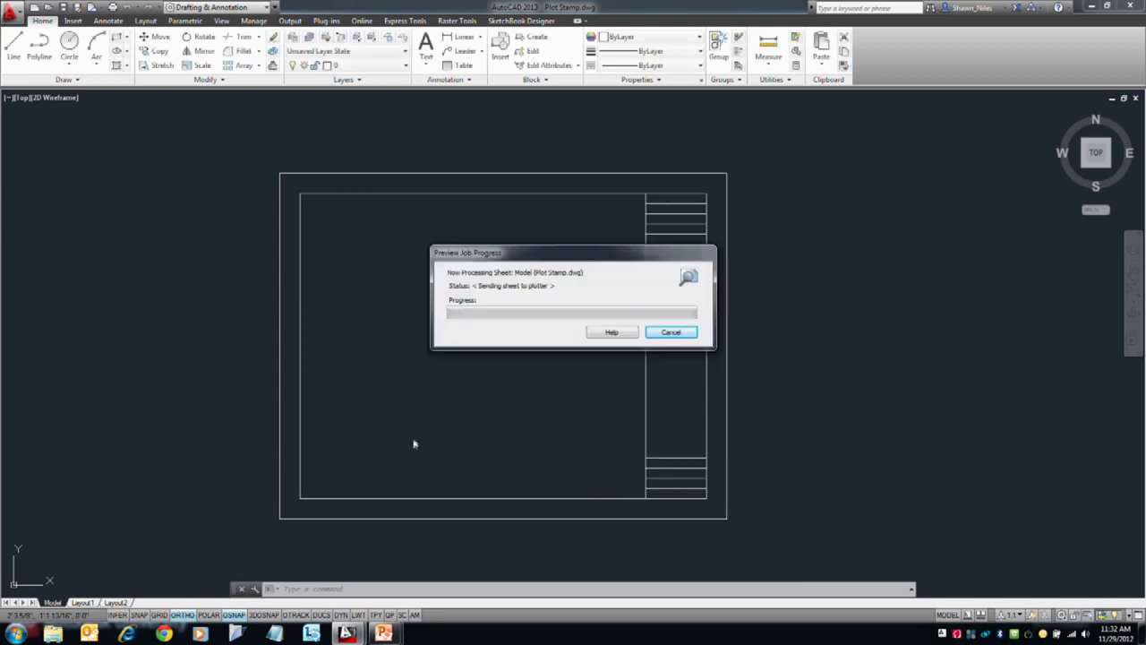
right_click(457, 423)
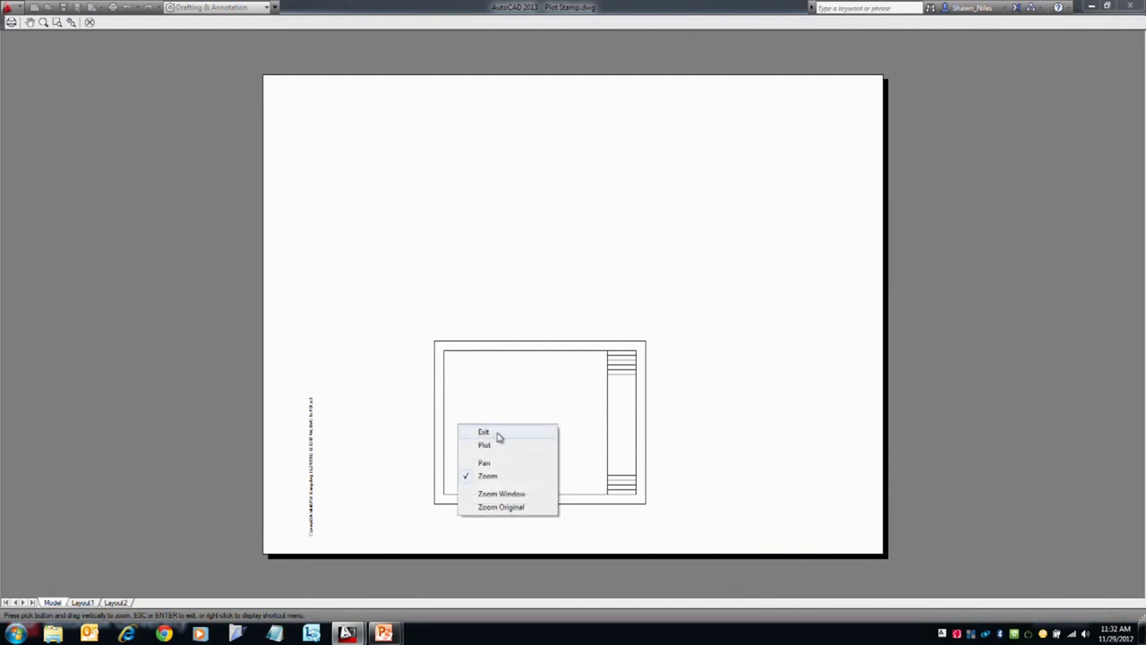
left_click(487, 432)
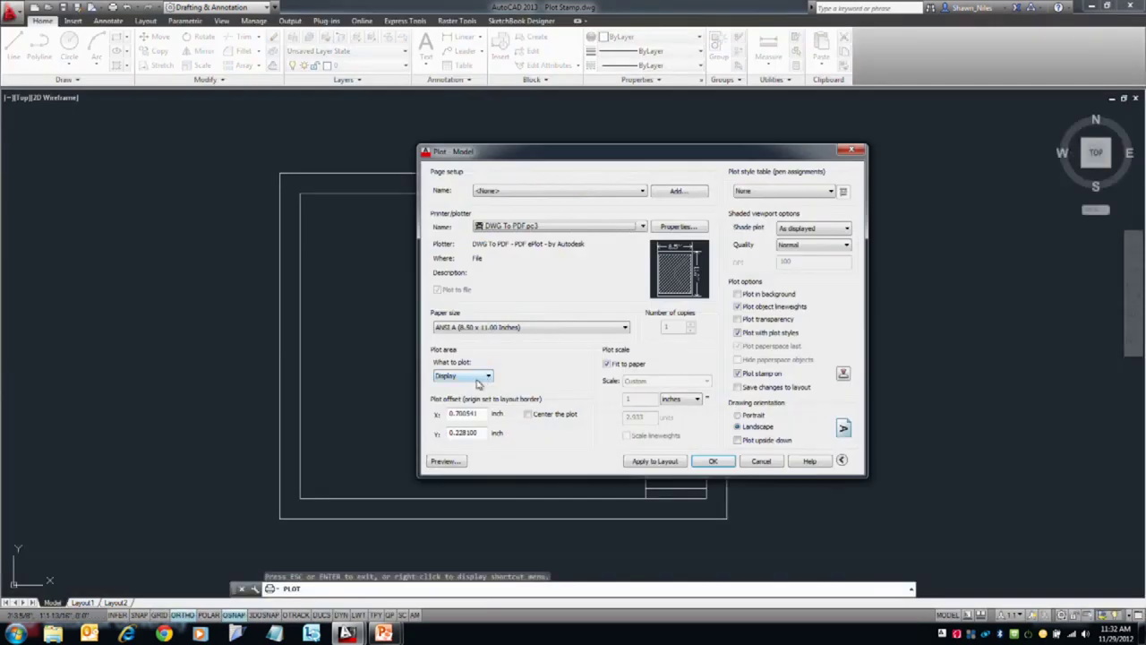
- Set the plot area to Extents, inspect the stamp text in the plot preview, and cancel the plot
left_click(483, 376)
left_click(459, 395)
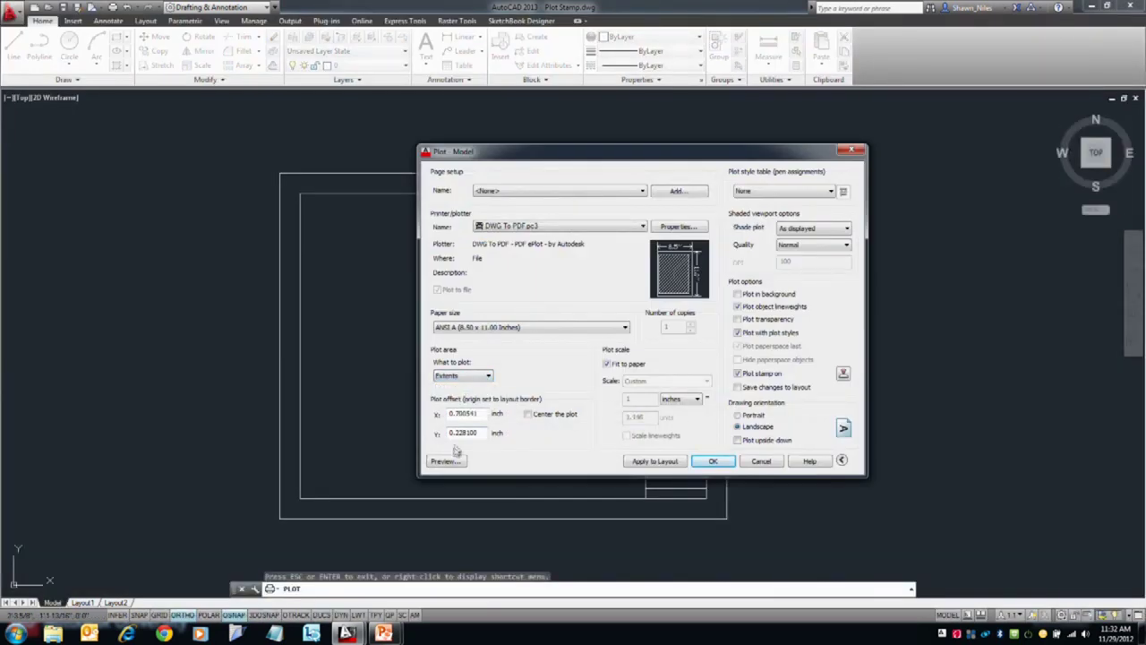
left_click(447, 461)
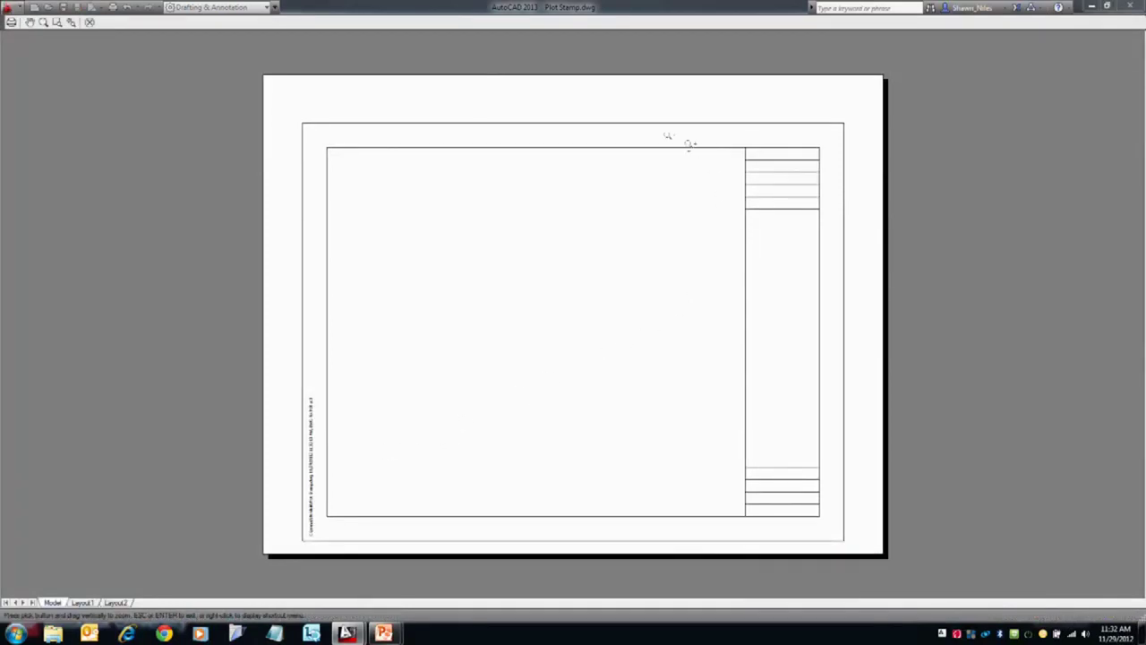
scroll(331, 495, "up", 5)
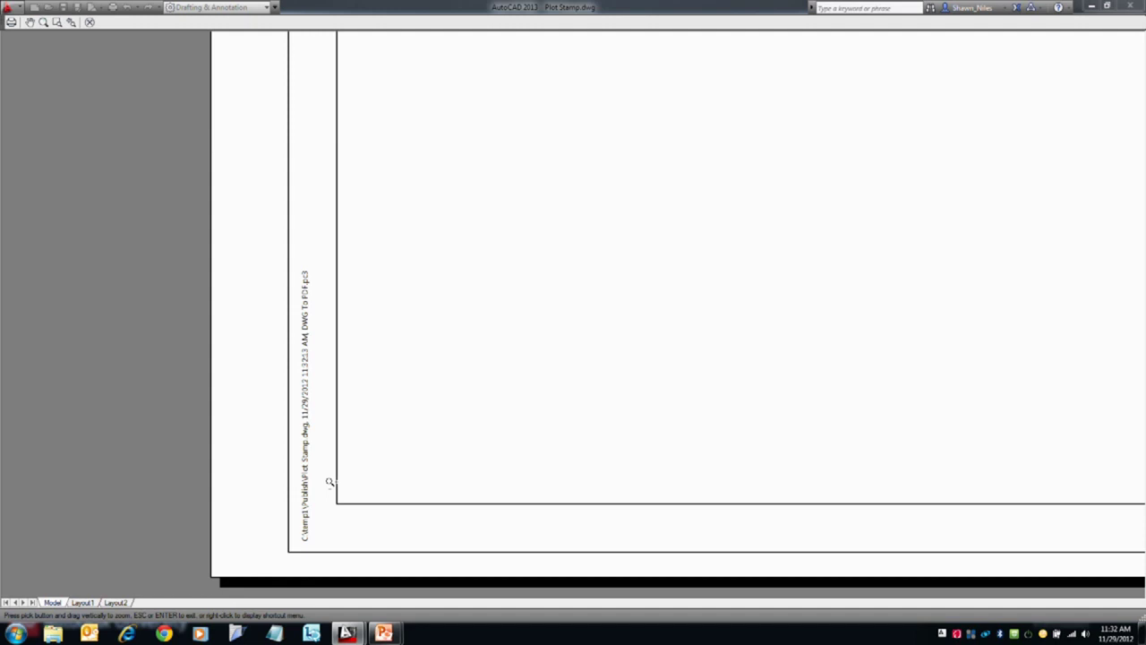
right_click(452, 409)
left_click(476, 417)
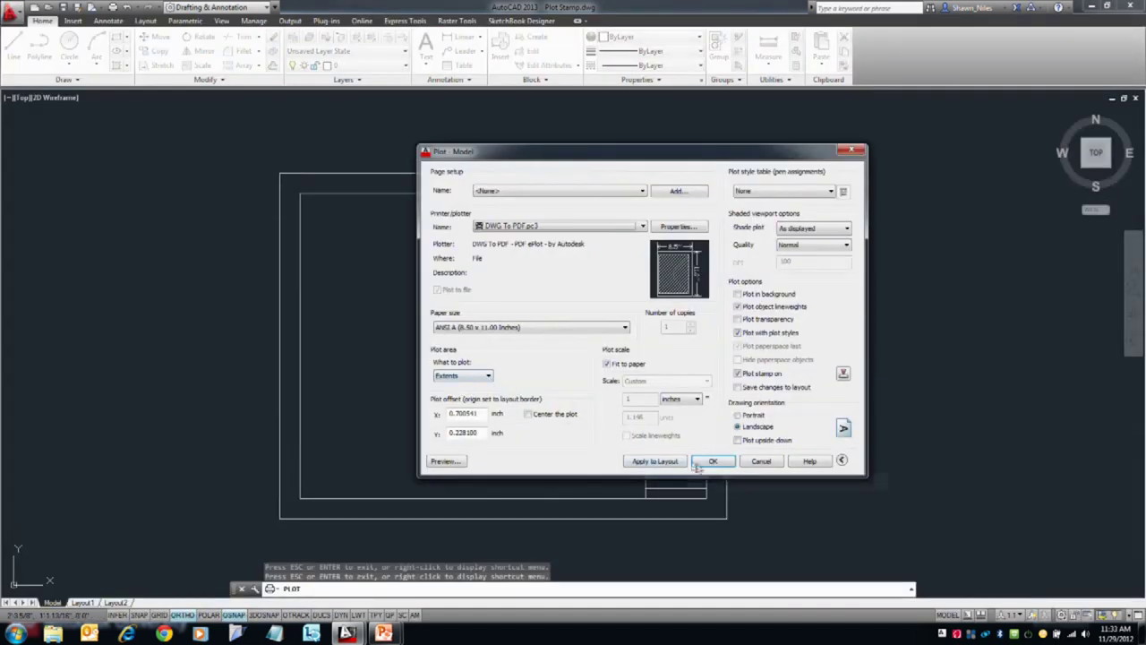
left_click(761, 461)
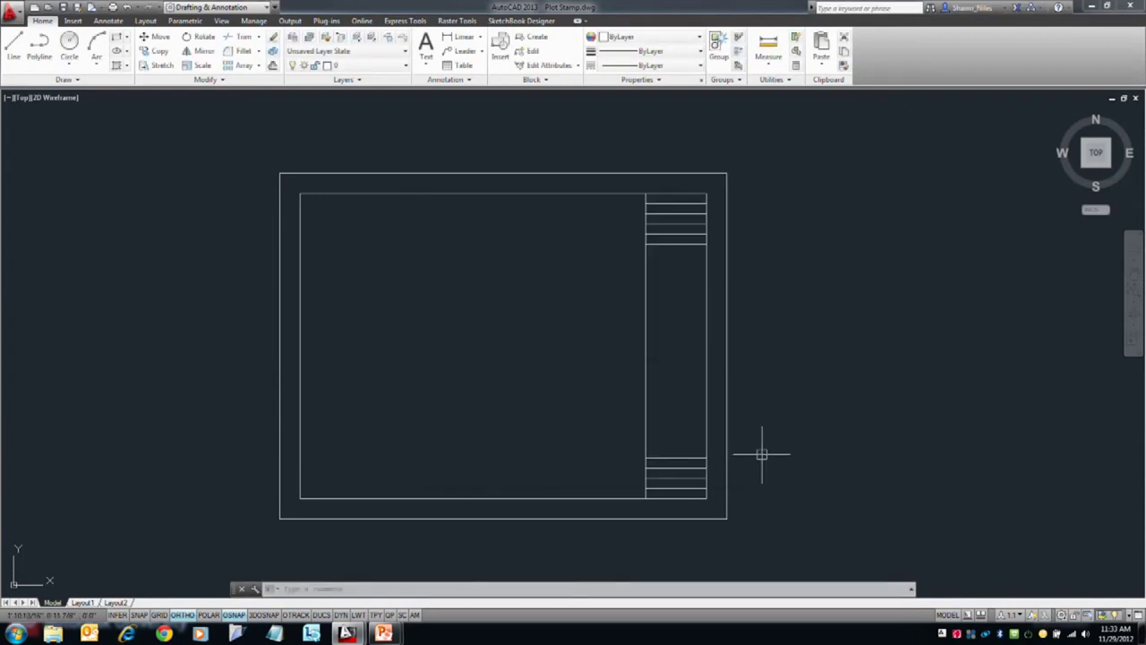
key("alt+Tab")
key("alt+Tab")
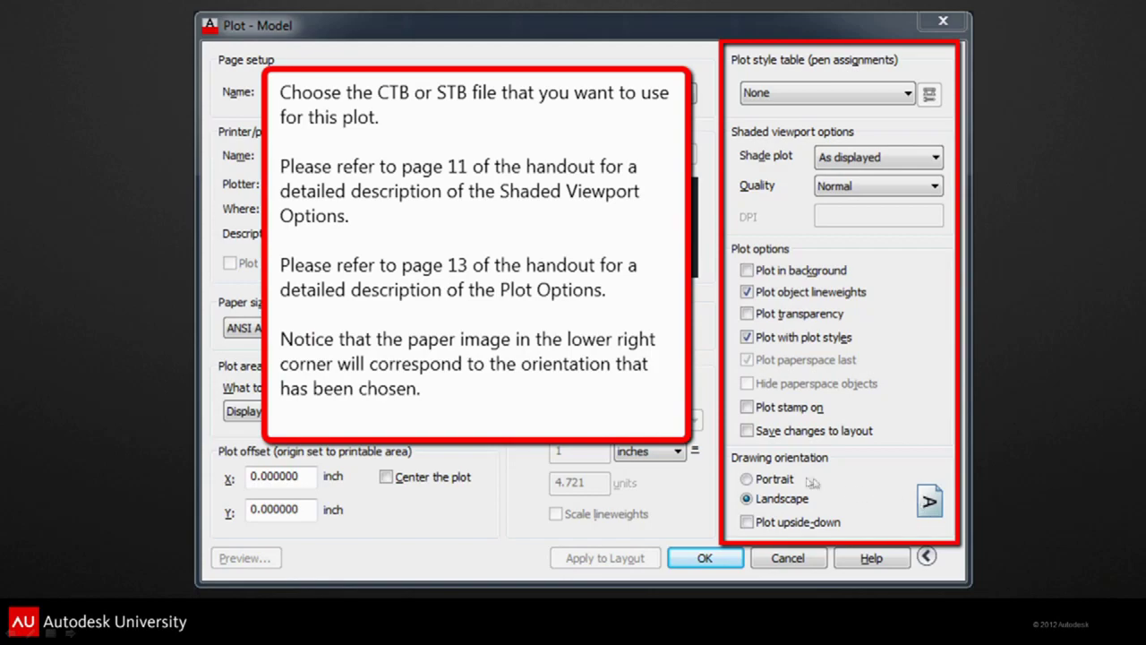
key("alt+Tab")
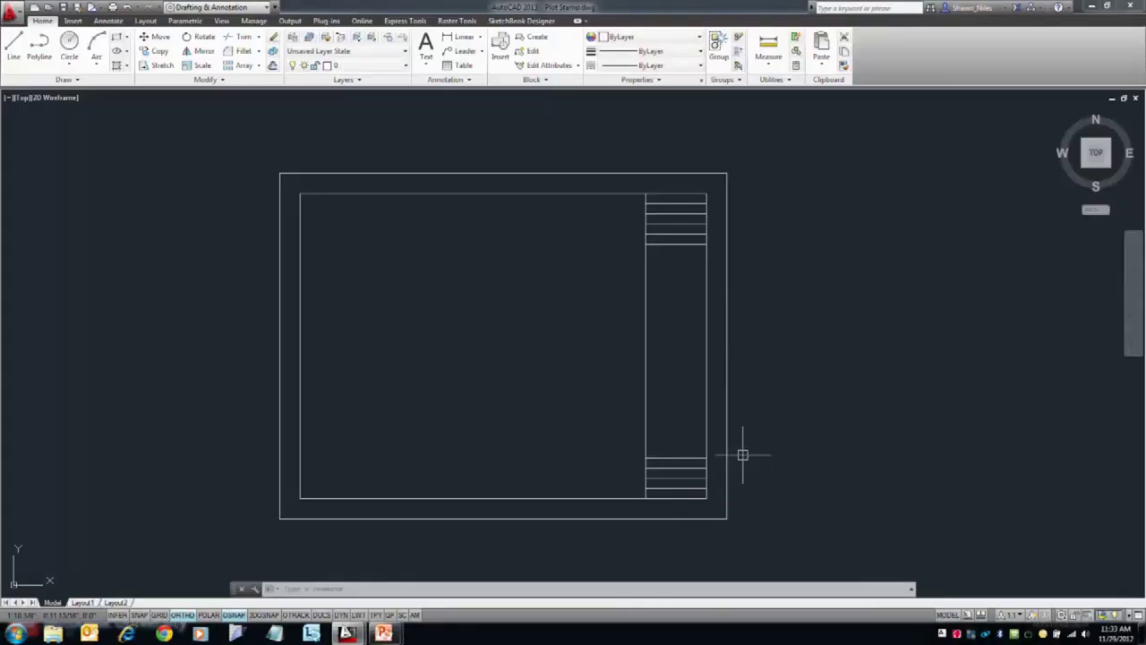
- Start a new plot and switch the drawing orientation between Portrait and Landscape to compare the paper image
type("plot")
key("Return")
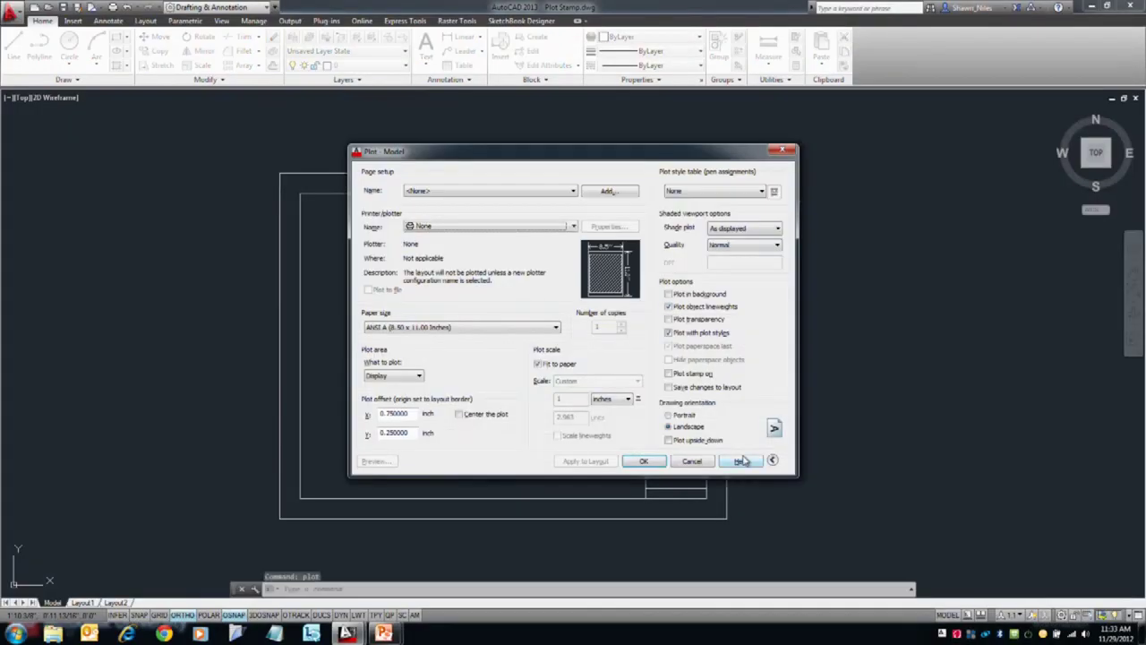
left_click(675, 416)
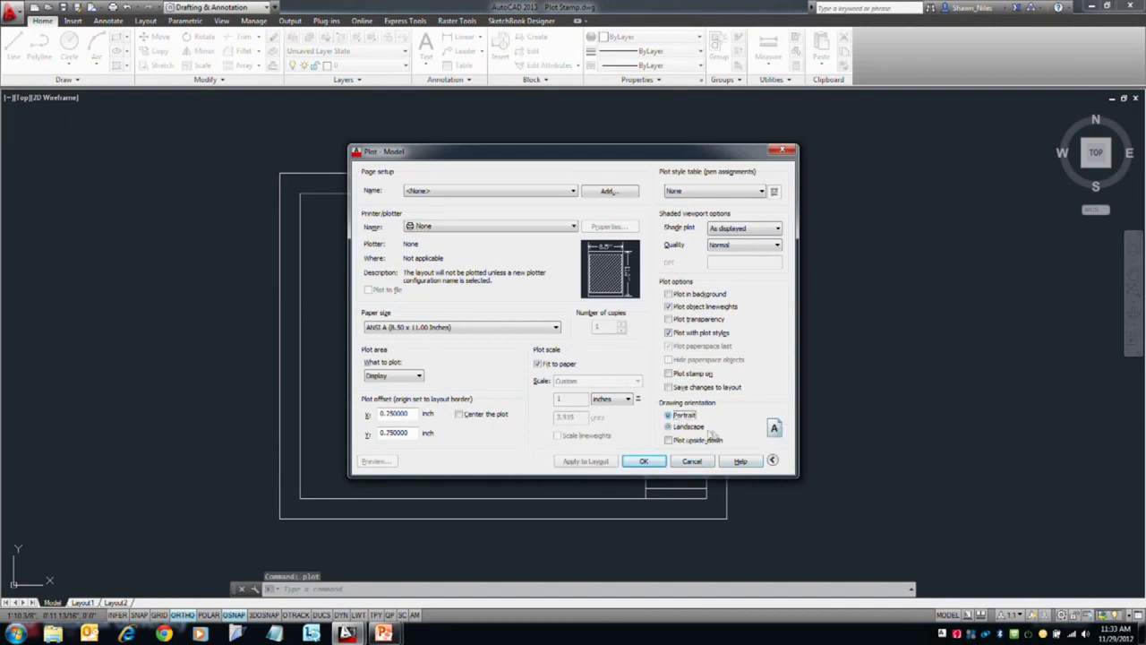
left_click(685, 427)
left_click(678, 416)
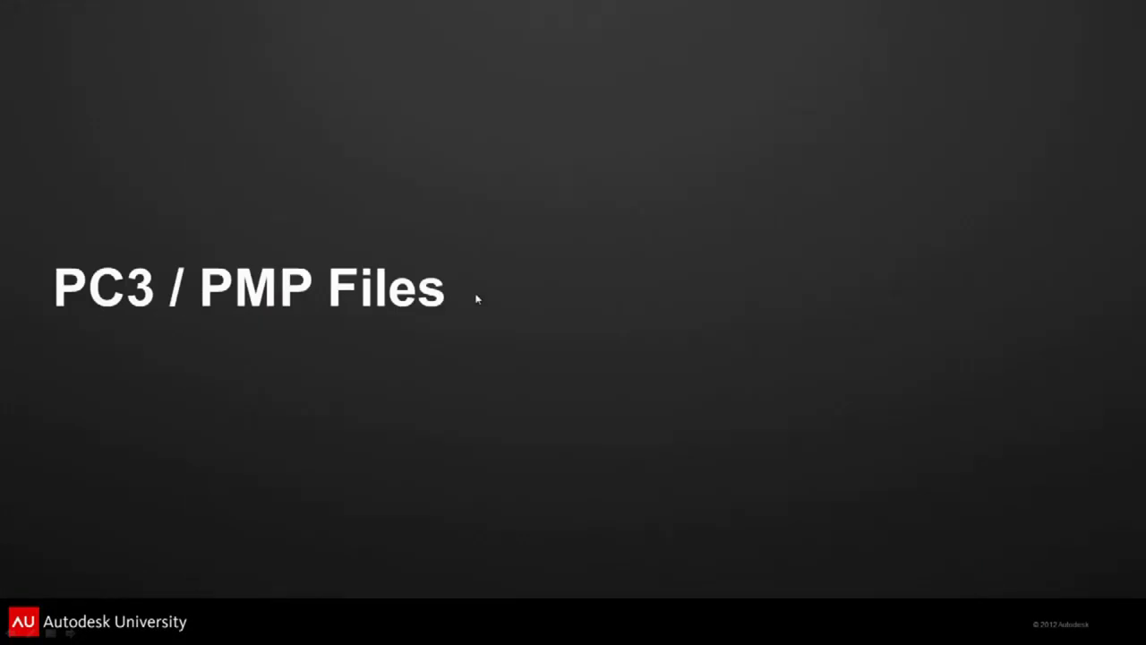
left_click(627, 373)
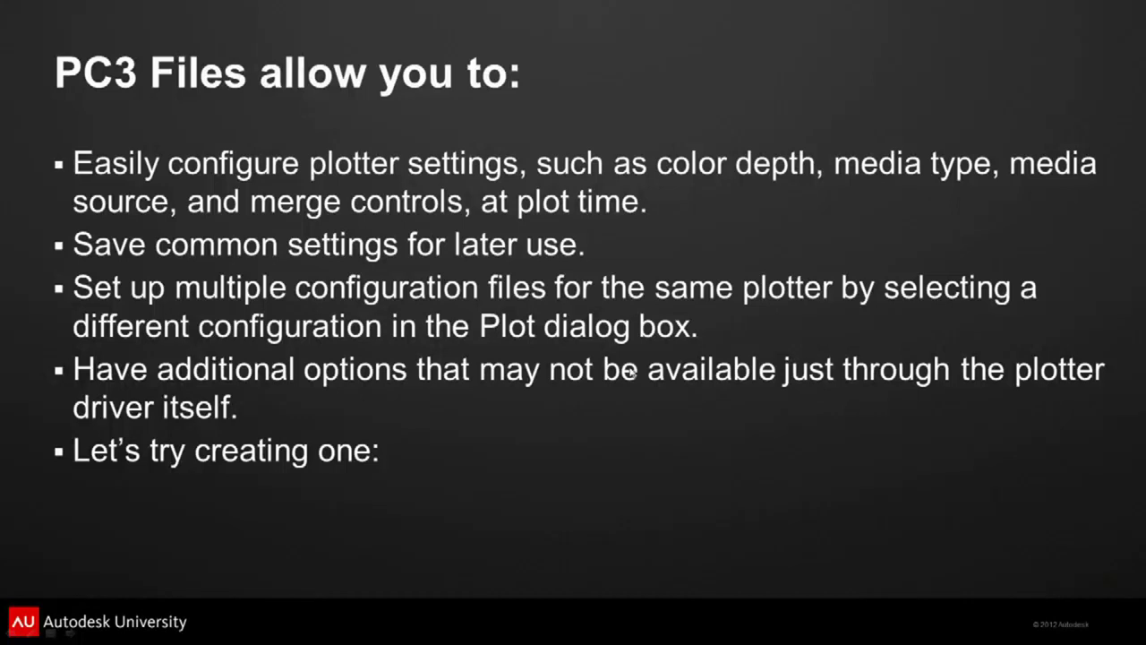
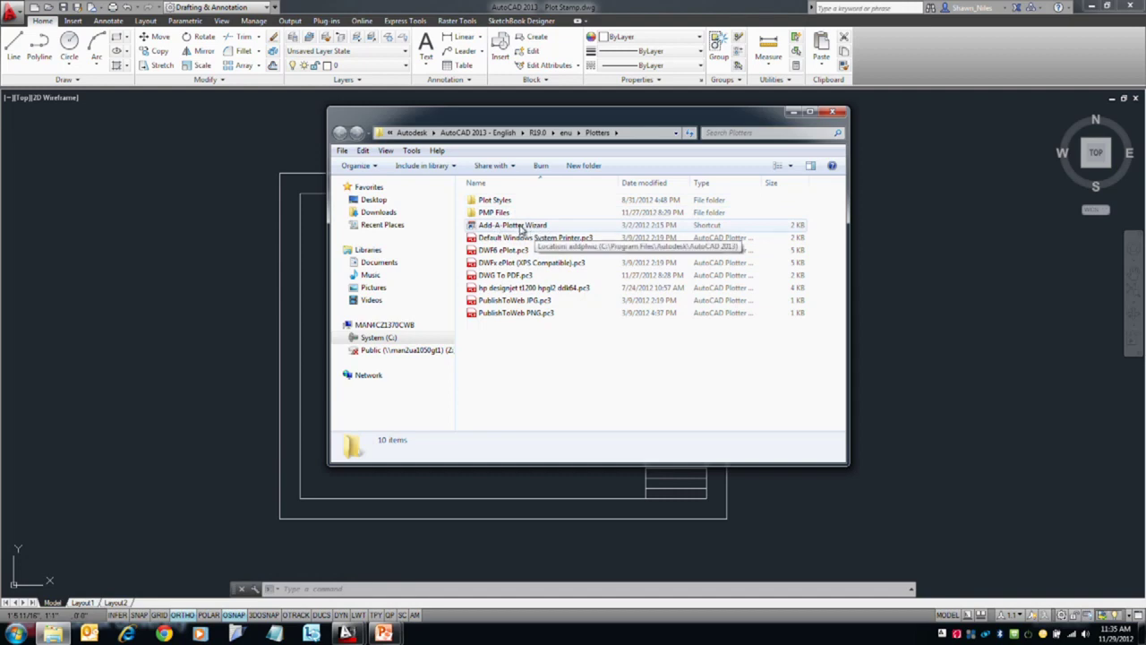
- Start the Add-A-Plotter Wizard and configure a System Printer plotter based on CutePDF Writer
double_click(523, 229)
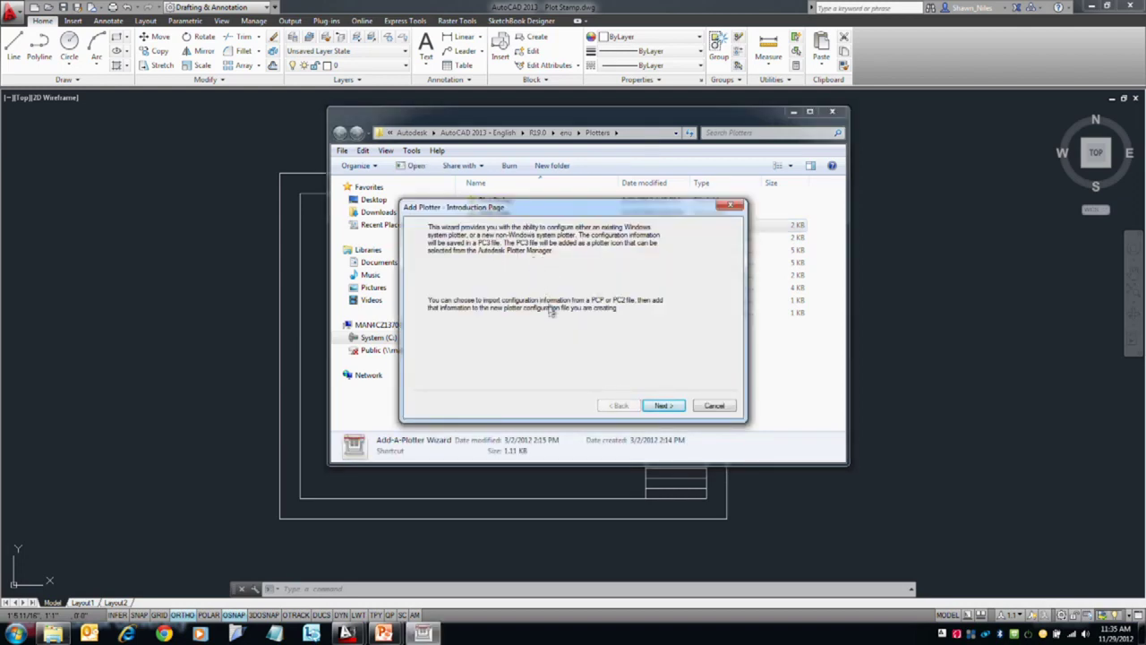
left_click(677, 408)
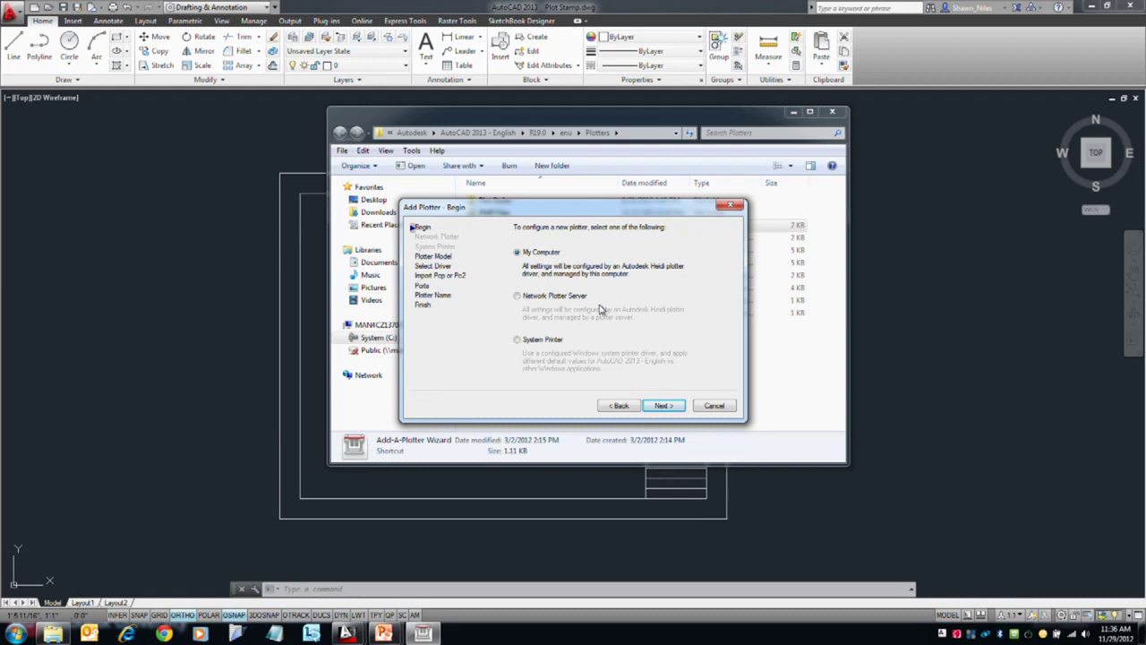
left_click(541, 341)
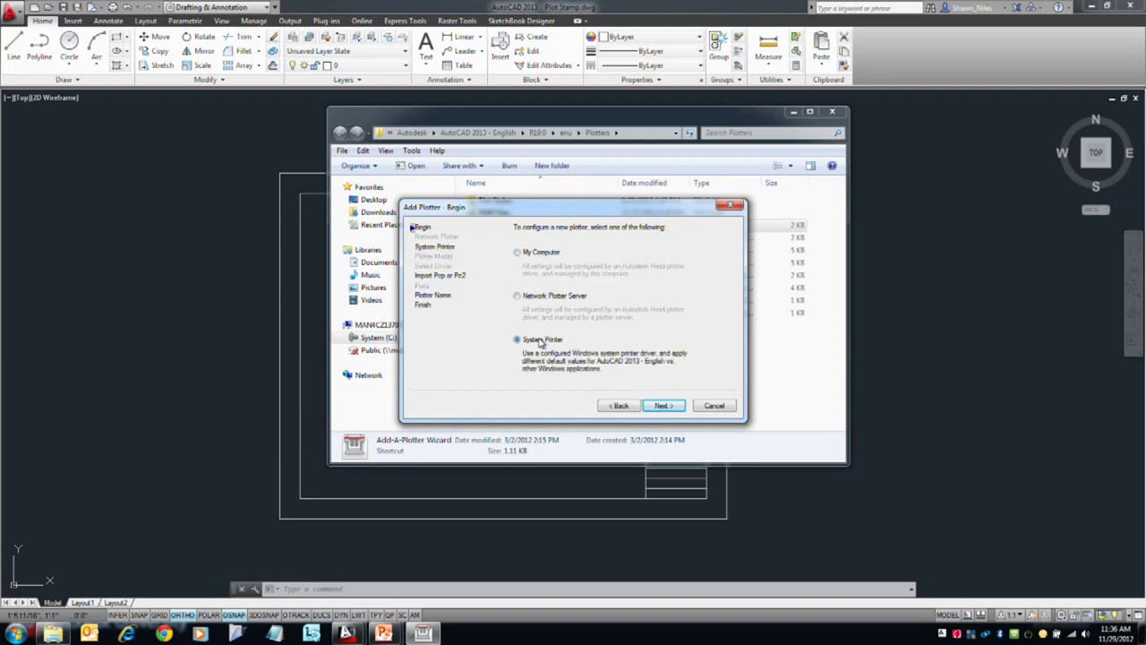
left_click(665, 405)
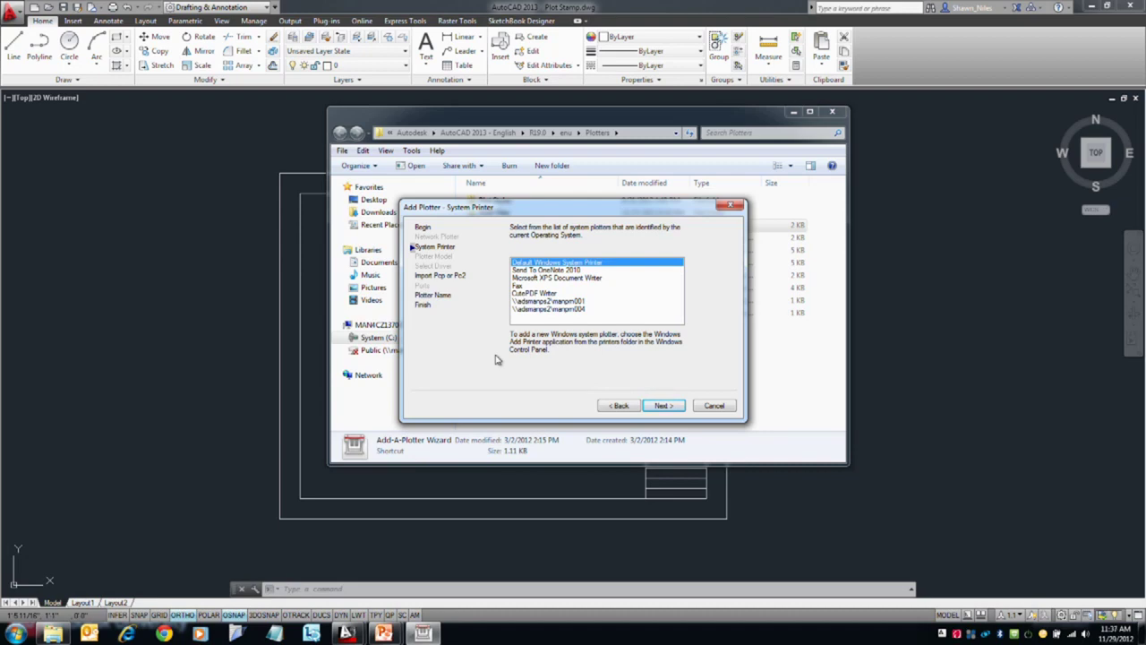
left_click(548, 294)
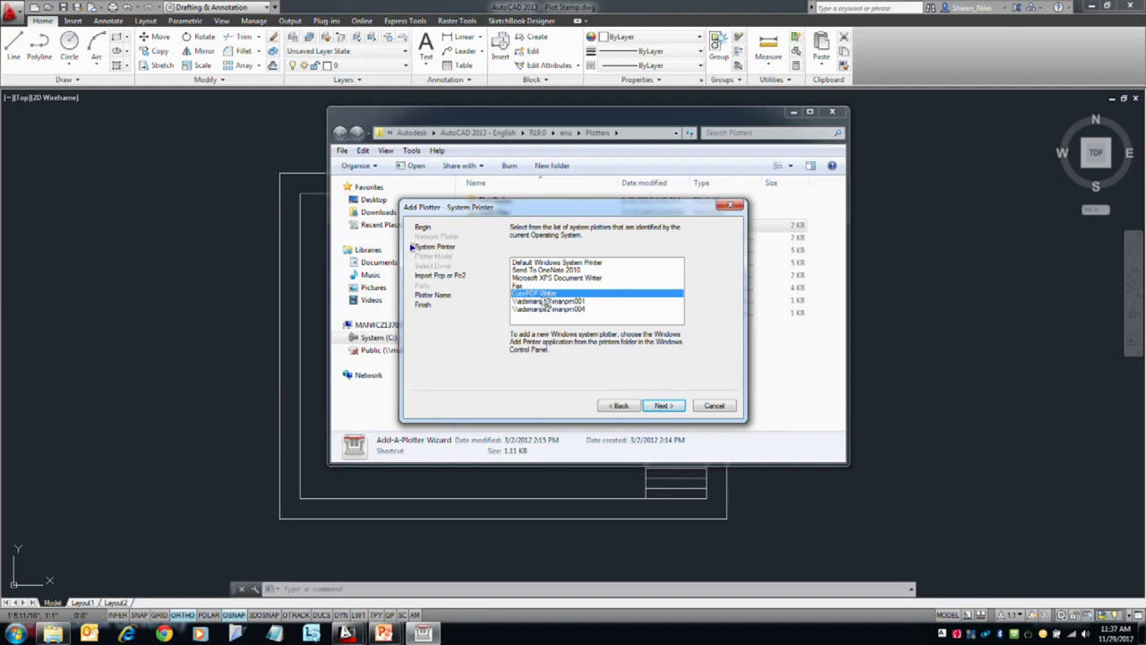
left_click(665, 406)
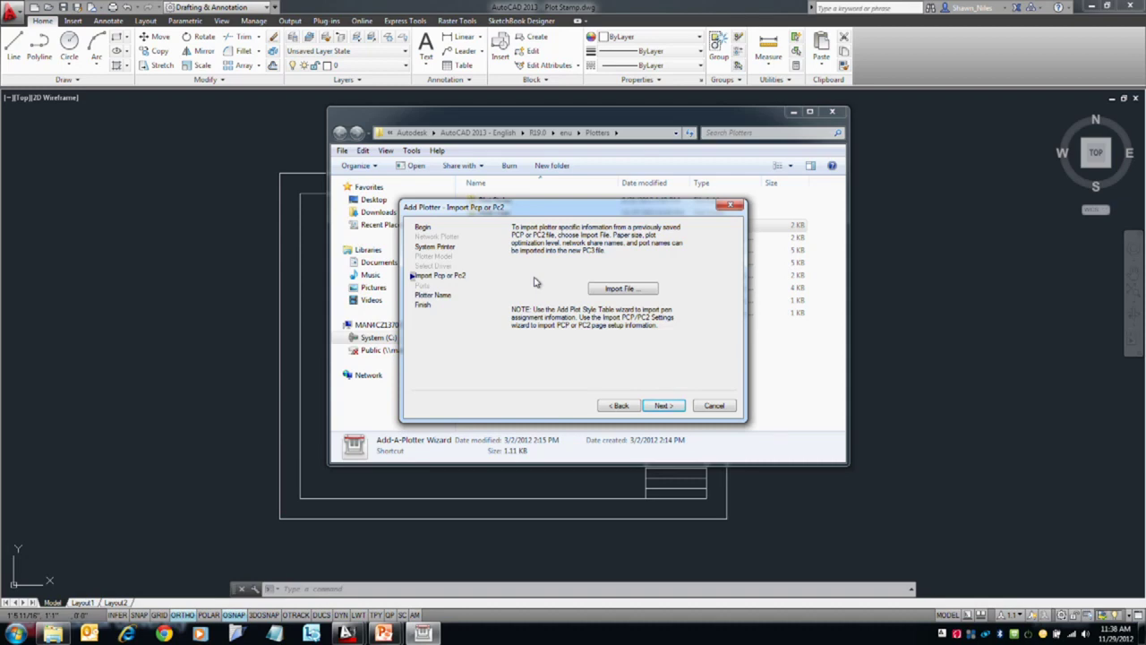
- Name the new plotter CutePDF Writer24x60, look over its configuration without changing it, and finish the wizard
left_click(661, 404)
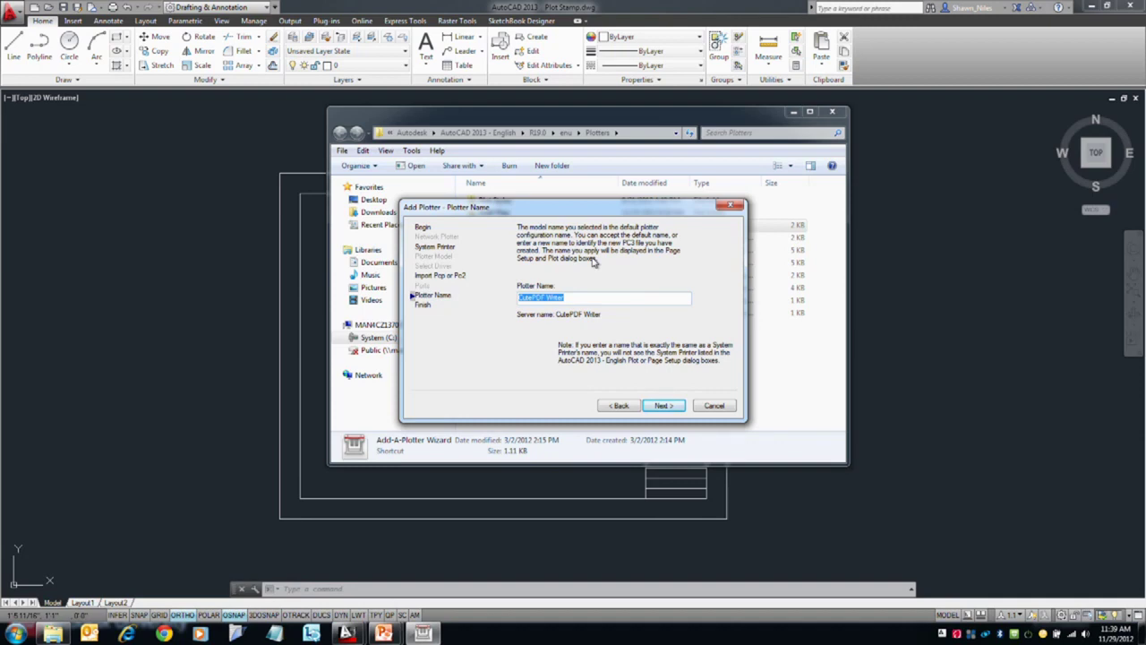
left_click(598, 297)
left_click(663, 405)
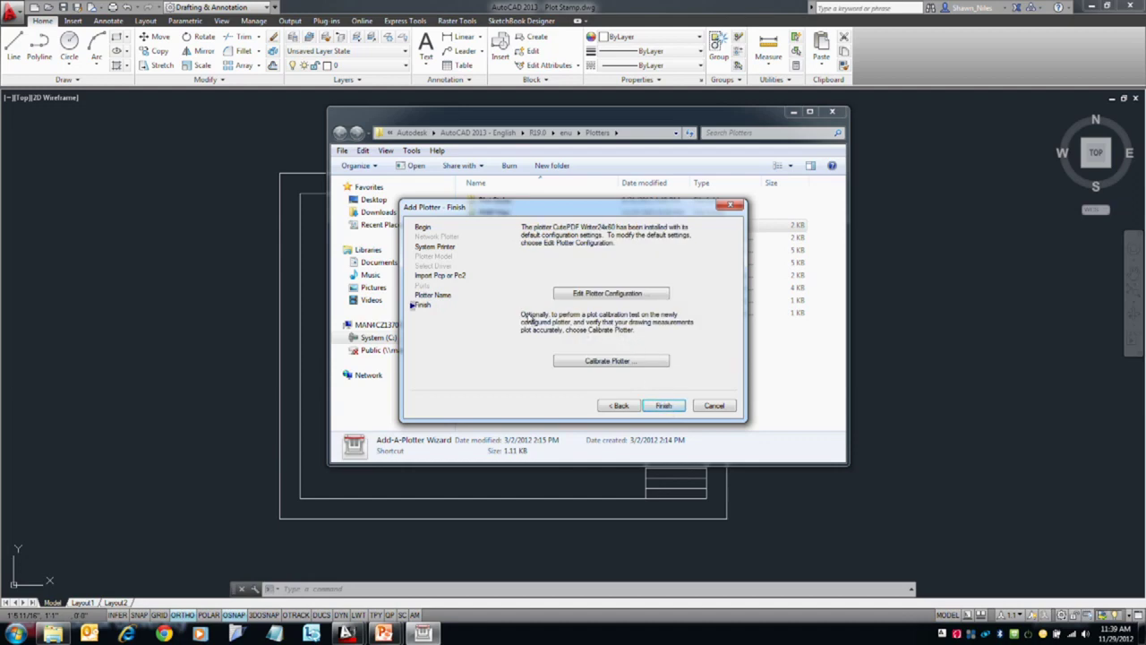
left_click(616, 295)
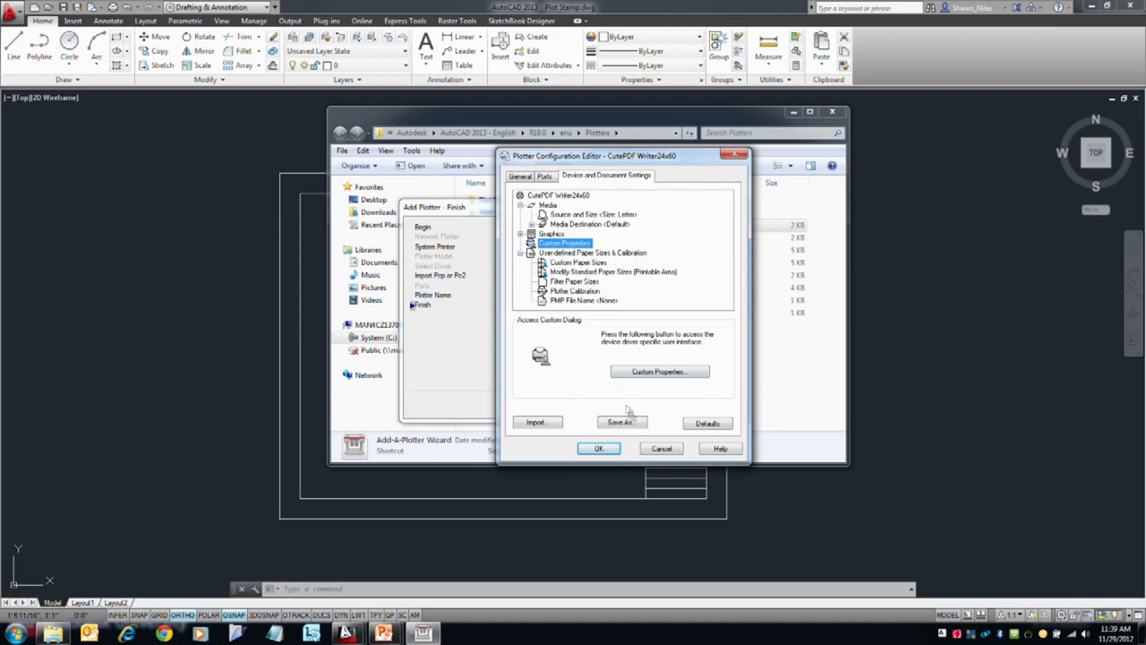
left_click(662, 448)
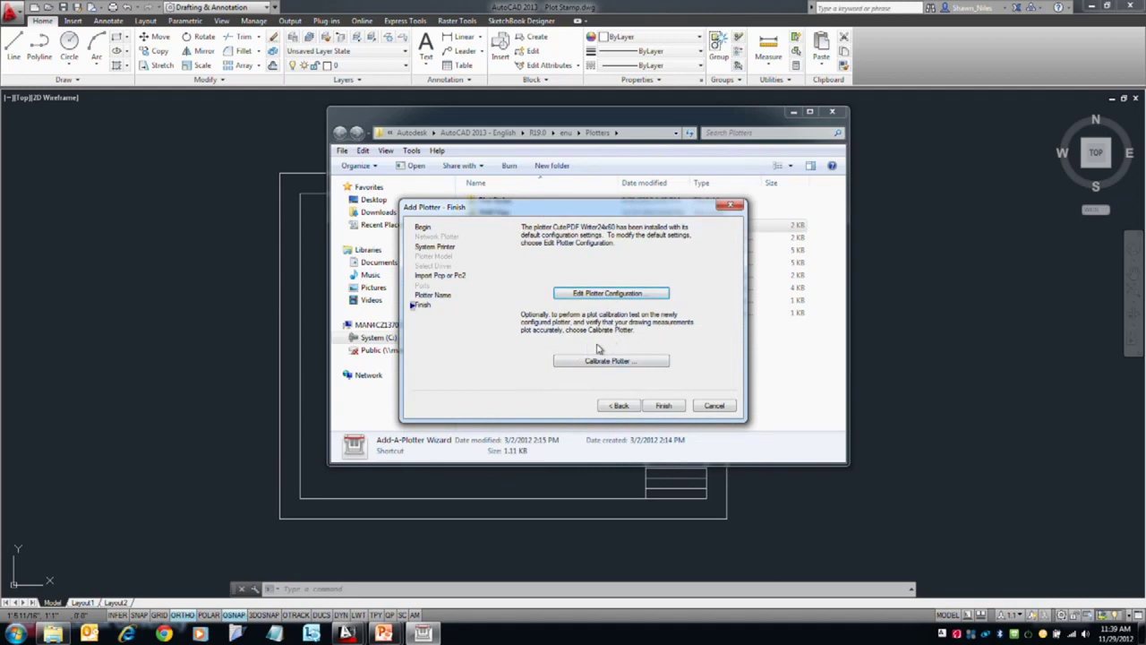
left_click(664, 406)
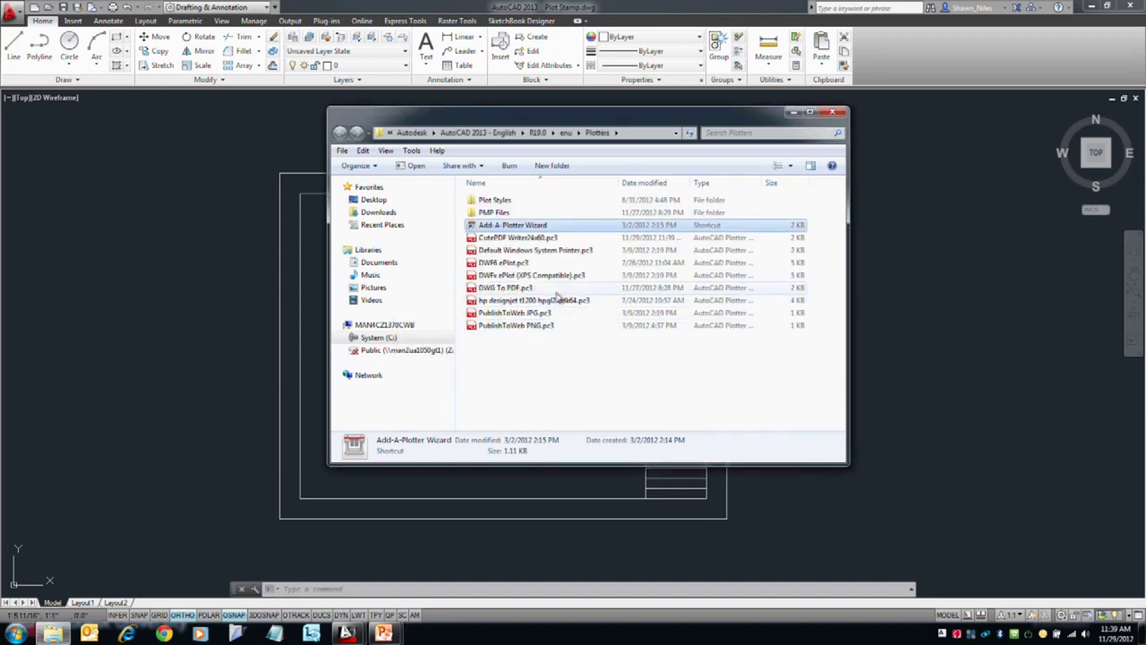
- Check that CutePDF Writer24x60.pc3 is offered among the plotters for a new plot, and close the plot setup without choosing it
left_click(508, 239)
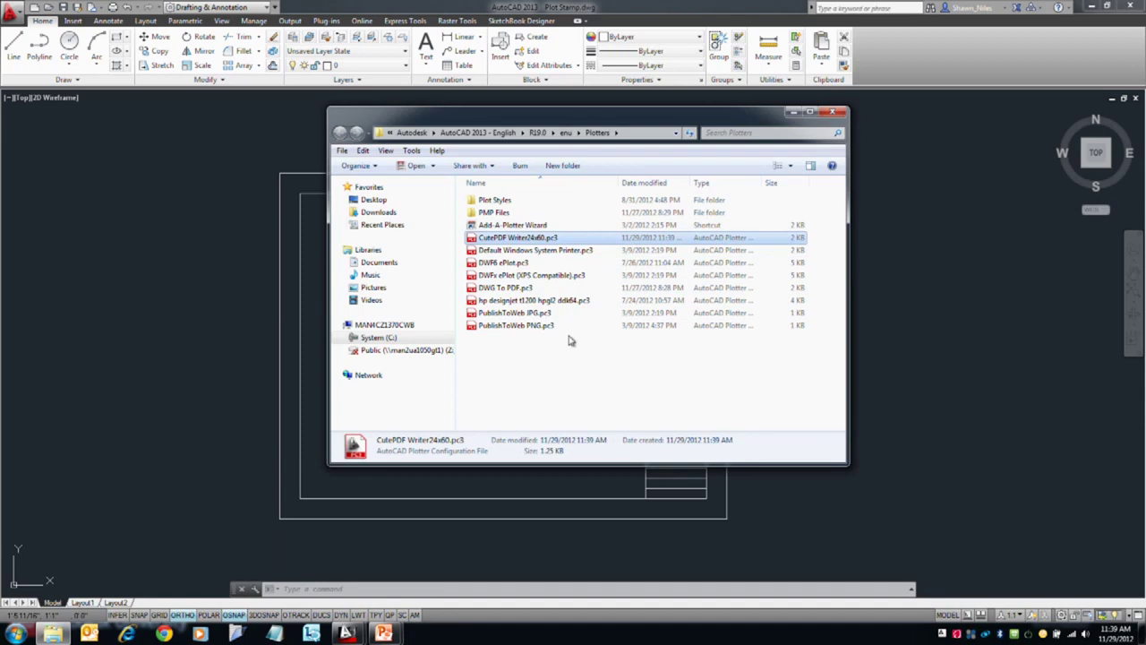
left_click(173, 269)
type("plot")
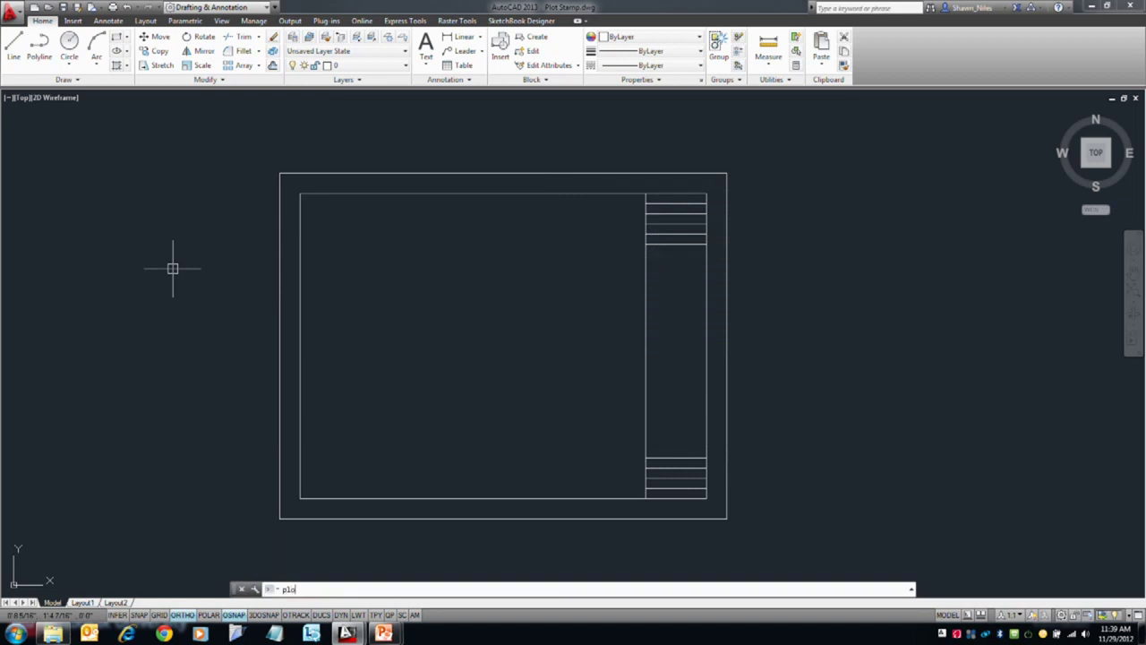
key("Return")
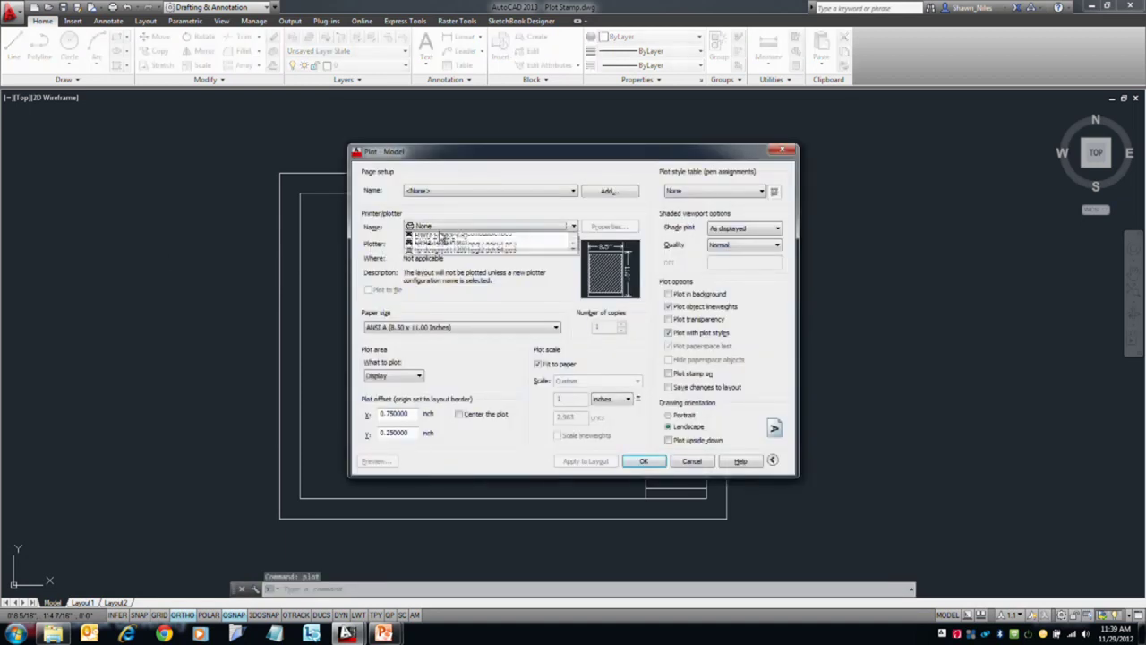
left_click(488, 225)
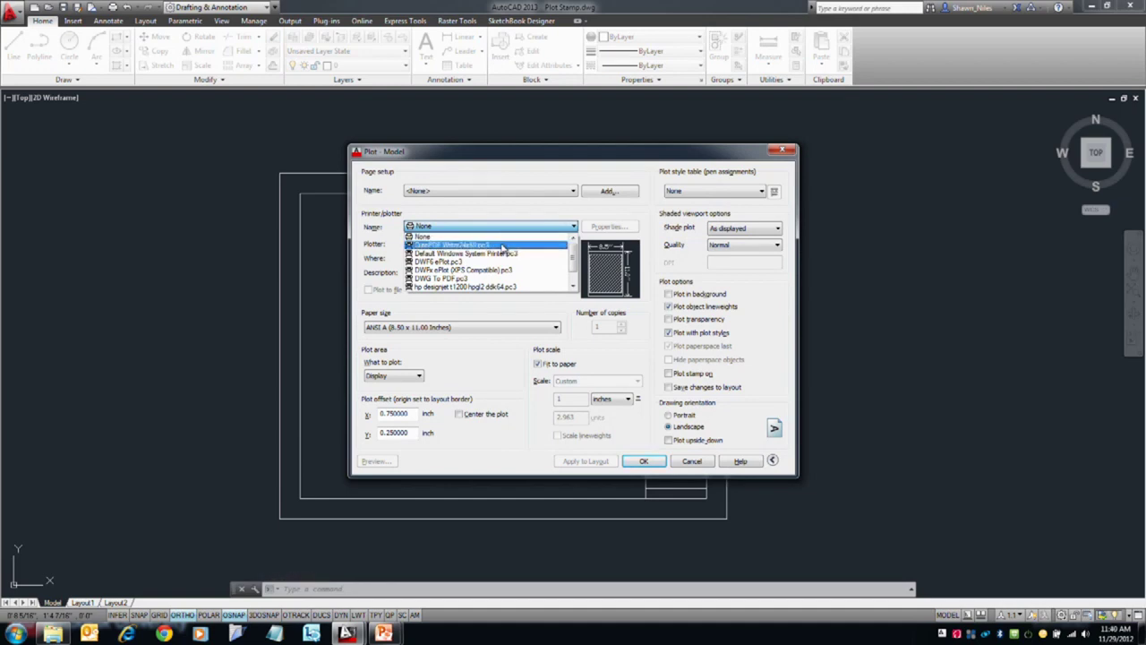
left_click(529, 215)
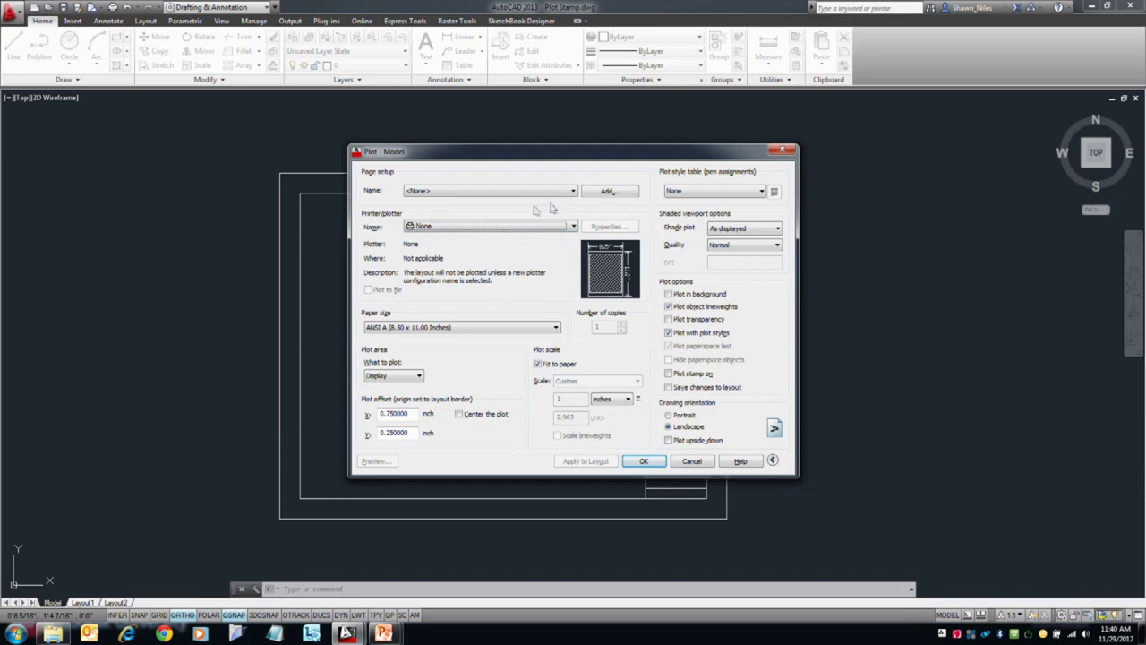
left_click(784, 151)
- Open the Plotters folder with the PLOTTERMANAGER command
type("pl")
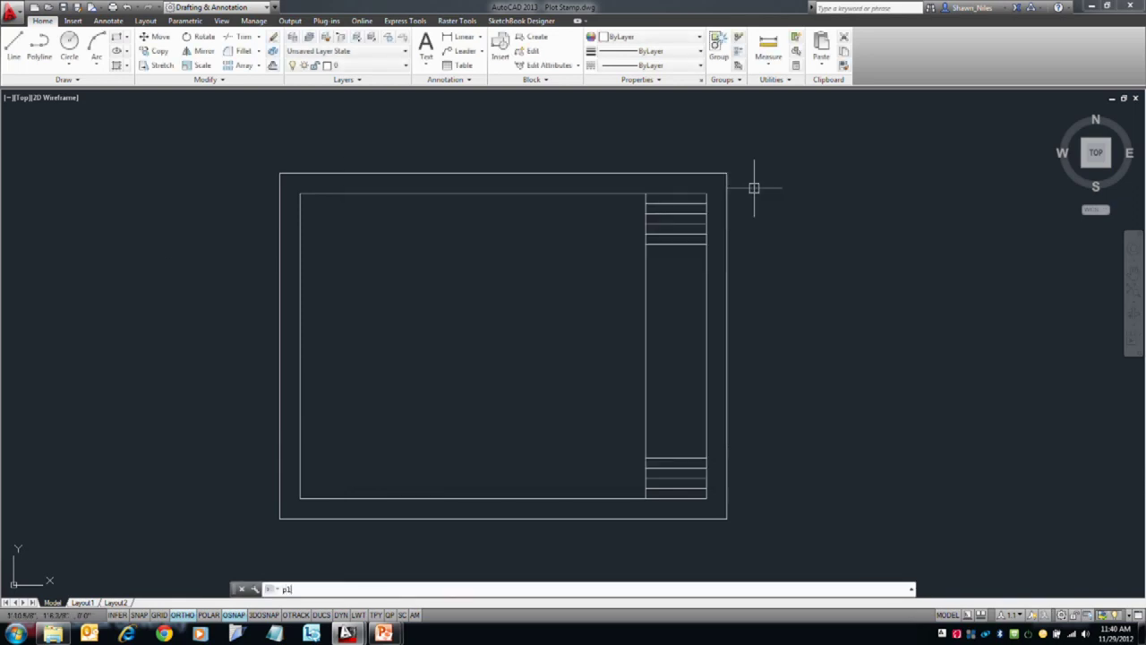
type("otterm")
key("Return")
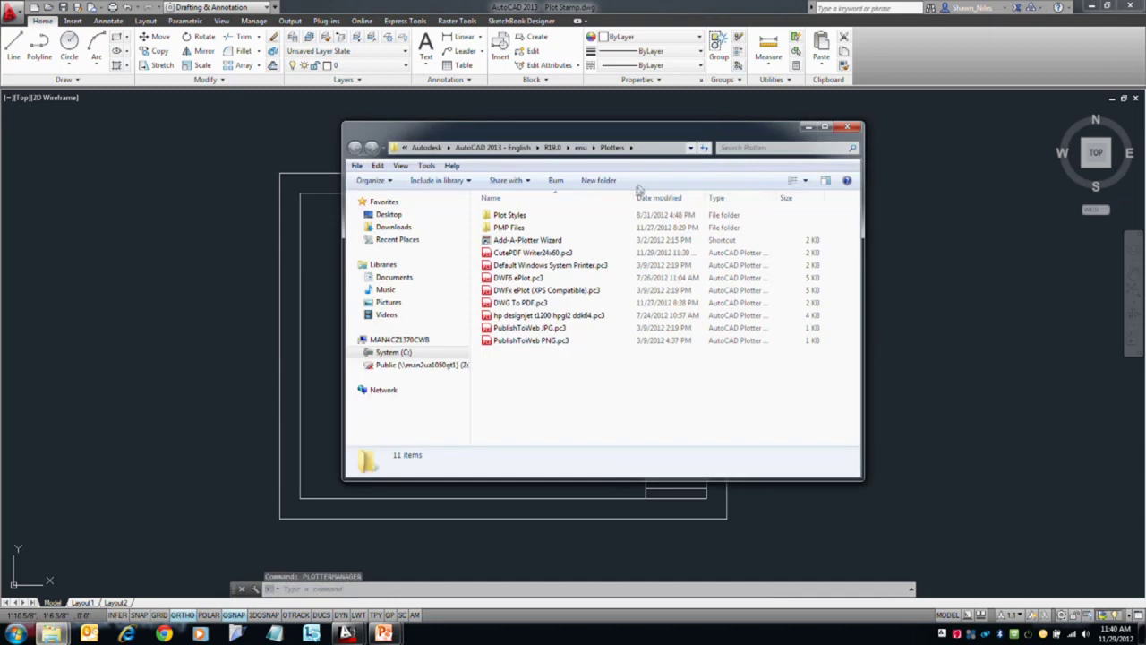
- Review the device settings and custom properties of CutePDF Writer24x60.pc3, including paper source, colour and layout, and close everything without changes
double_click(548, 254)
left_click(596, 177)
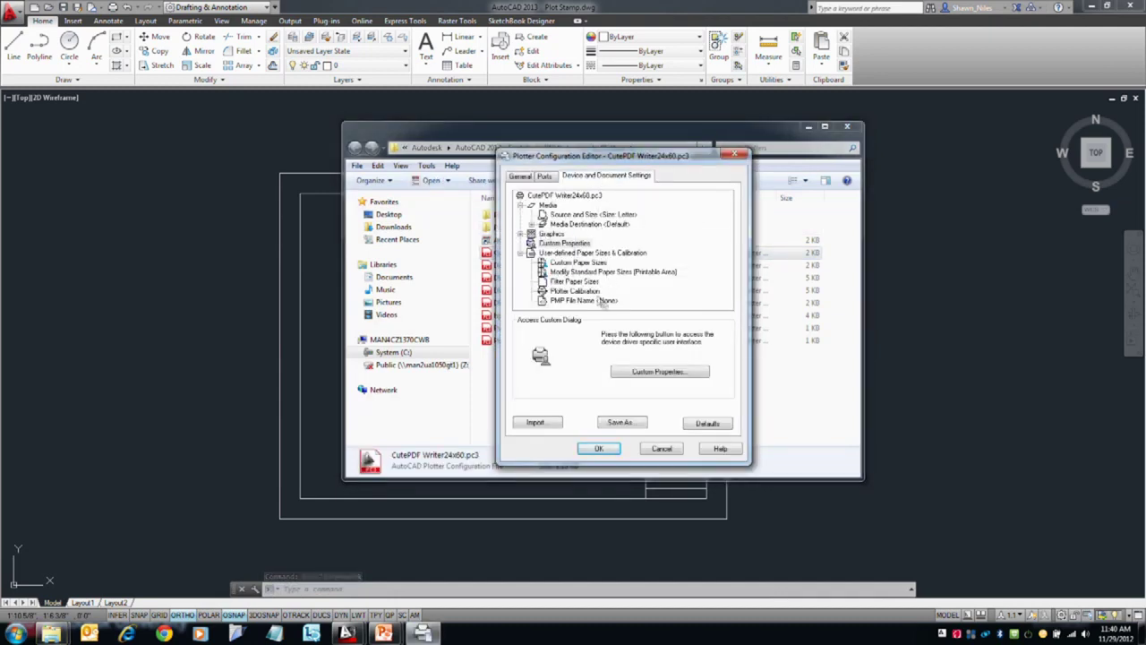
left_click(654, 370)
left_click_drag(654, 334, 703, 214)
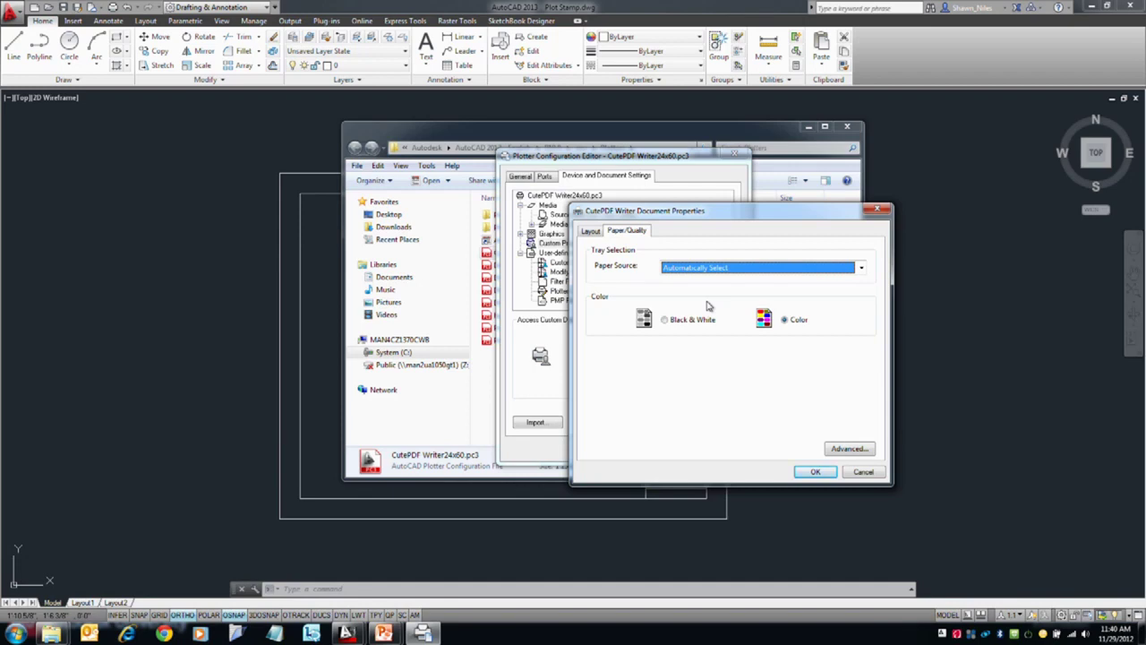
left_click(590, 231)
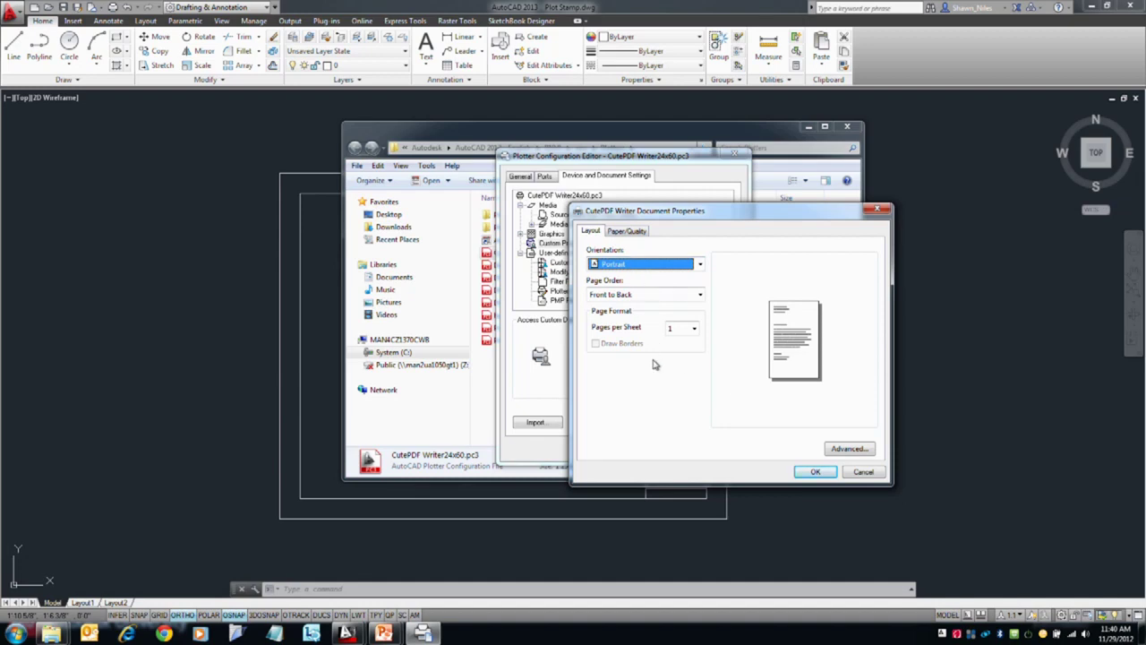
left_click(862, 471)
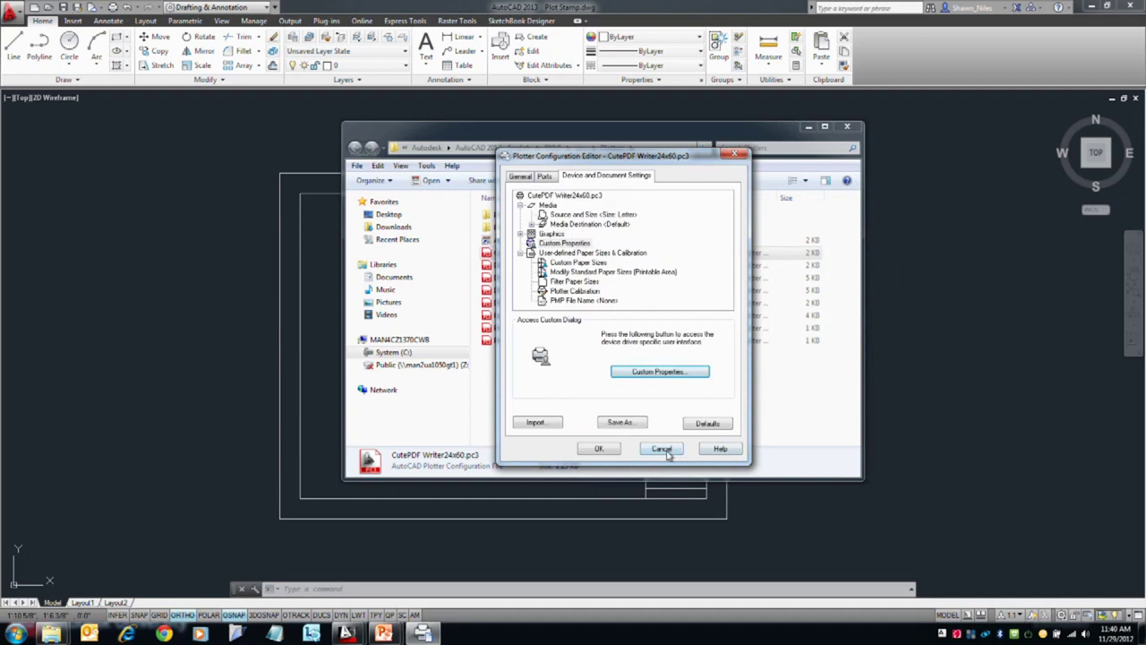
left_click(662, 449)
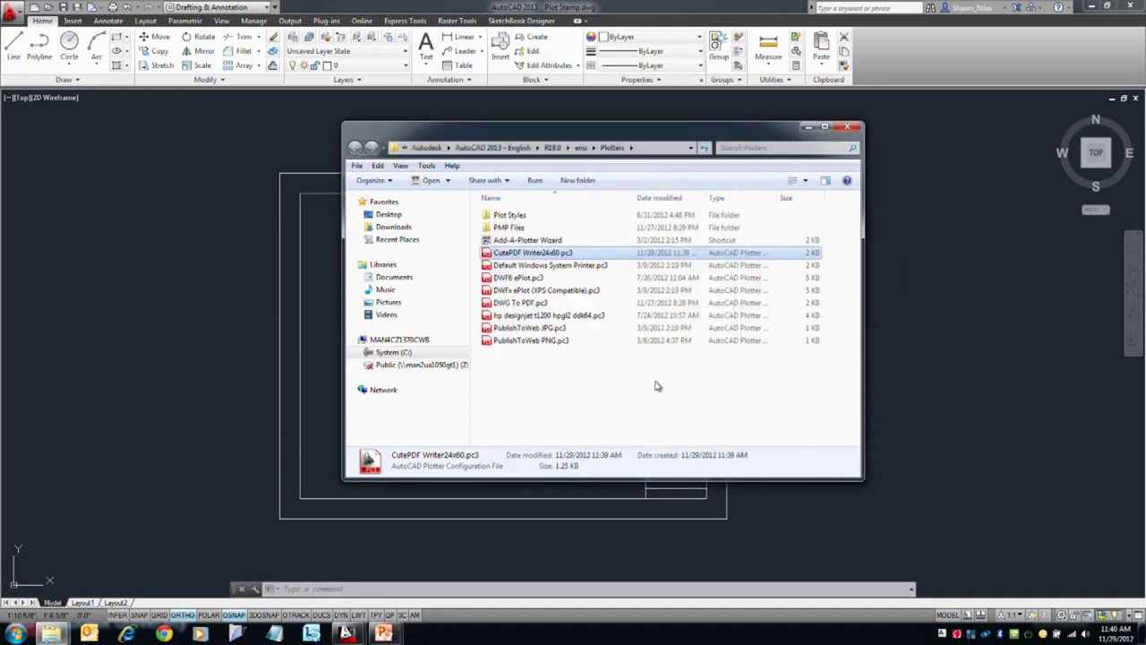
- Switch to the PowerPoint slide show of class ppt.pptx
key("alt+Tab")
key("alt+Tab")
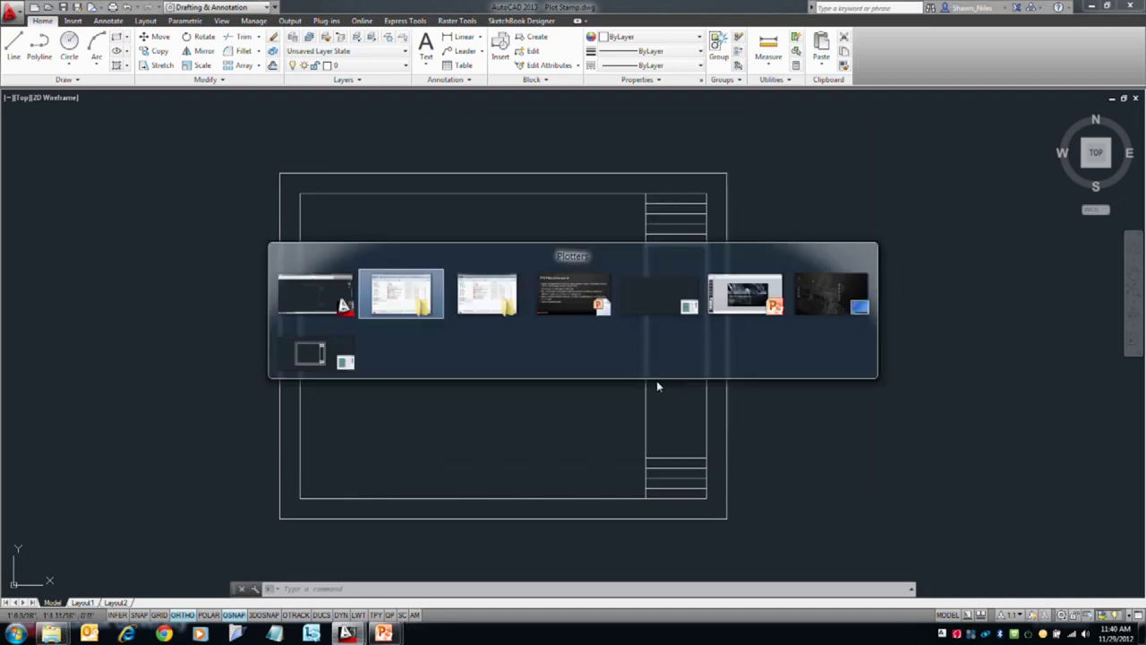
key("alt+Tab")
key("alt+Tab")
key("alt+Tab")
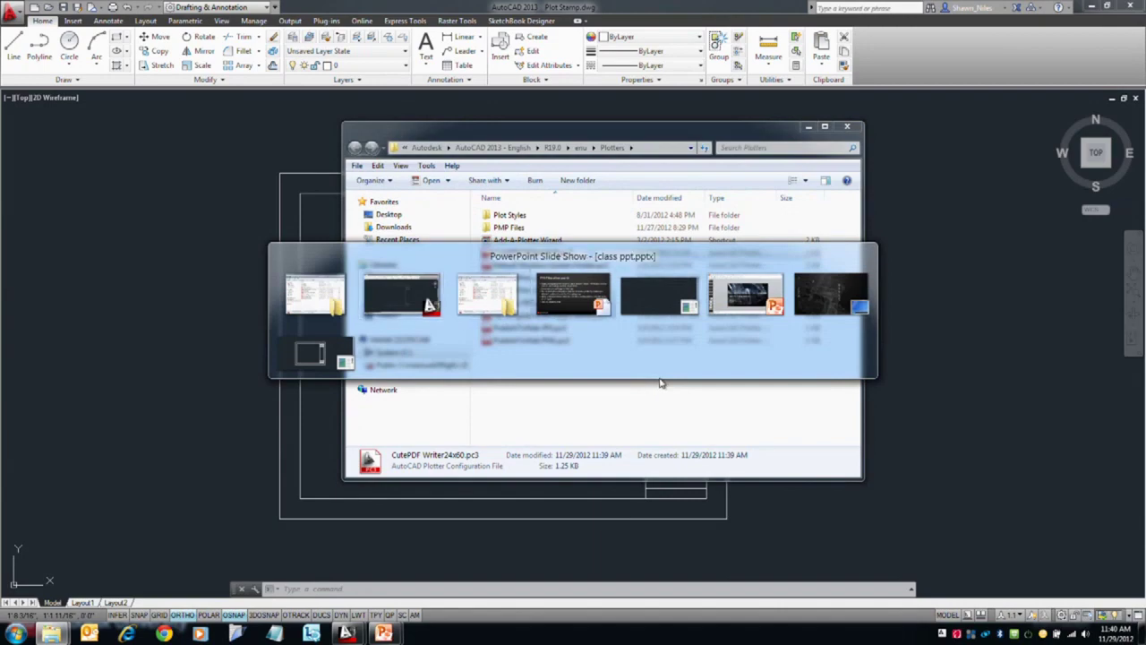
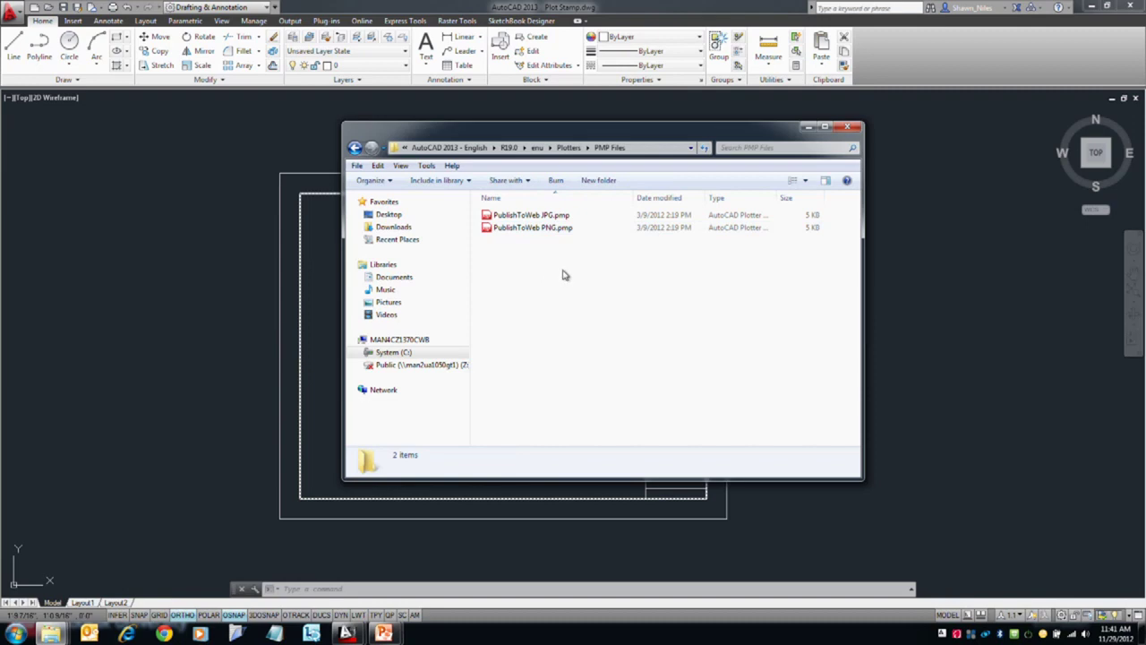
- Try to open PublishToWeb PNG.pmp, cancel the opening, and return to the Plotters folder
double_click(537, 227)
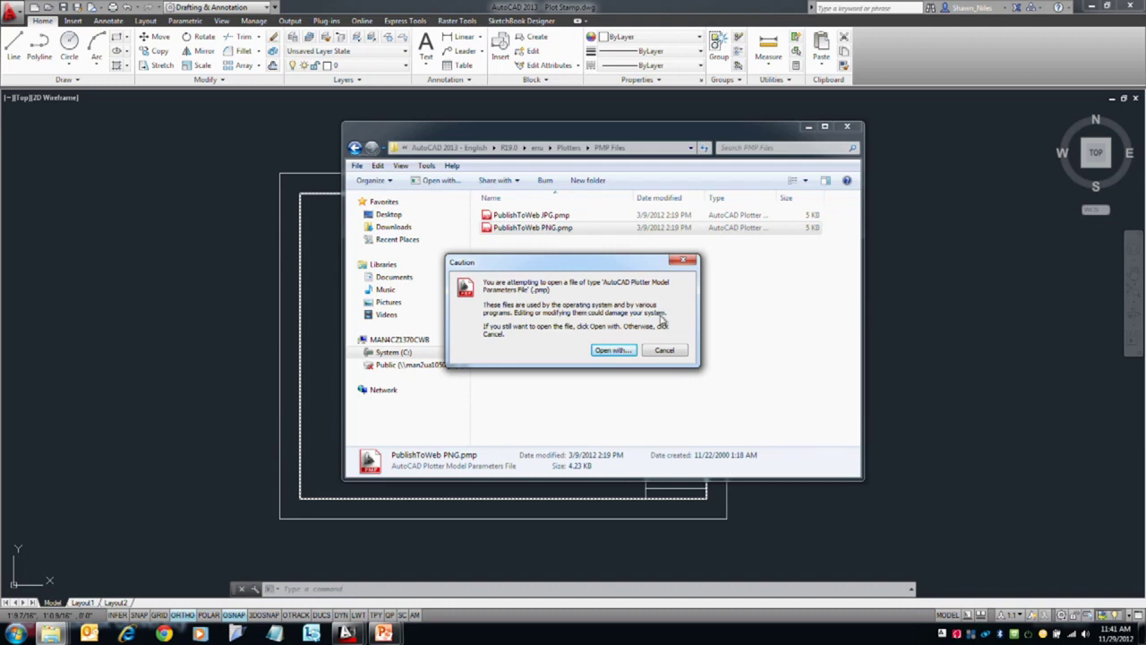
left_click(664, 350)
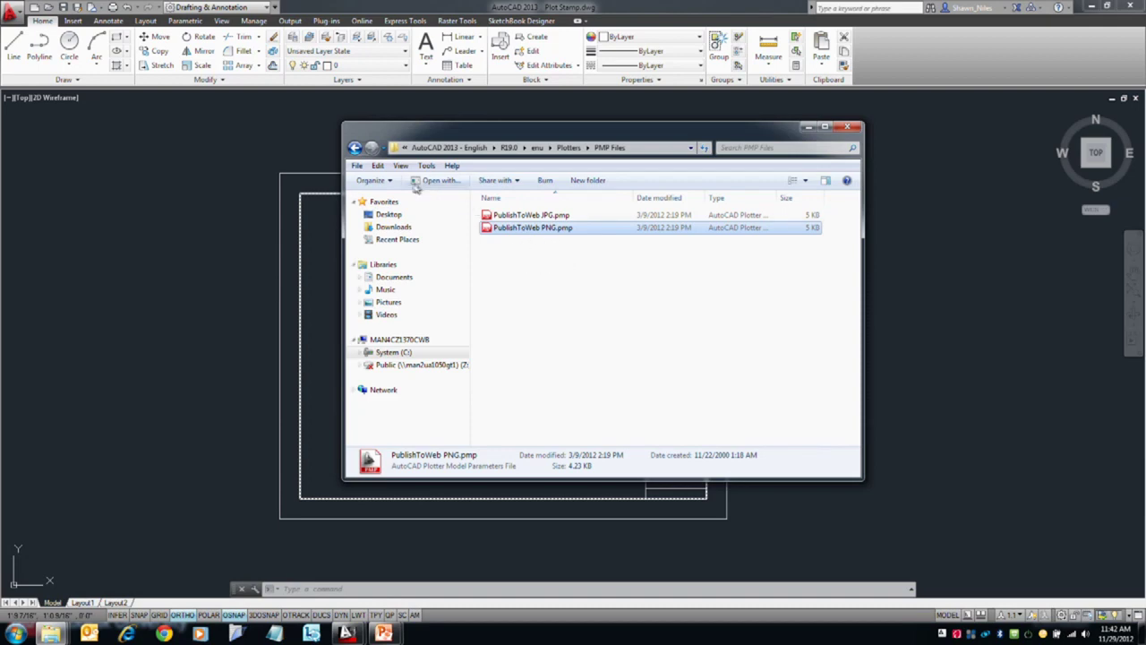
left_click(354, 147)
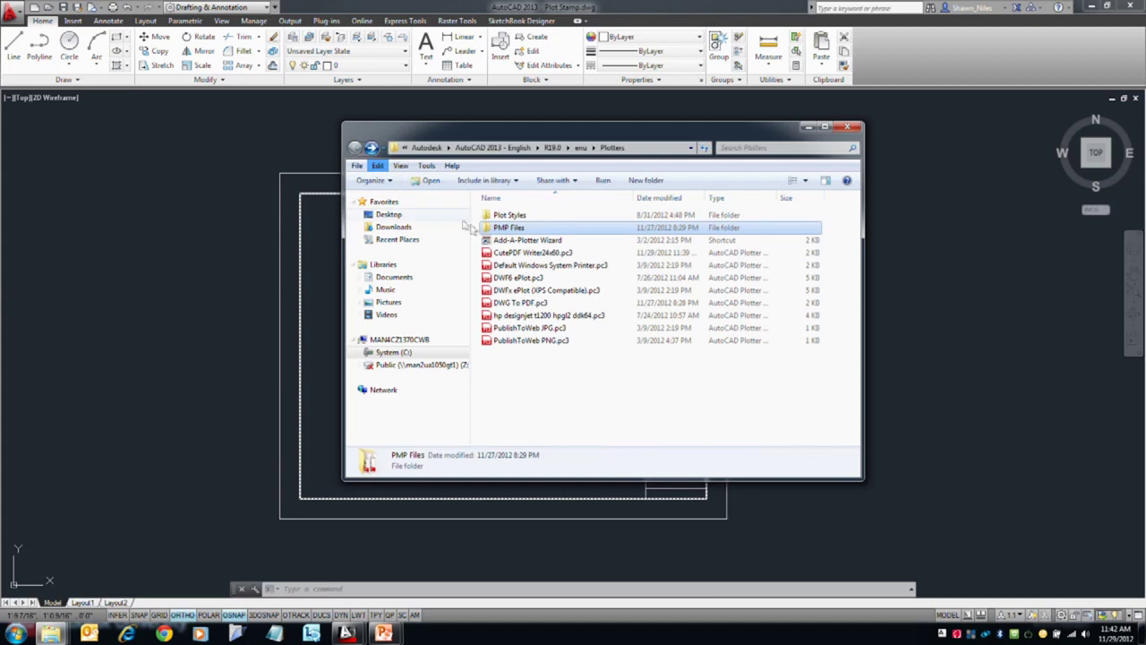
double_click(529, 303)
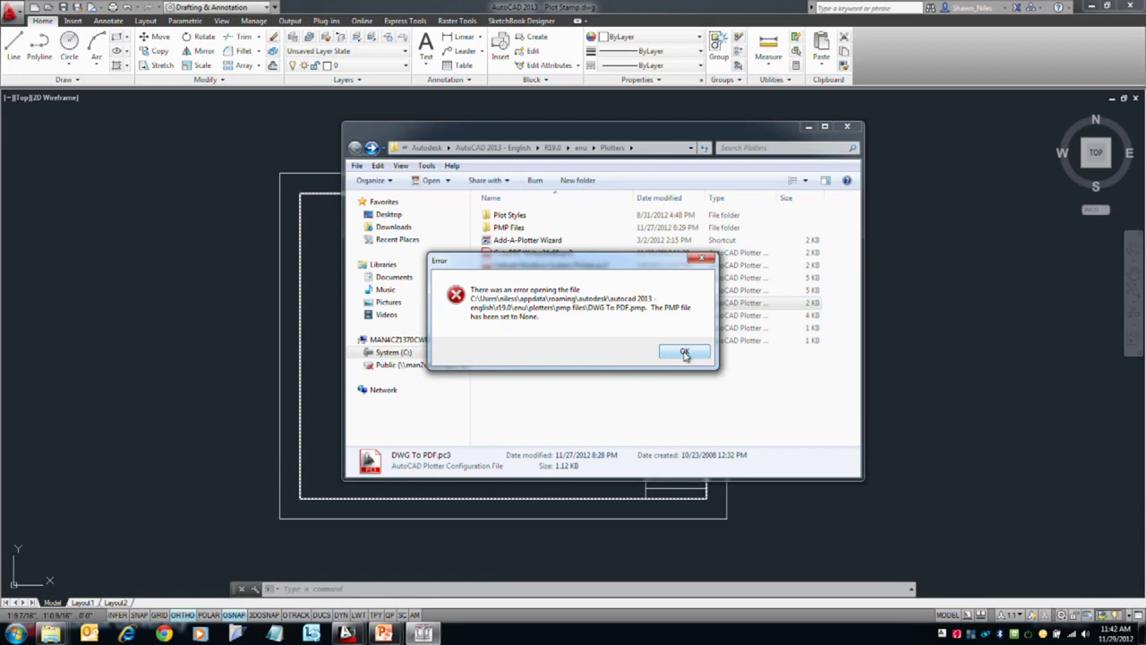
left_click(684, 354)
left_click(662, 453)
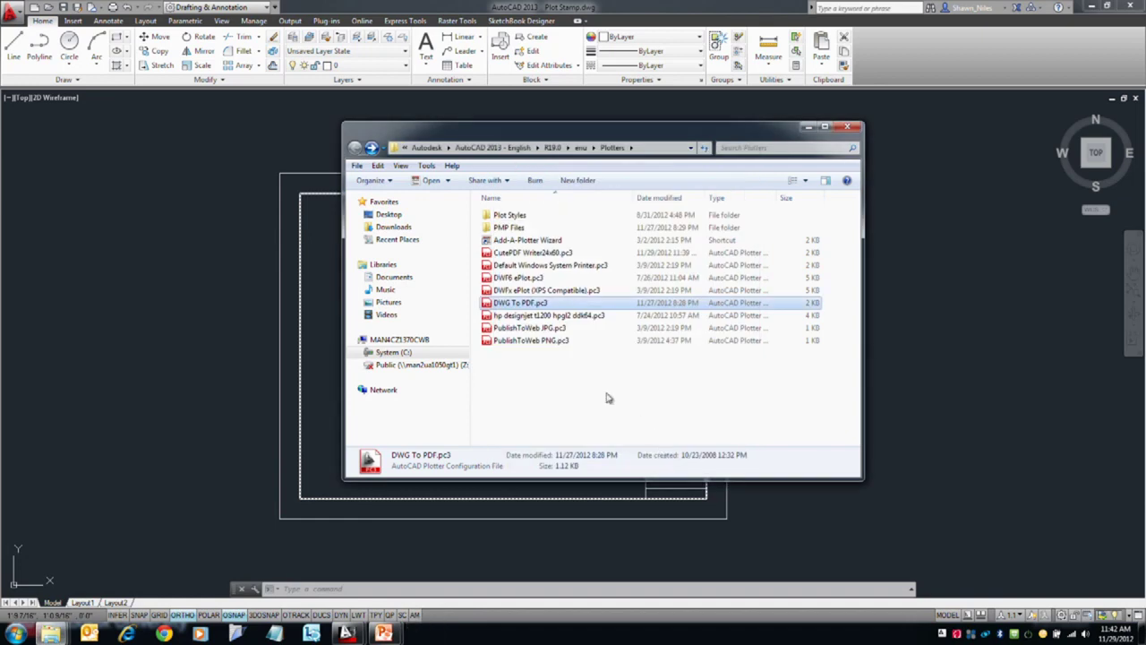
- Open the DWG To PDF.pc3 plotter configuration for editing and go to its custom paper sizes
double_click(548, 315)
left_click(696, 359)
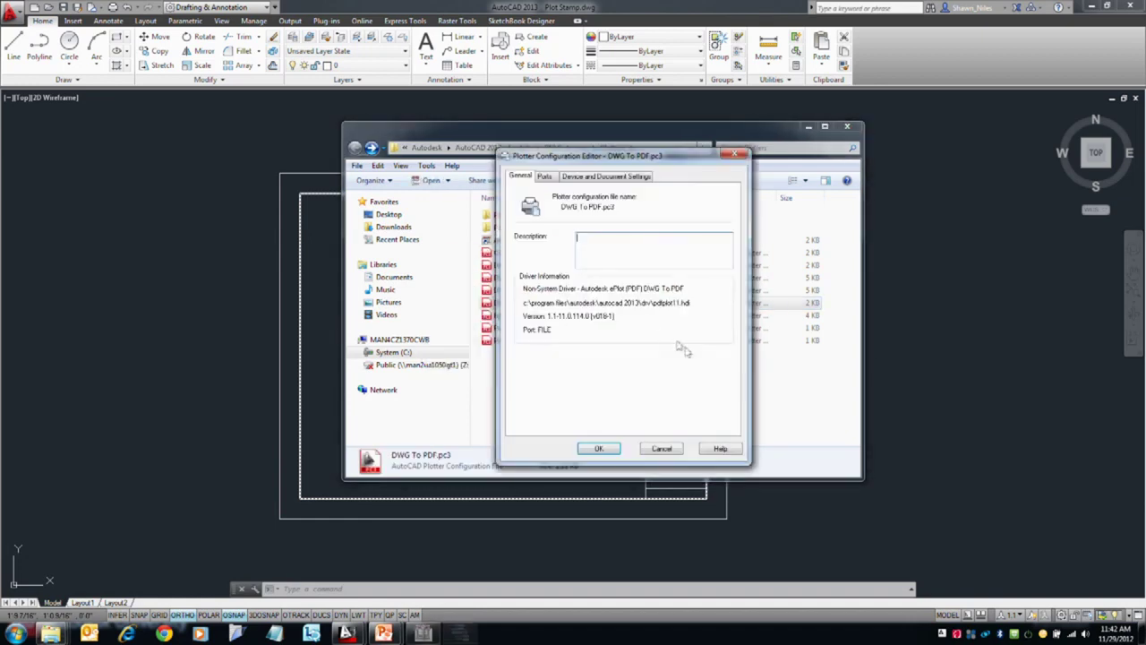
left_click(607, 176)
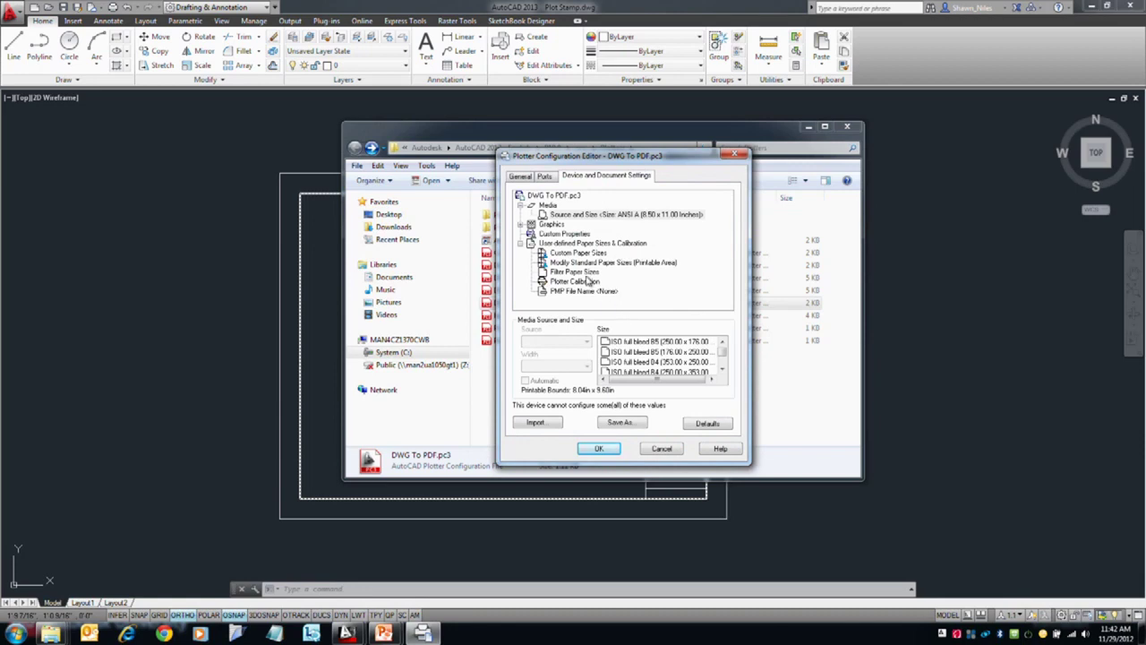
left_click(584, 255)
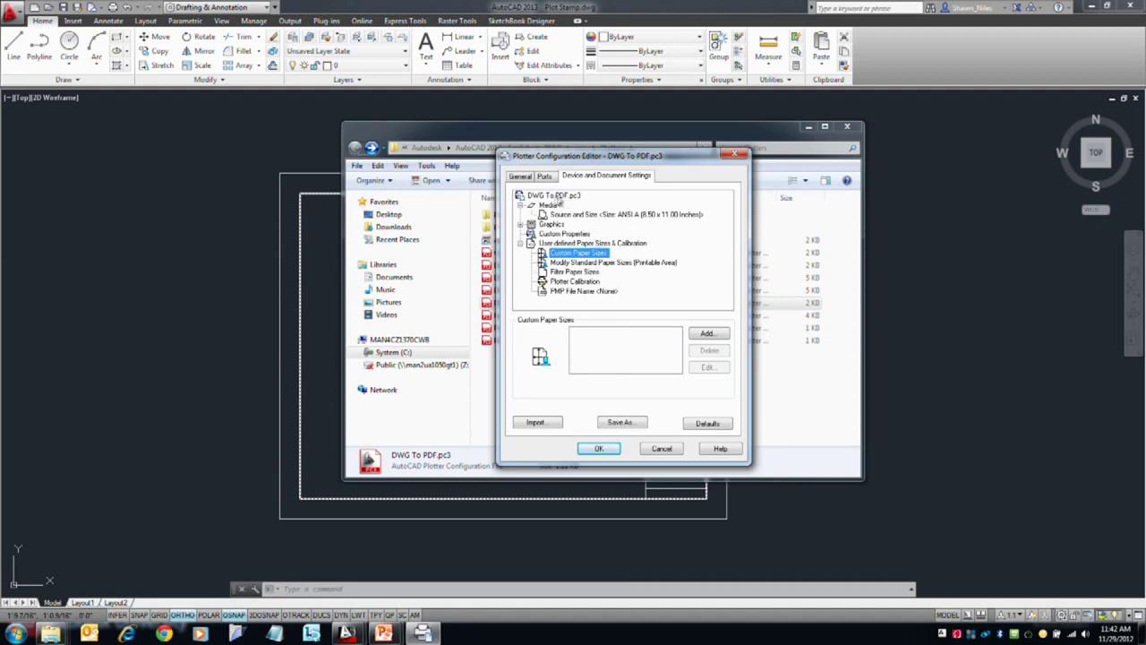
- Start a new custom paper size from scratch, 24 inches wide and 100 inches high
left_click(708, 333)
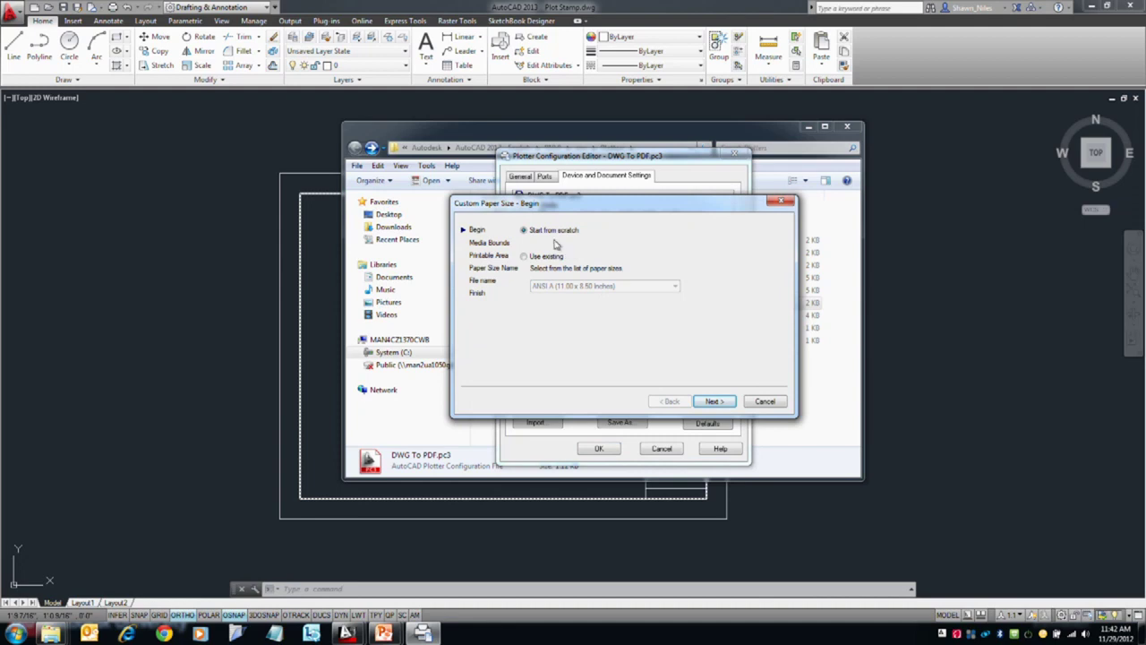
left_click(716, 401)
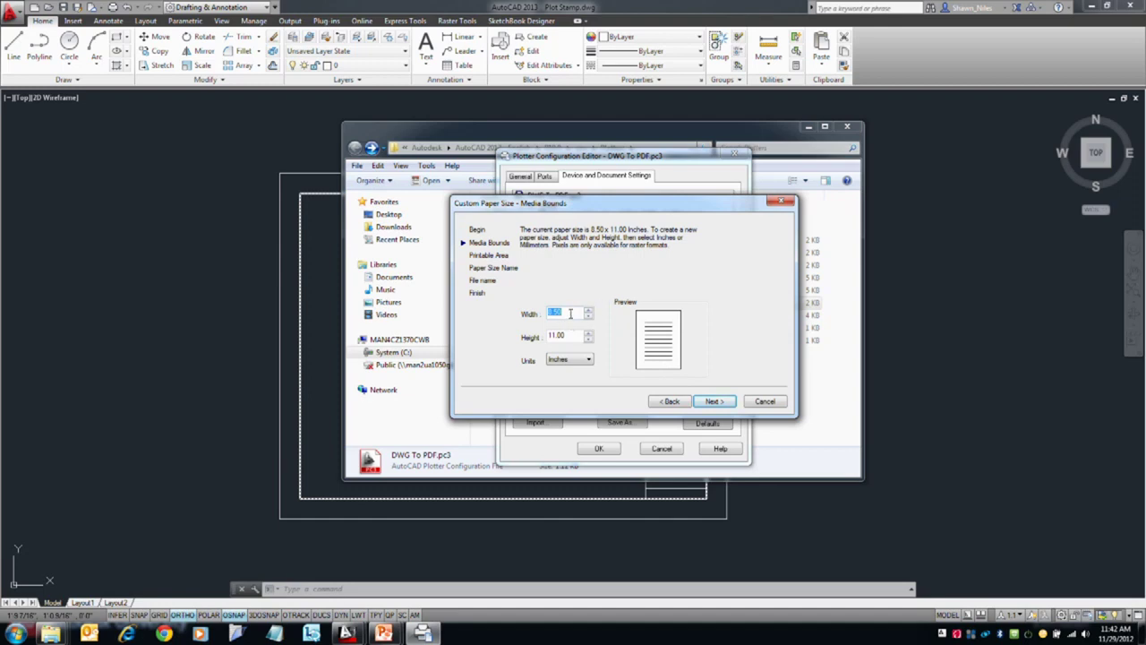
type("24")
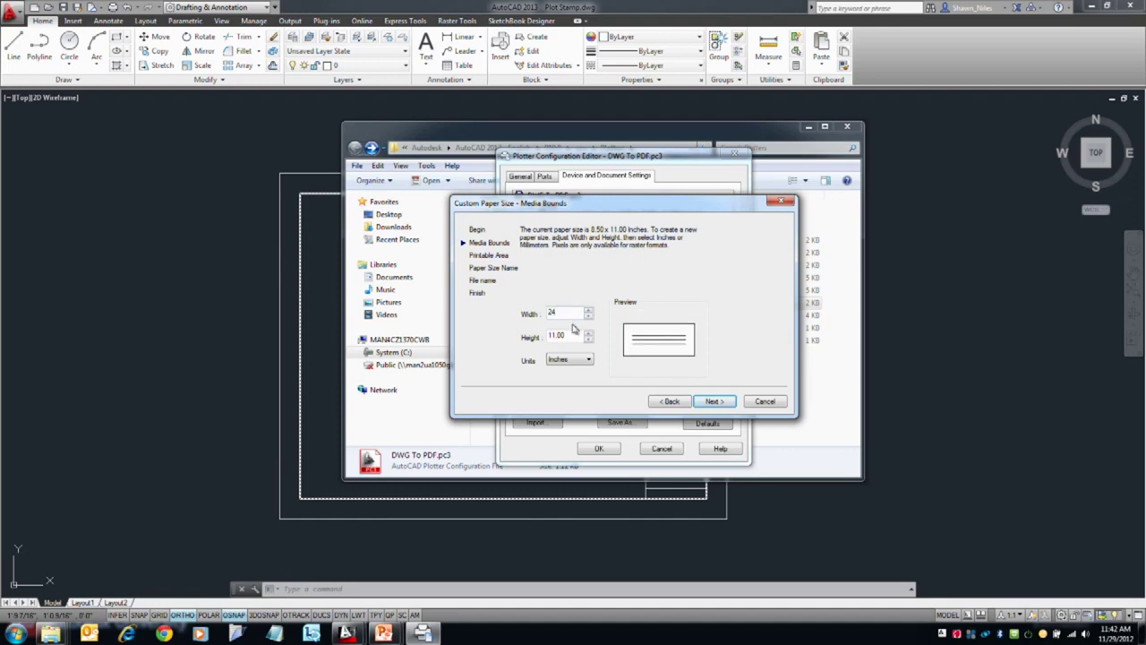
key("Tab")
type("100")
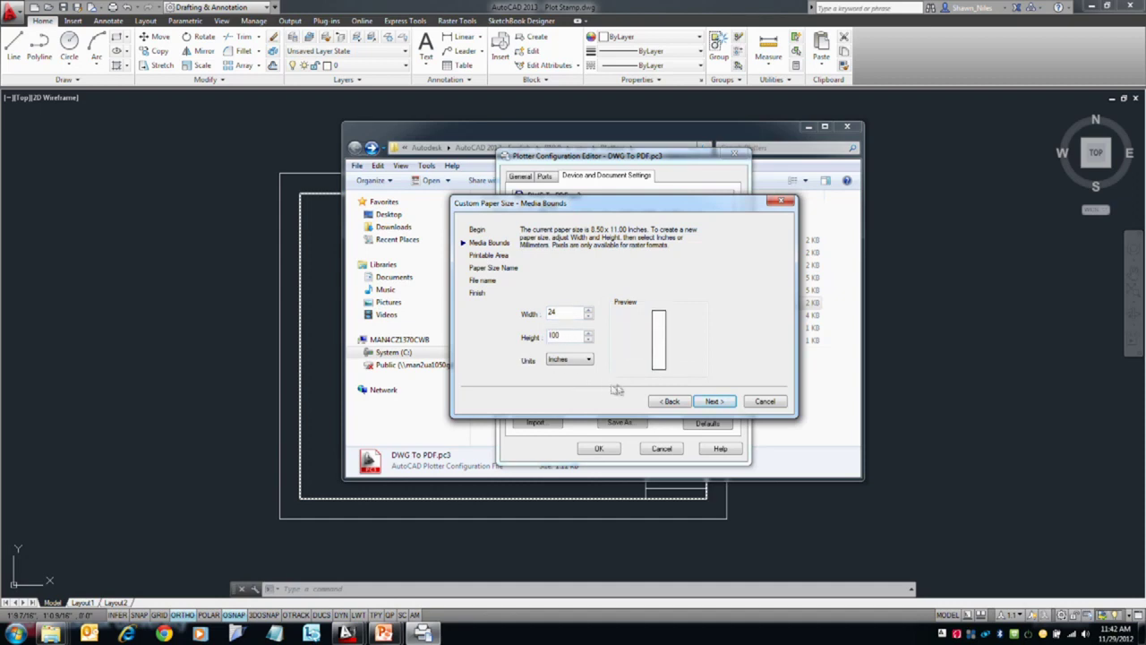
- Finish the custom paper size with 0.25 inch margins, the default size name and PMP file name DWG To PDF, and save the plotter configuration
left_click(713, 402)
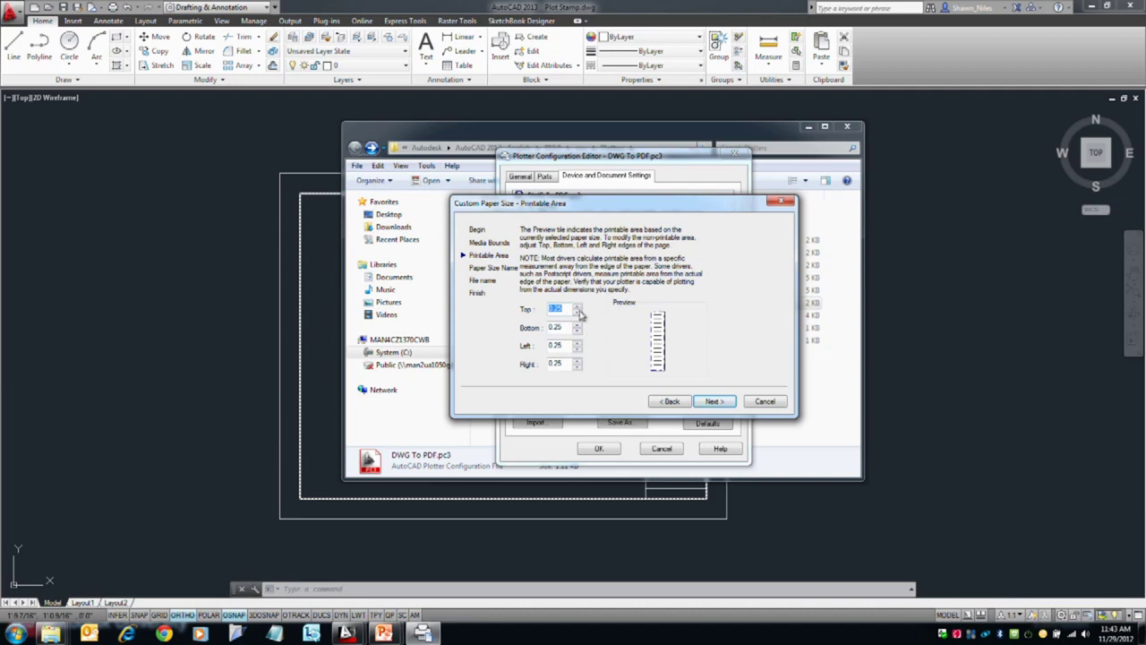
left_click(715, 402)
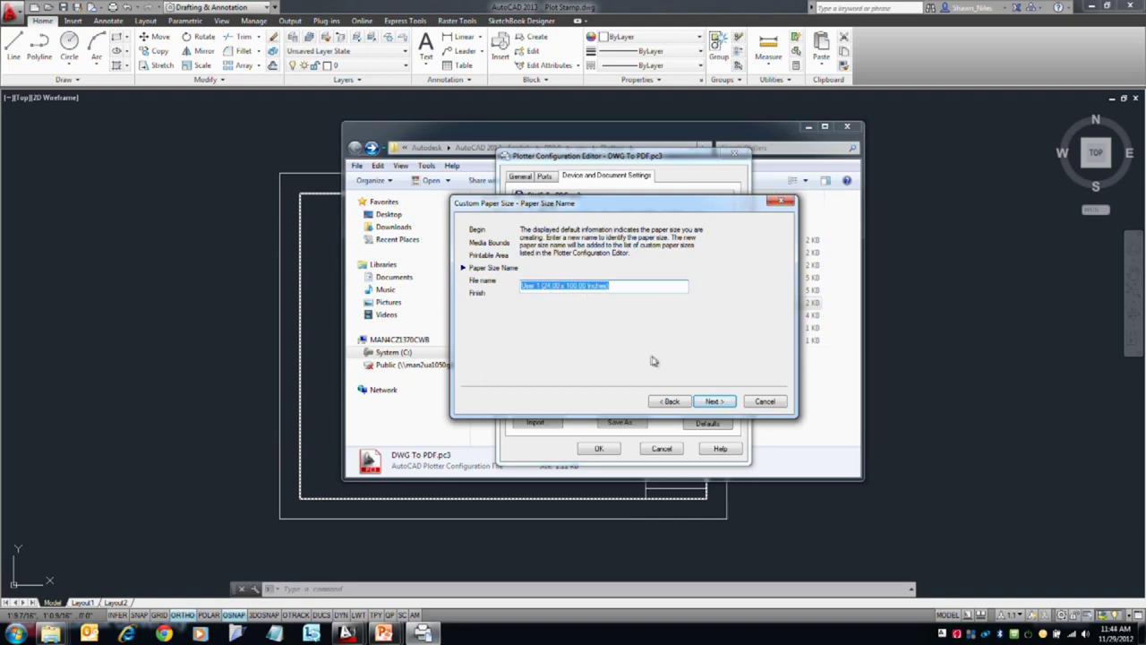
left_click(713, 402)
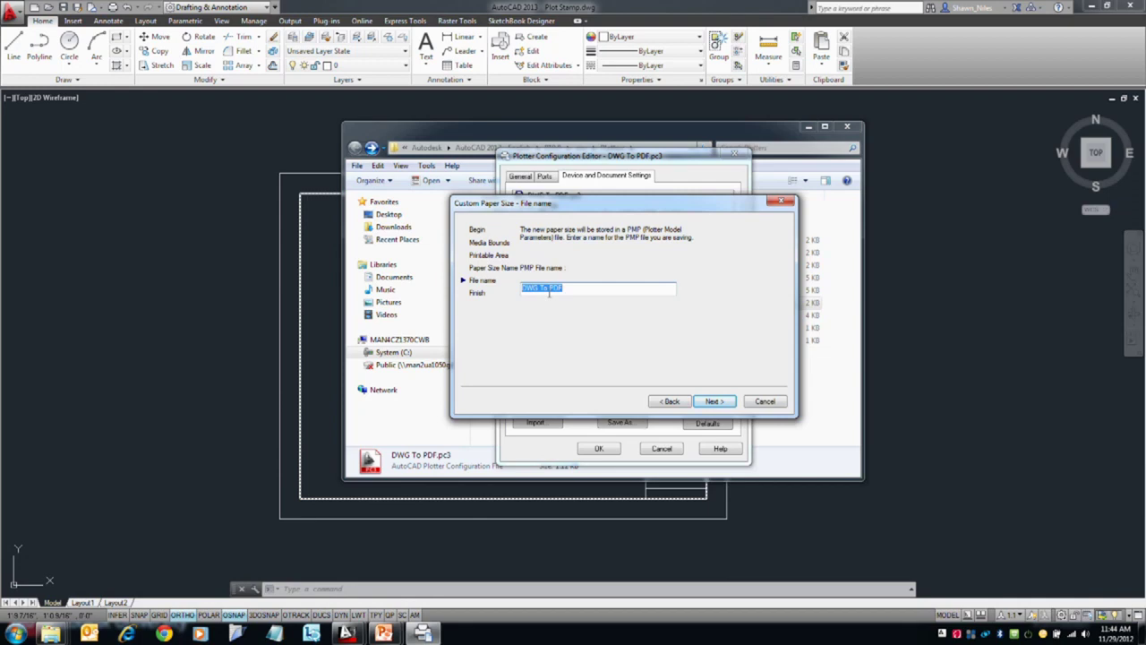
left_click(716, 400)
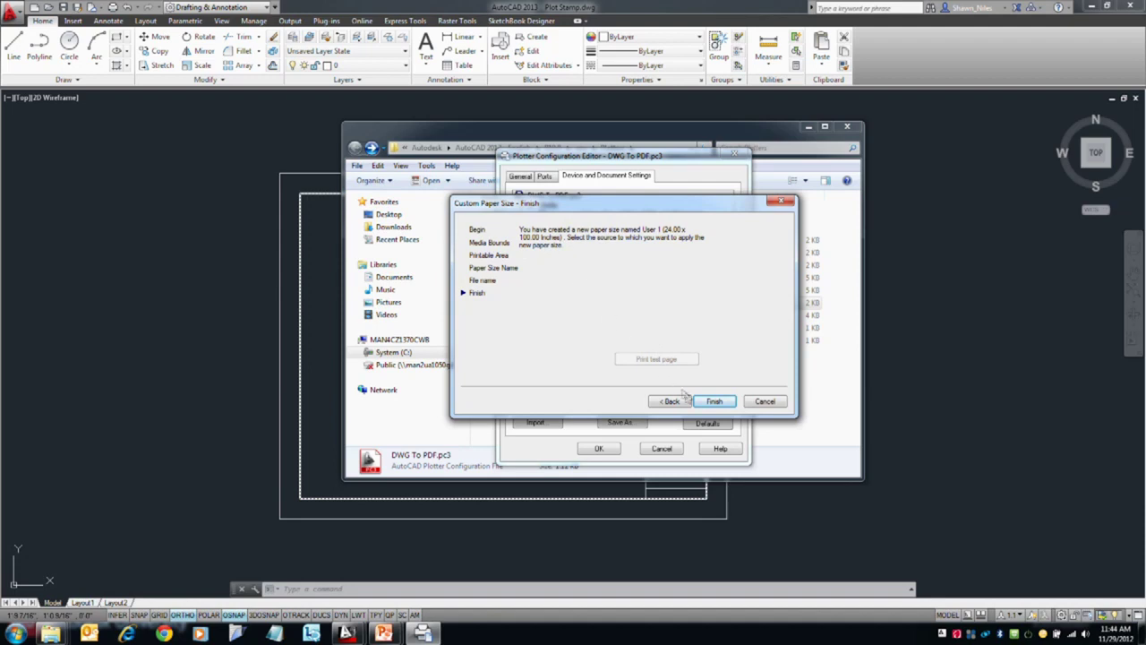
left_click(717, 403)
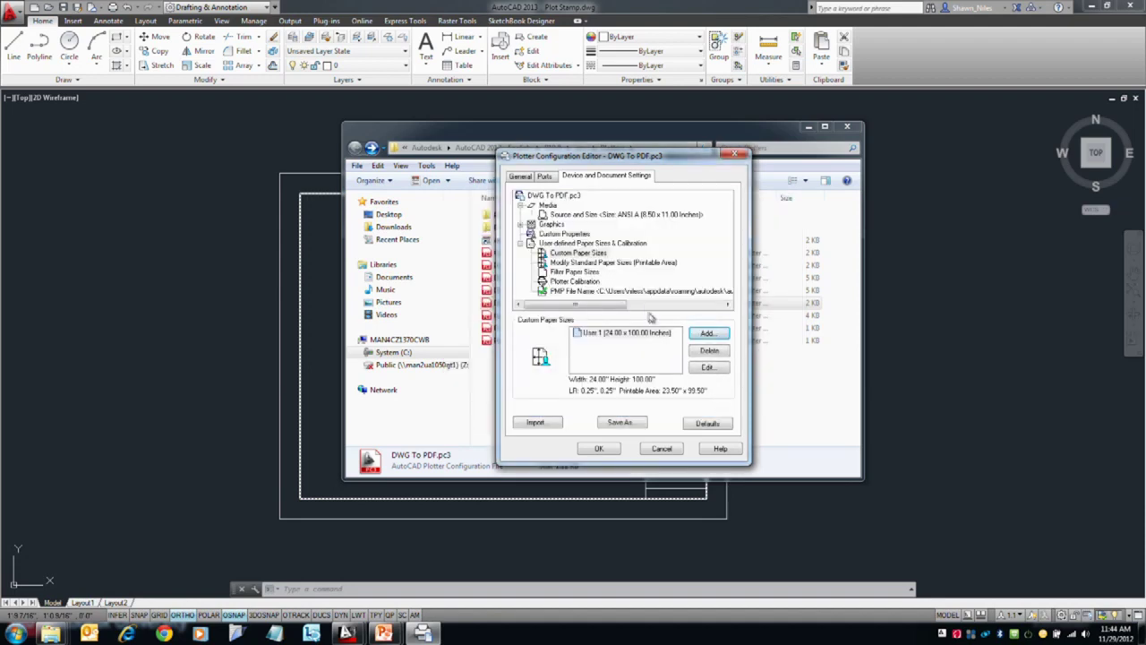
left_click(662, 448)
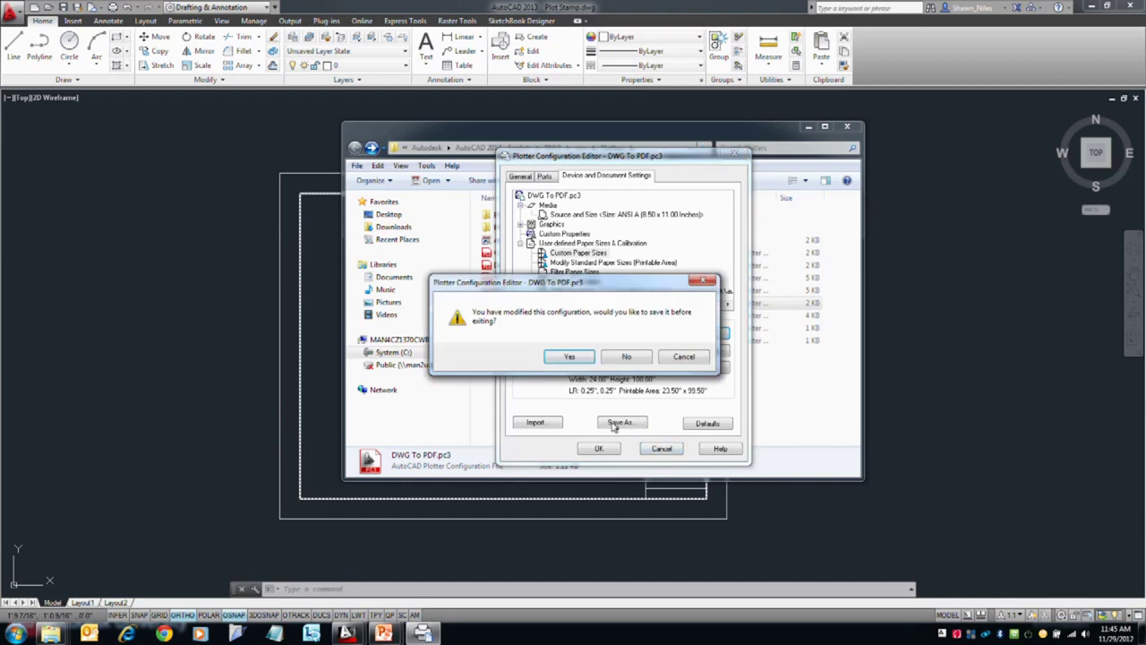
left_click(588, 359)
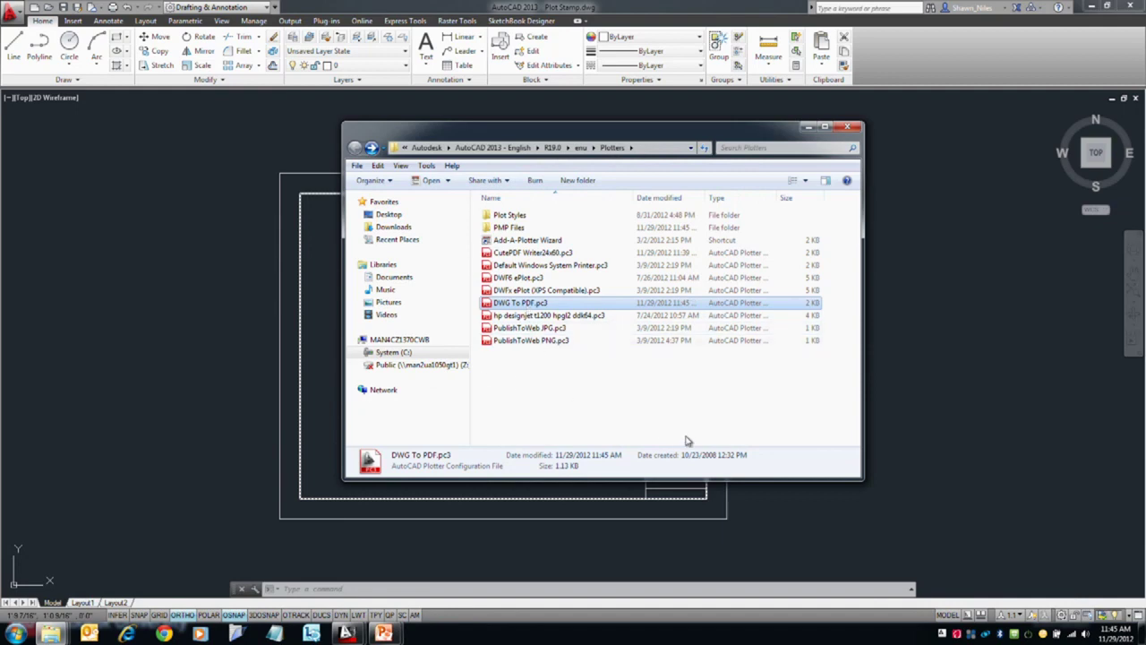
- Check in a new plot that DWG To PDF.pc3 offers the 24 x 100 inch custom paper size, and close the plot setup without plotting
left_click(286, 313)
type("plot")
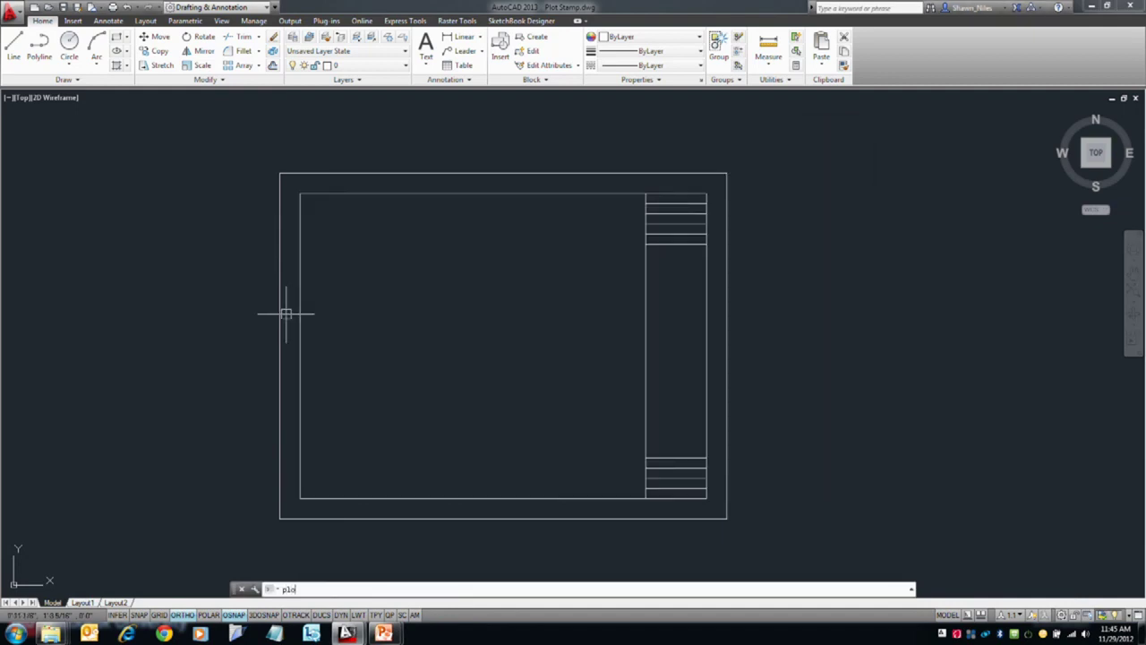
key("Return")
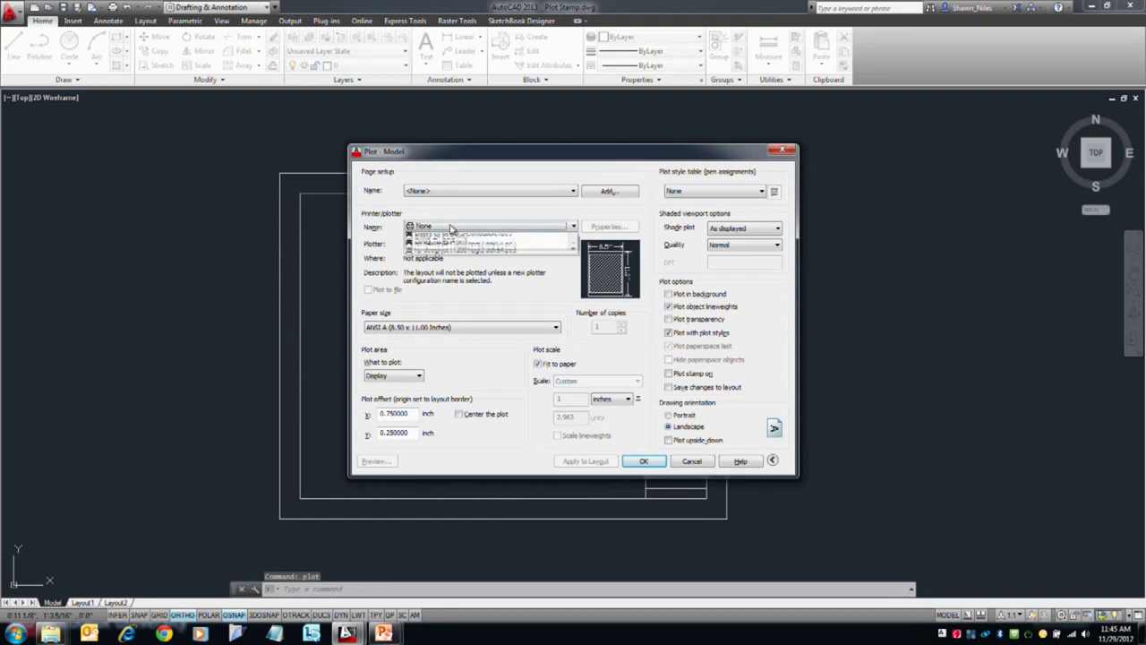
left_click(448, 226)
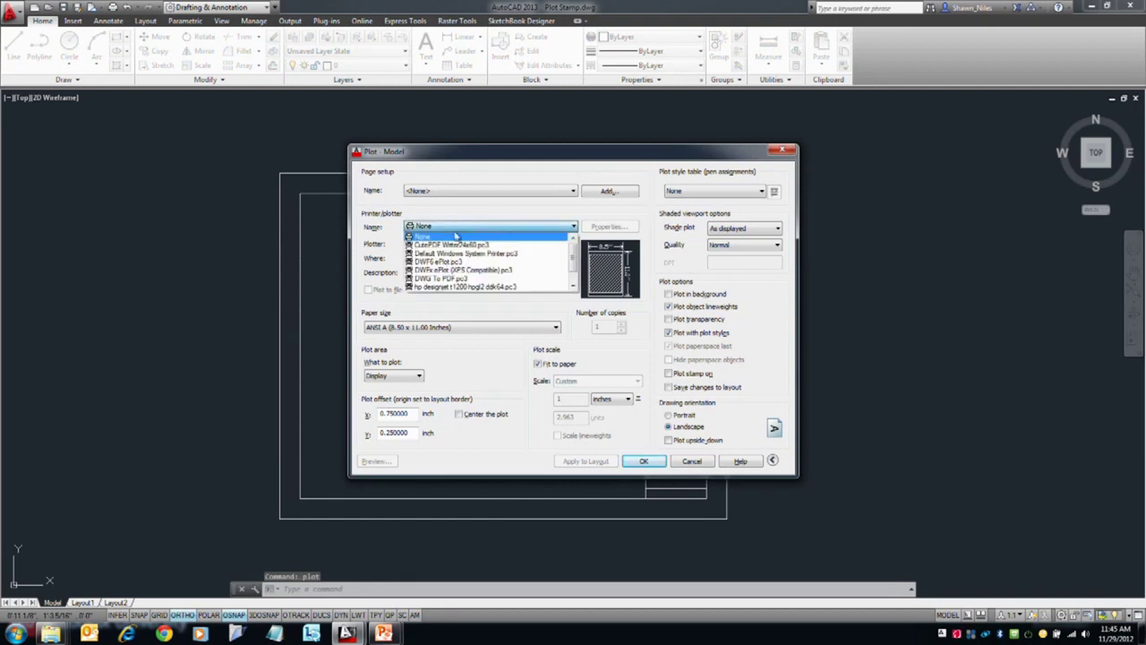
left_click(447, 278)
left_click(454, 328)
scroll(495, 373, "up", 10)
scroll(556, 421, "up", 10)
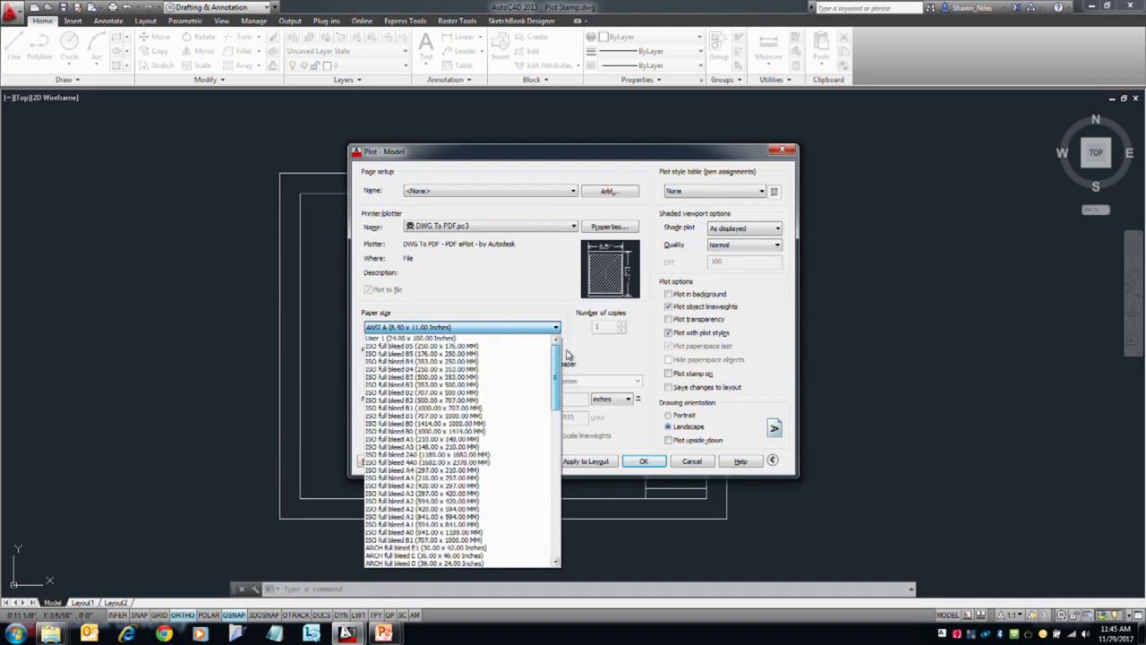
left_click(497, 316)
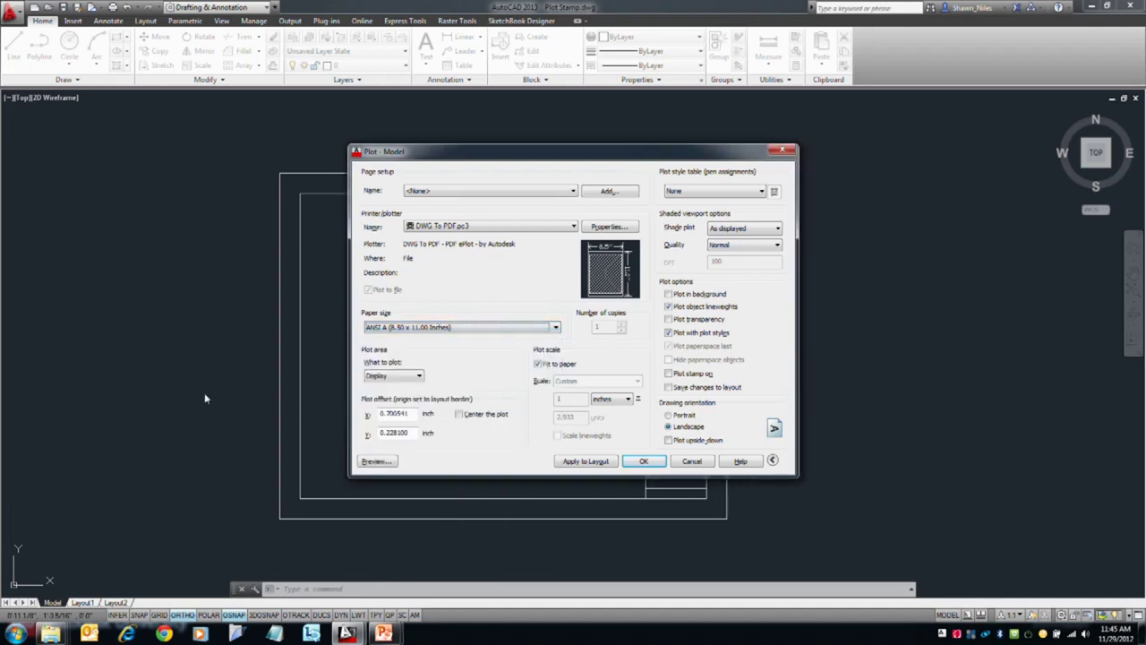
left_click(691, 461)
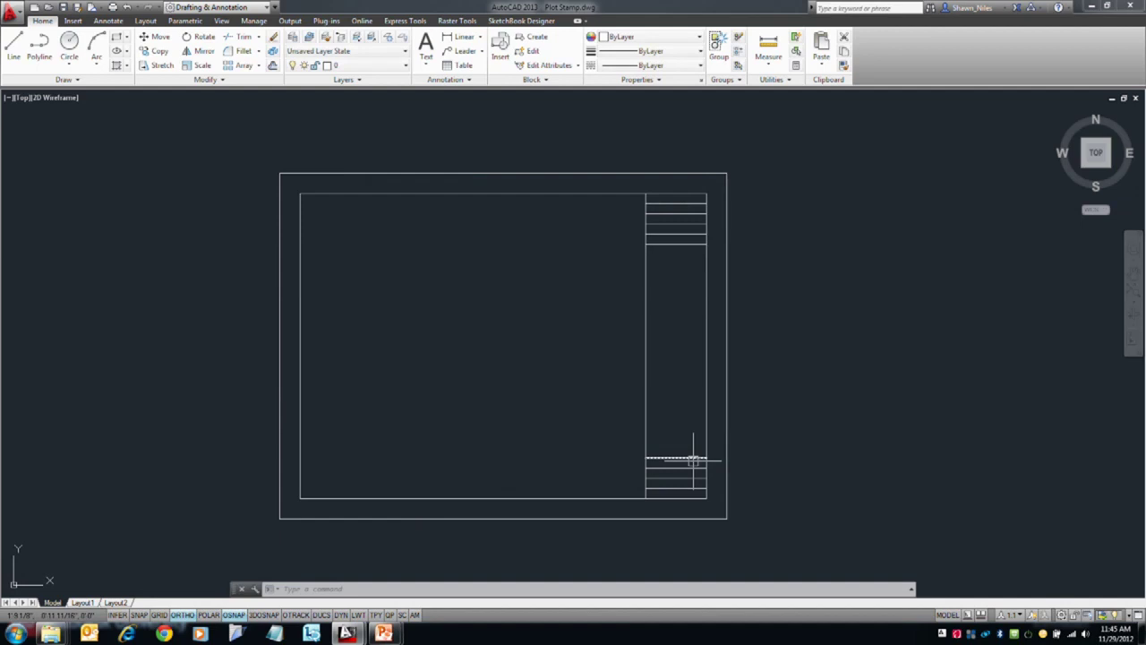
- Reopen the Plotters folder with the PLOTTERMANAGER command
type("plotter")
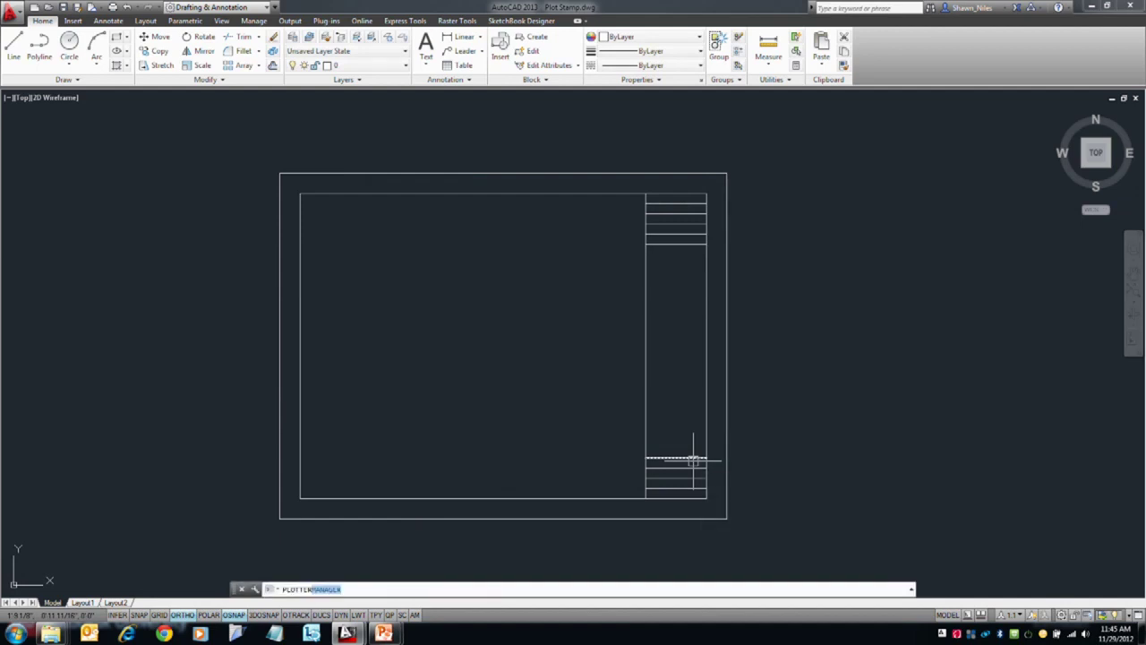
key("Return")
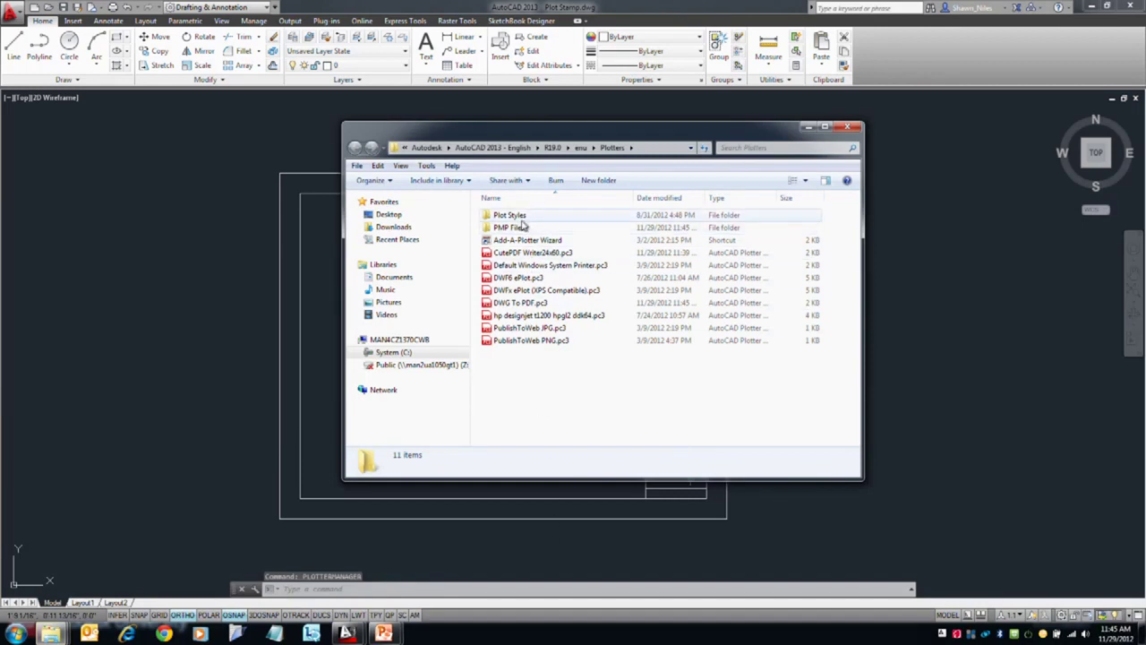
- Look in the PMP Files folder at the DWG To PDF.pmp file details and close the folder window
double_click(523, 227)
left_click(530, 215)
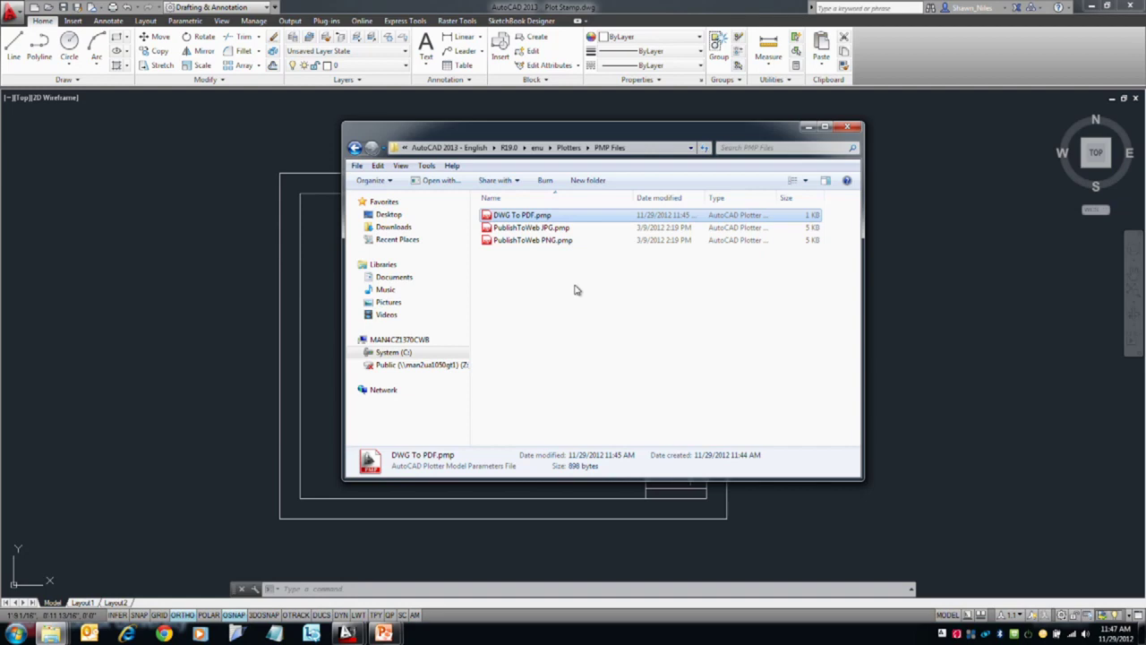
left_click(846, 126)
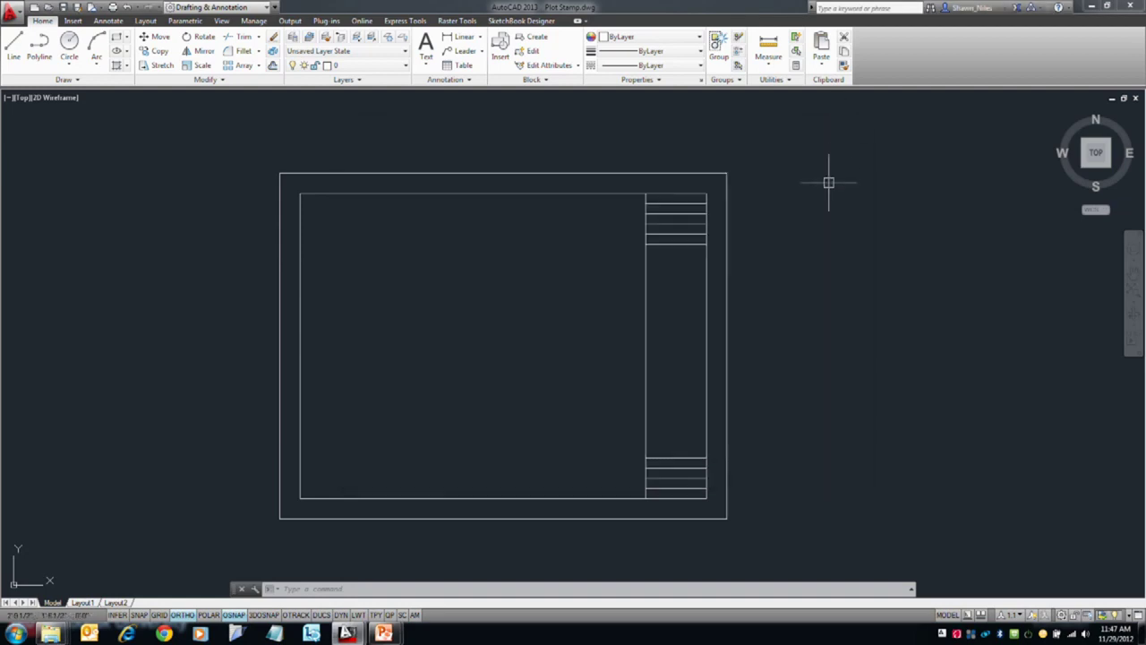
- In a new plot, inspect the Custom Paper Sizes settings of Default Windows System Printer.pc3, and close the plot setup without plotting
type("plot")
key("Return")
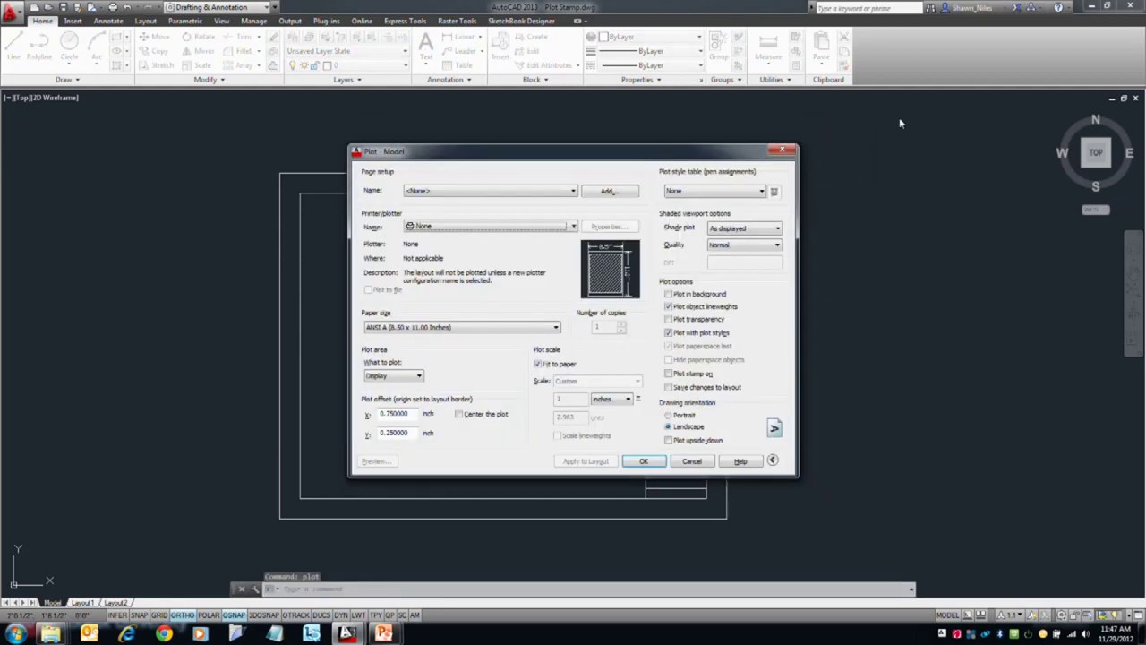
left_click(537, 226)
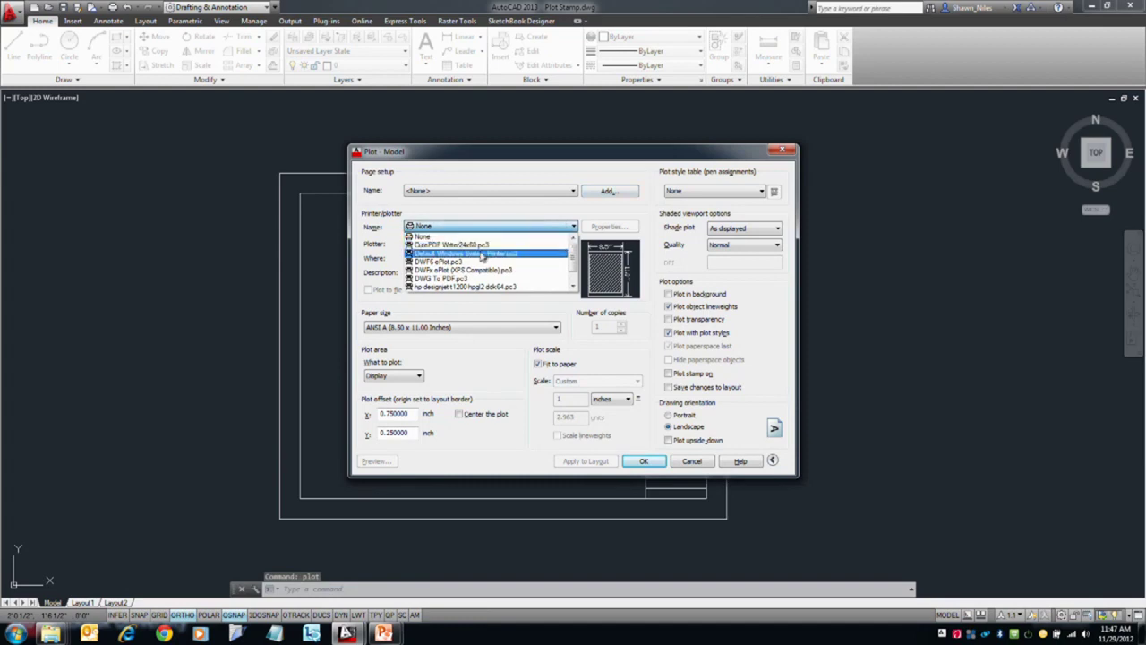
left_click(506, 254)
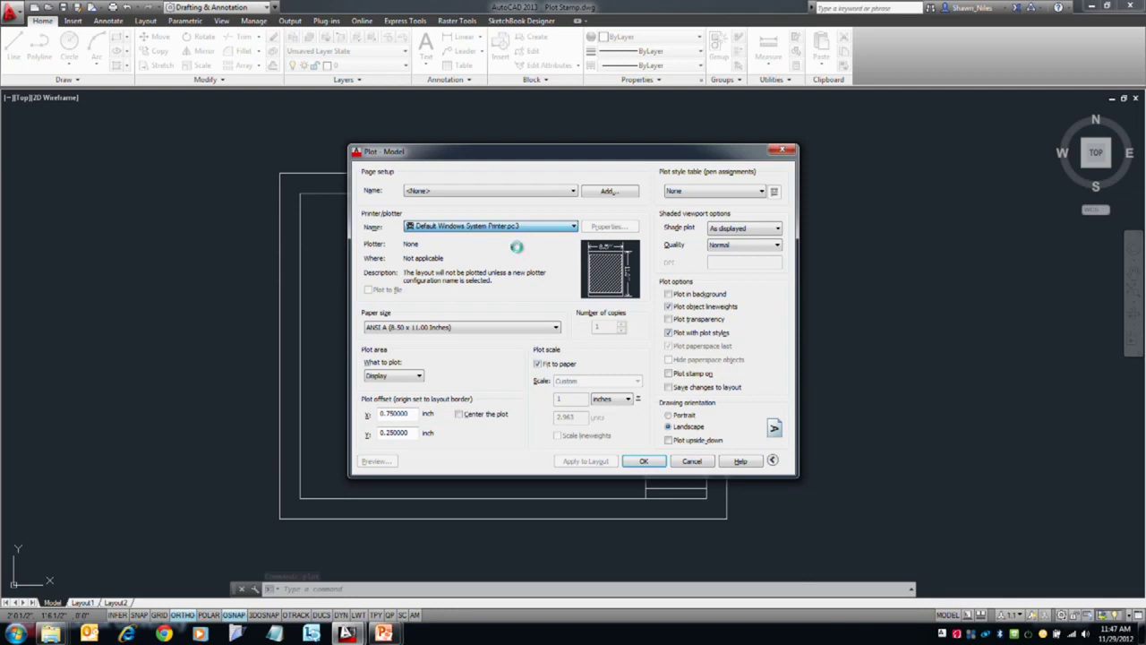
left_click(609, 226)
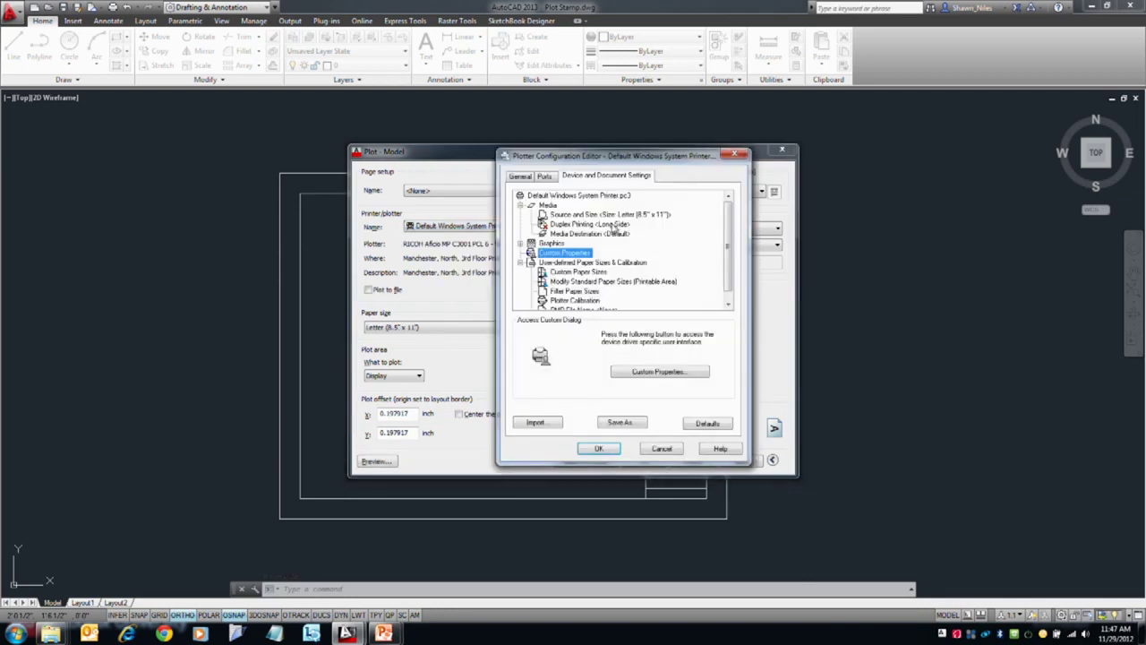
left_click(573, 272)
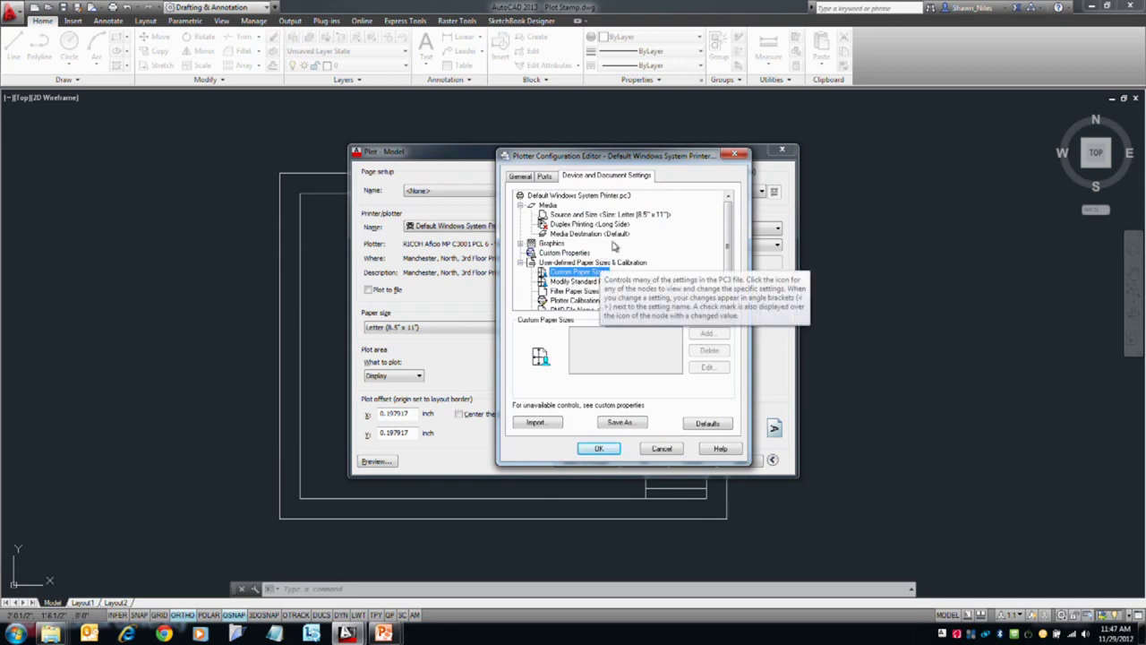
left_click_drag(653, 167, 723, 188)
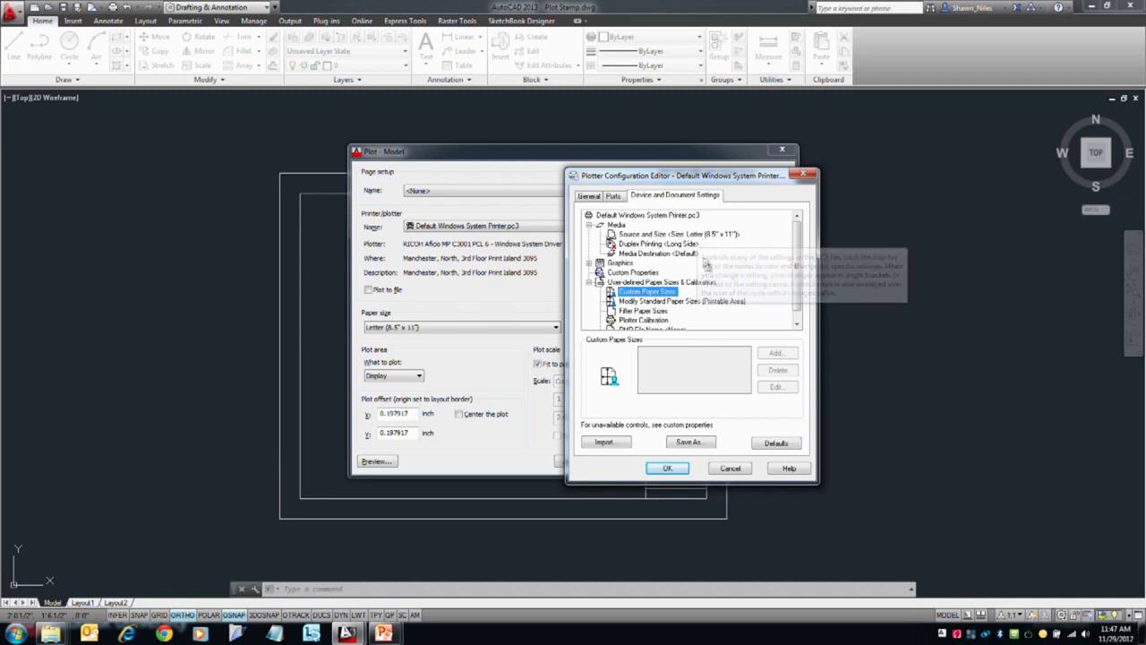
left_click(803, 175)
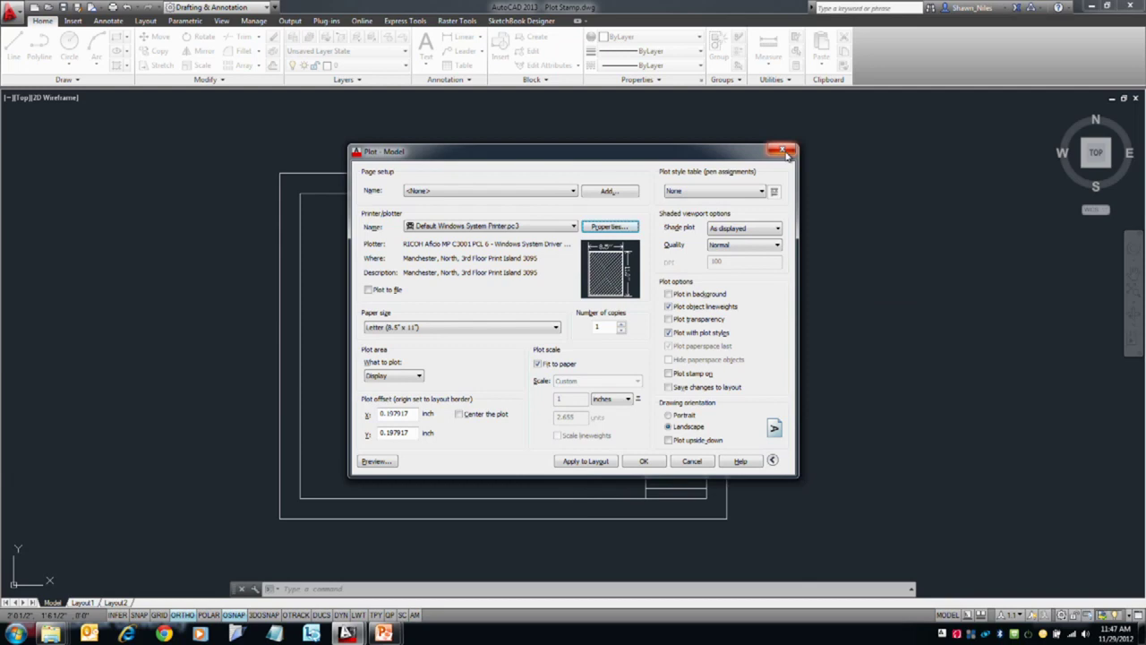
left_click(786, 152)
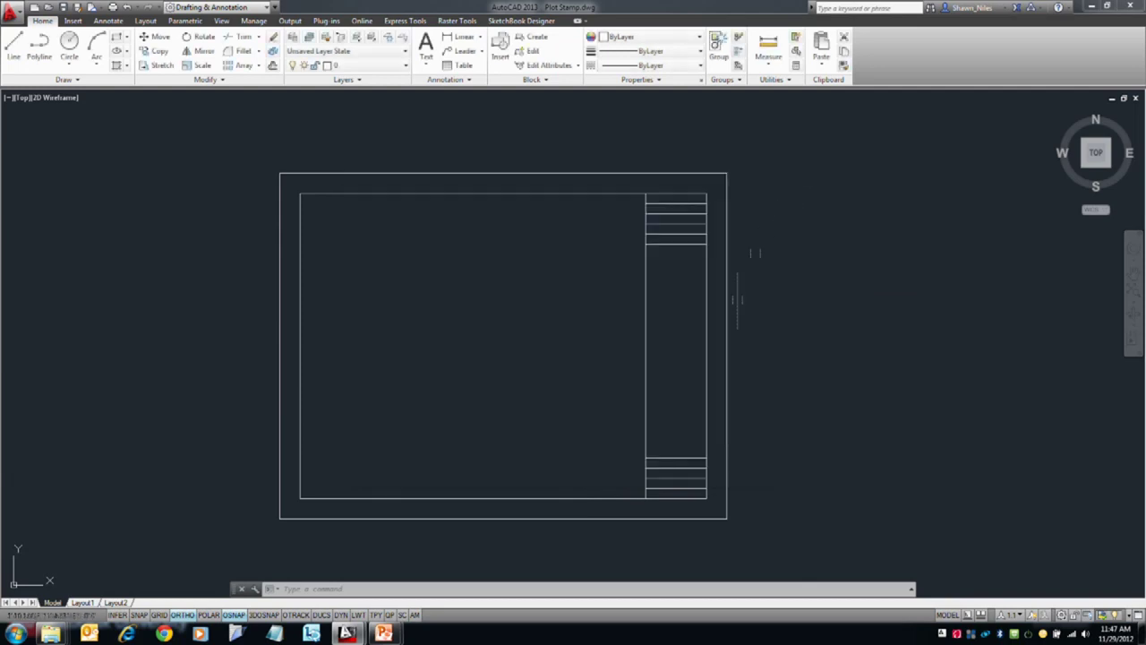
key("alt+Tab")
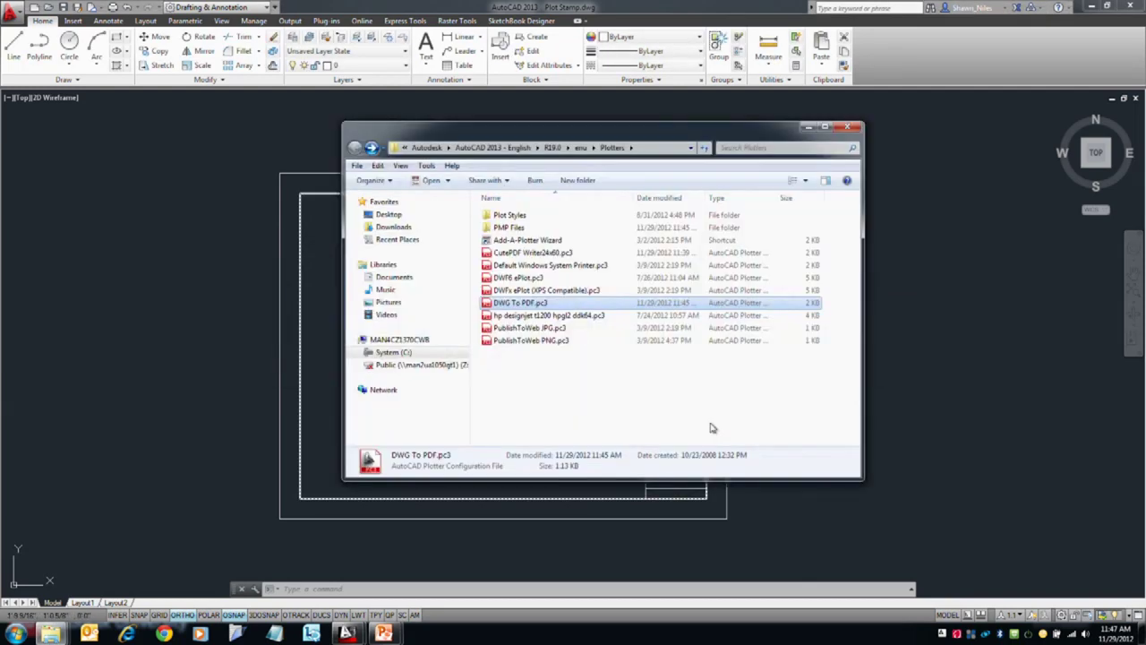
key("alt+Tab")
key("alt+Tab")
key("alt+Tab")
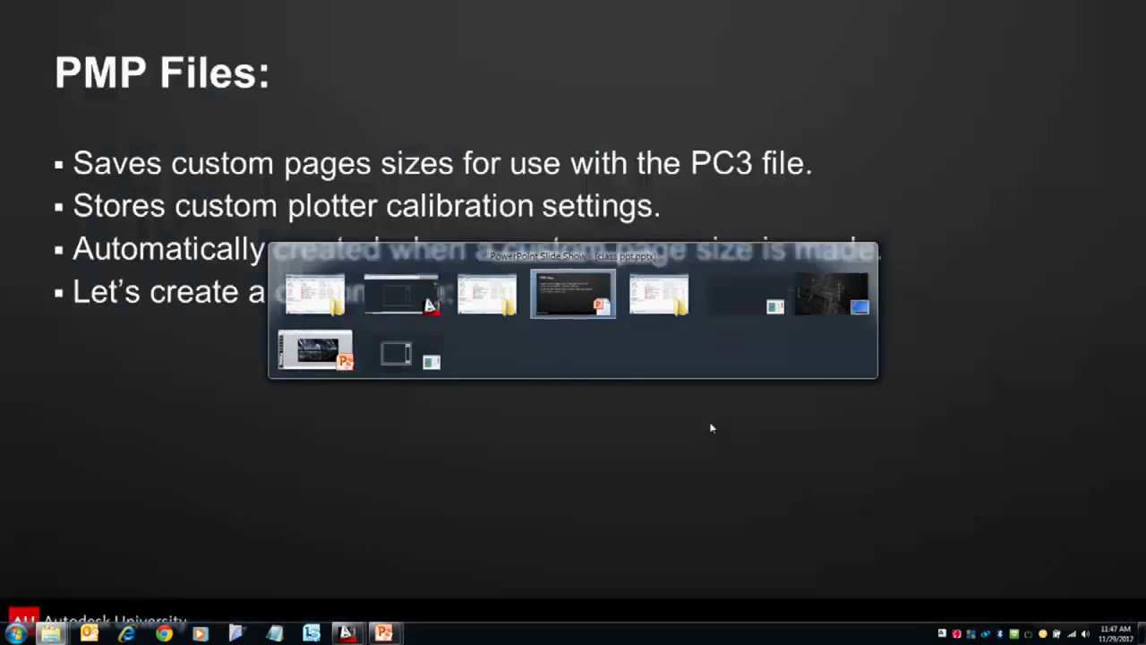
key("Right")
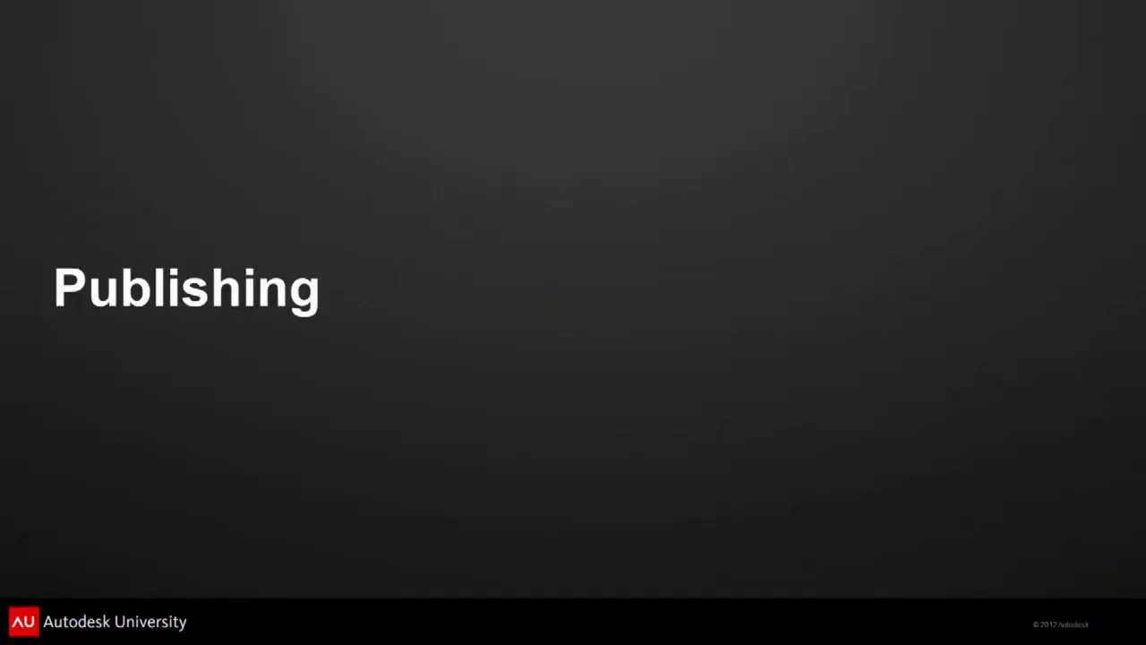
key("Right")
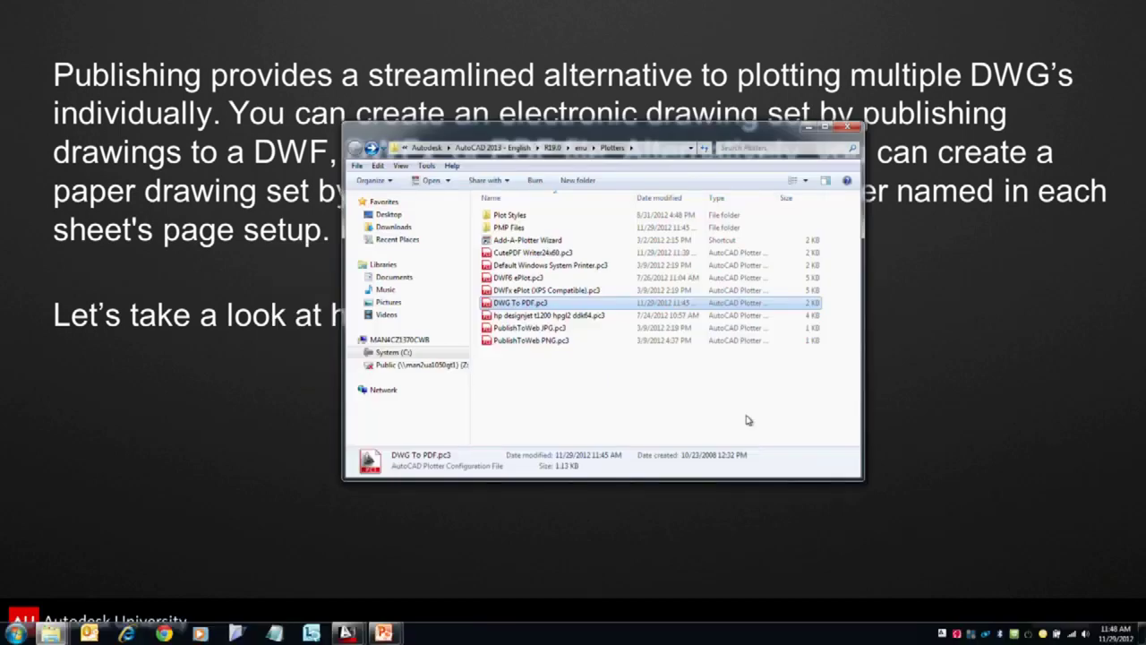
- Switch back to AutoCAD and close Plot Stamp.dwg without saving its changes
key("alt+Tab")
key("Tab")
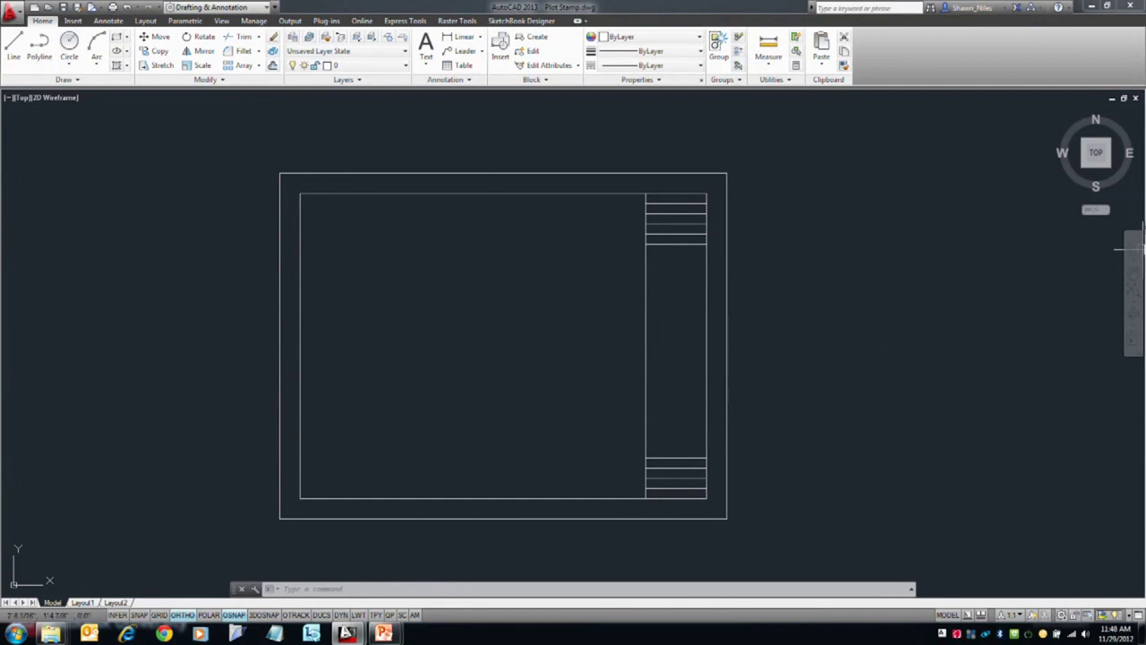
left_click(1135, 98)
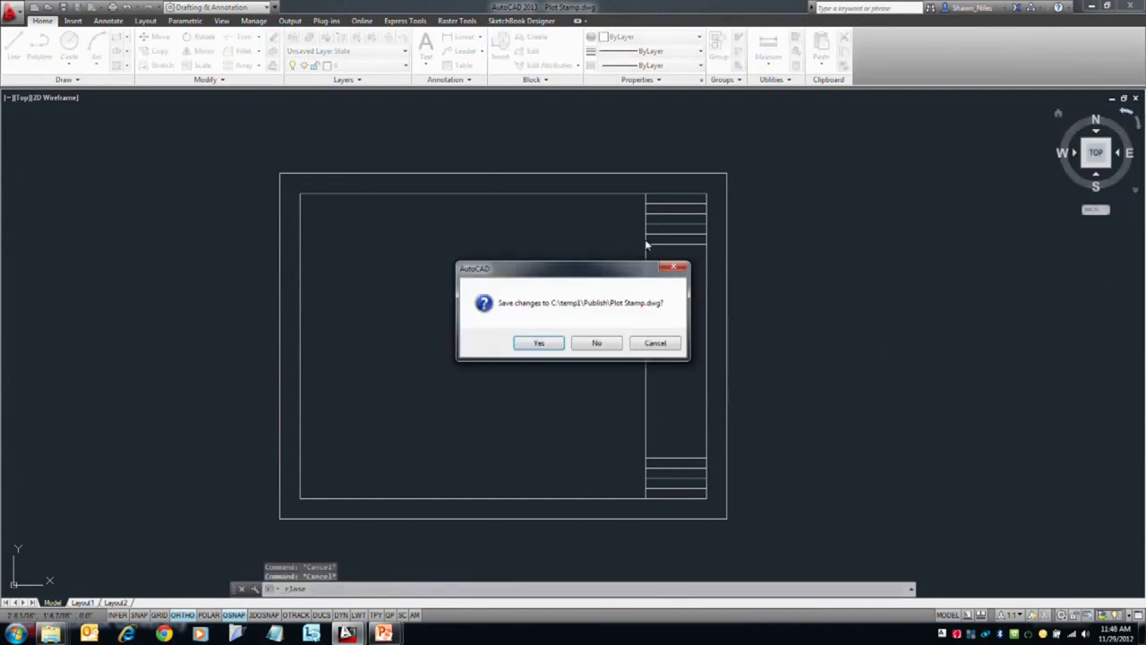
left_click(594, 343)
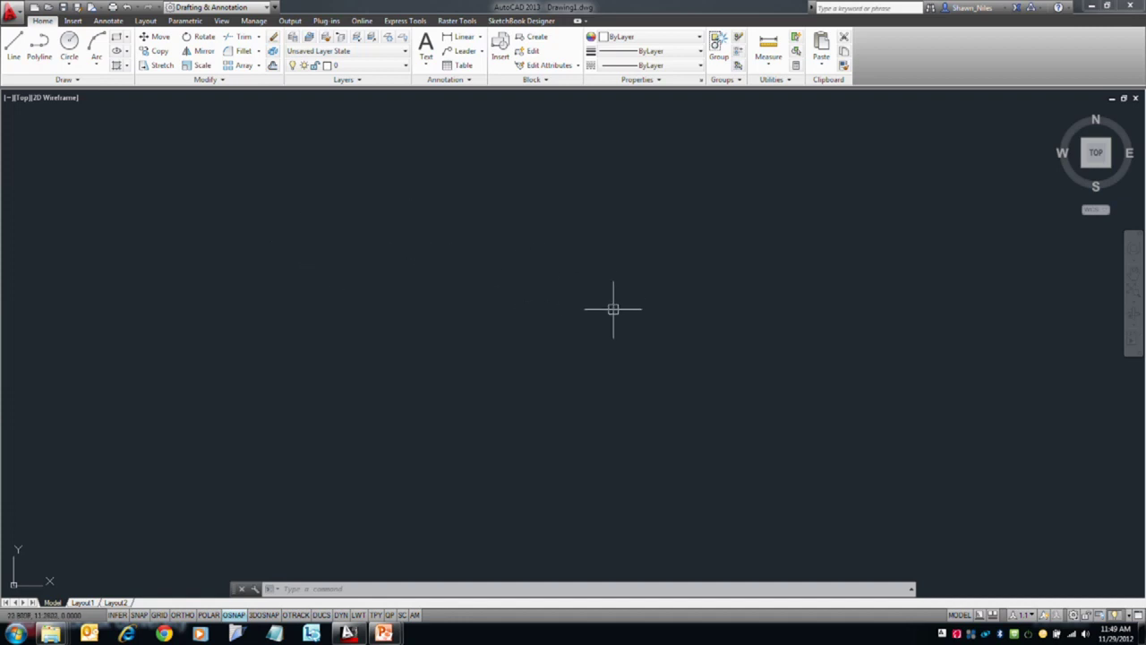
- Start the PUBLISH command and widen and reposition the Publish dialog
type("publis")
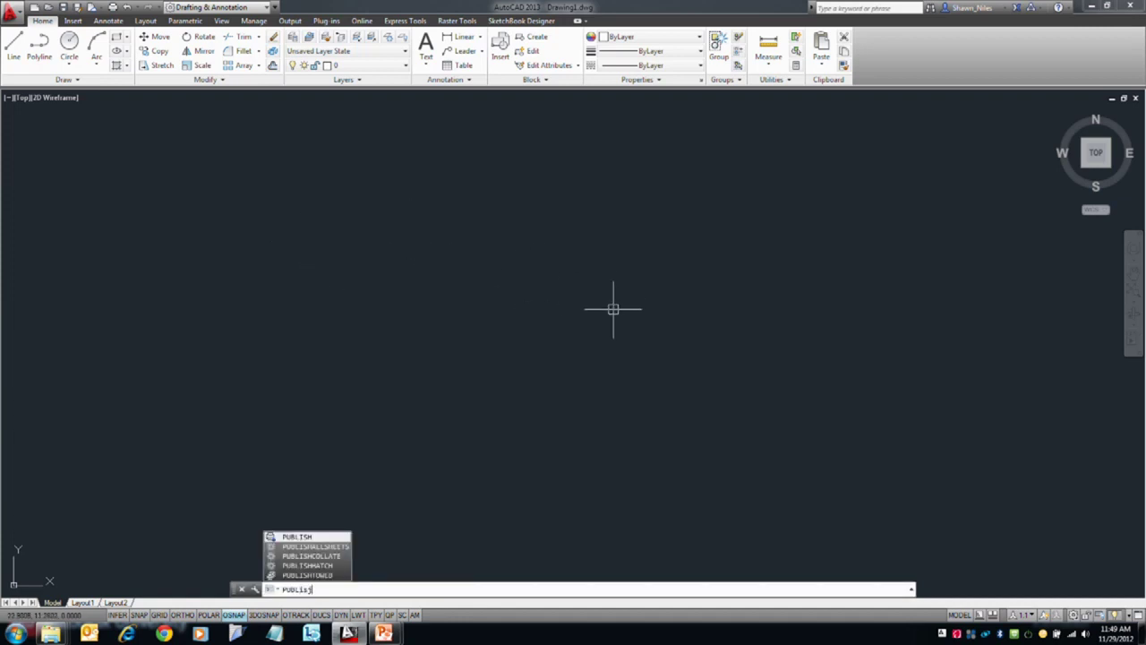
key("Return")
type("publish")
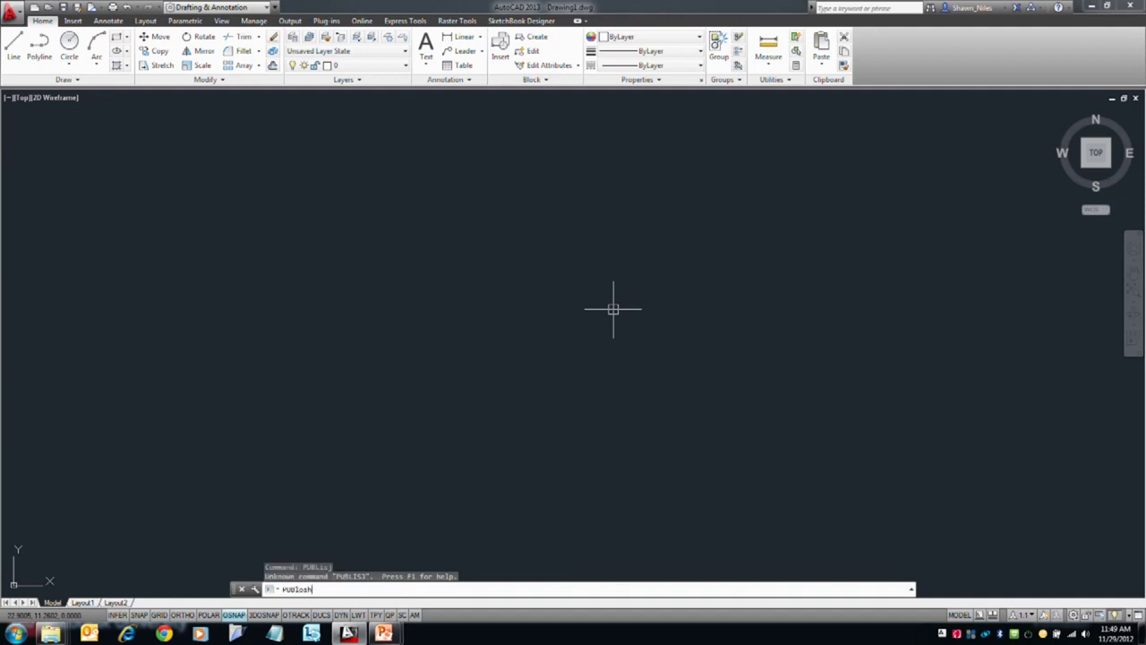
key("BackSpace")
key("BackSpace")
key("BackSpace")
type("ish")
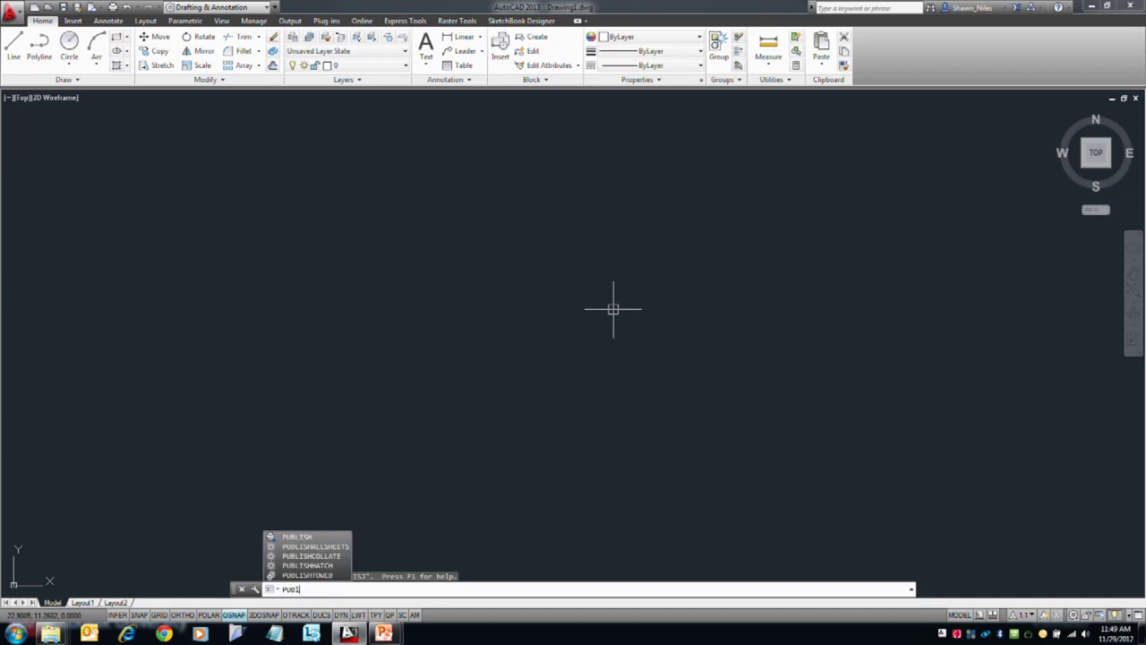
key("Return")
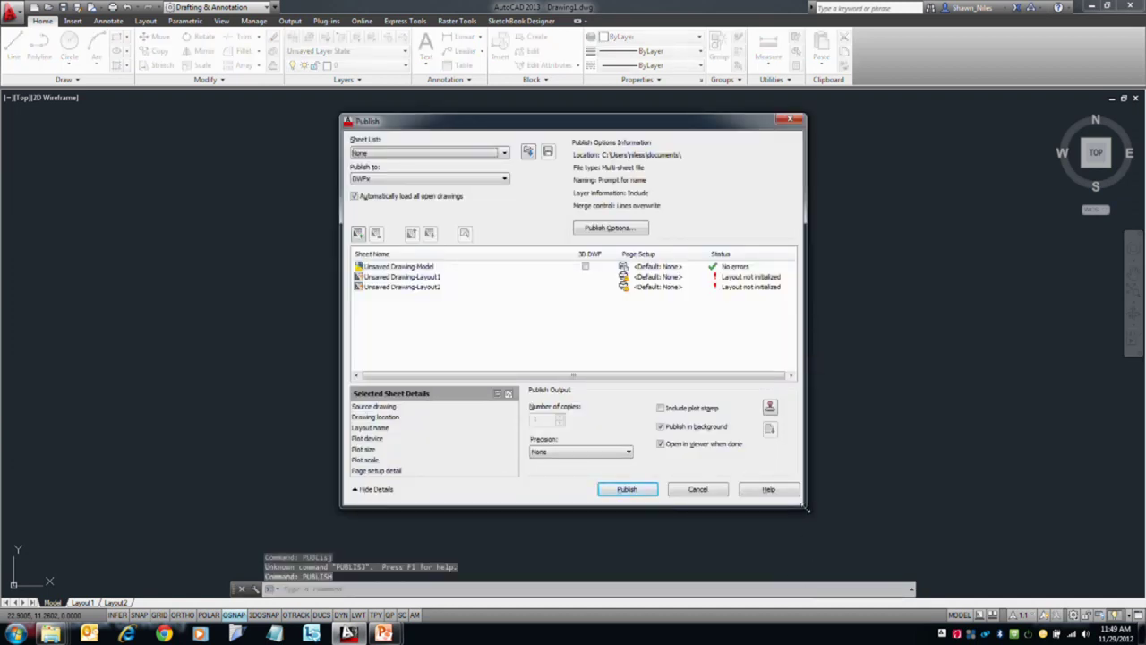
left_click_drag(805, 507, 959, 516)
left_click_drag(507, 125, 413, 124)
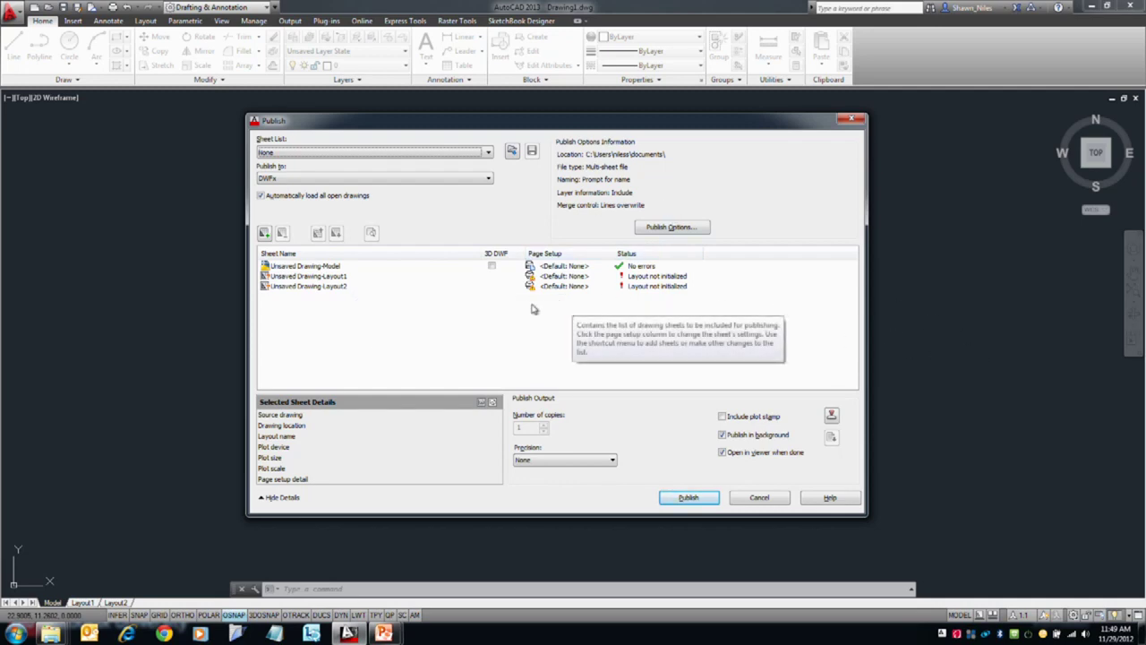
- Remove the unsaved drawing's model, Layout1 and Layout2 sheets from the publish sheet list
left_click(345, 302)
left_click_drag(345, 302, 330, 295)
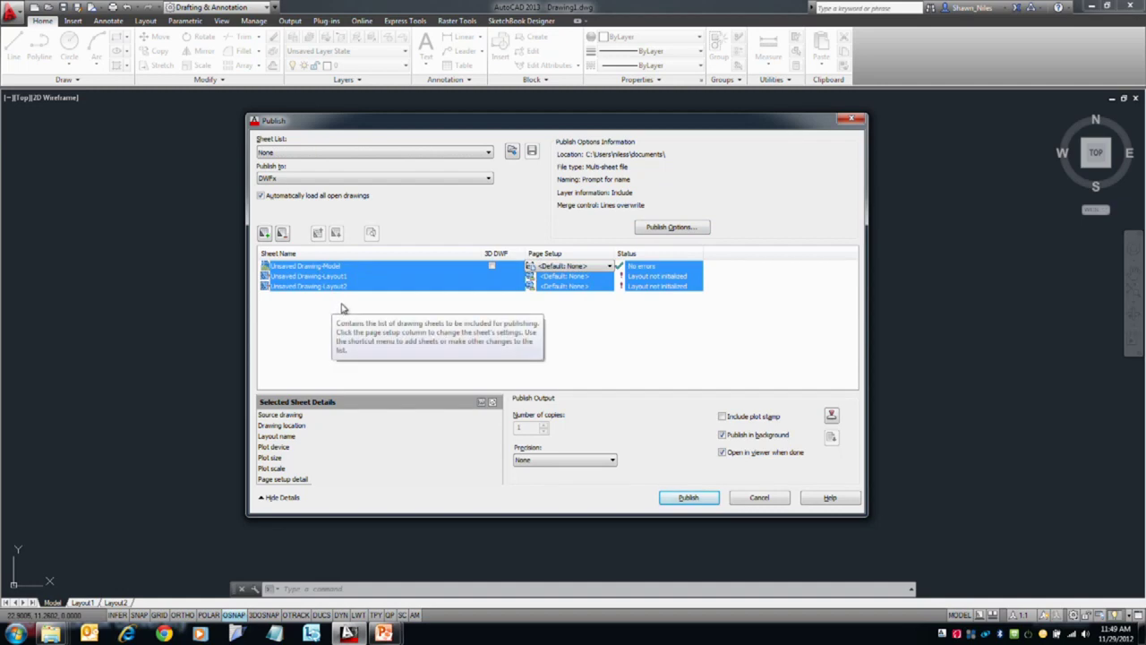
key("Delete")
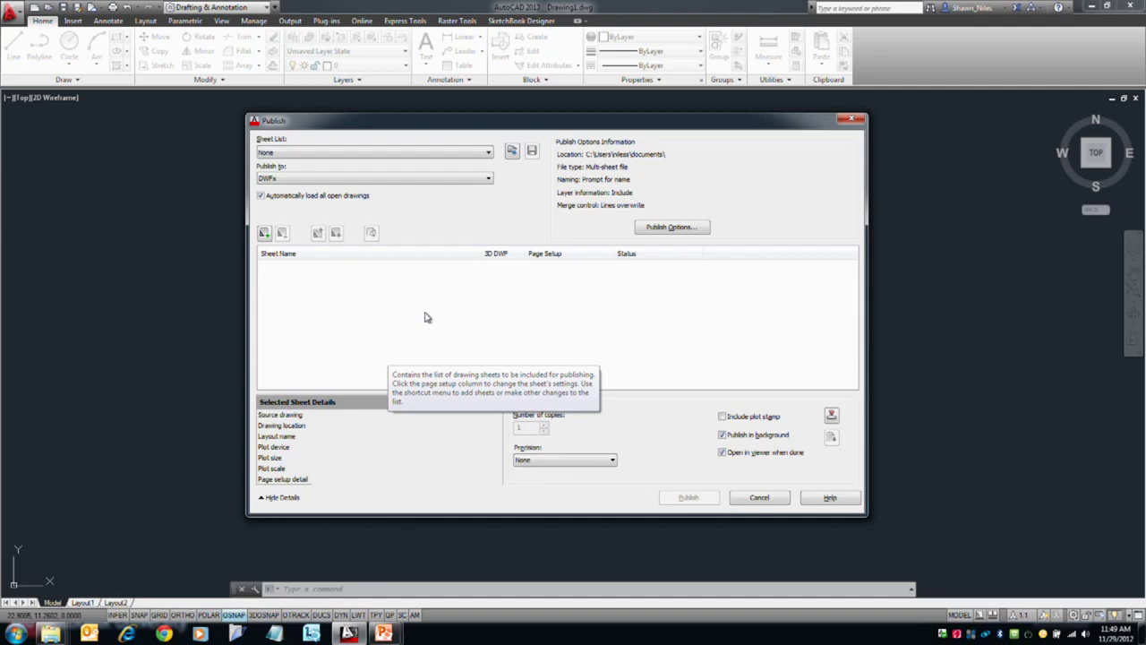
- Add File1.dwg through File4.dwg from the Publish folder to the sheet list with both model and layouts included
left_click(264, 232)
left_click(485, 253)
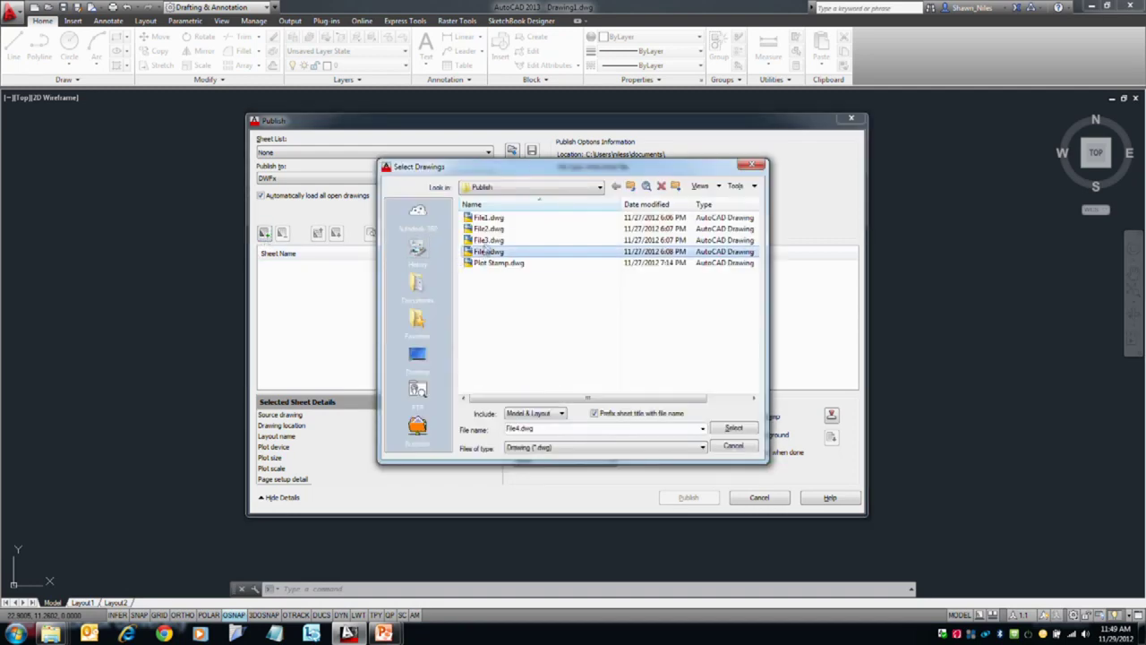
left_click(495, 218, "shift")
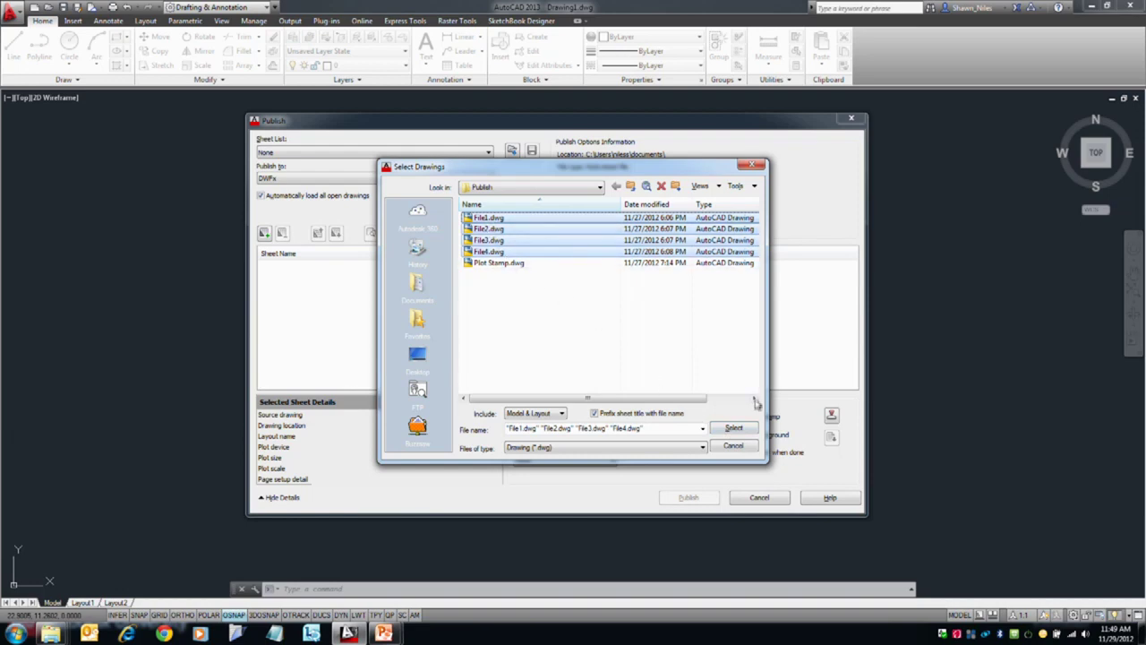
left_click(736, 428)
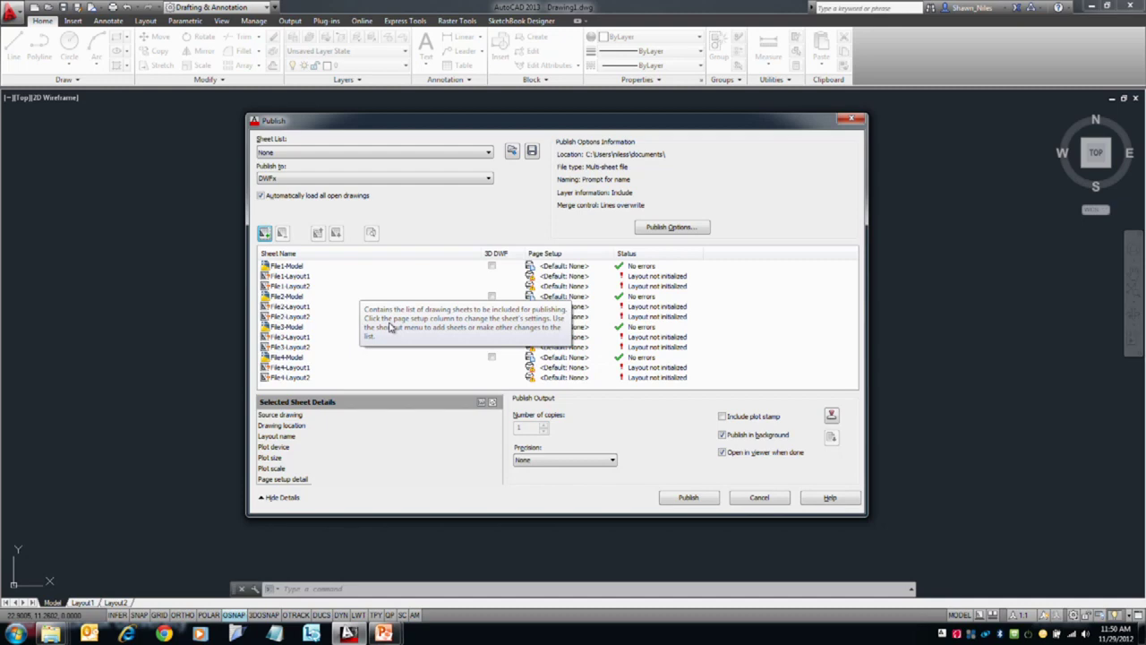
- Turn off Include Model When Adding Sheets and remove all the File1 to File4 sheets from the list
right_click(292, 296)
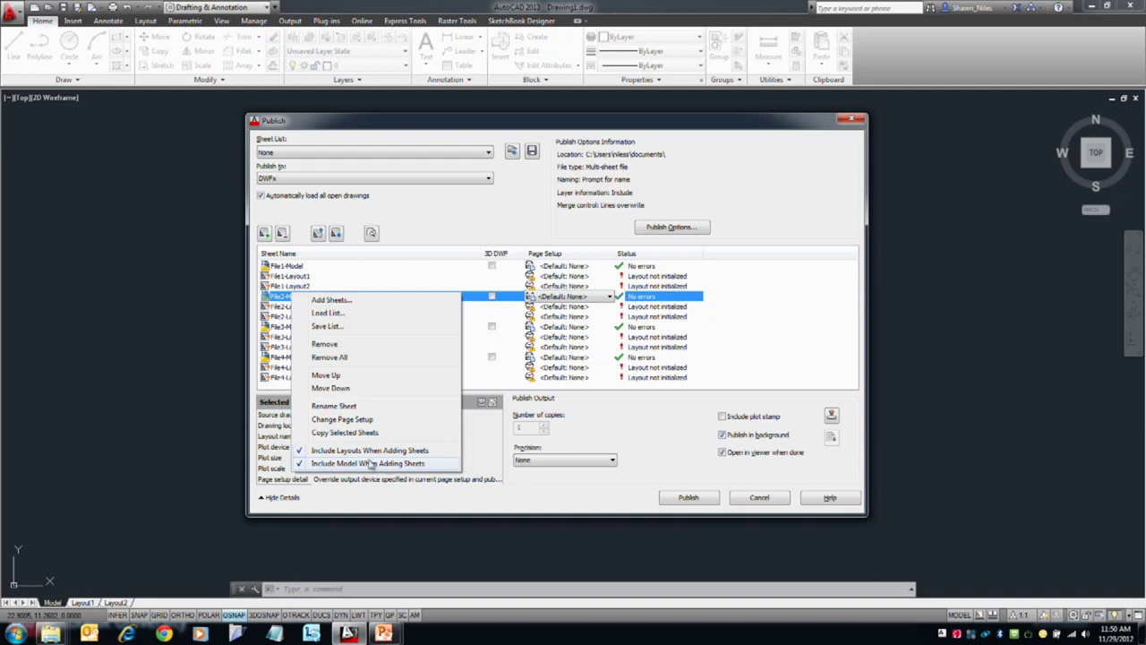
left_click(365, 464)
left_click_drag(322, 377, 293, 297)
left_click(288, 267)
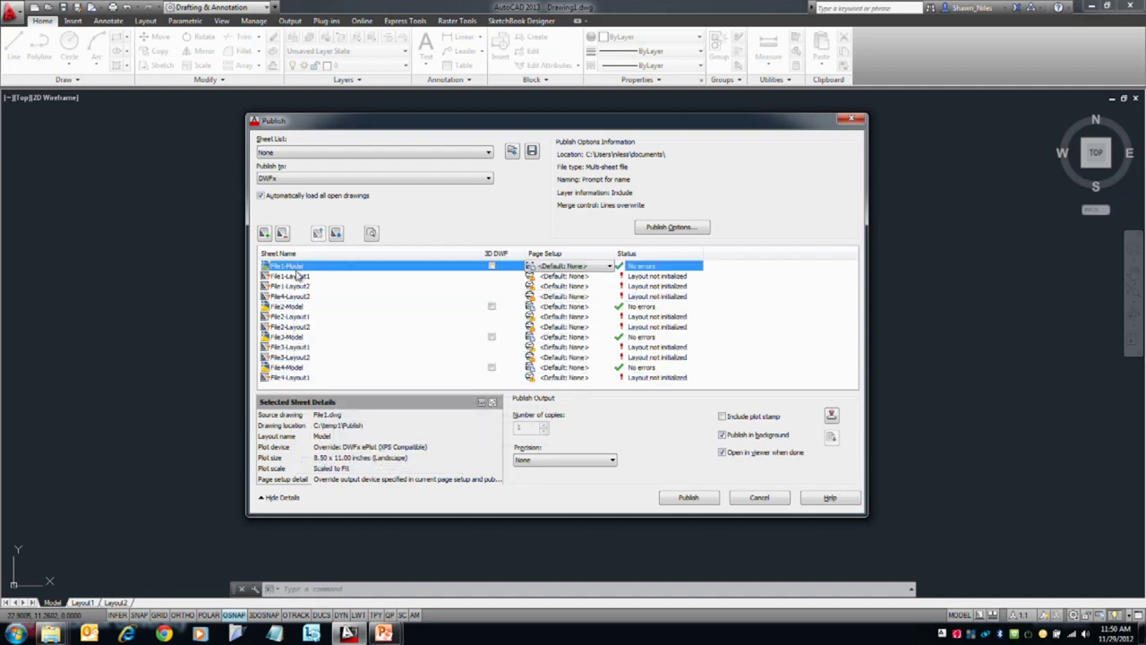
left_click(299, 377, "shift")
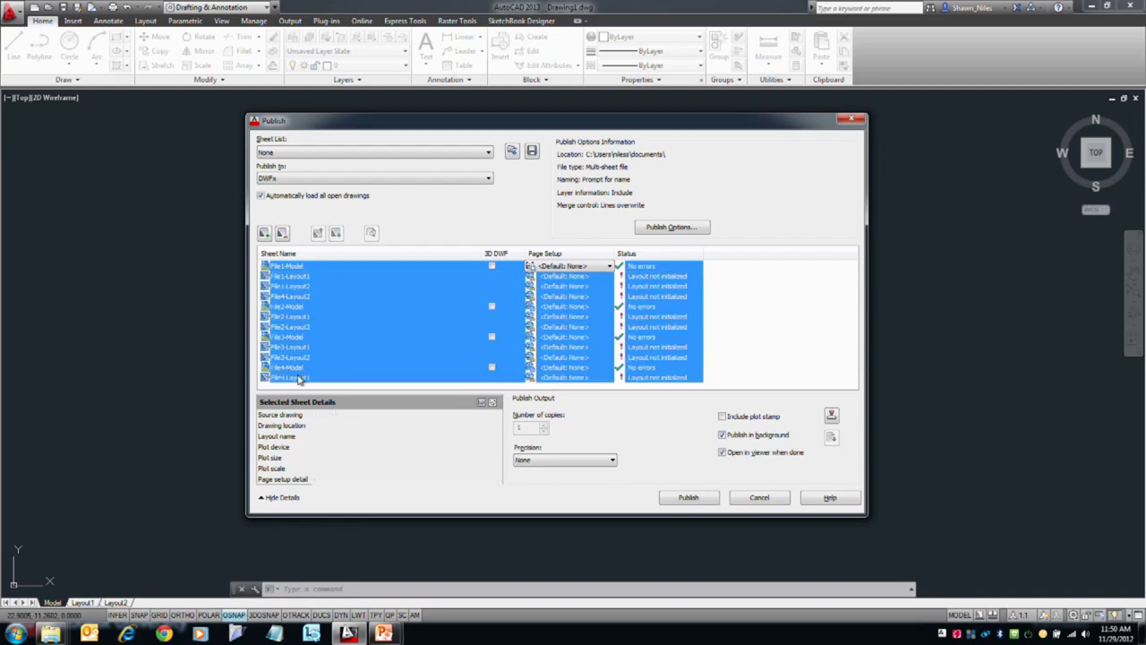
key("Delete")
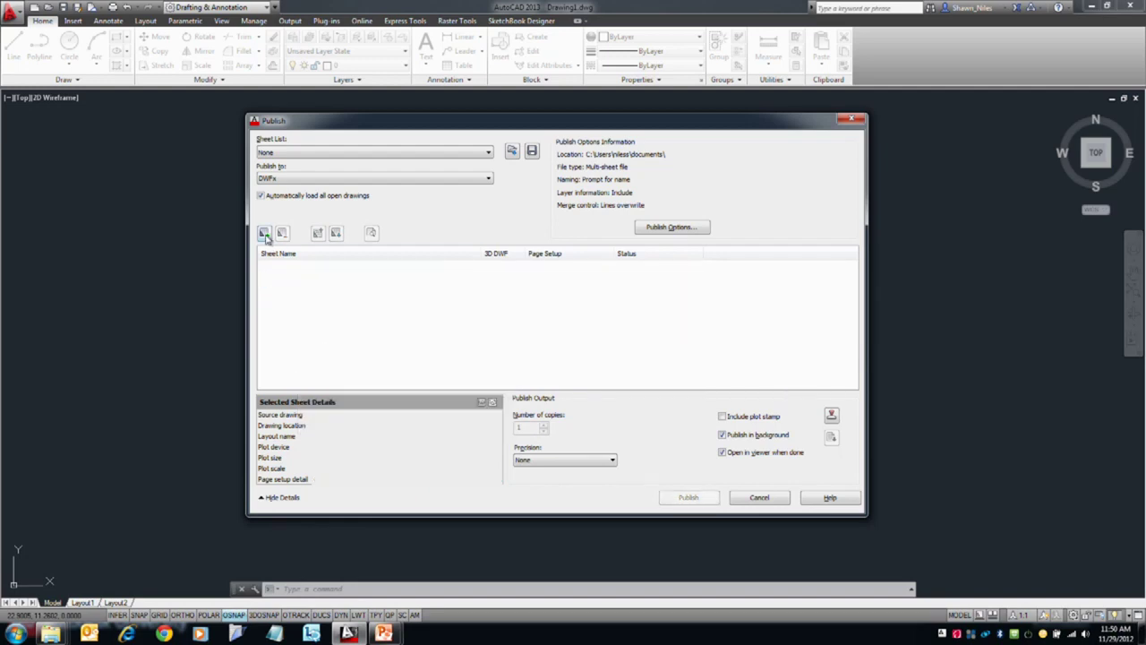
- Add only the layouts of File1.dwg through File4.dwg from the Publish folder to the sheet list
left_click(264, 234)
left_click(480, 253)
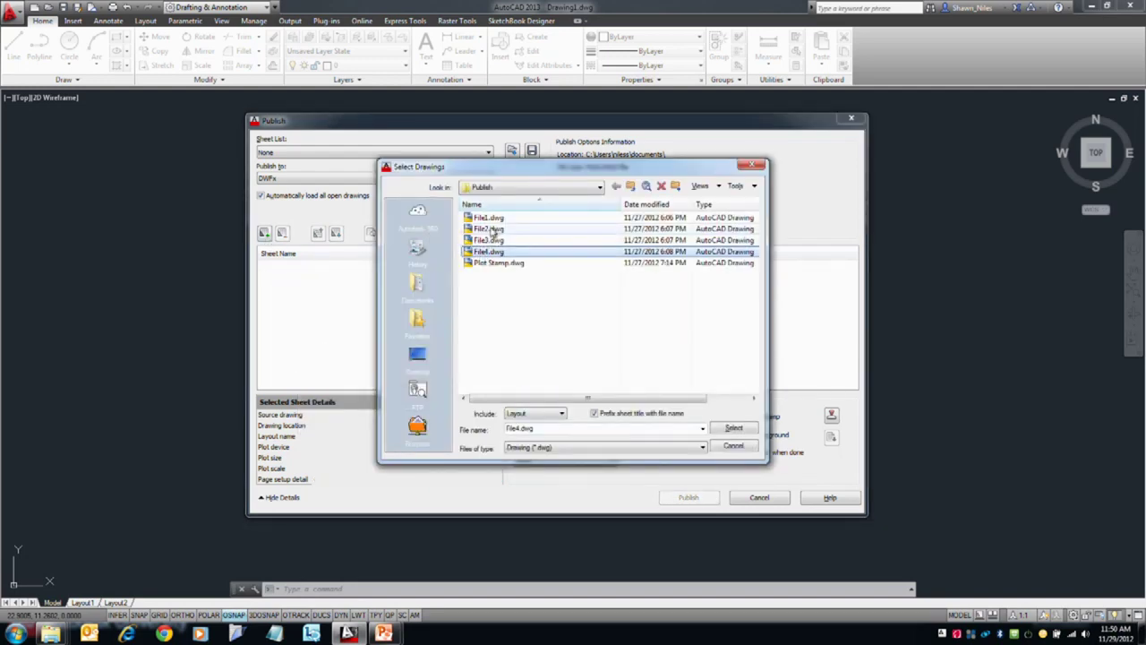
left_click(484, 218, "shift")
left_click(732, 428)
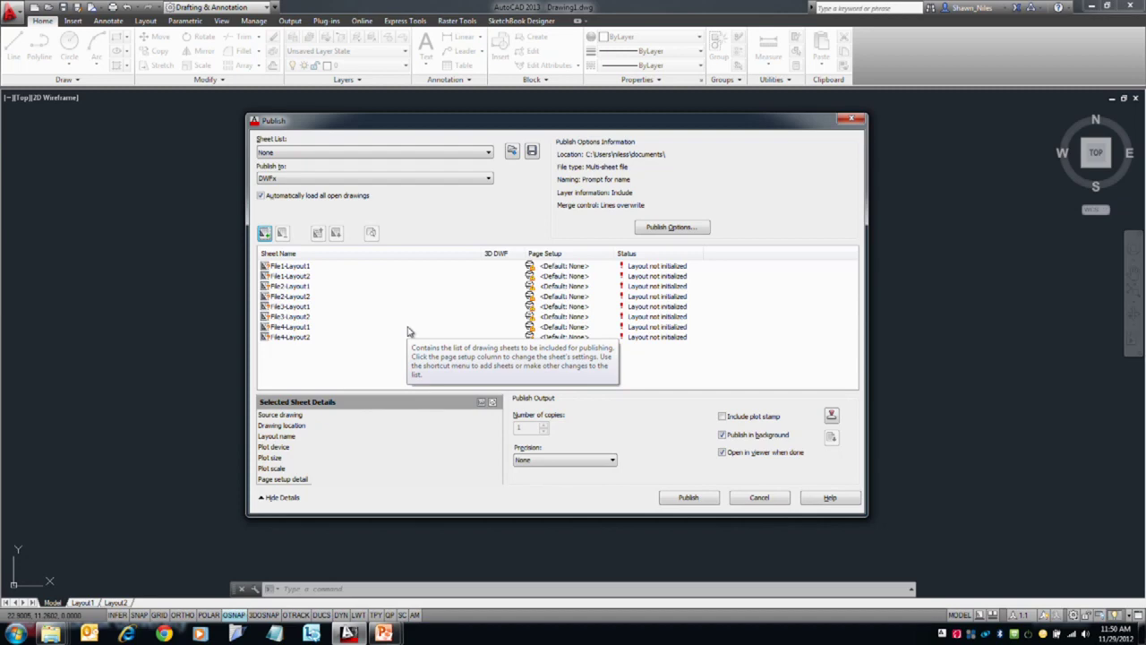
- Remove the File2-Layout2 sheet from the publish sheet list
left_click(306, 296)
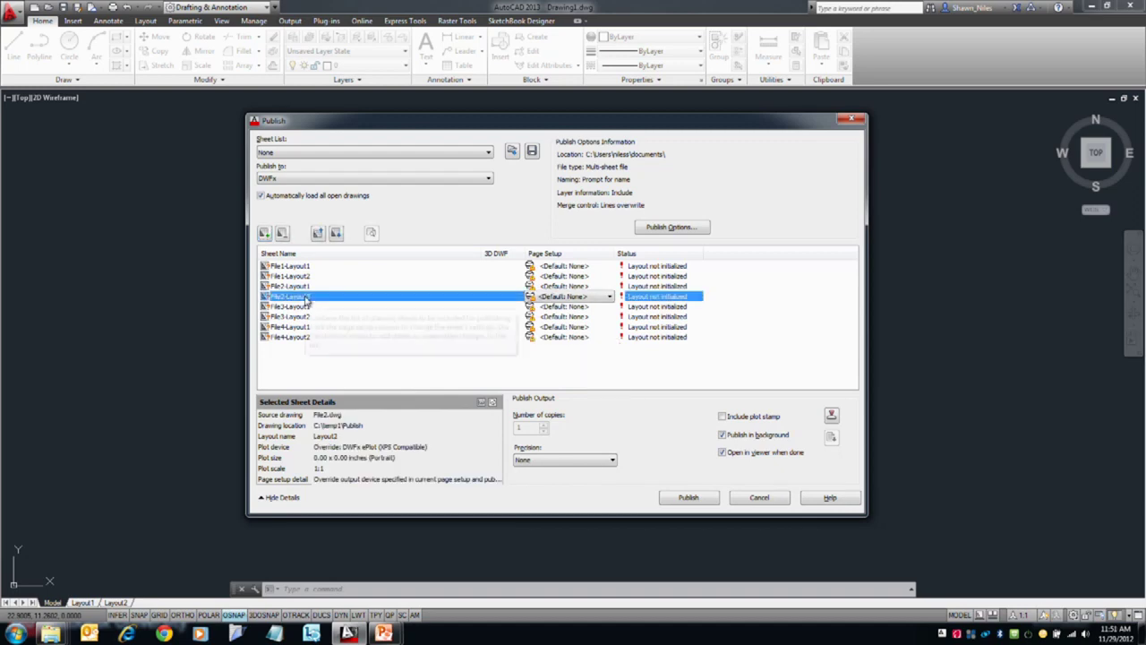
right_click(304, 297)
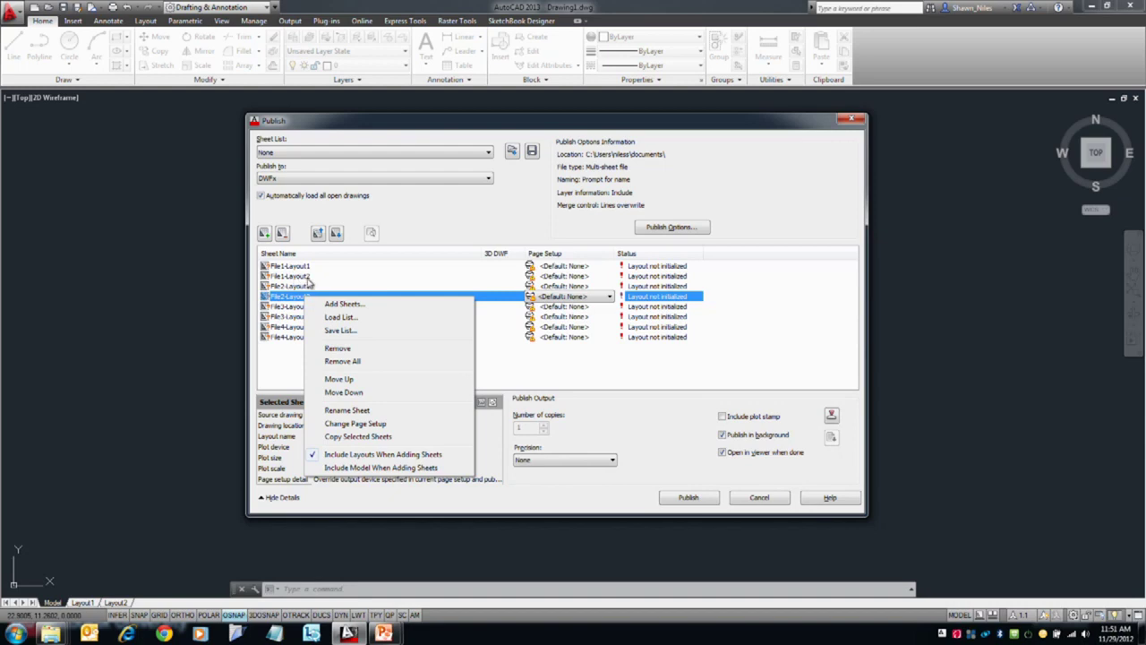
left_click(383, 232)
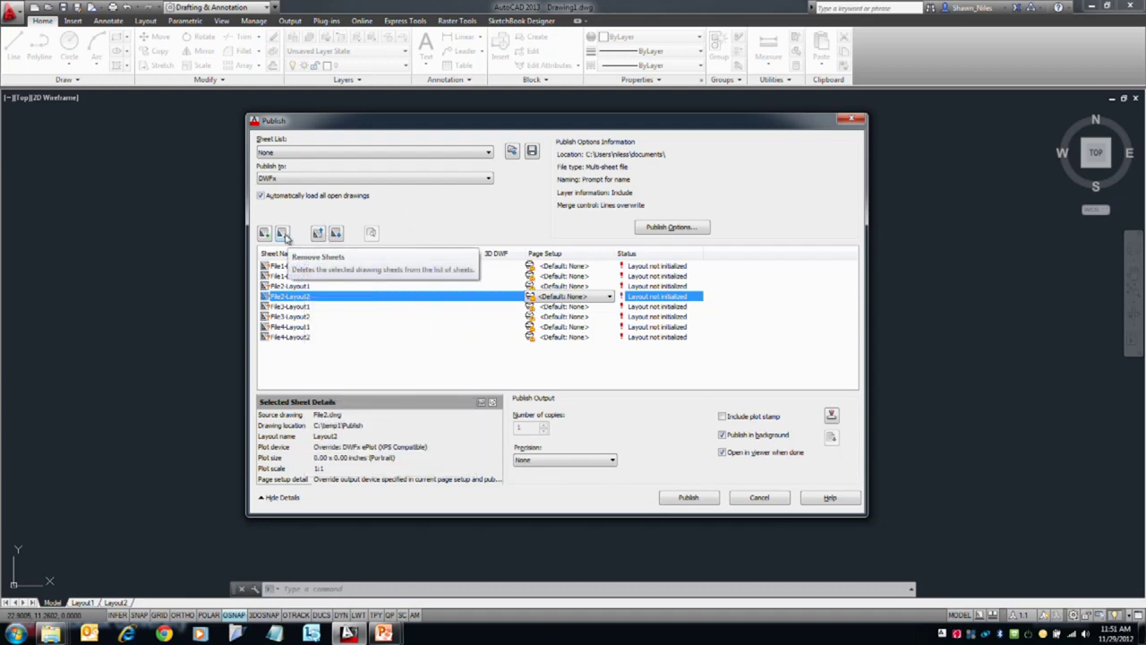
left_click(283, 234)
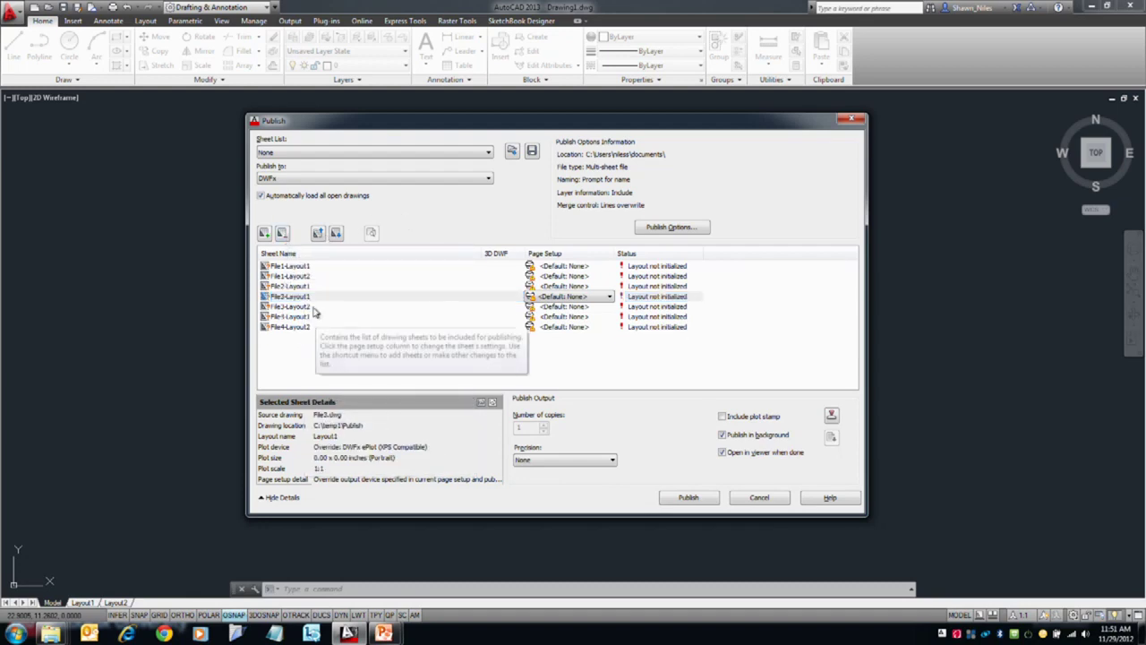
- Move File3-Layout1 to just below File4-Layout1 in the sheet list, and check the page setup choices for File1-Layout1
left_click(318, 234)
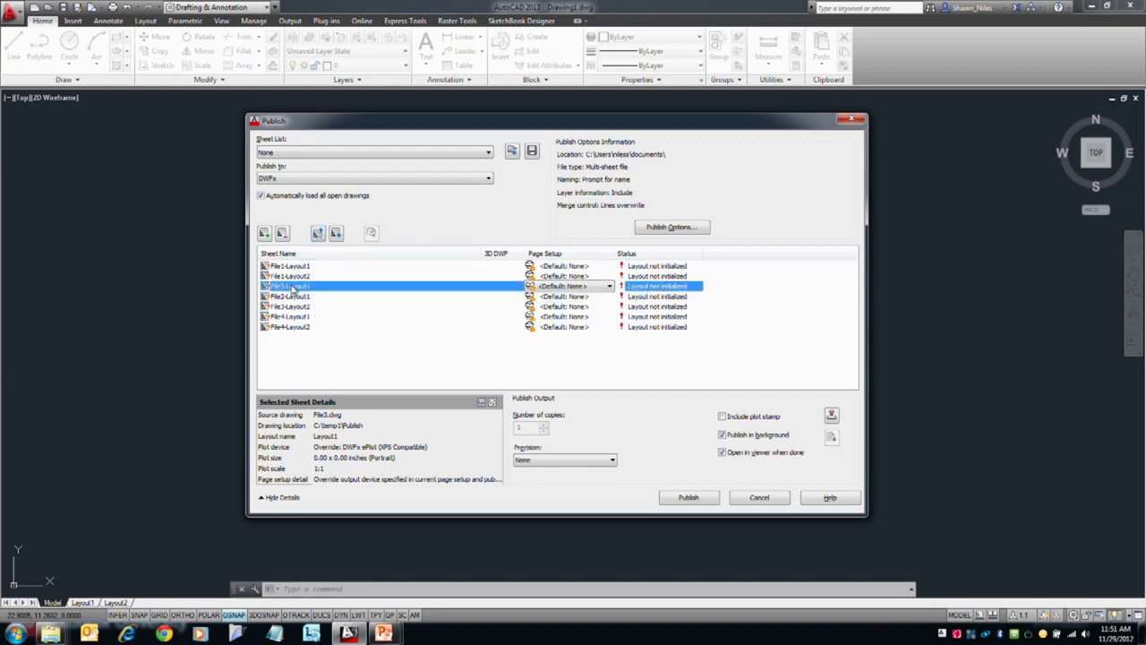
left_click(336, 233)
left_click(336, 234)
left_click(335, 234)
left_click(319, 233)
left_click(333, 235)
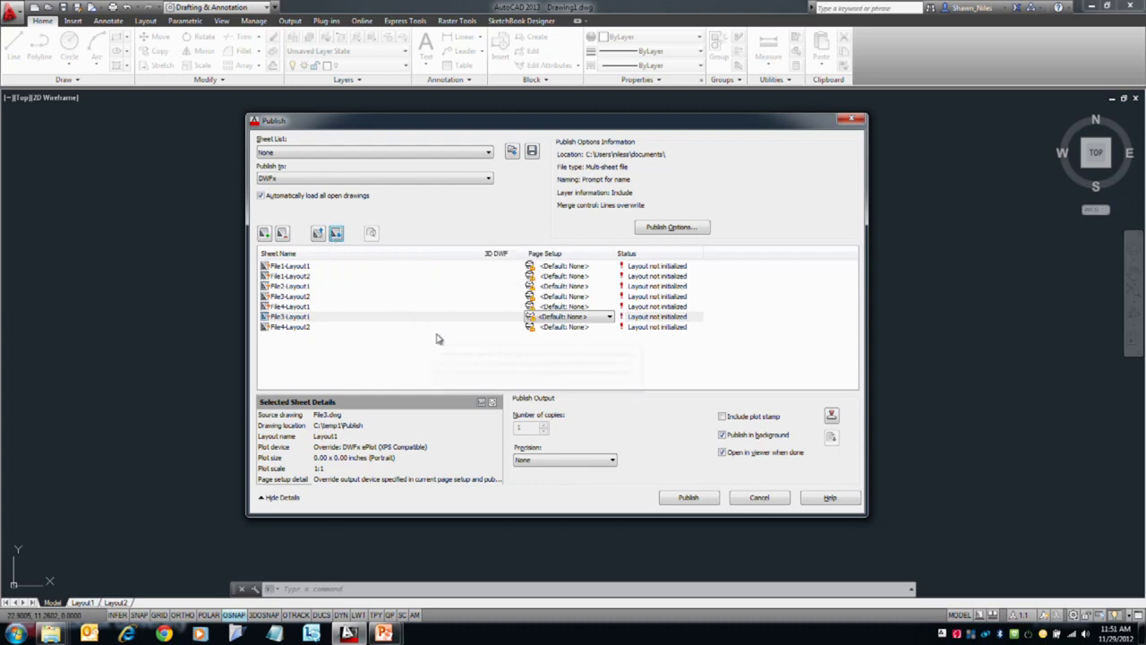
left_click(593, 268)
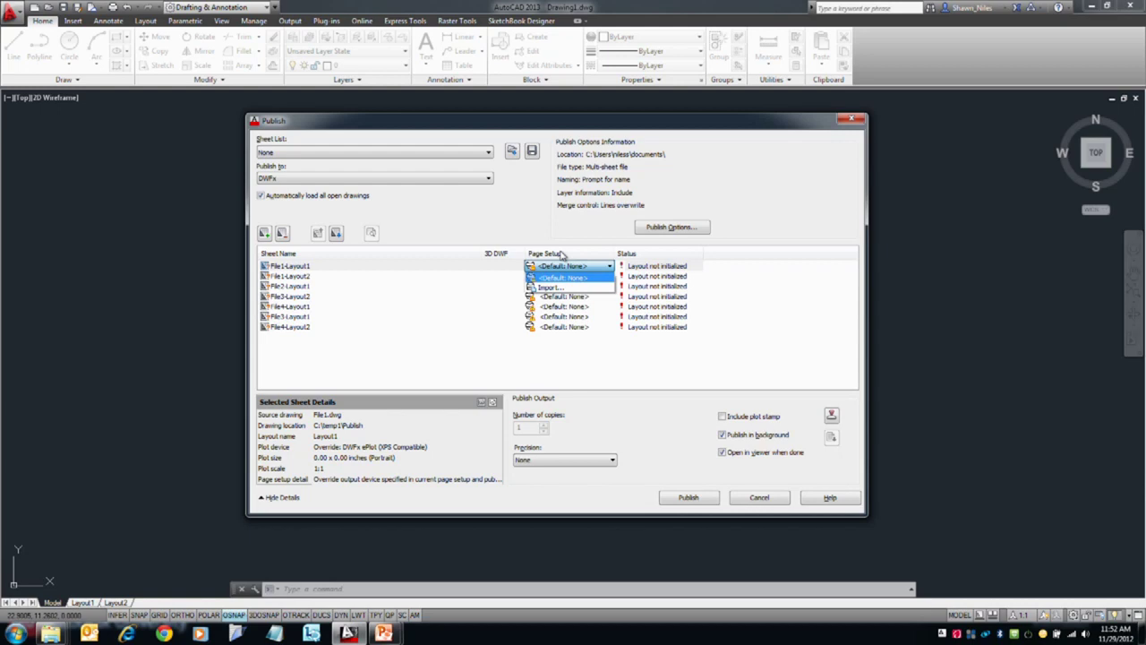
left_click(758, 231)
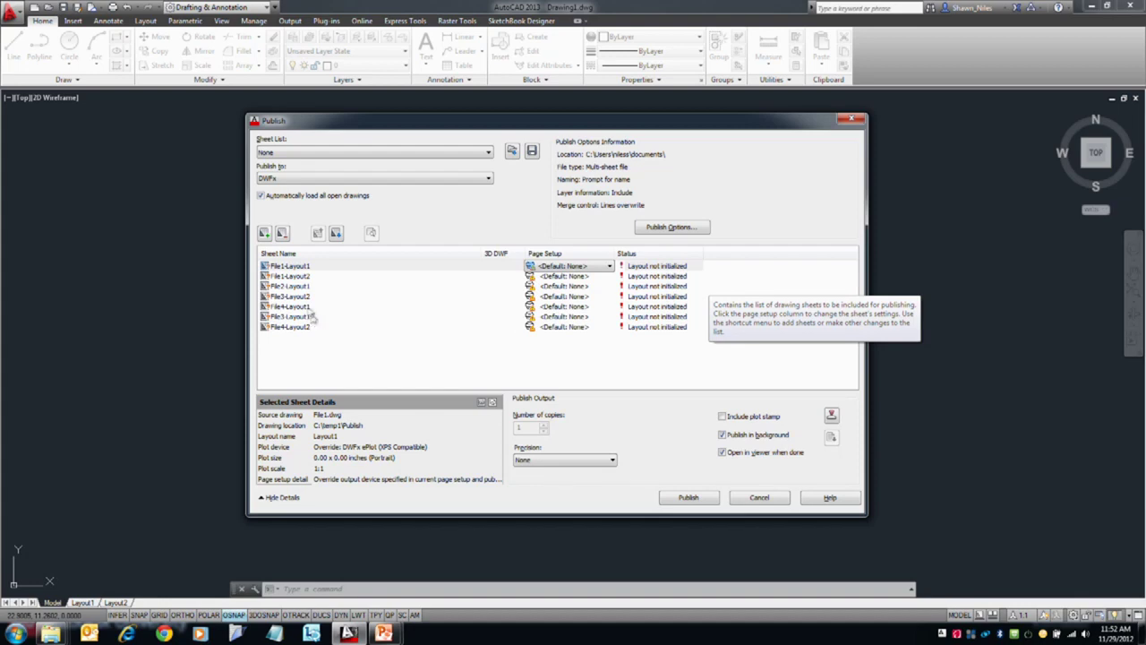
- Turn on Include Model When Adding Sheets and remove all sheets from the publish list
right_click(305, 297)
left_click(367, 463)
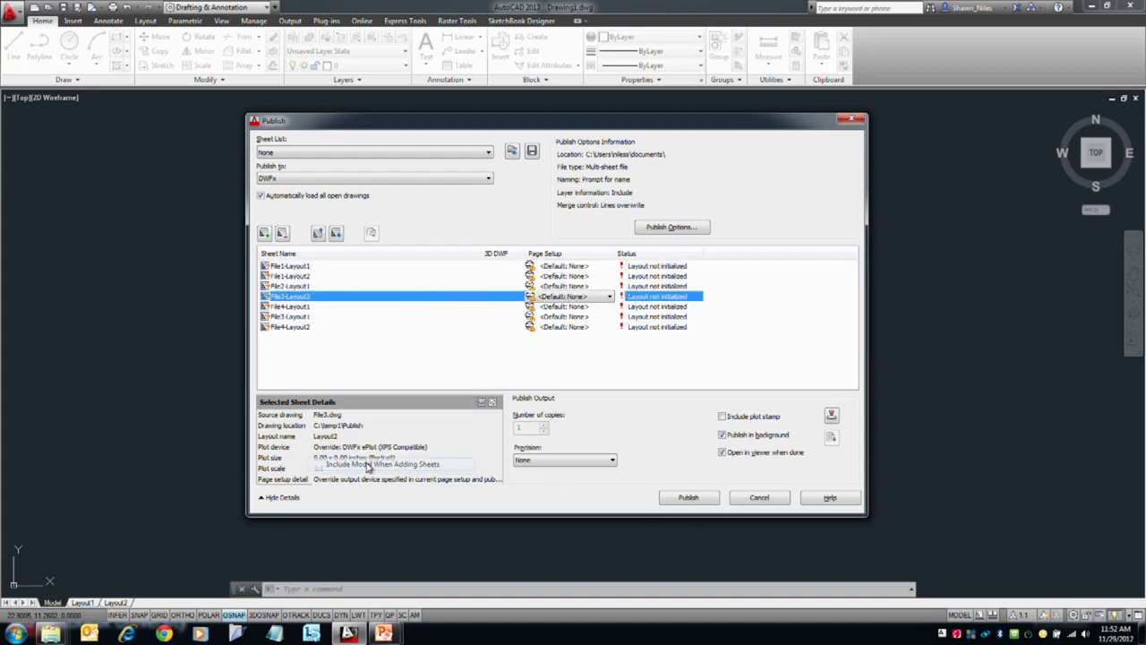
left_click_drag(325, 351, 298, 269)
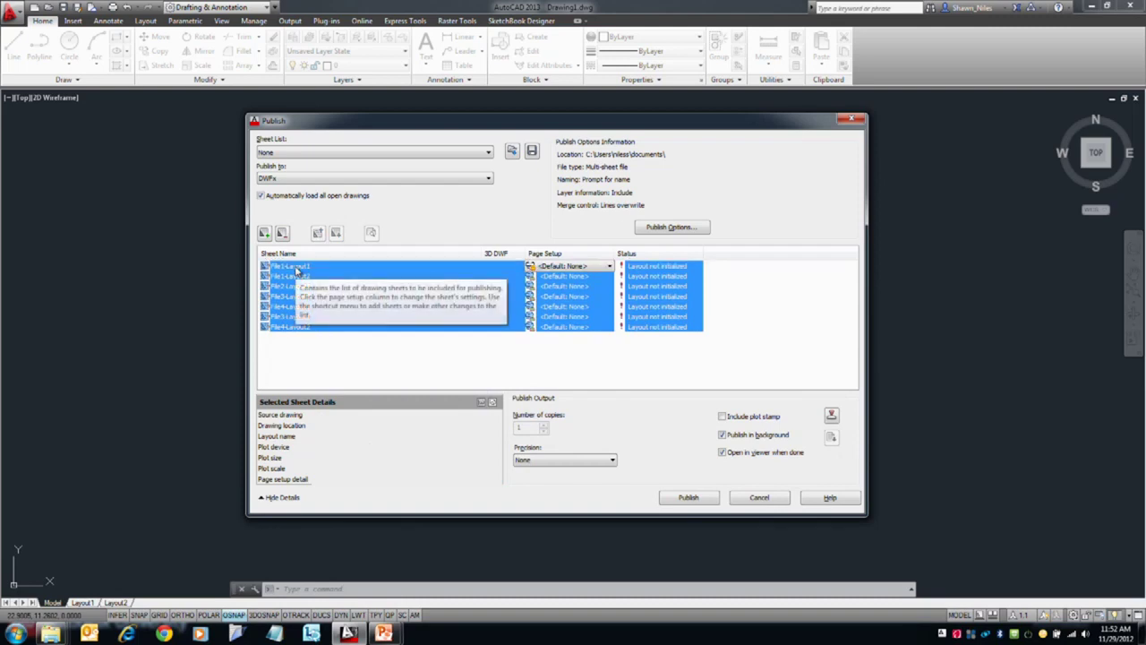
key("Delete")
- Add File1.dwg through File4.dwg from the Publish folder with both model and layouts included
left_click(265, 234)
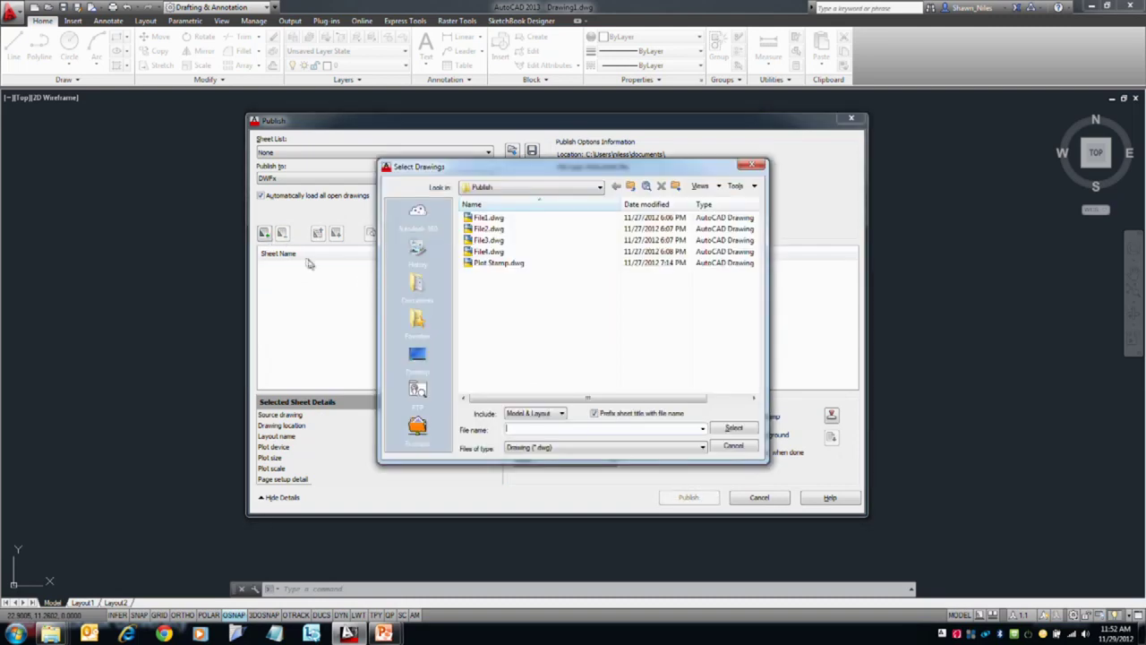
left_click(484, 252)
left_click(488, 218, "shift")
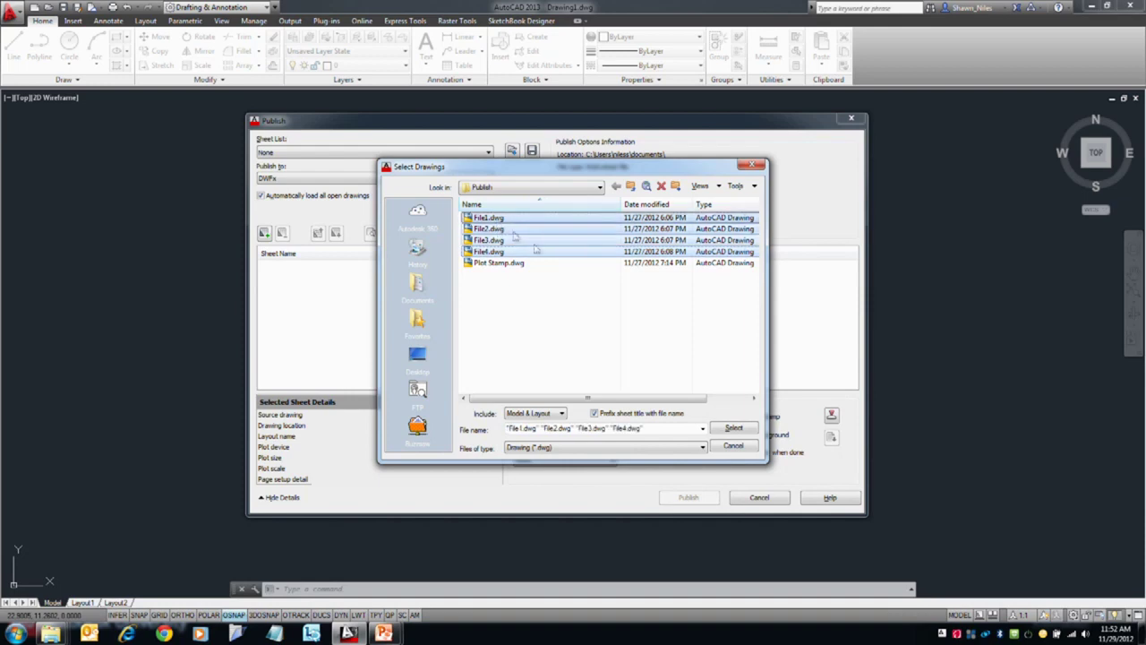
left_click(734, 427)
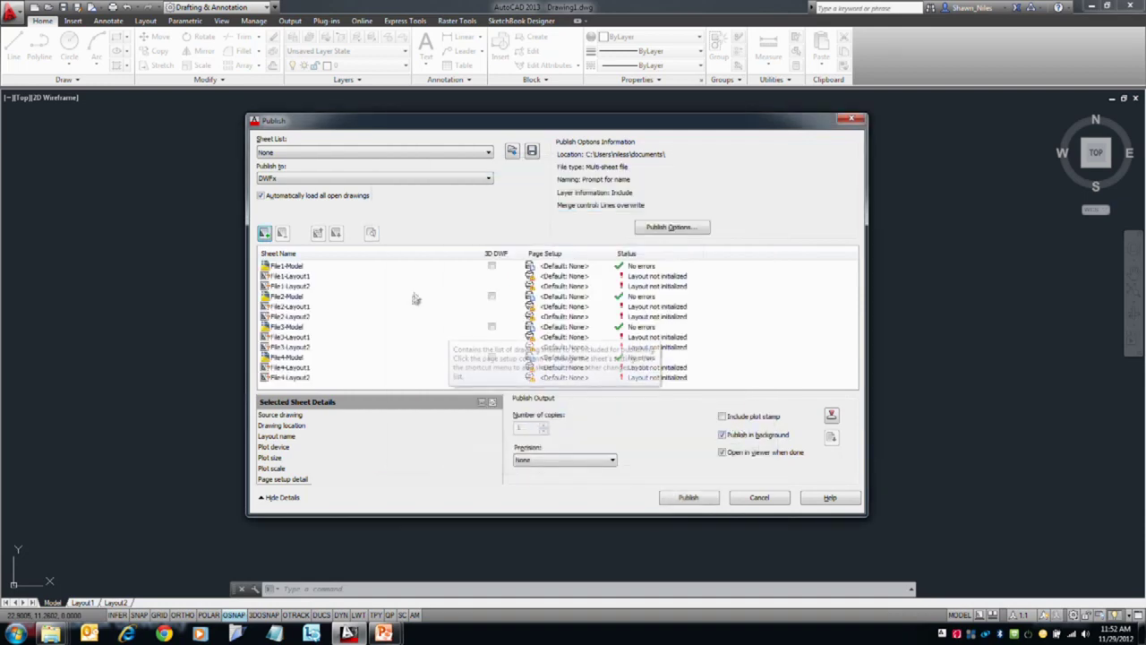
- Save the current sheet list as Drawing1.dsd in My Documents, and look at loading a list without loading one
left_click(414, 158)
left_click(415, 160)
left_click(511, 154)
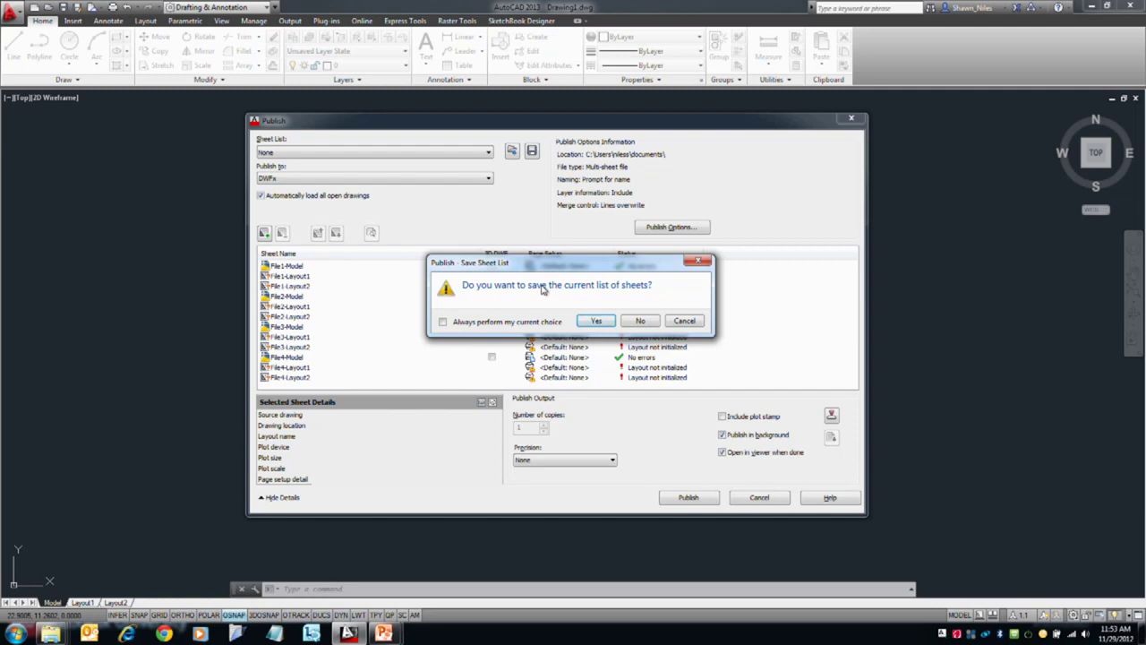
left_click(596, 321)
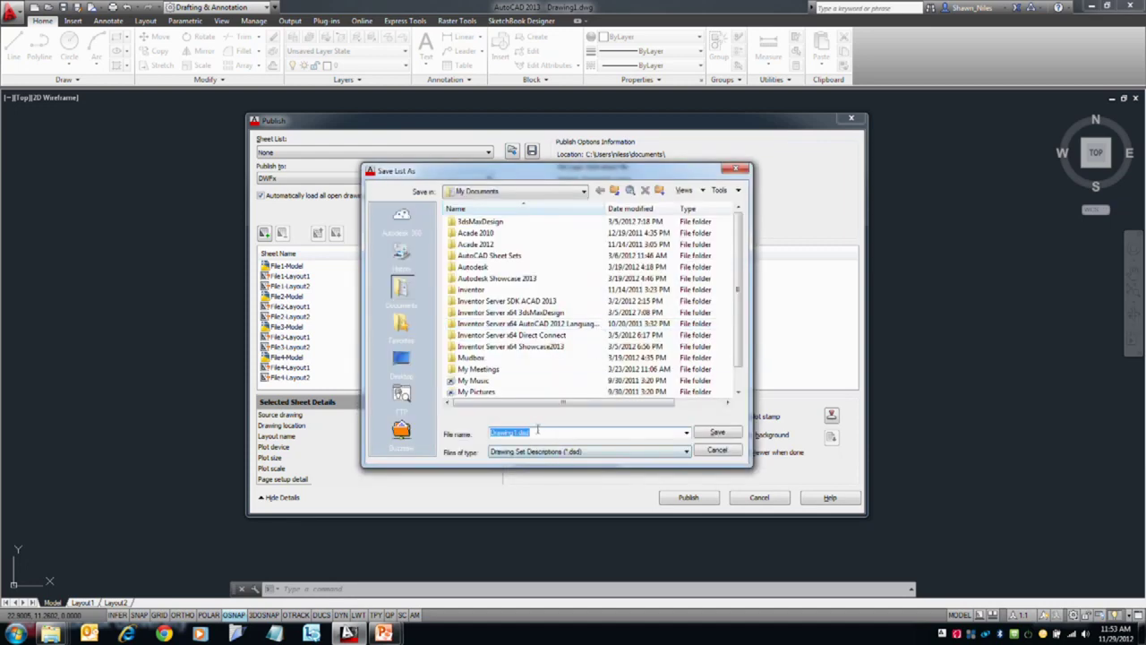
left_click(714, 432)
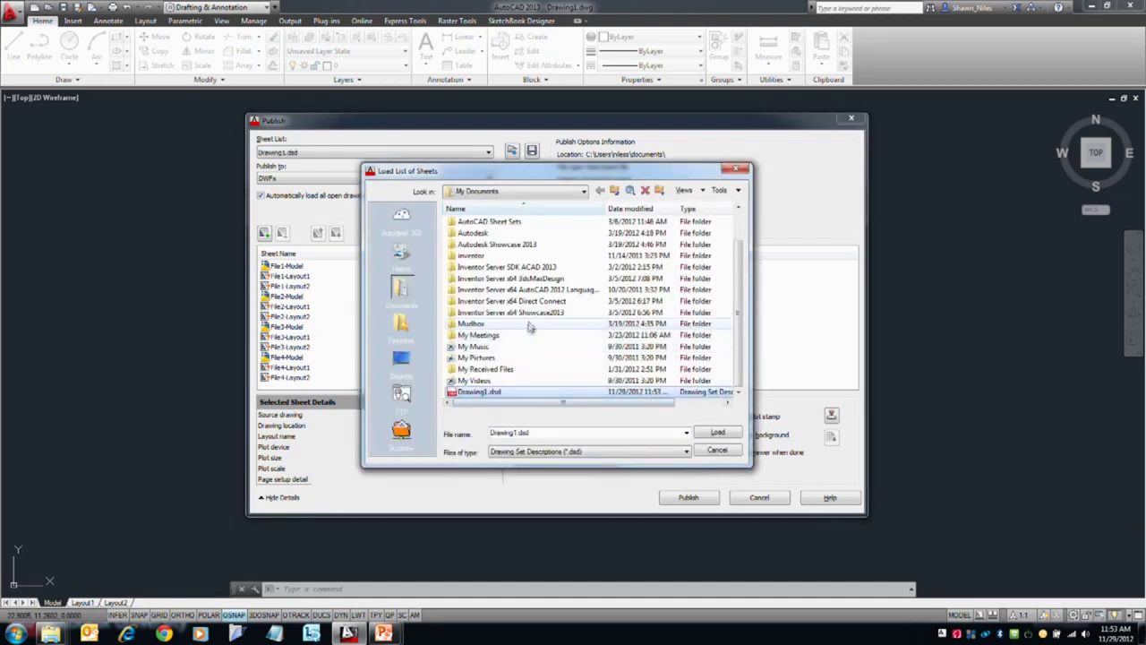
left_click(714, 450)
left_click(513, 153)
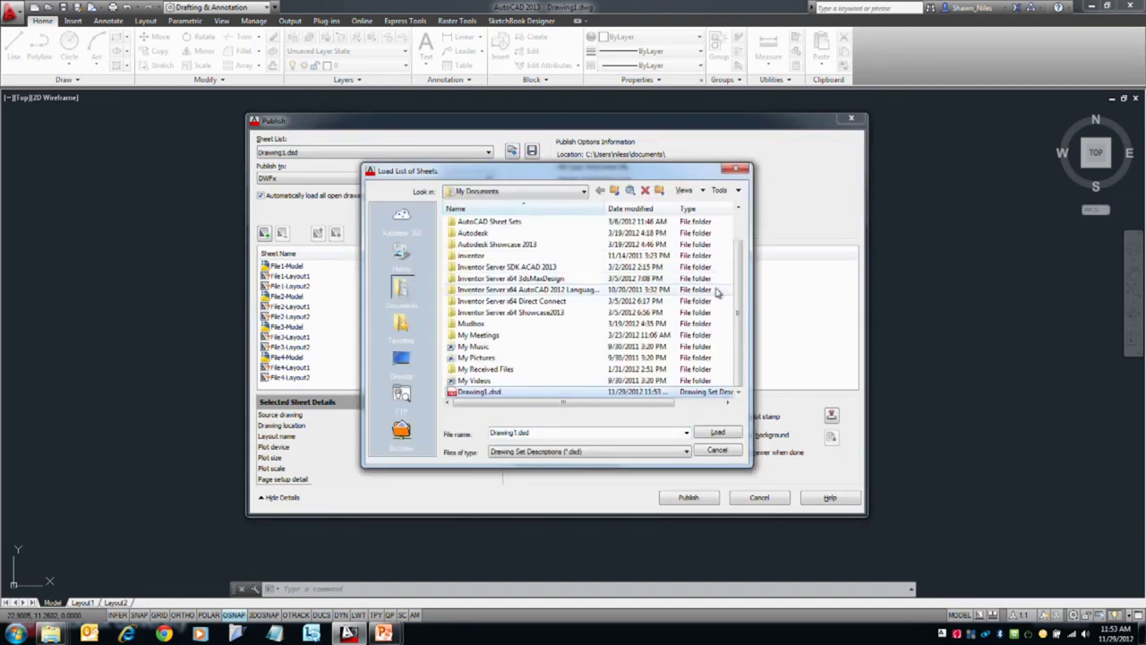
left_click(735, 170)
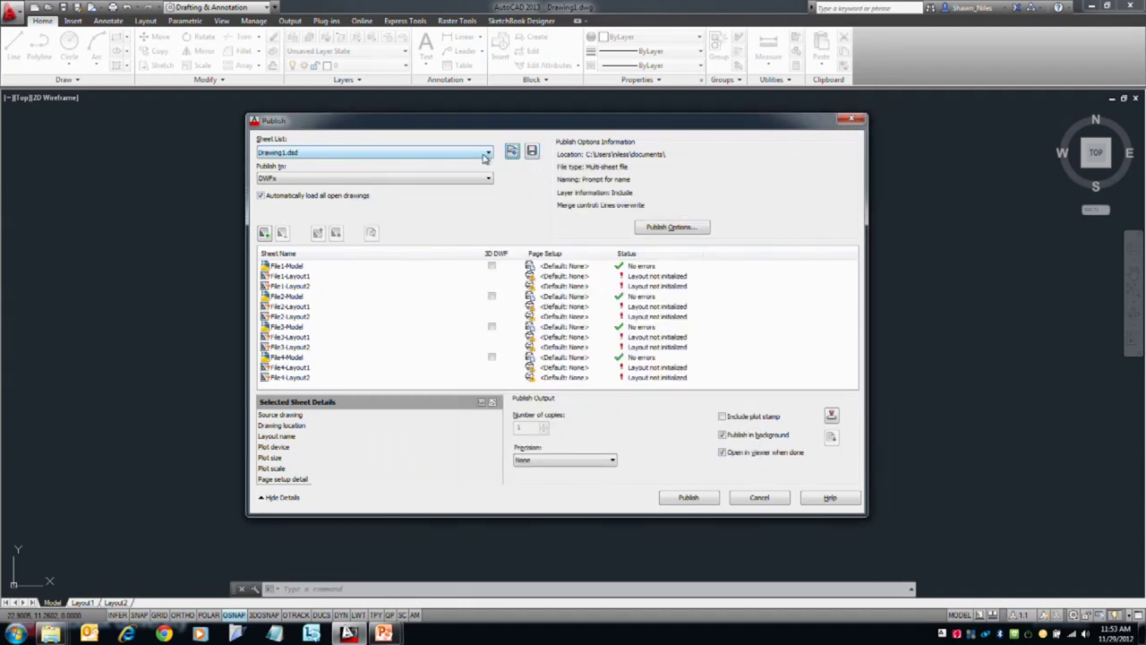
- Check the available publish formats, and open an enlarged Publish Options dialog to examine the file type and naming choices
left_click(401, 180)
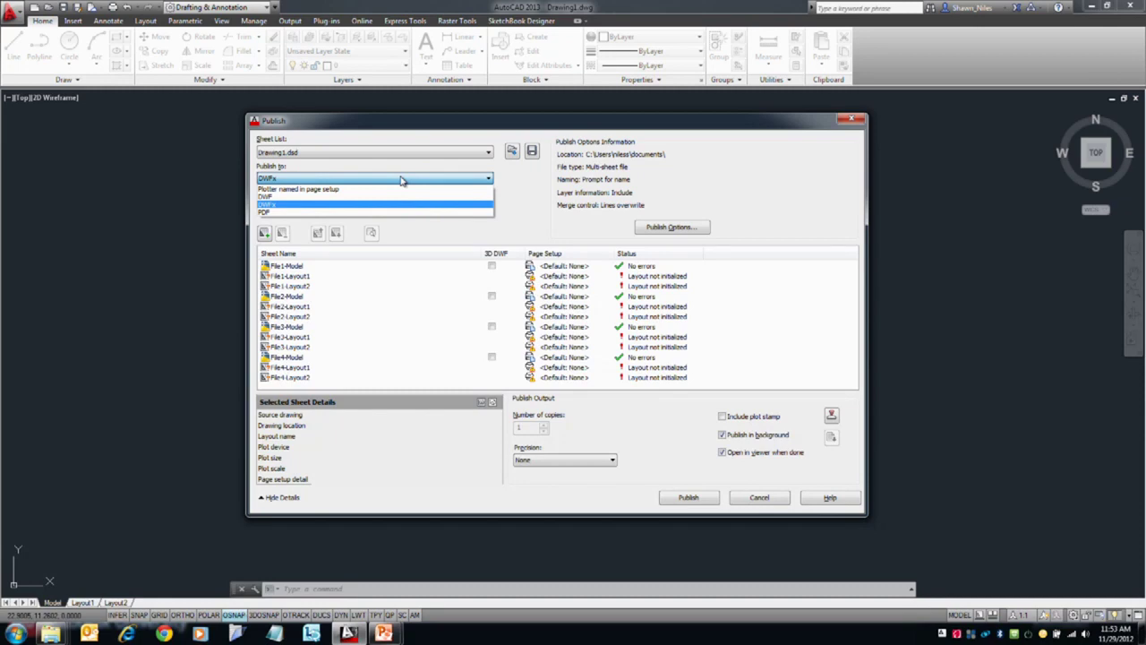
left_click(542, 217)
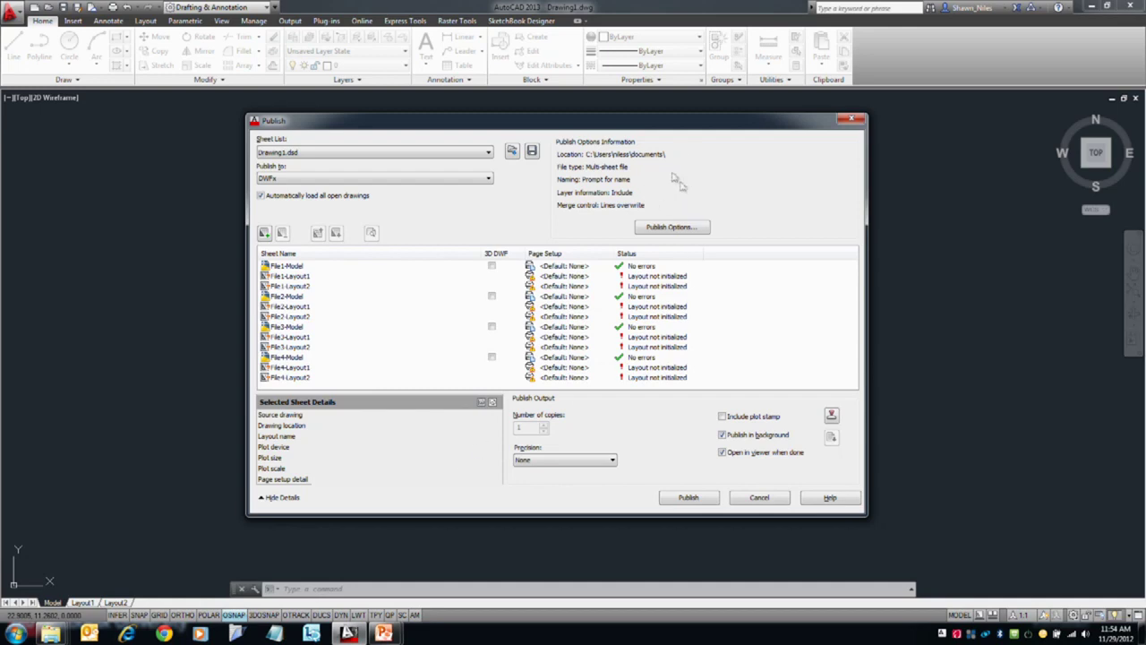
left_click(672, 228)
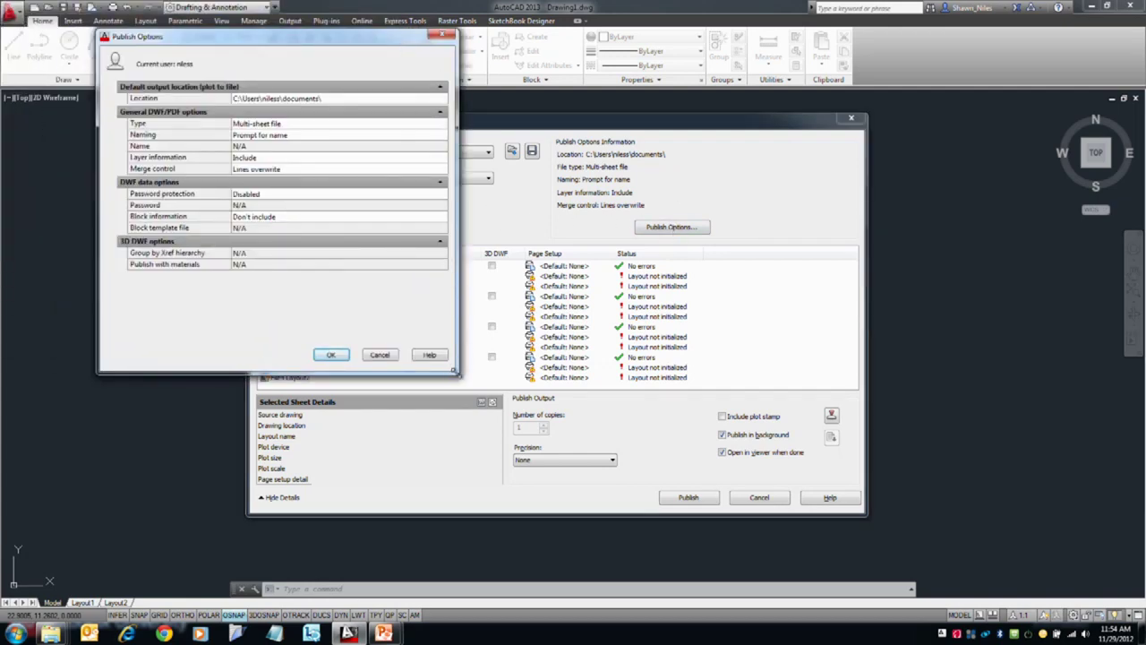
left_click_drag(455, 371, 561, 414)
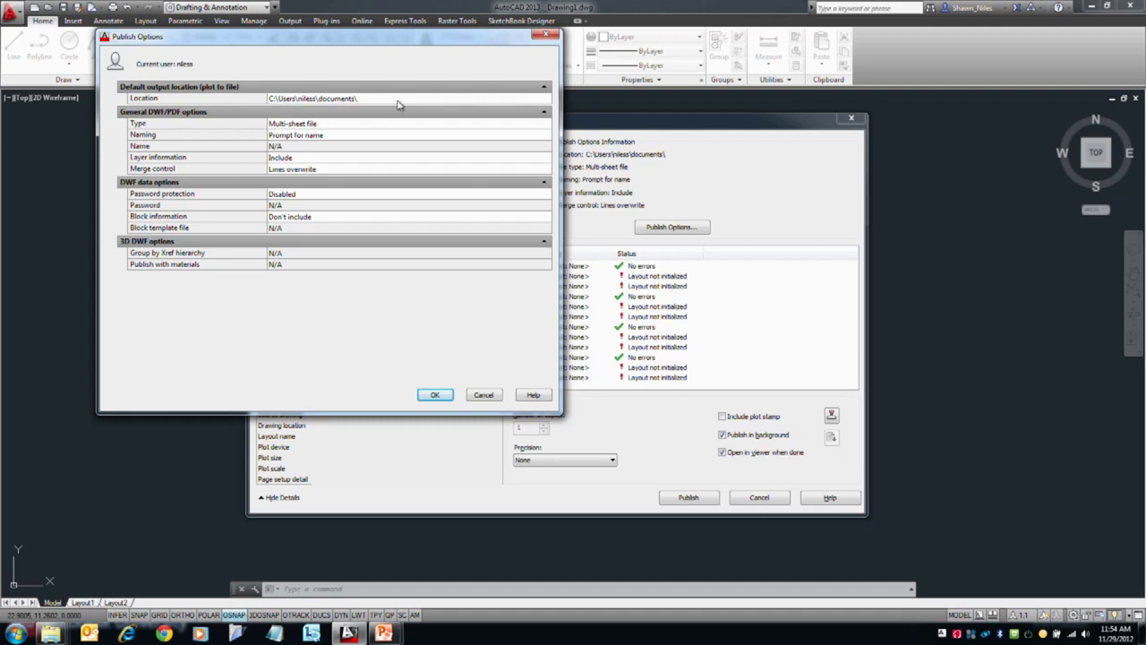
left_click(338, 126)
left_click(338, 126)
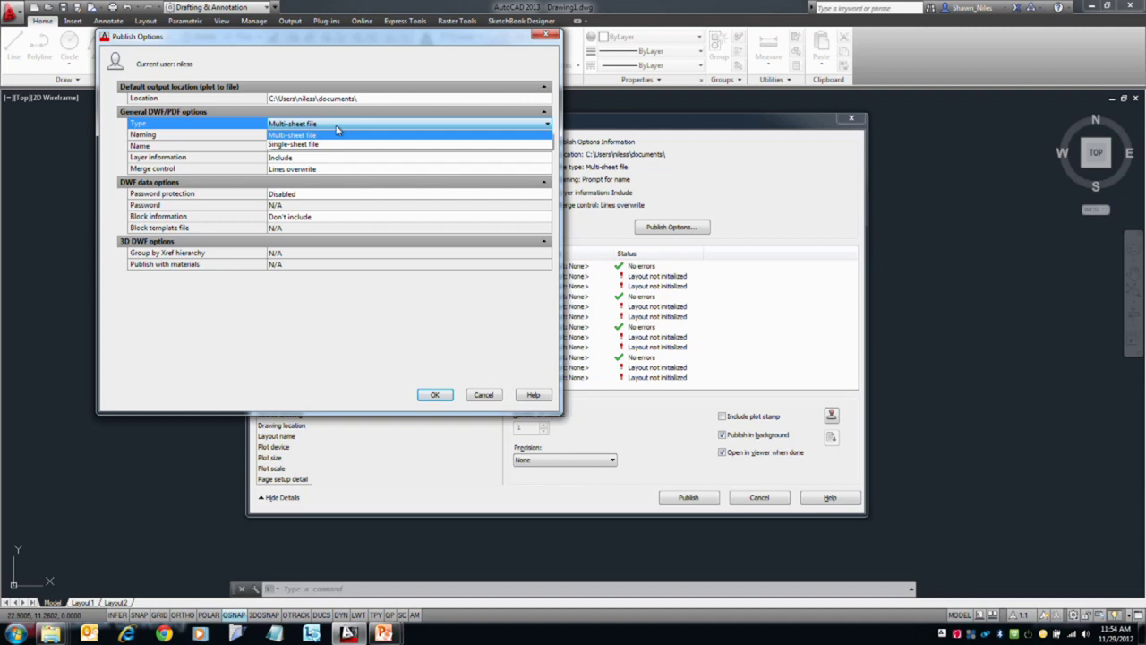
left_click(336, 132)
left_click(332, 136)
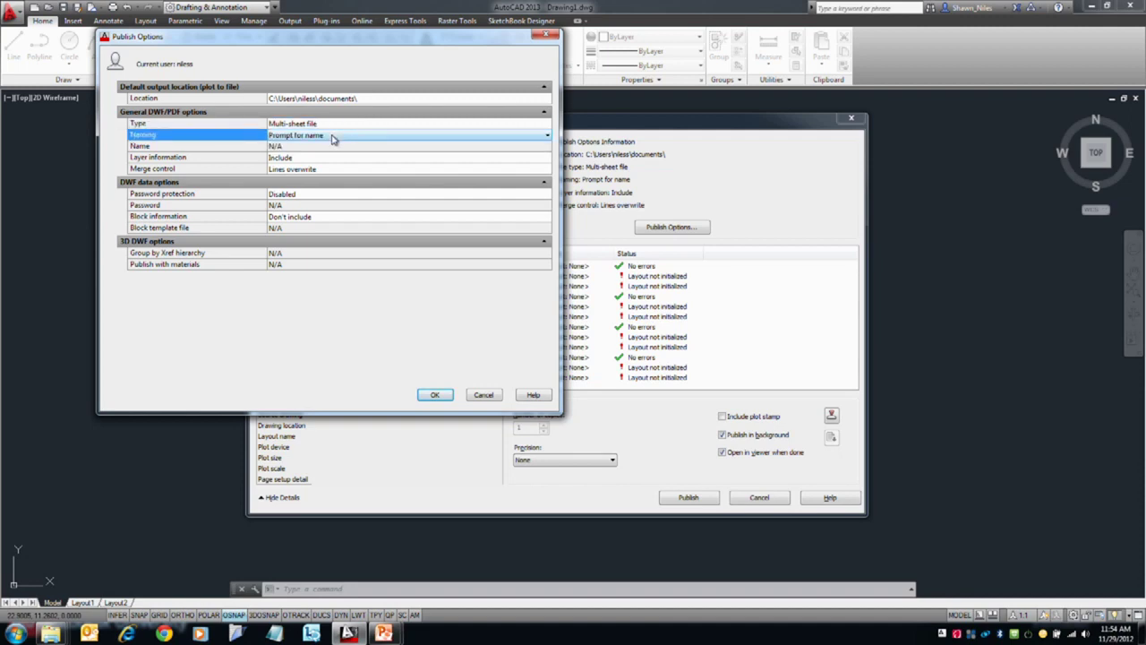
left_click(331, 137)
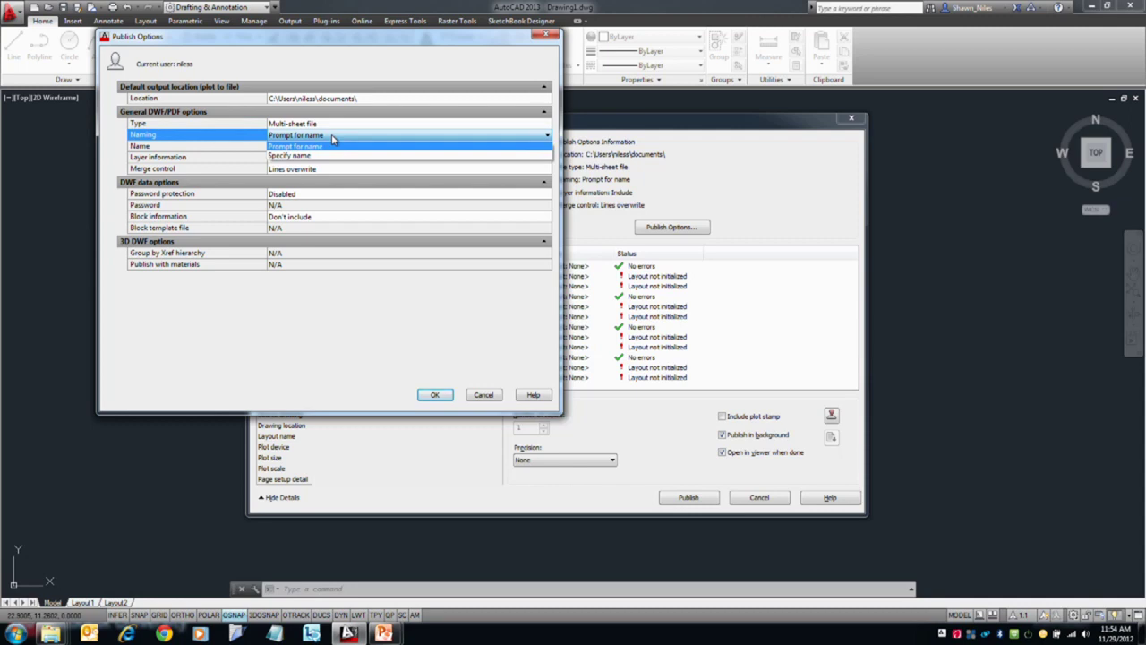
left_click(328, 146)
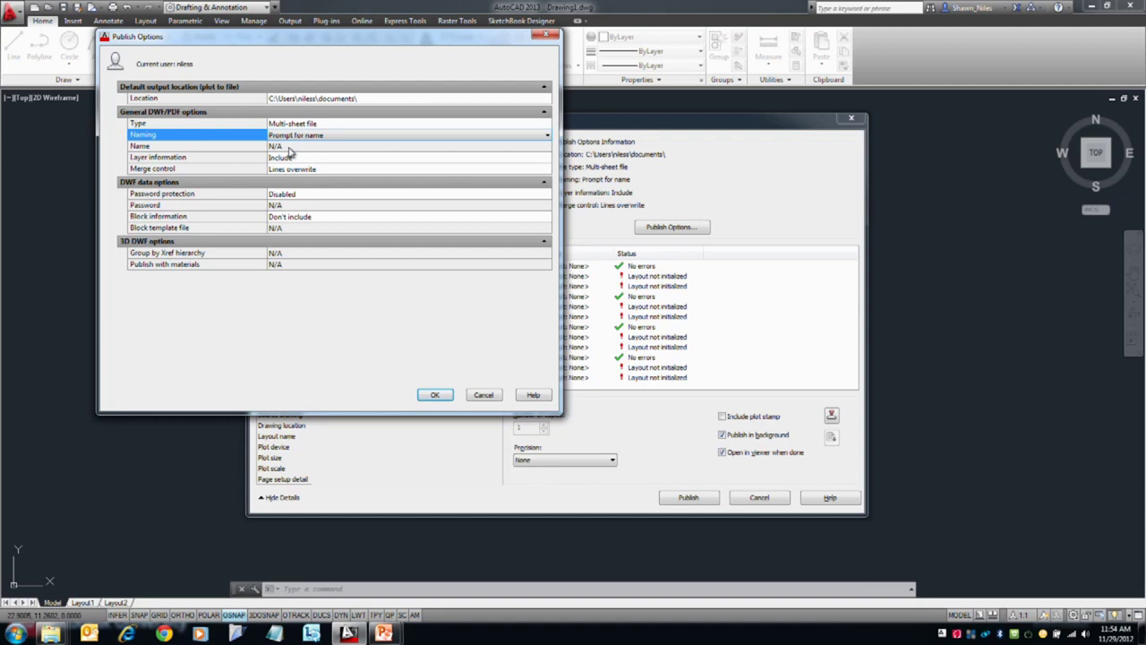
- Set the DWF/PDF naming to Specify name with the name Drawing1, and change the type to Single-sheet file
left_click(299, 136)
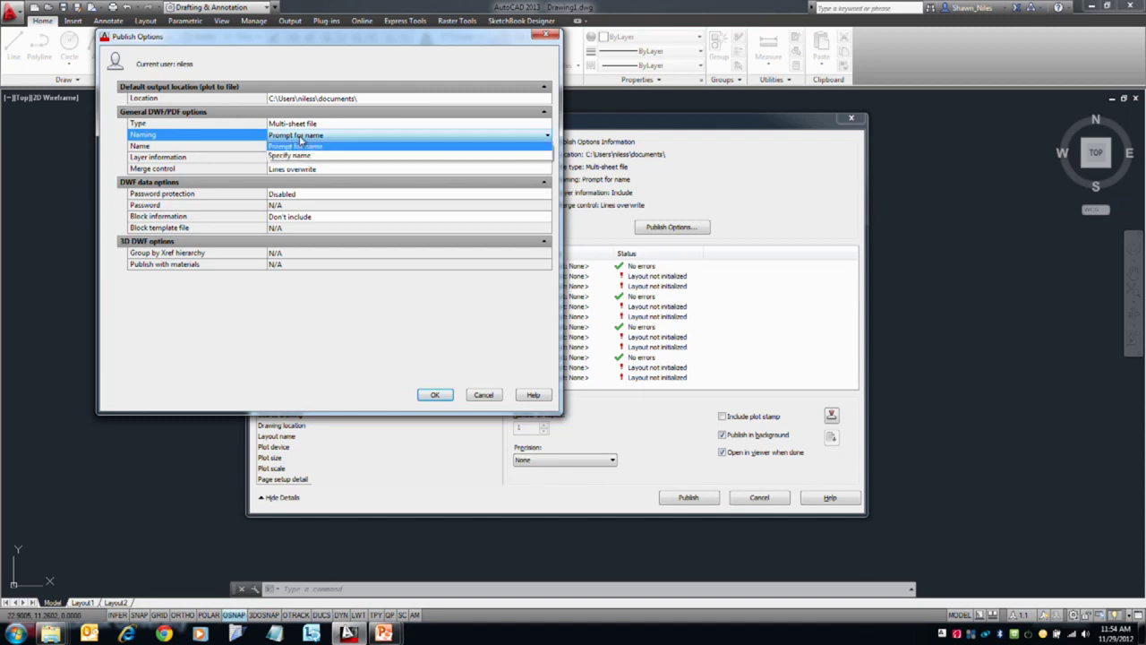
left_click(302, 157)
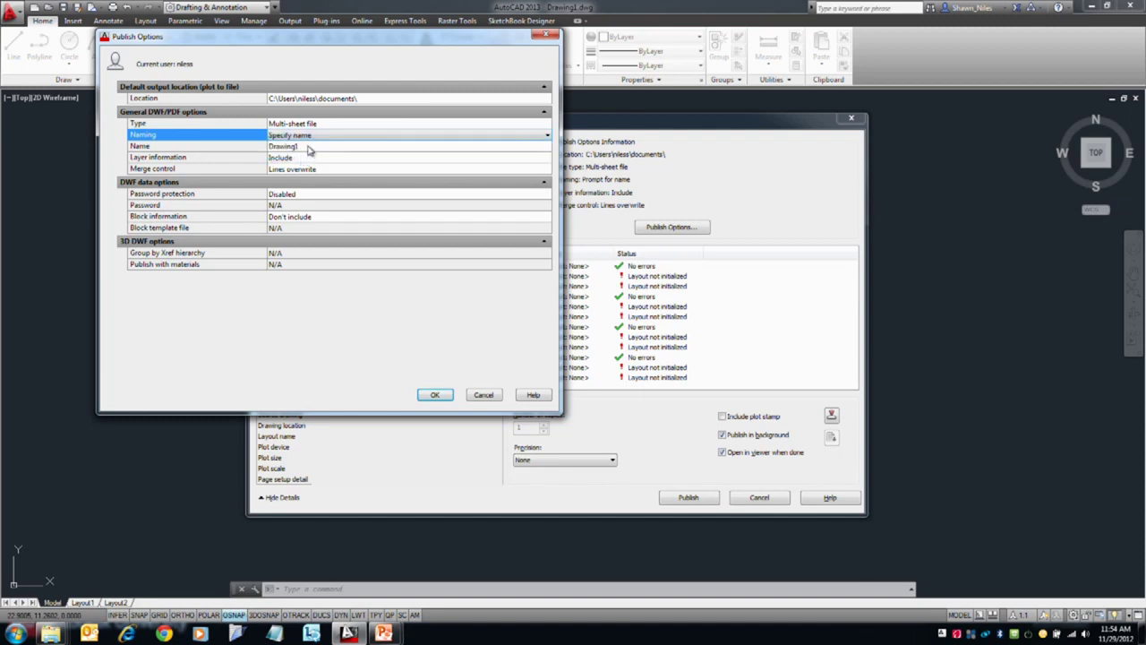
left_click(309, 147)
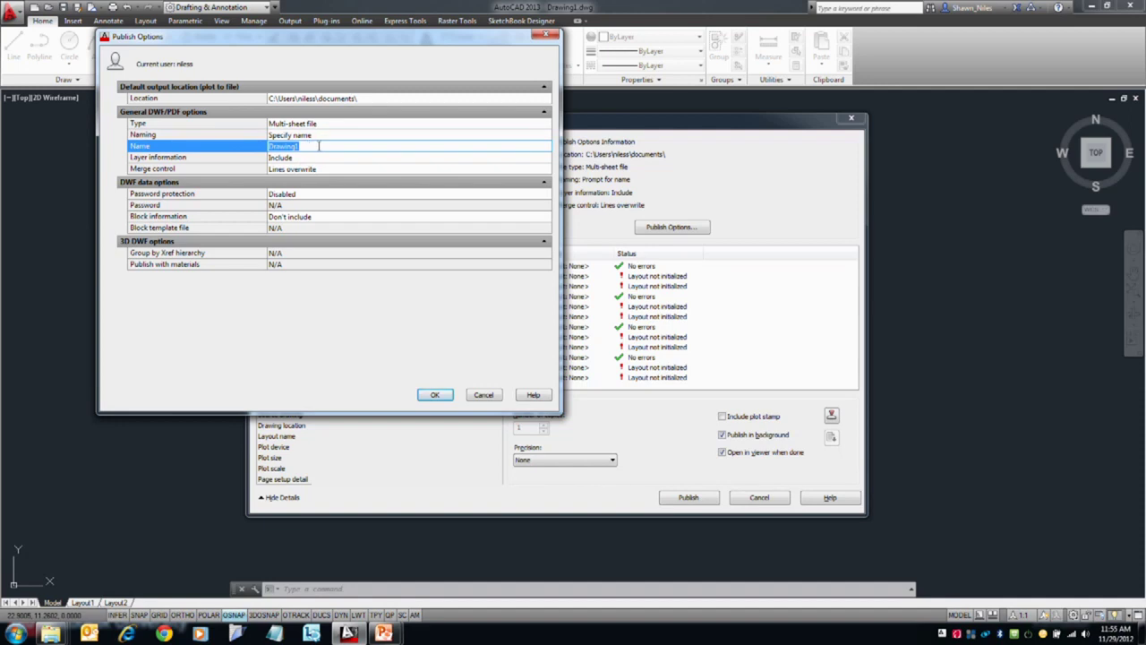
left_click(309, 125)
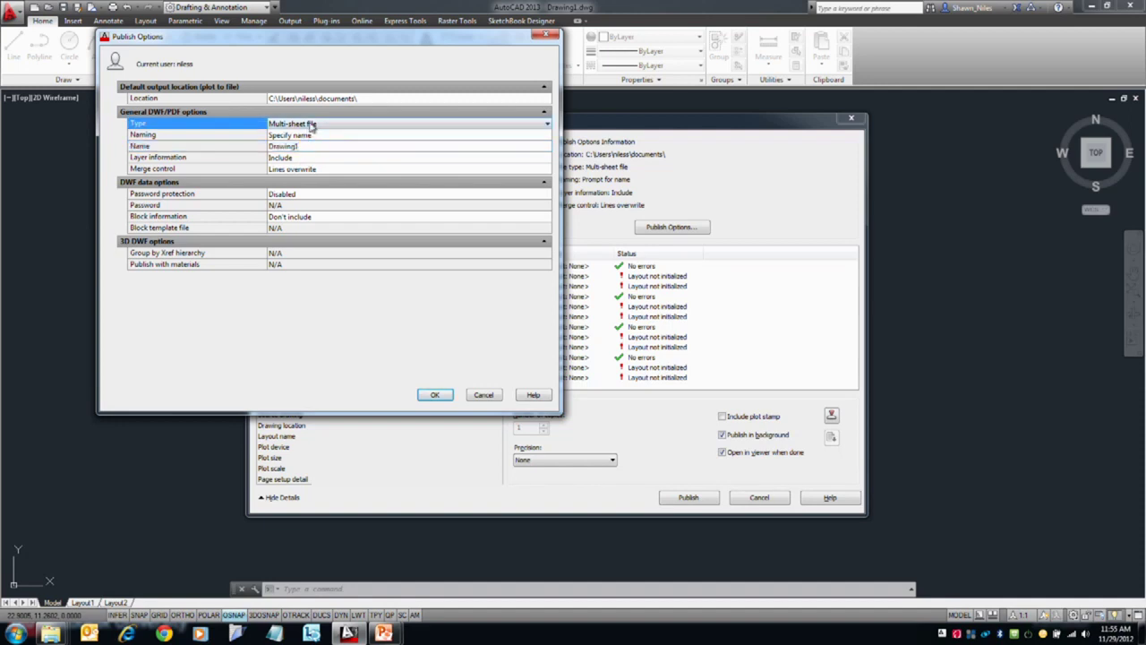
left_click(311, 125)
left_click(315, 146)
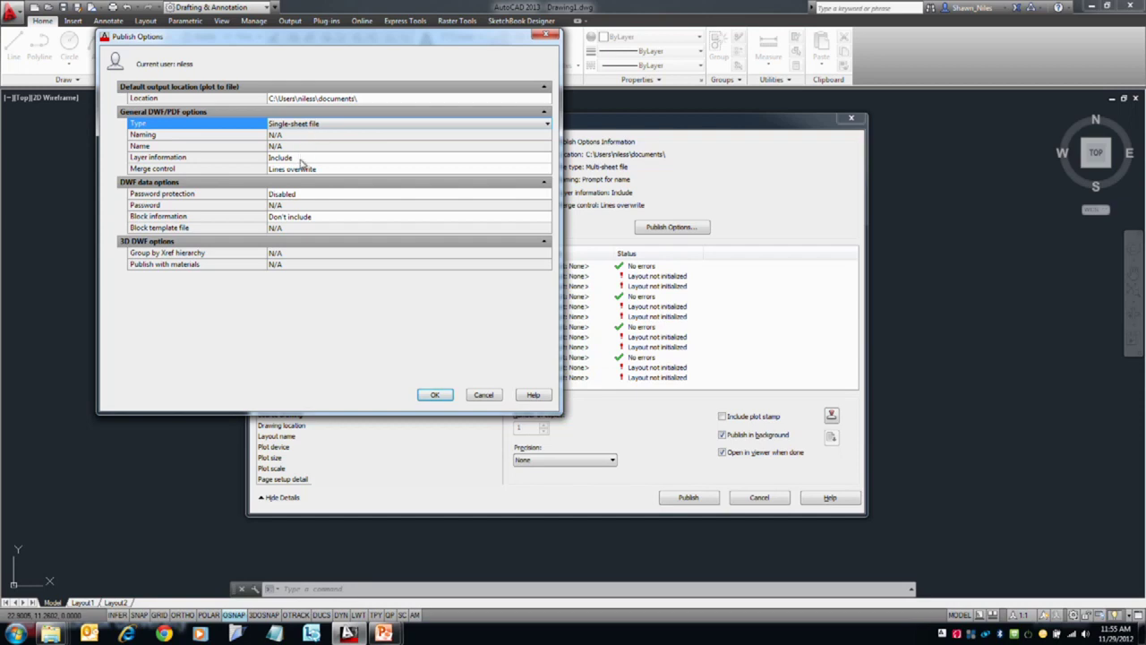
- Examine the layer information and merge control choices in the general DWF/PDF options
left_click(303, 161)
left_click(304, 162)
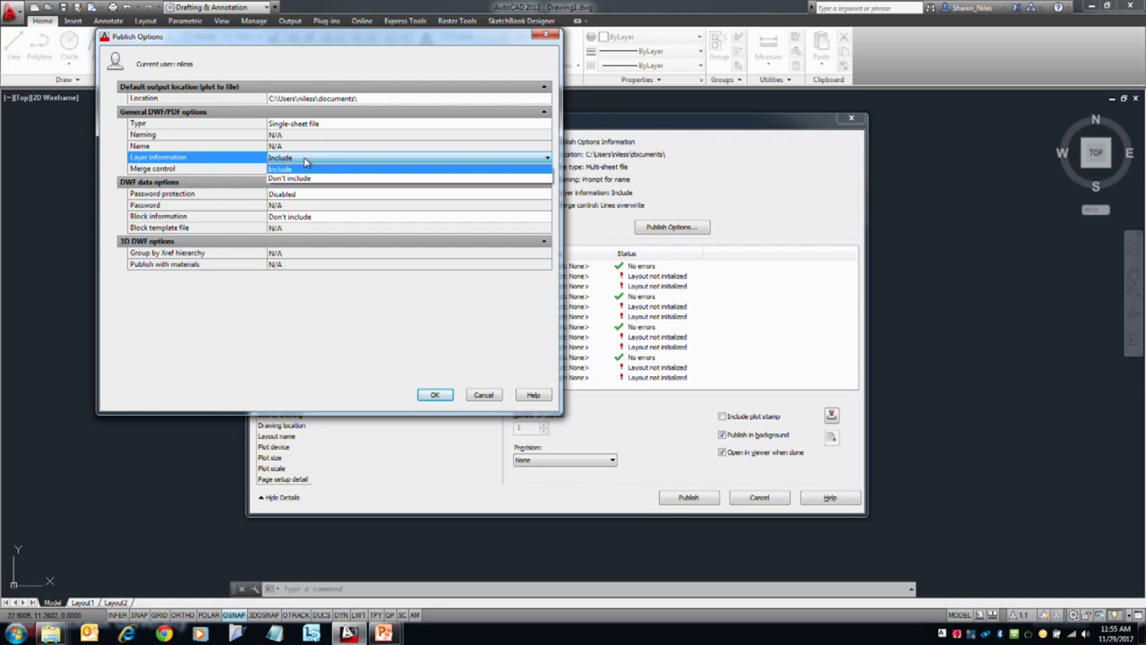
left_click(304, 161)
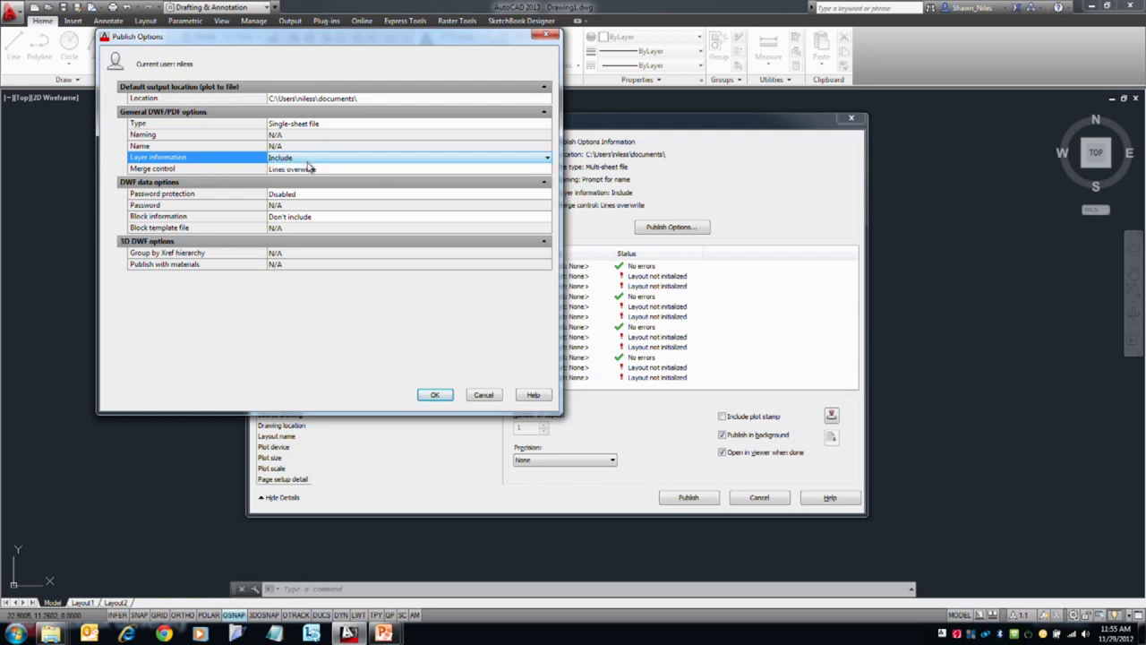
left_click(324, 171)
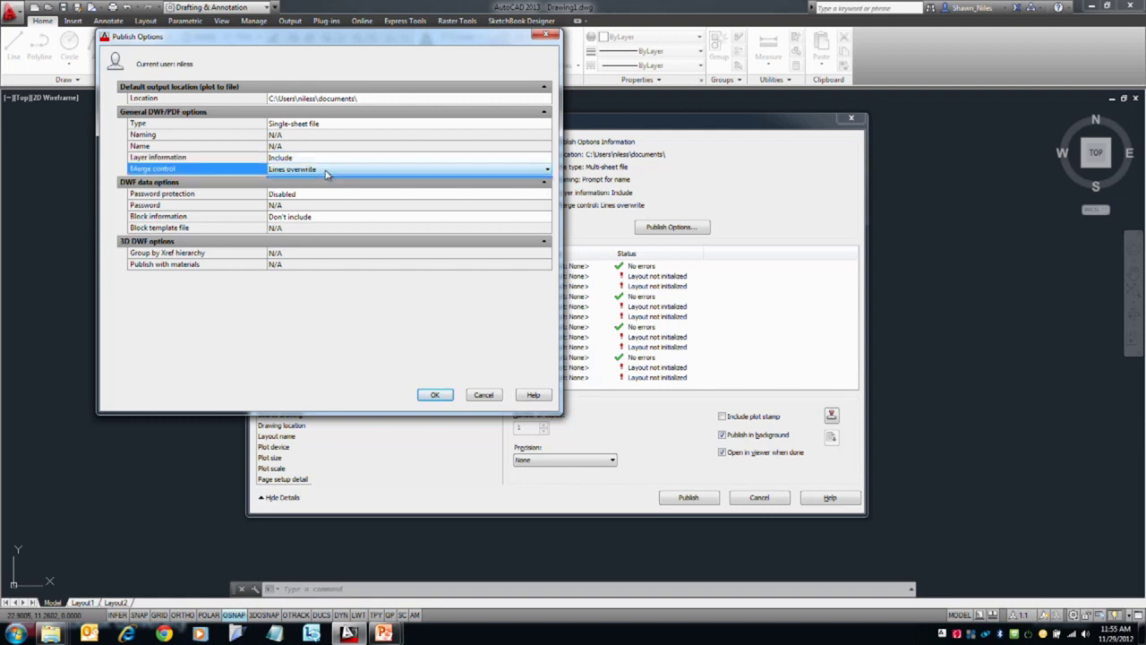
left_click(328, 175)
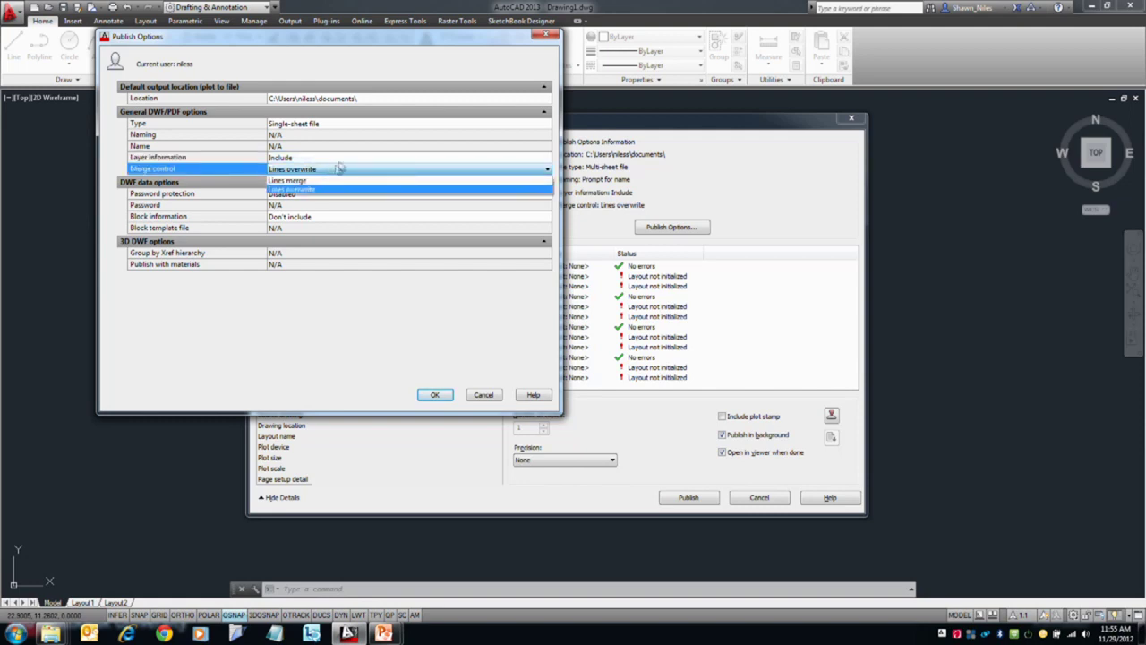
left_click(376, 70)
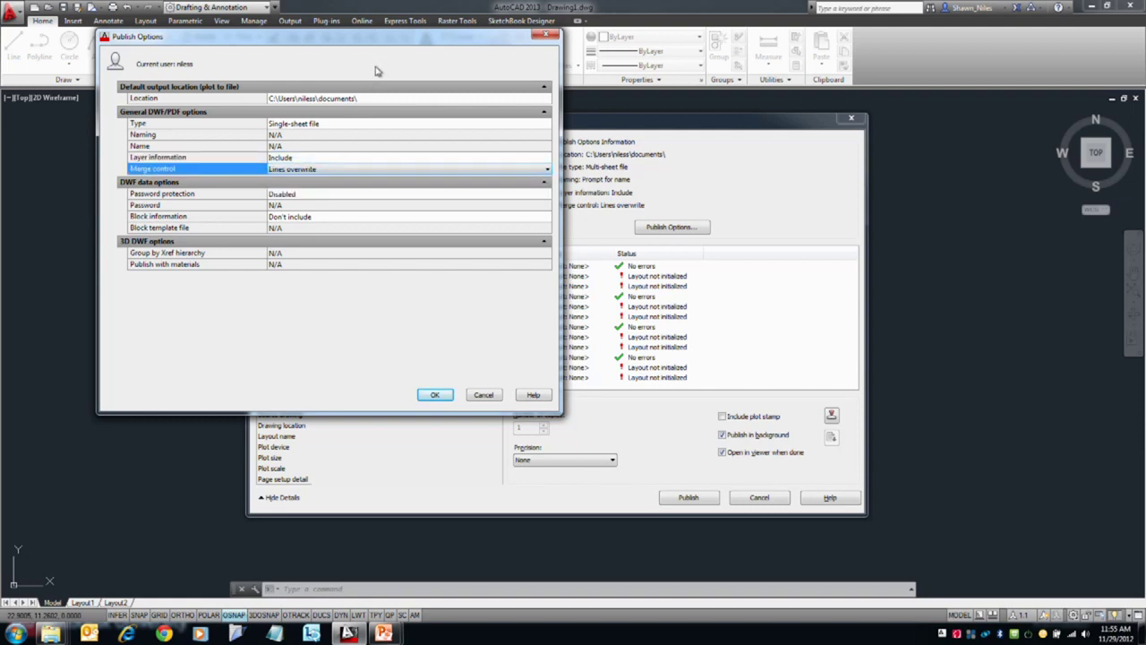
- Examine the password protection and block information choices for DWF data, and leave Publish Options and Publish without publishing
left_click(315, 197)
left_click(315, 197)
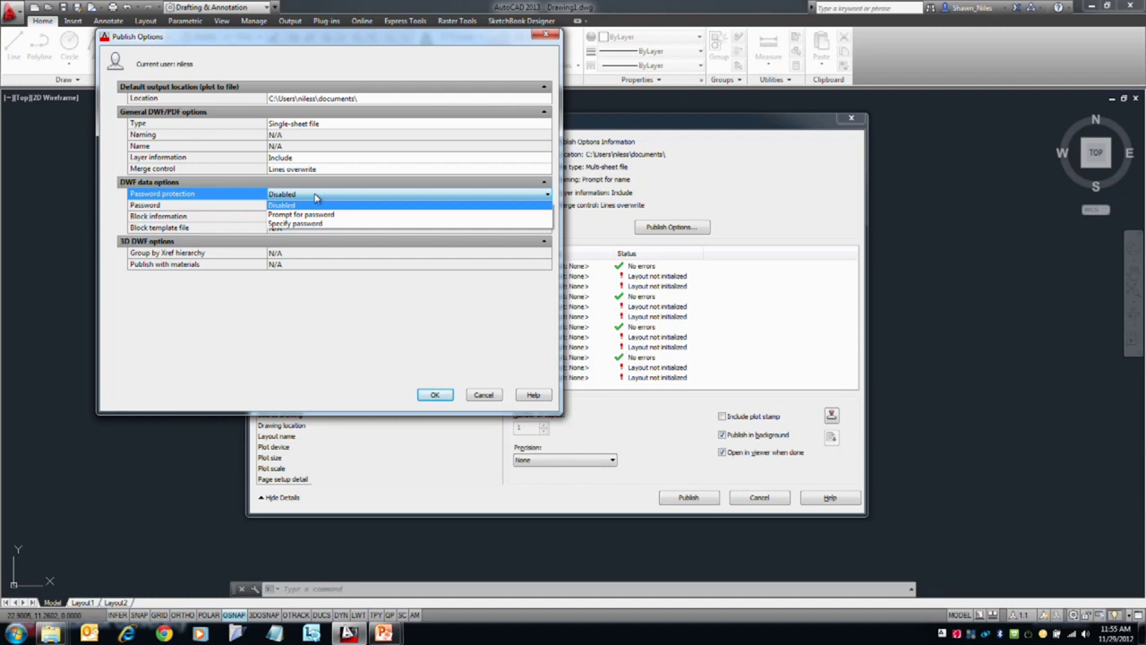
left_click(238, 222)
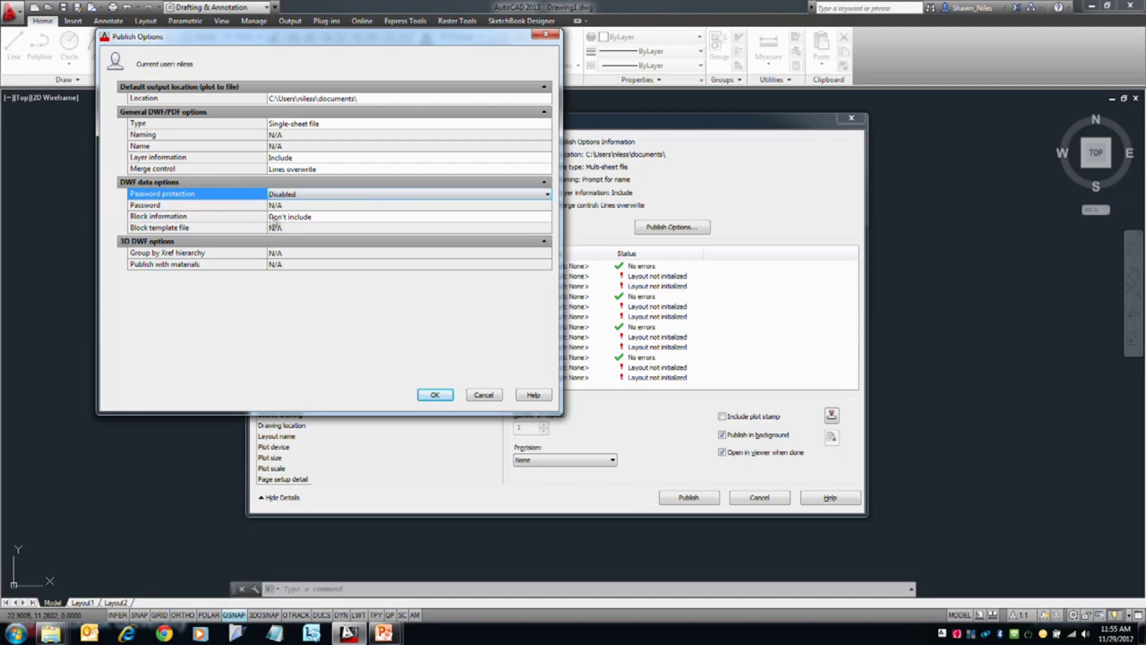
left_click(295, 220)
left_click(312, 222)
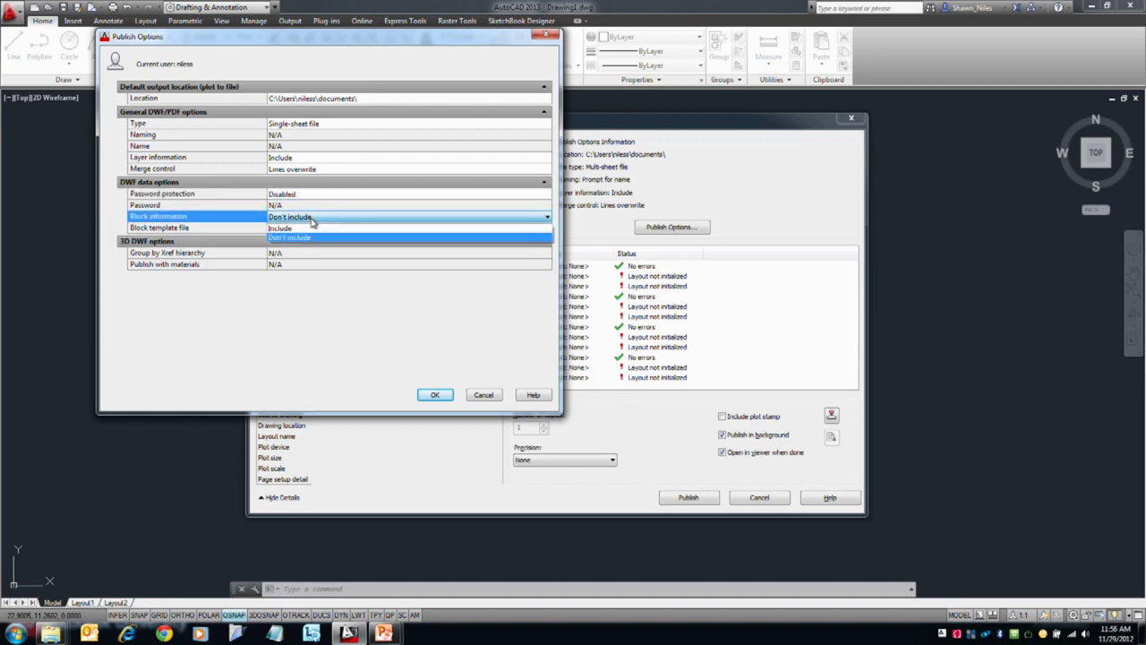
left_click(312, 222)
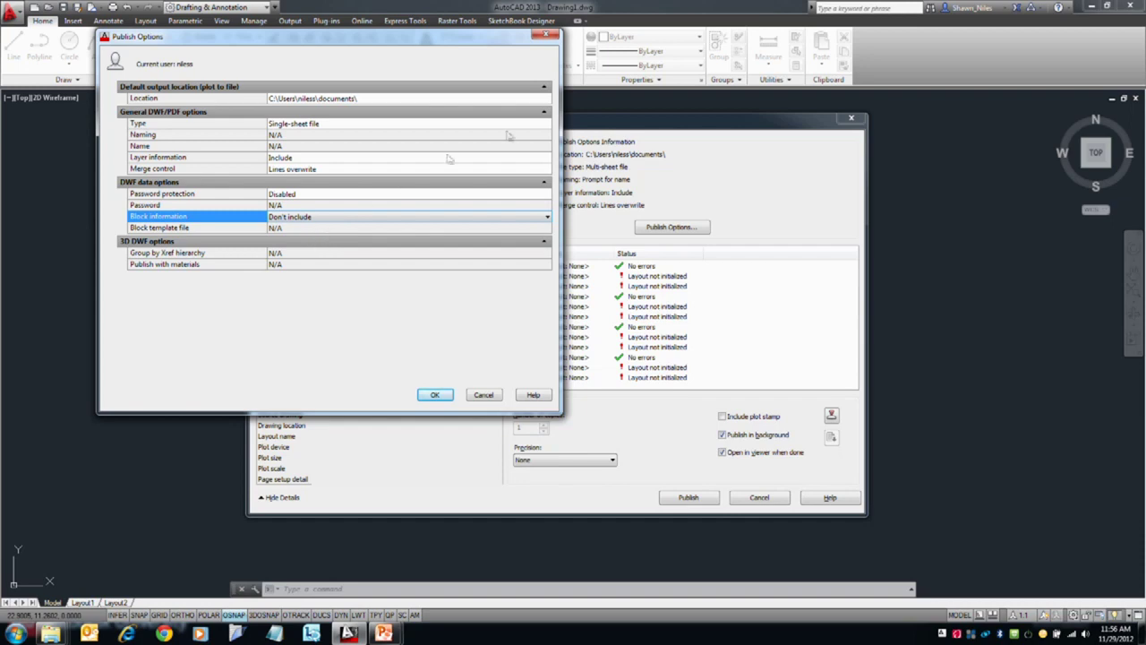
left_click(546, 35)
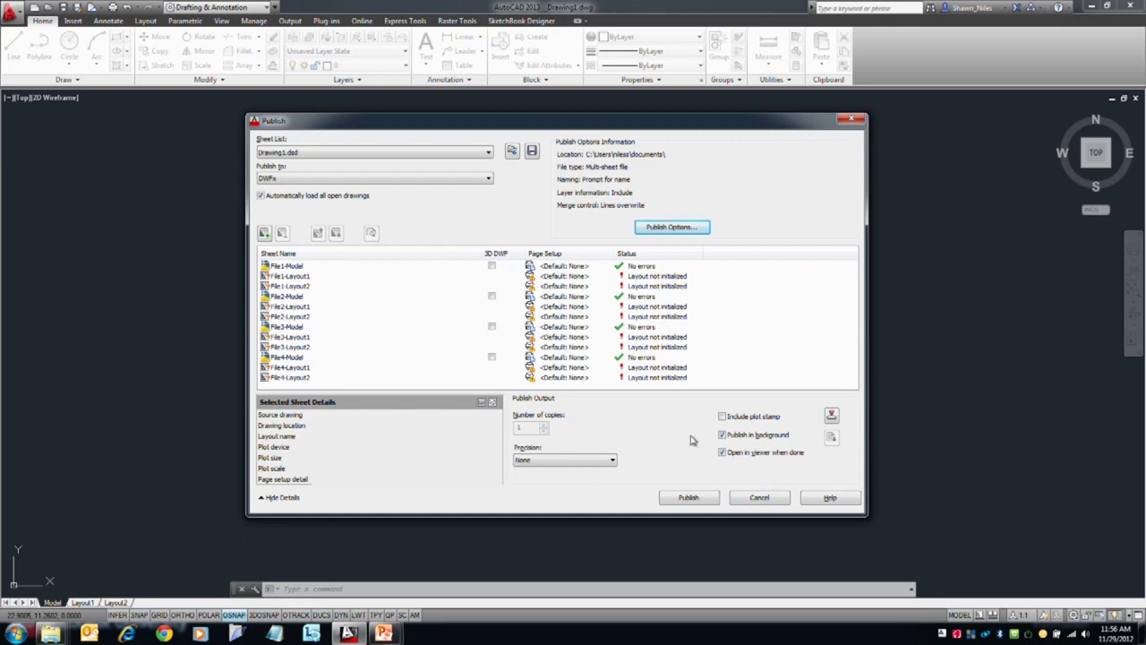
left_click(758, 498)
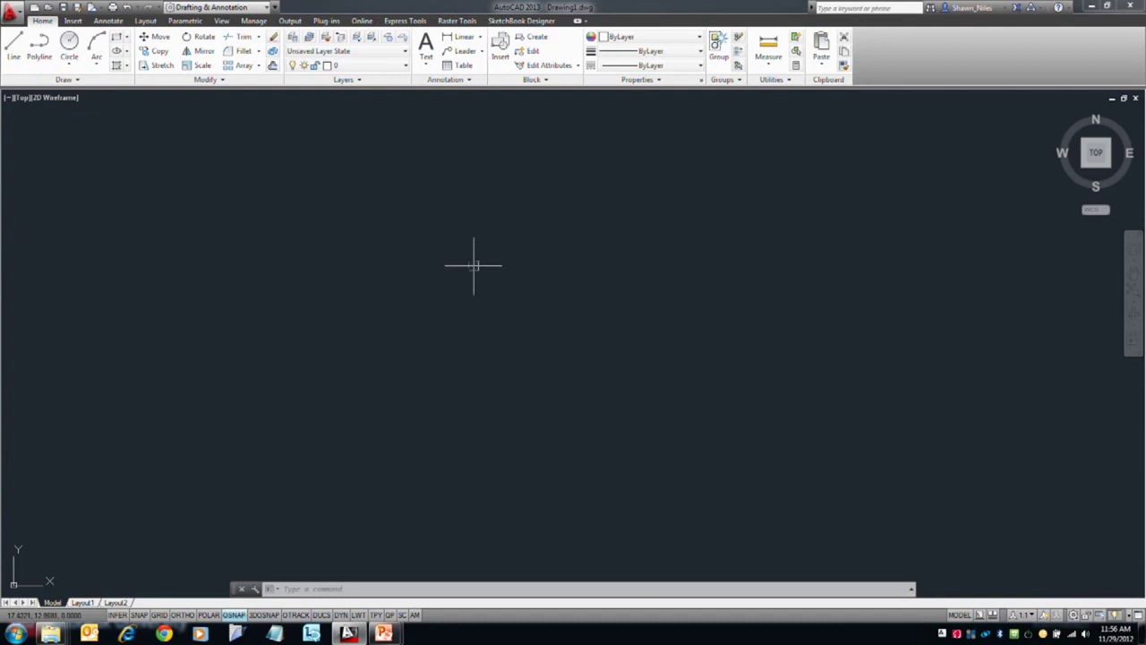
- Open Plot Stamp.dwg from the Publish folder and choose DWG To PDF.pc3 as the plotter for plotting the model
left_click(48, 7)
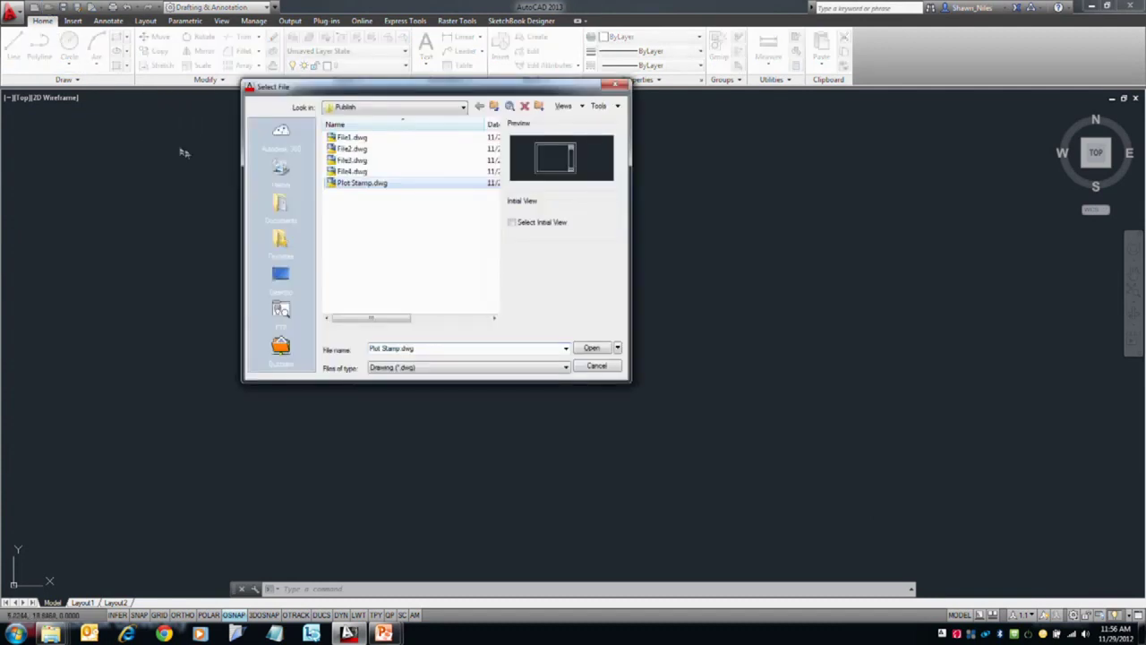
left_click(592, 349)
type("plot")
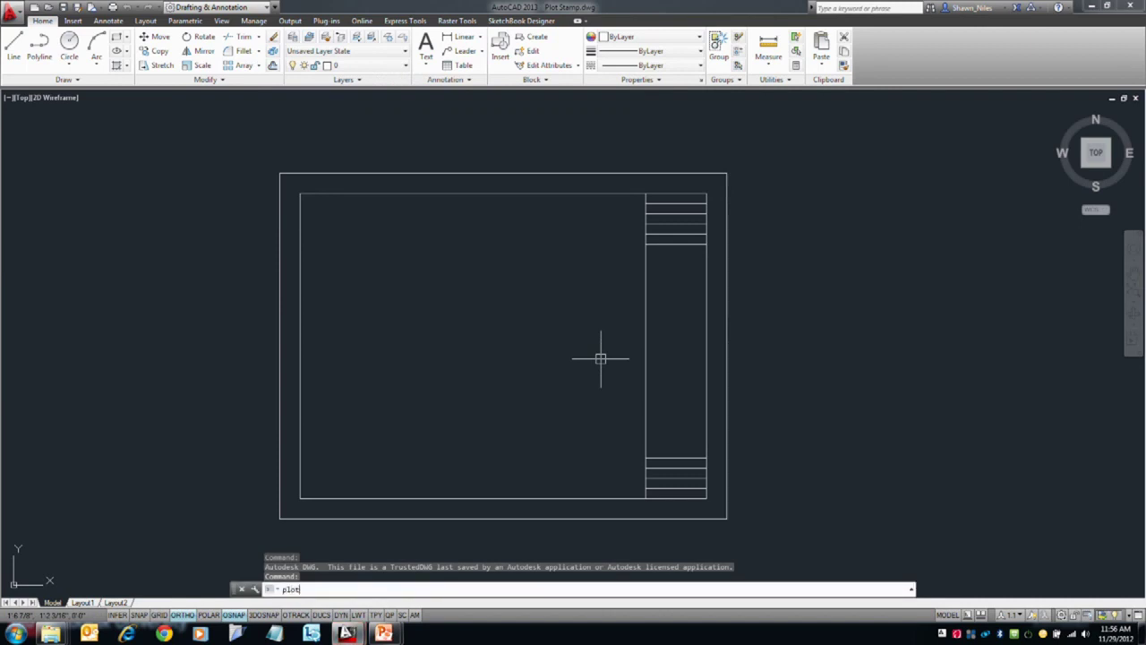
key("Return")
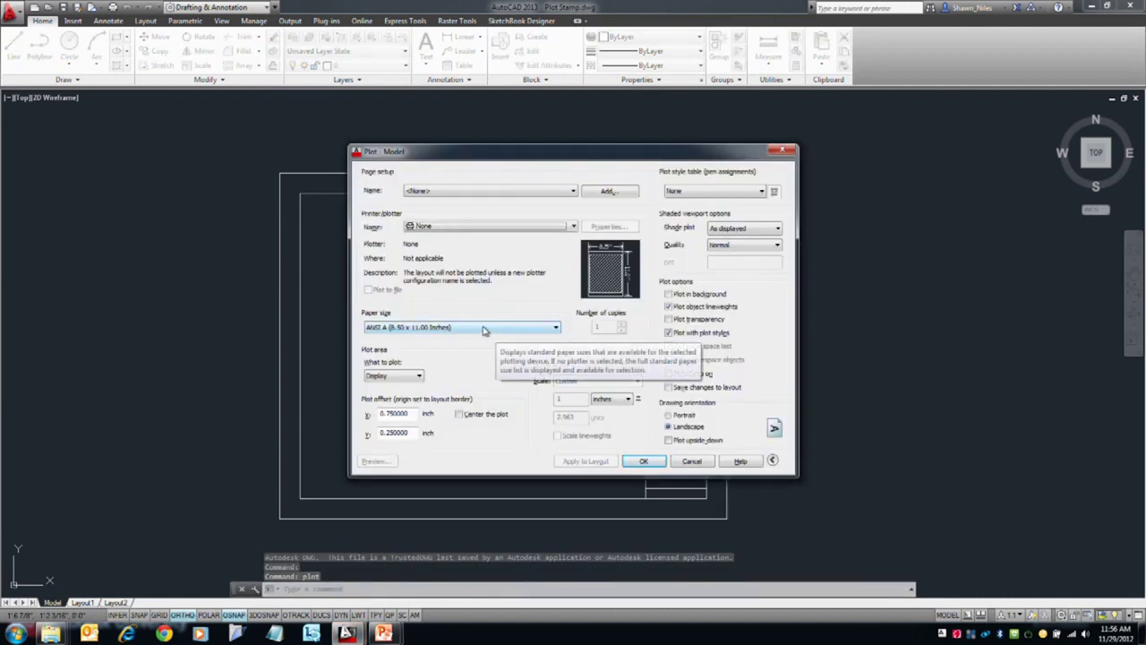
left_click(458, 228)
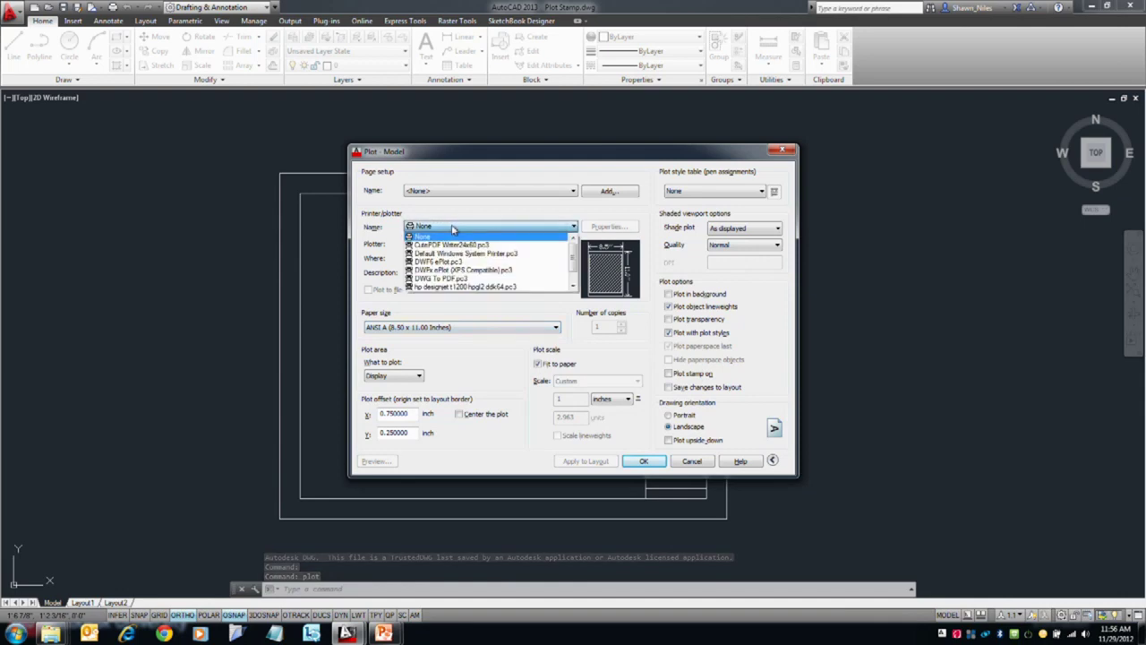
left_click(474, 279)
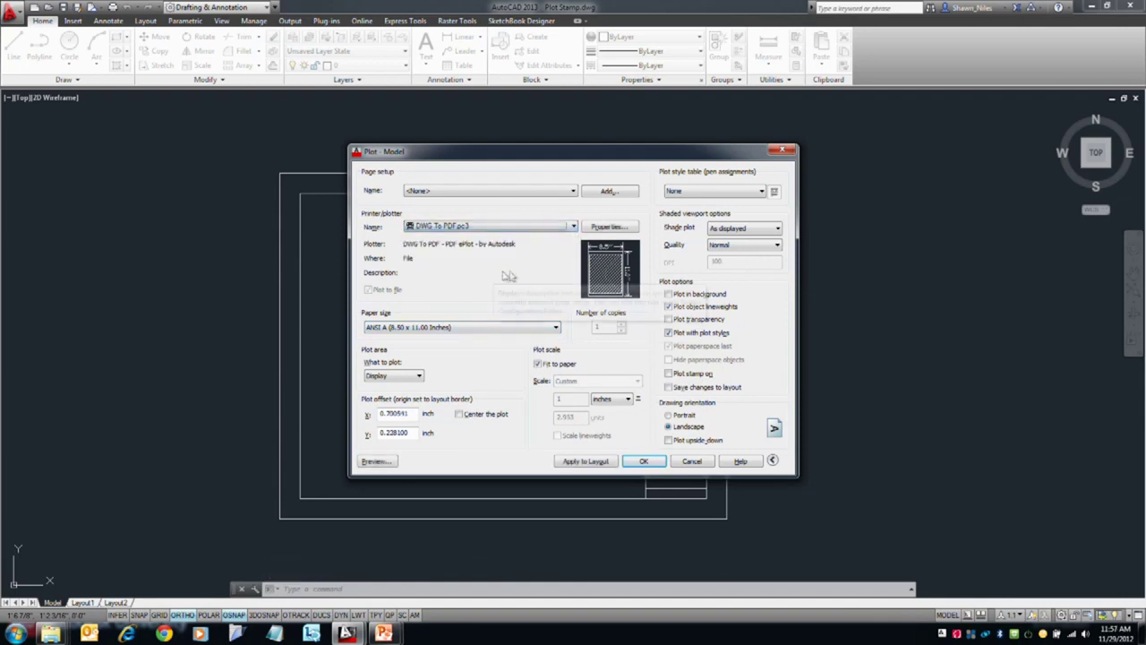
- Assign the acad.ctb plot style table to all layouts and set the plot area to Extents
left_click(687, 193)
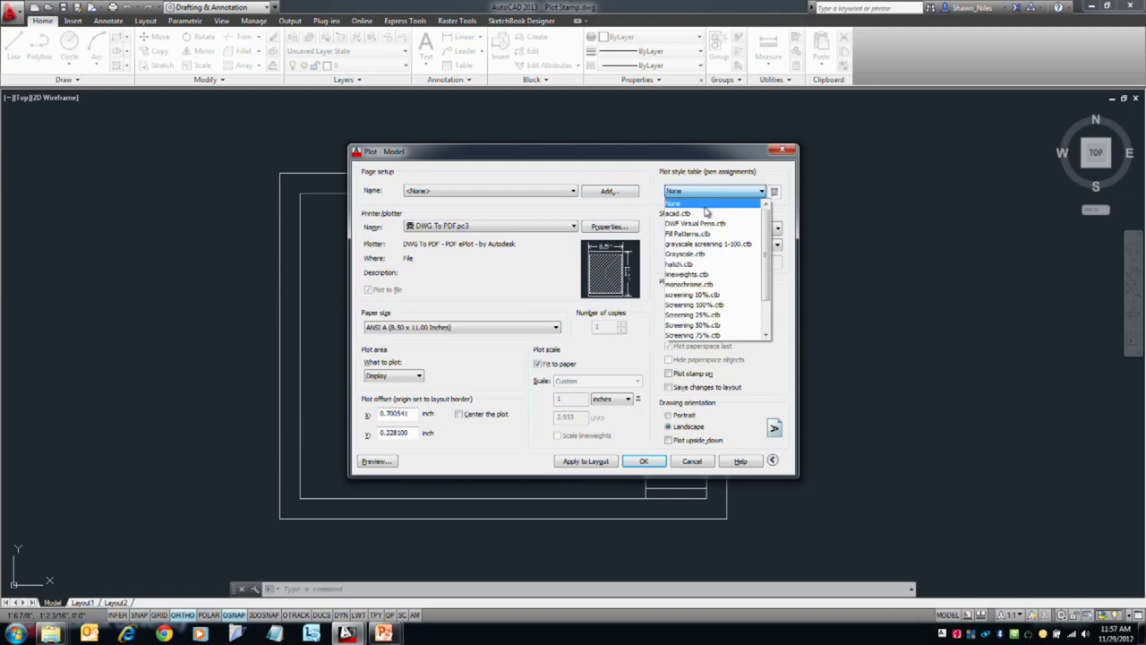
left_click(703, 218)
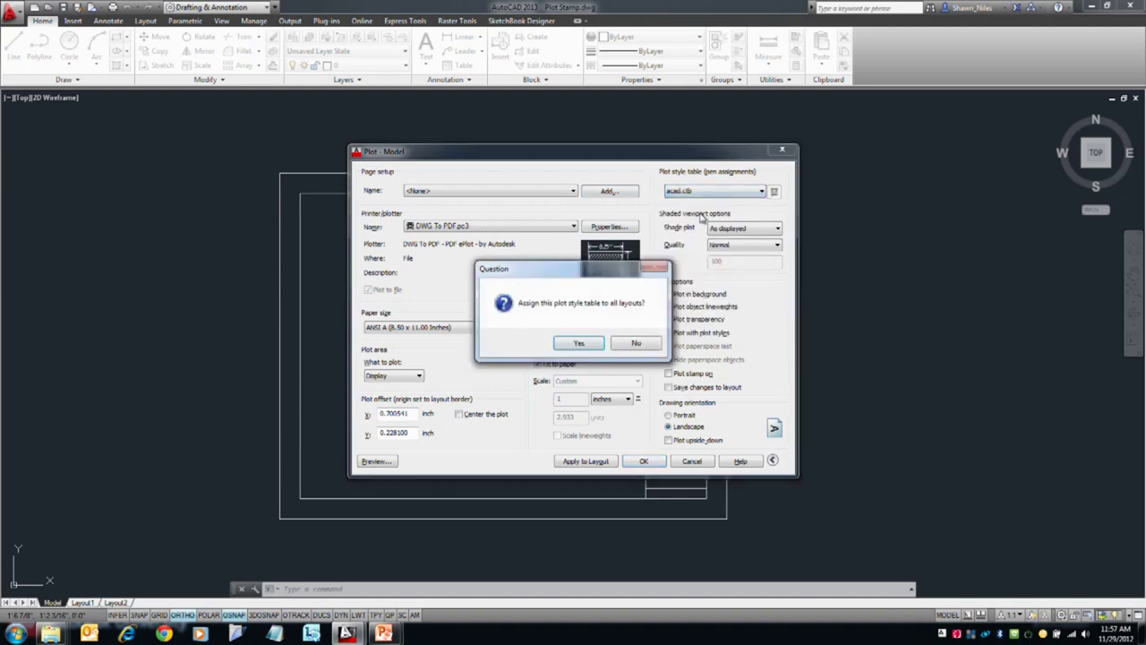
left_click(588, 345)
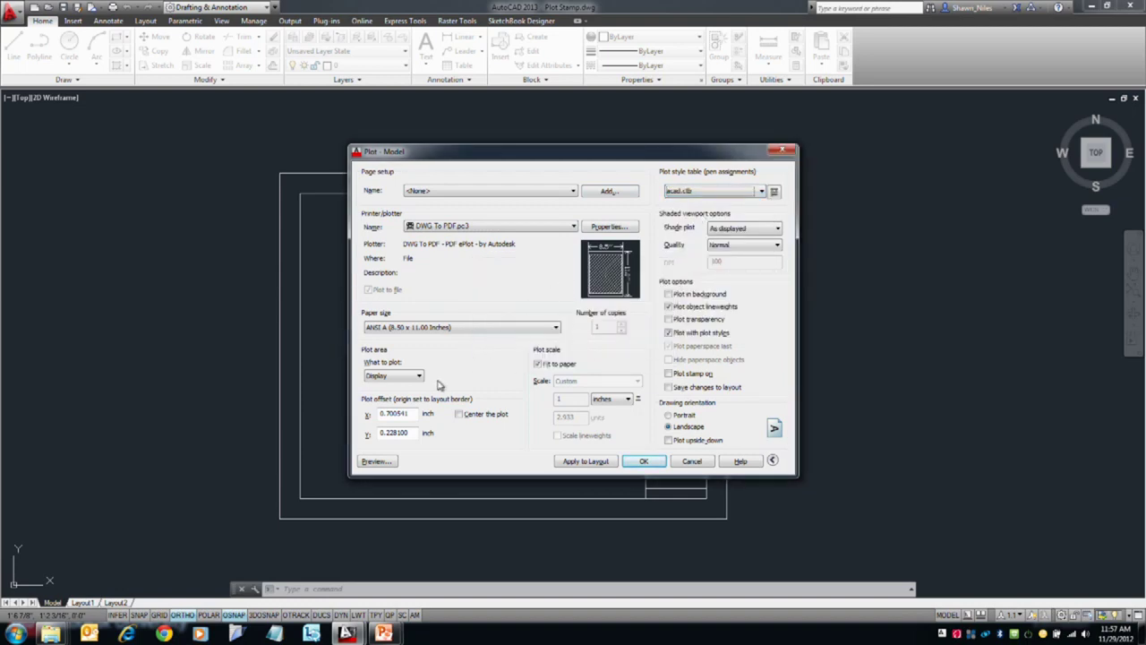
left_click(398, 376)
left_click(399, 396)
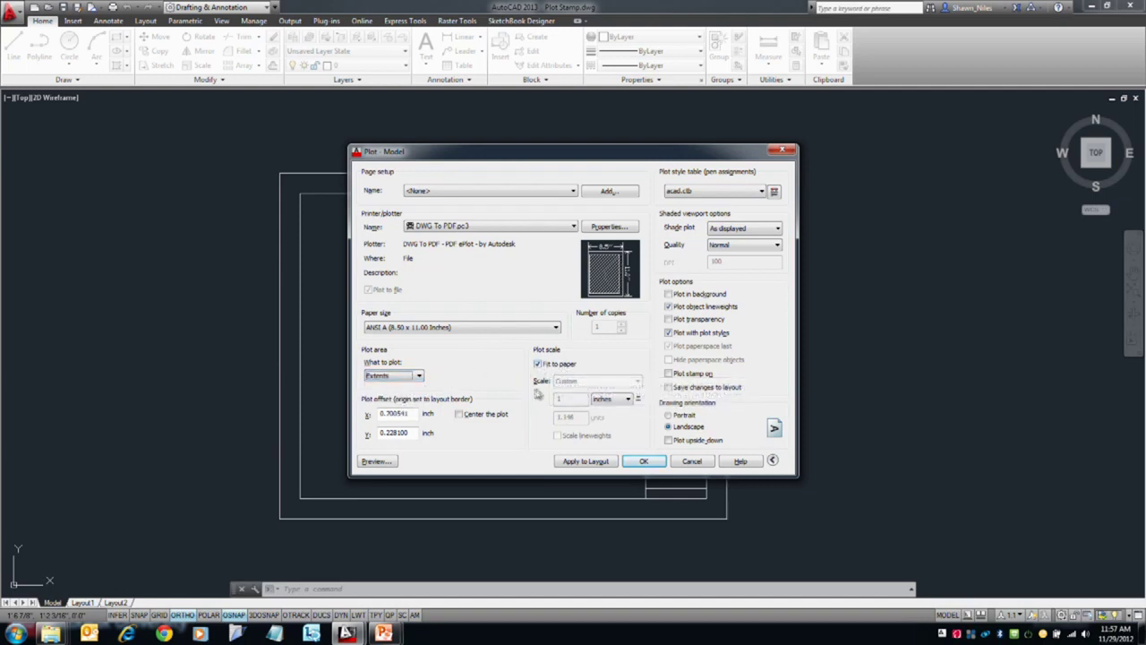
- Add the current plot settings as a page setup named Publish Test, and leave Plot without plotting
left_click(599, 193)
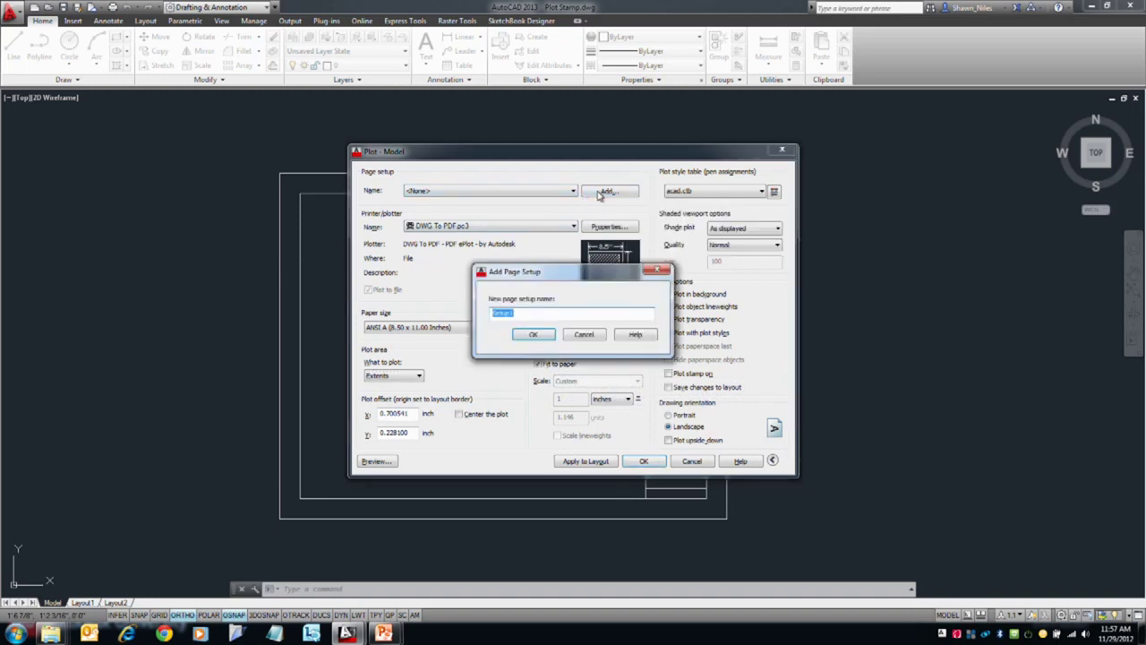
type("Pl")
left_click(540, 334)
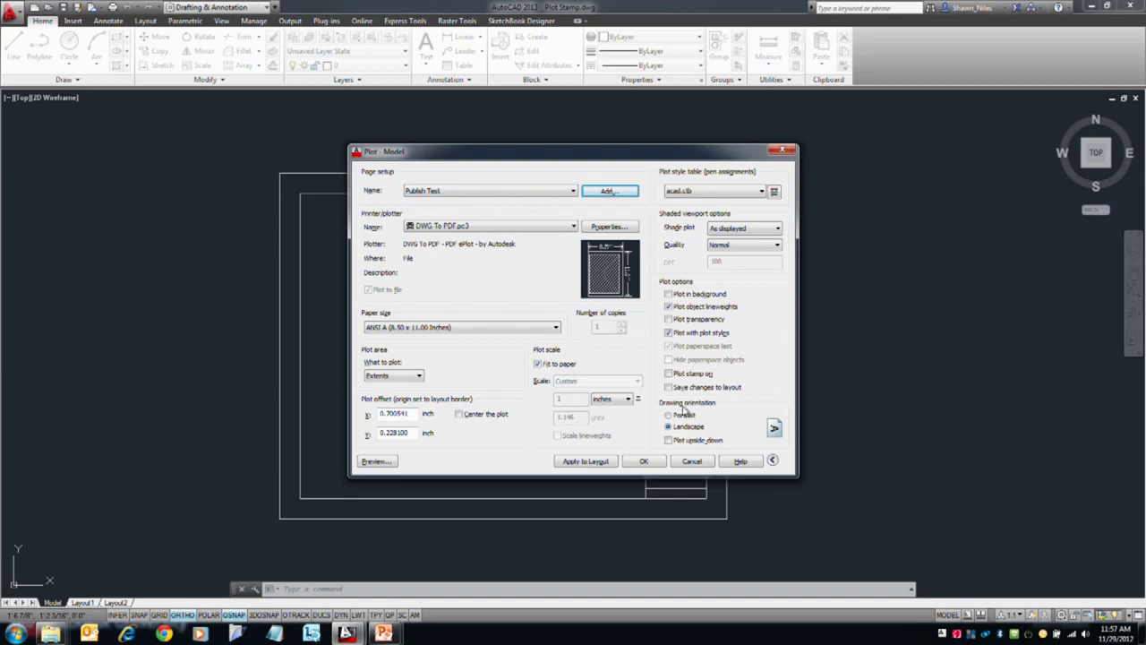
left_click(693, 462)
- Save the drawing under the new name Publish Template.dwg in the Publish folder
type("saveas")
key("Return")
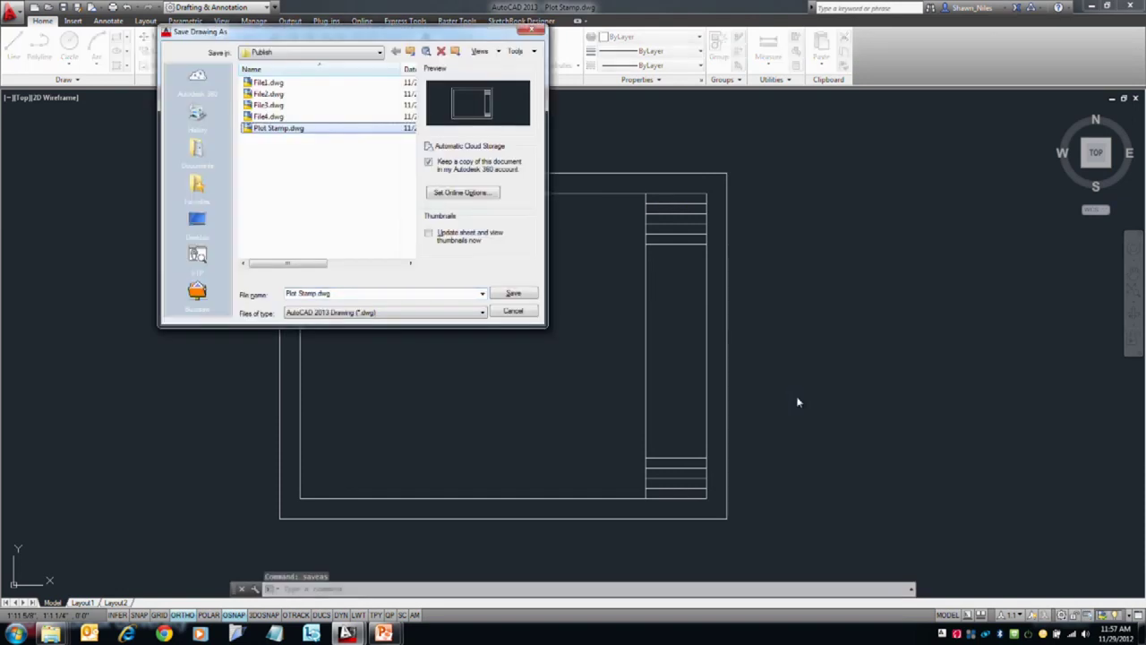
left_click(310, 293)
left_click_drag(310, 294, 271, 297)
key("BackSpace")
key("Delete")
type("P")
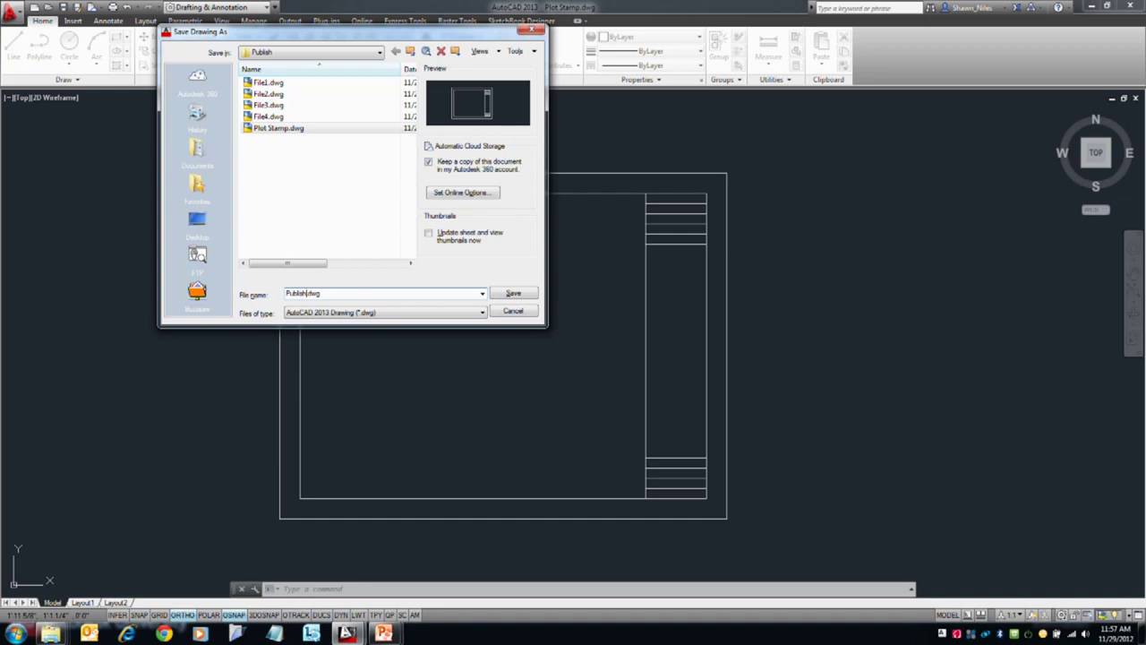
type("ublish Template")
key("Return")
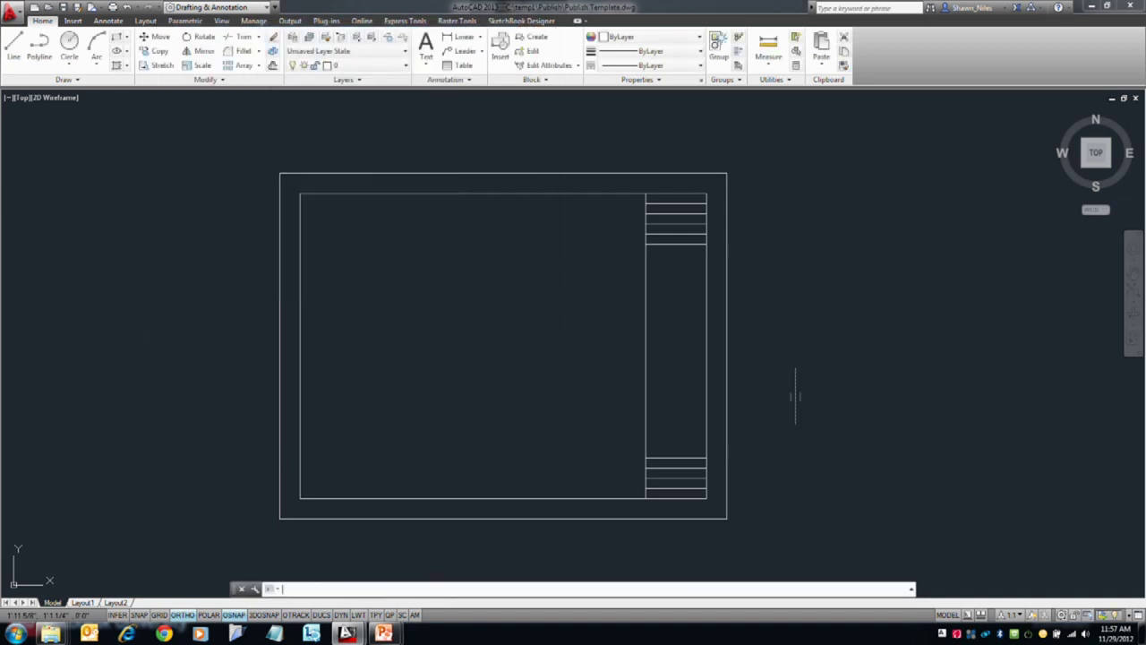
- Start the PUBLISH command and remove all the automatically loaded sheets from the sheet list
type("pub")
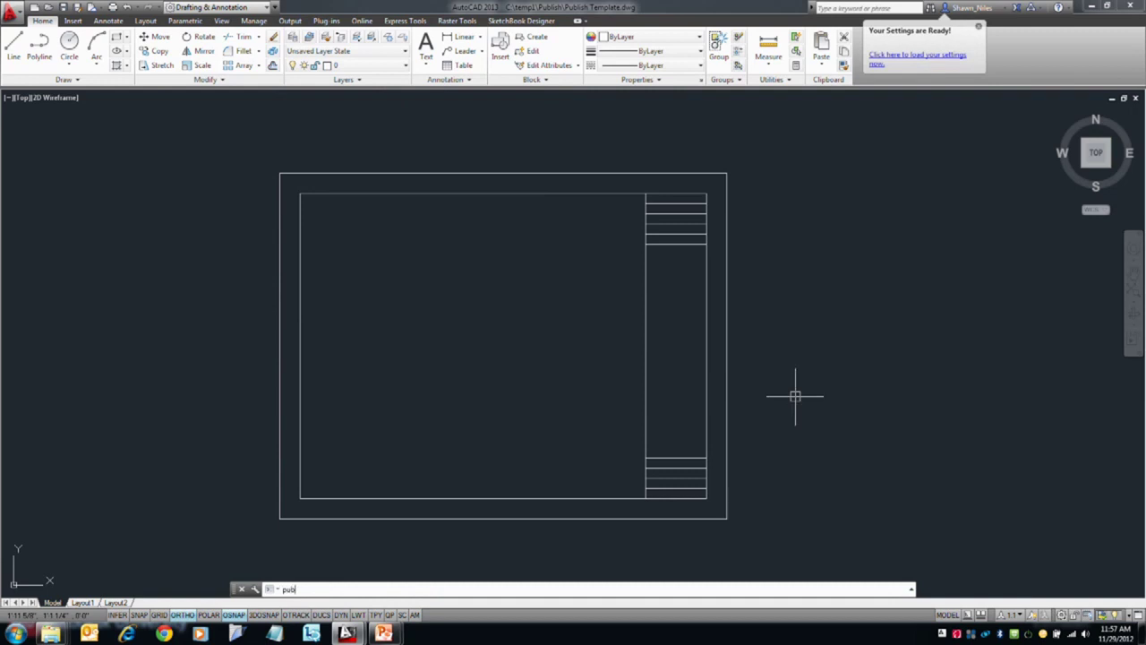
type("lsih")
key("Return")
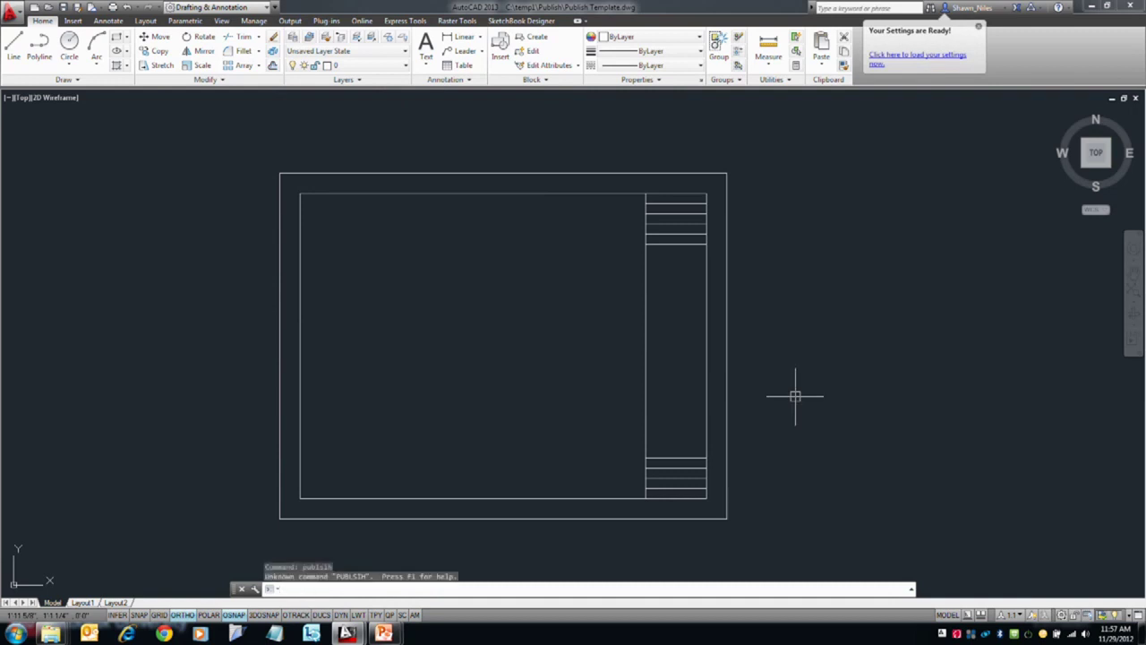
type("publish")
key("Return")
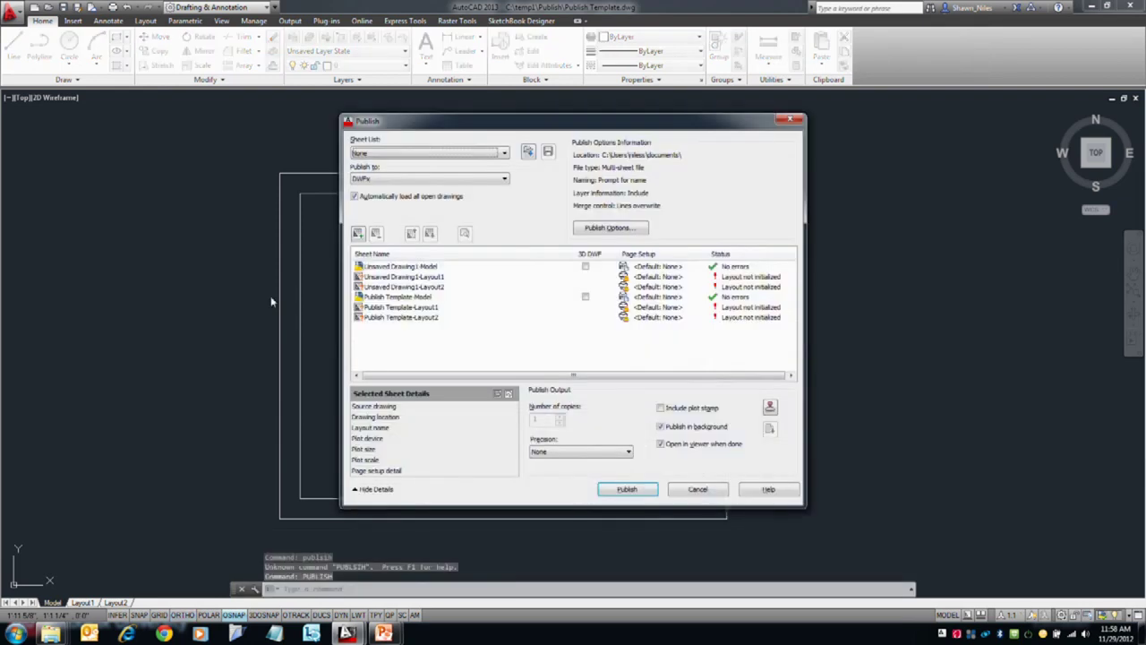
left_click_drag(416, 332, 385, 267)
key("Delete")
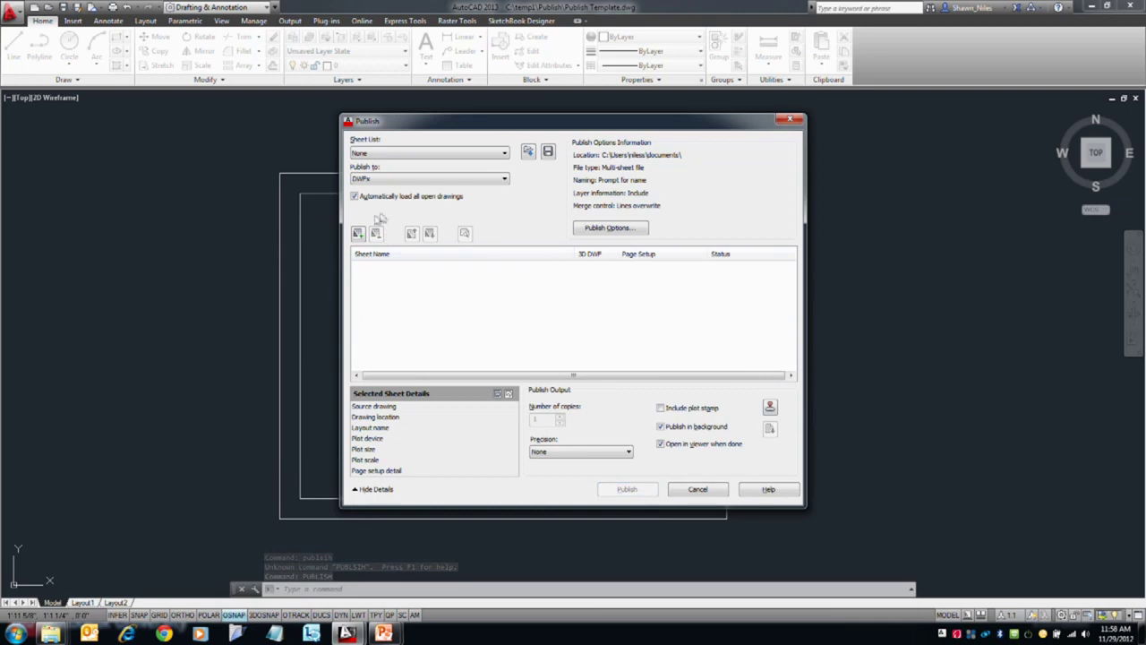
- Add File1.dwg through File4.dwg from the Publish folder to the emptied sheet list, including model and layouts
left_click(357, 233)
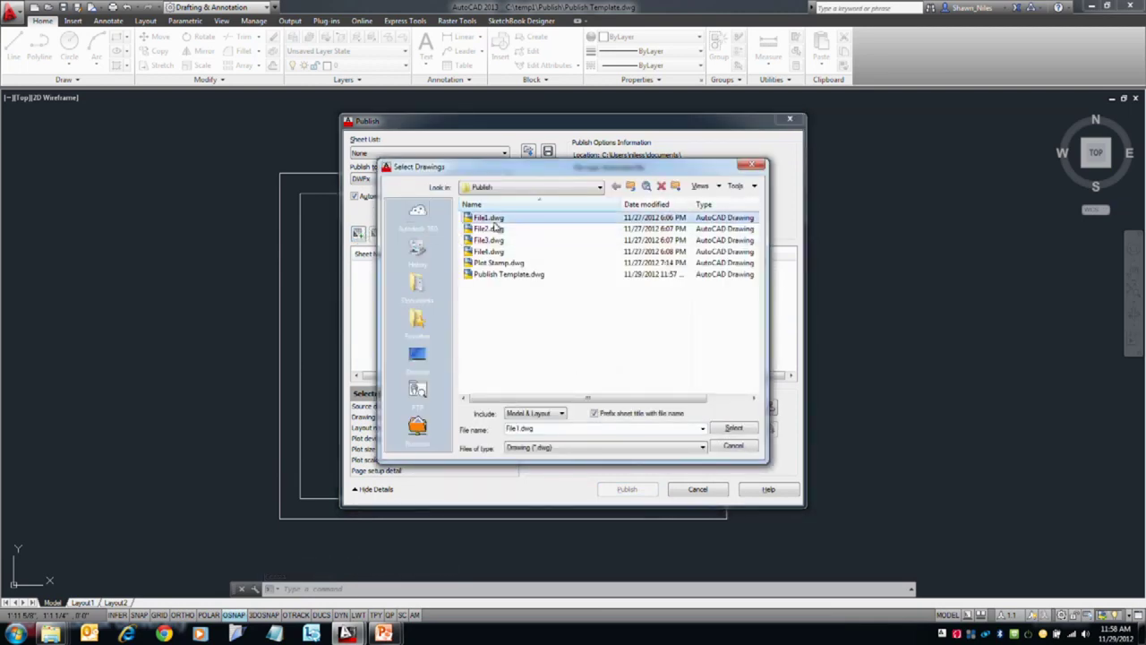
left_click(489, 252, "shift")
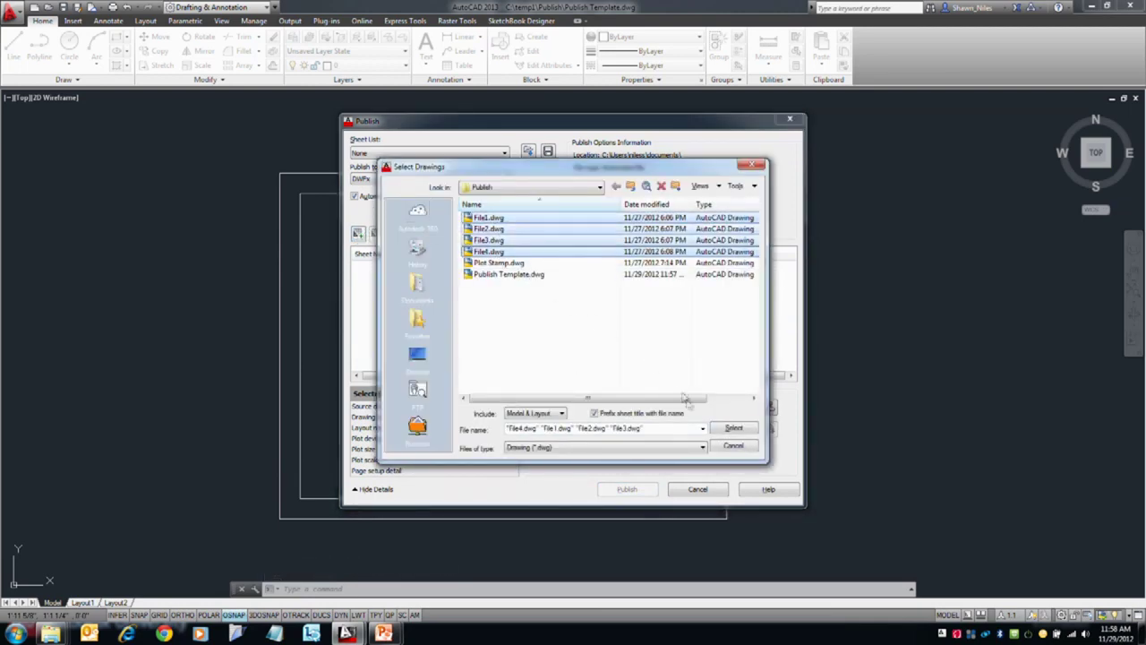
left_click(732, 428)
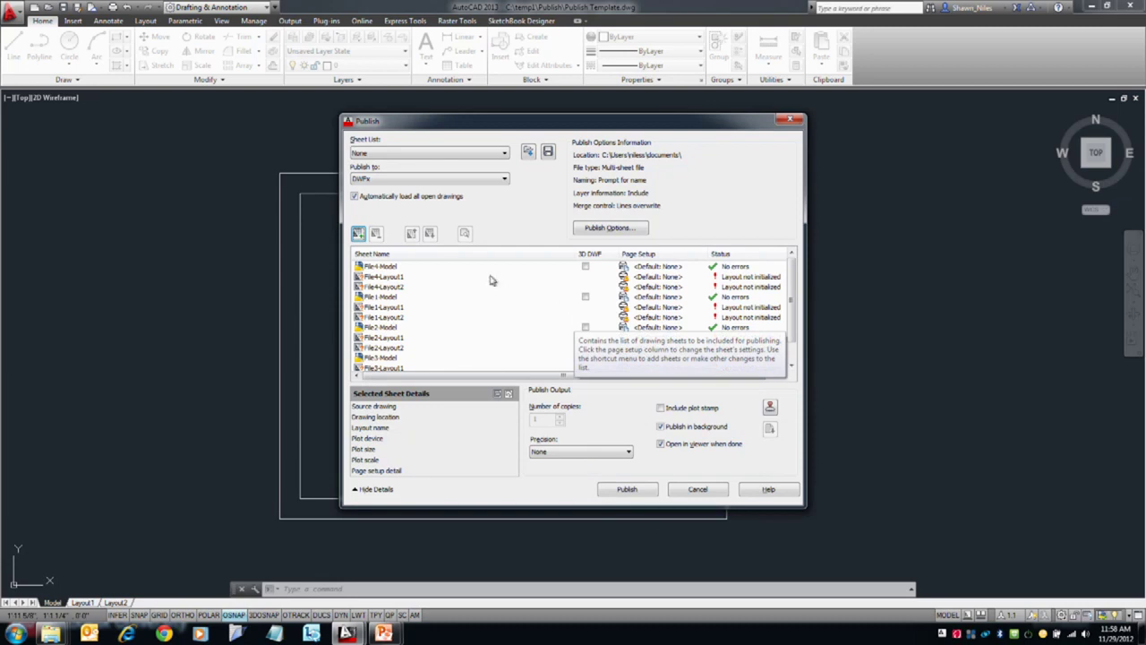
- Remove the Layout1 and Layout2 sheets of File4, File1 and File2 from the publish sheet list
left_click(405, 277)
left_click(405, 286)
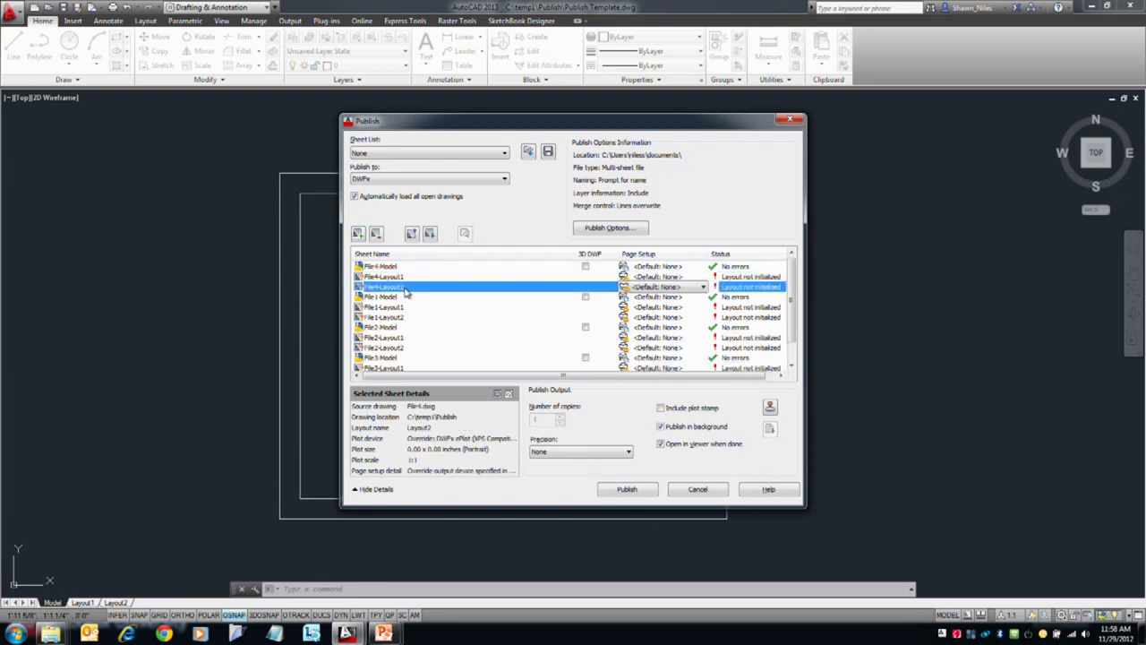
left_click(405, 278, "shift")
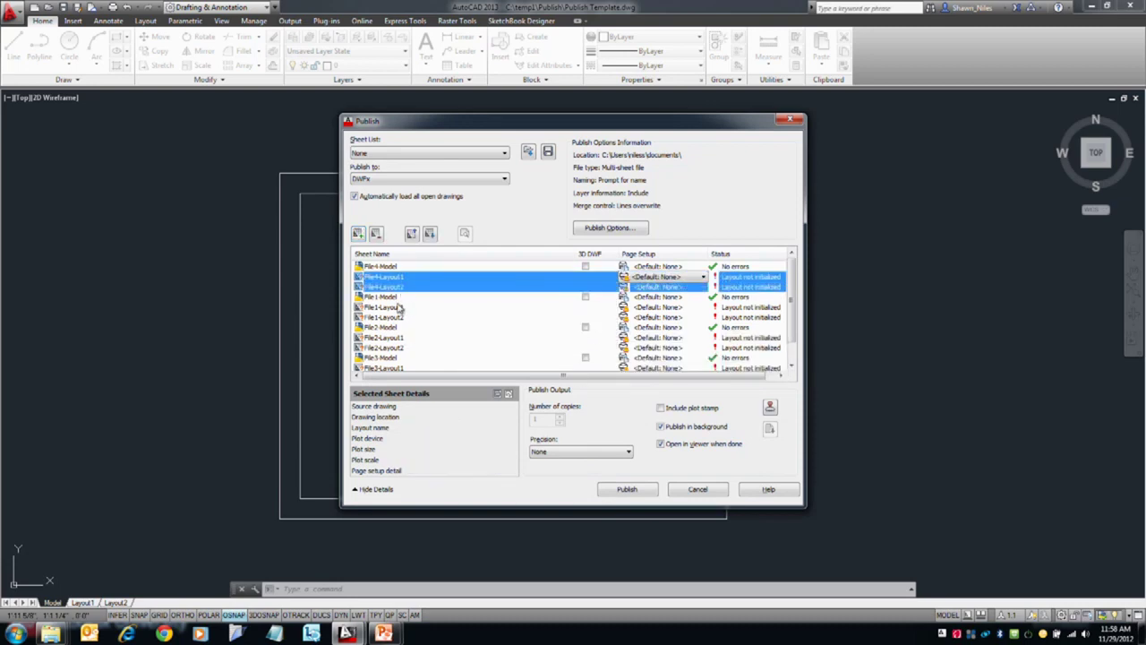
left_click(399, 308, "ctrl")
left_click(400, 318, "ctrl")
left_click(396, 338, "ctrl")
left_click(398, 348, "ctrl")
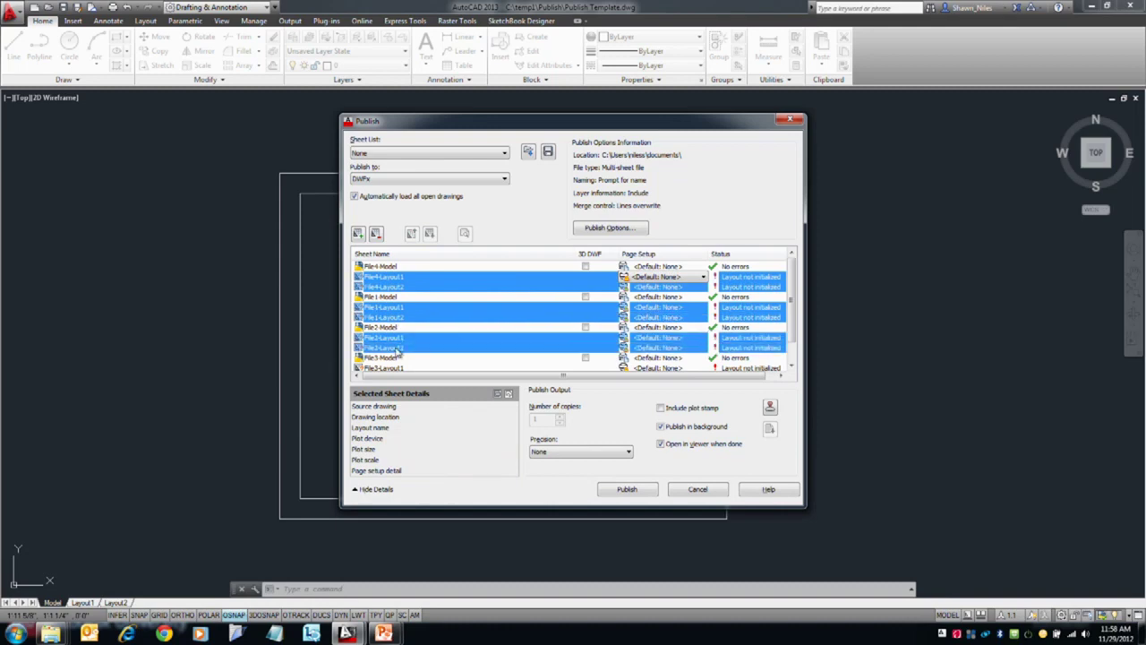
right_click(399, 349)
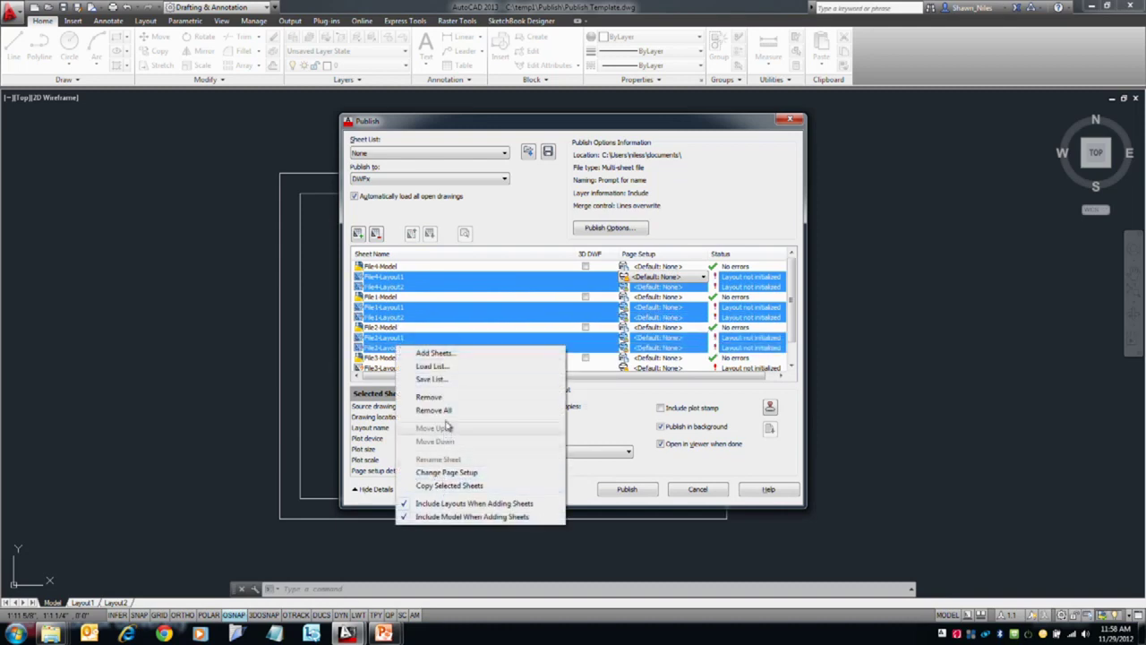
left_click(429, 397)
- Remove File3's Layout1 and Layout2 sheets so that the list holds only model sheets
left_click(399, 311)
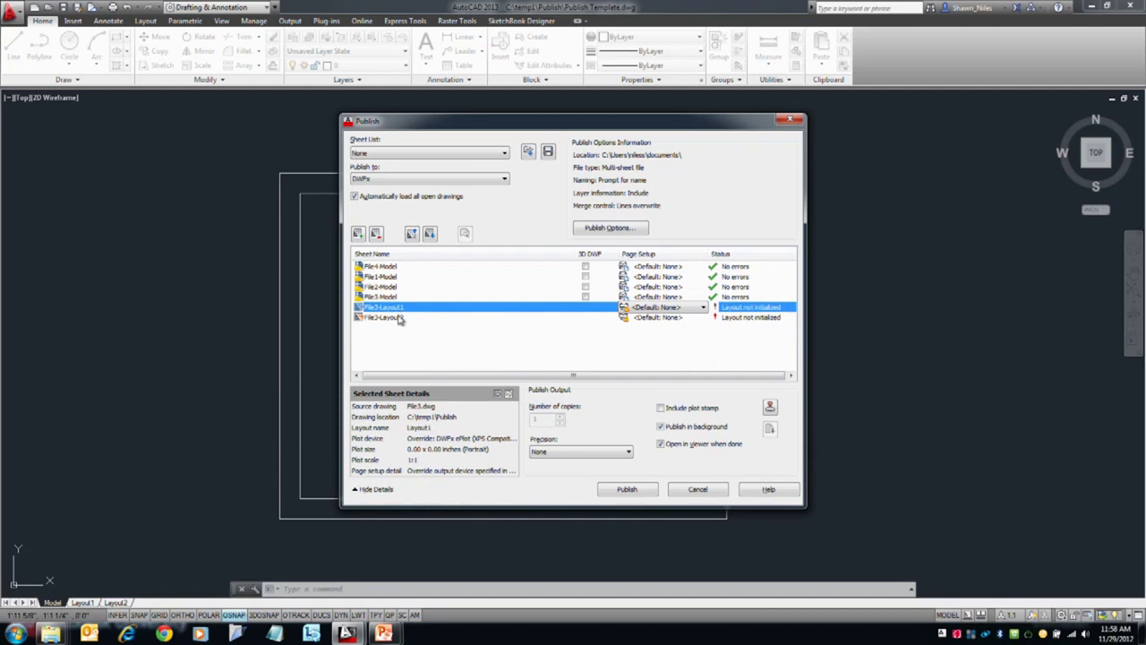
left_click(400, 319, "ctrl")
right_click(400, 318)
left_click(446, 367)
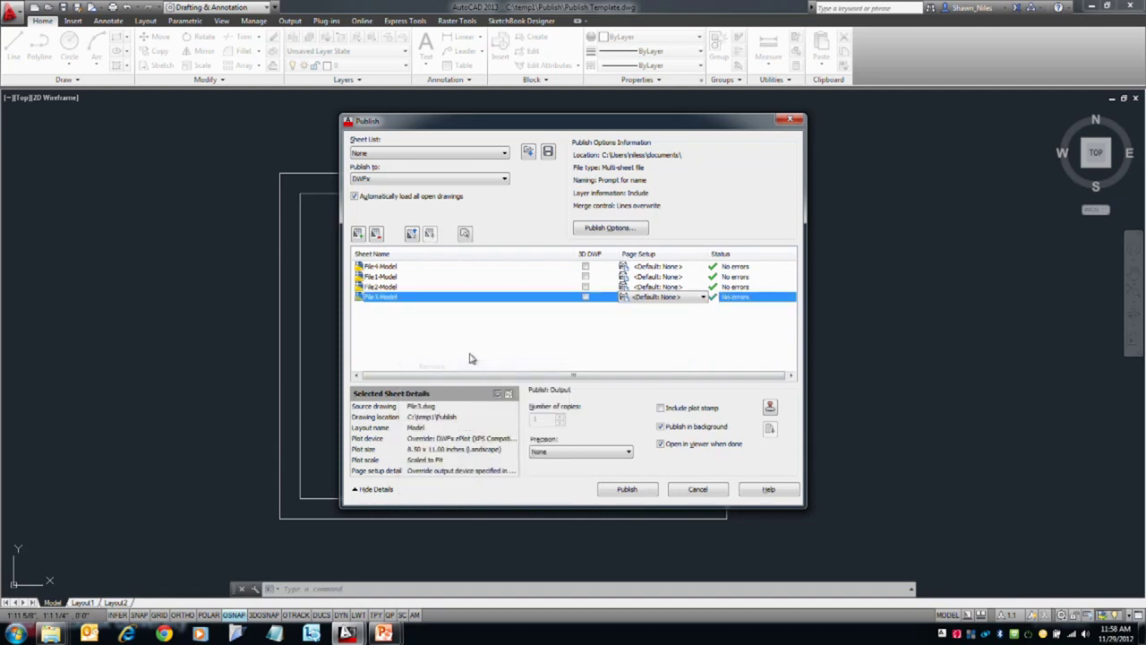
left_click(486, 336)
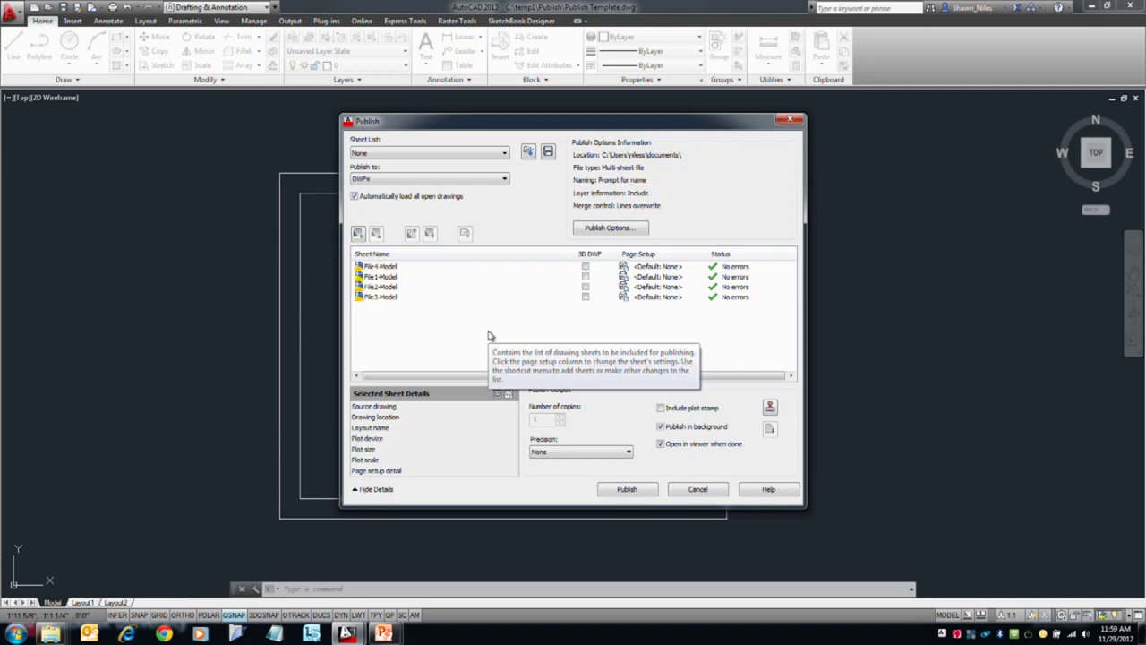
- Import the page setups from Publish Template.dwg and assign the imported Publish Test setup to the File4-Model sheet
left_click(663, 267)
left_click(691, 271)
left_click(649, 283)
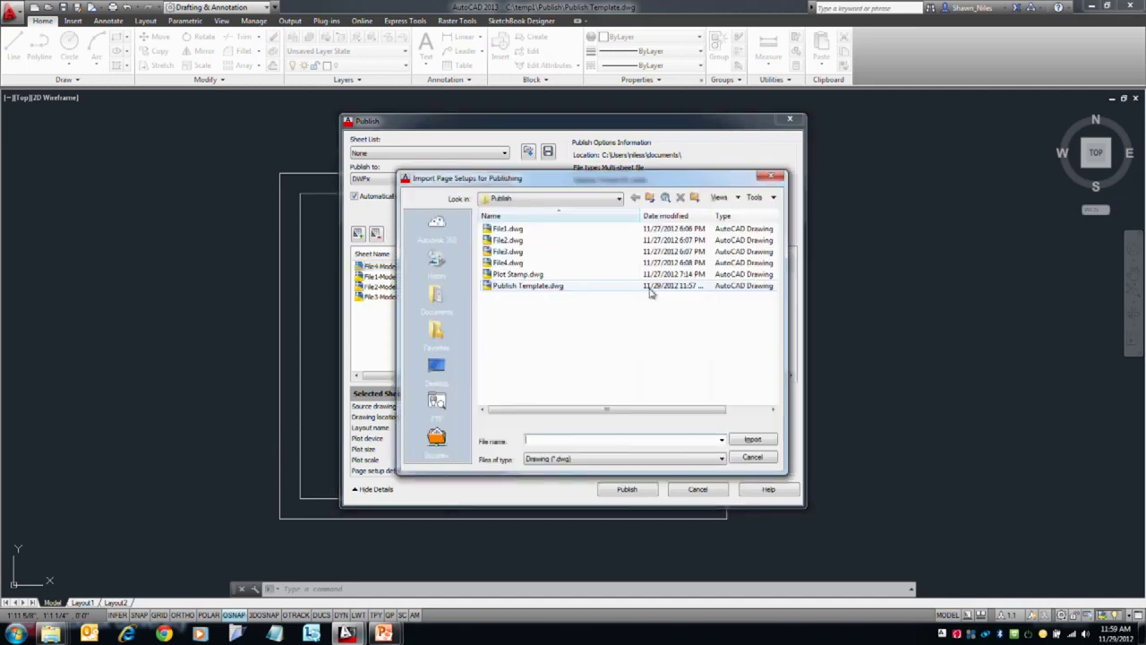
left_click(533, 286)
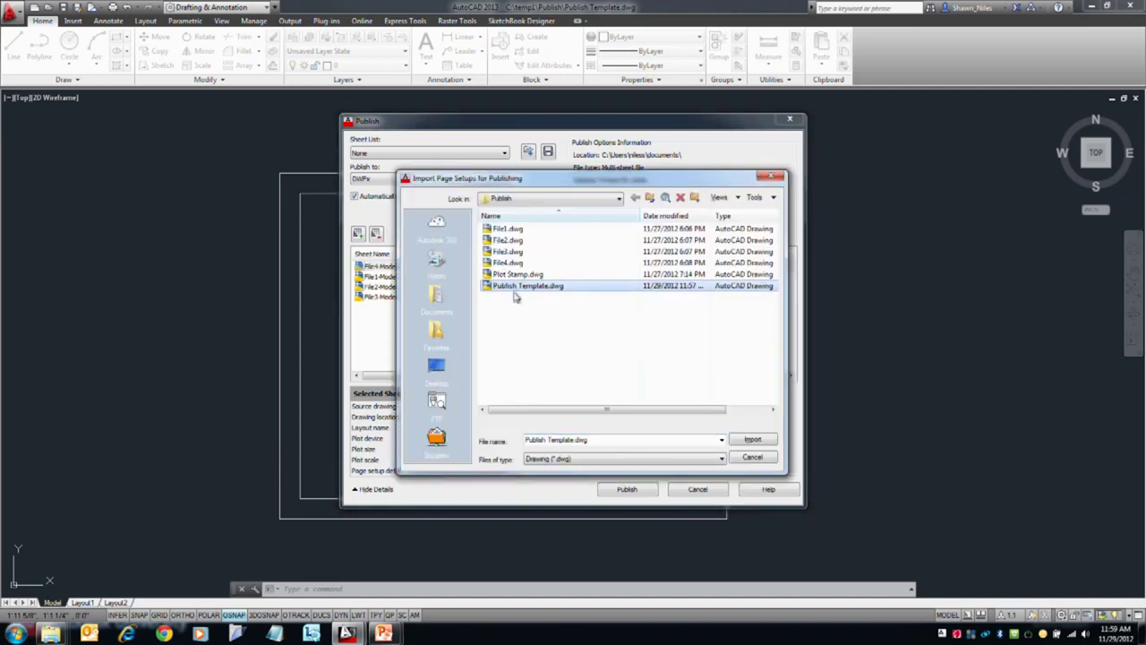
left_click(752, 439)
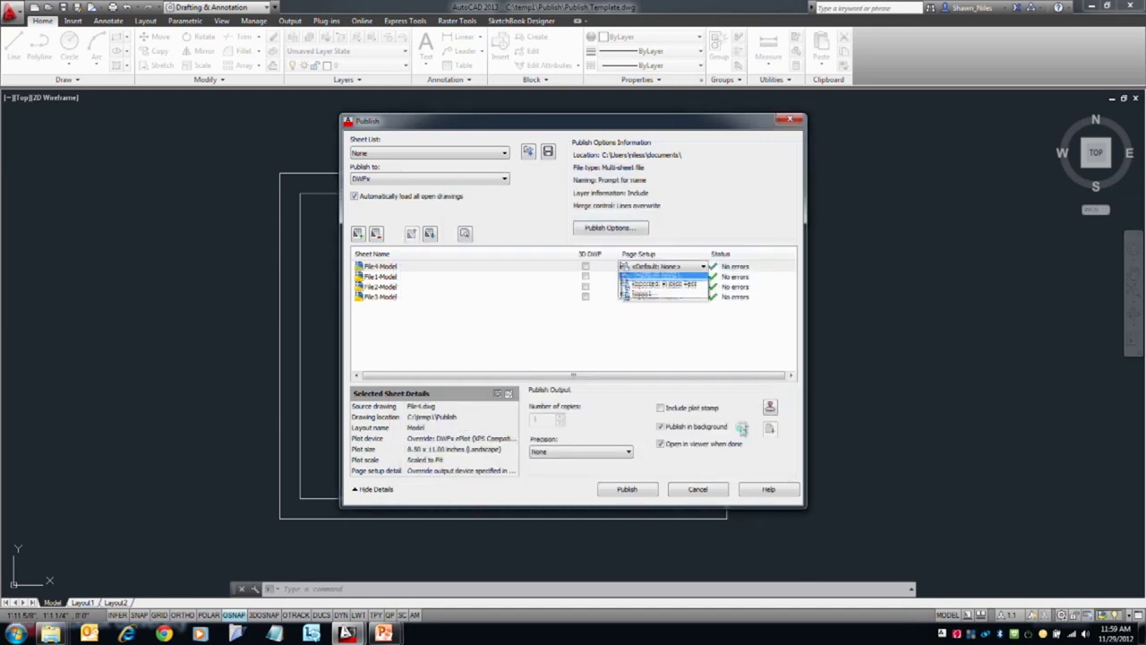
left_click(676, 289)
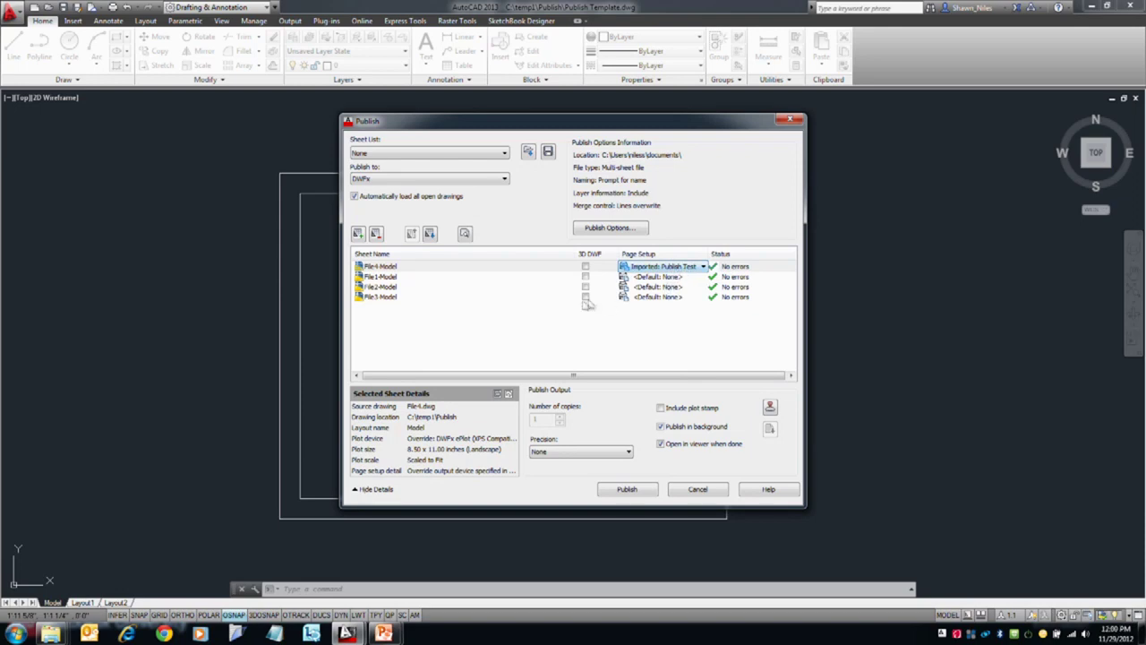
- Assign the imported Publish Test page setup to the File1-Model, File2-Model and File3-Model sheets together
left_click(401, 278)
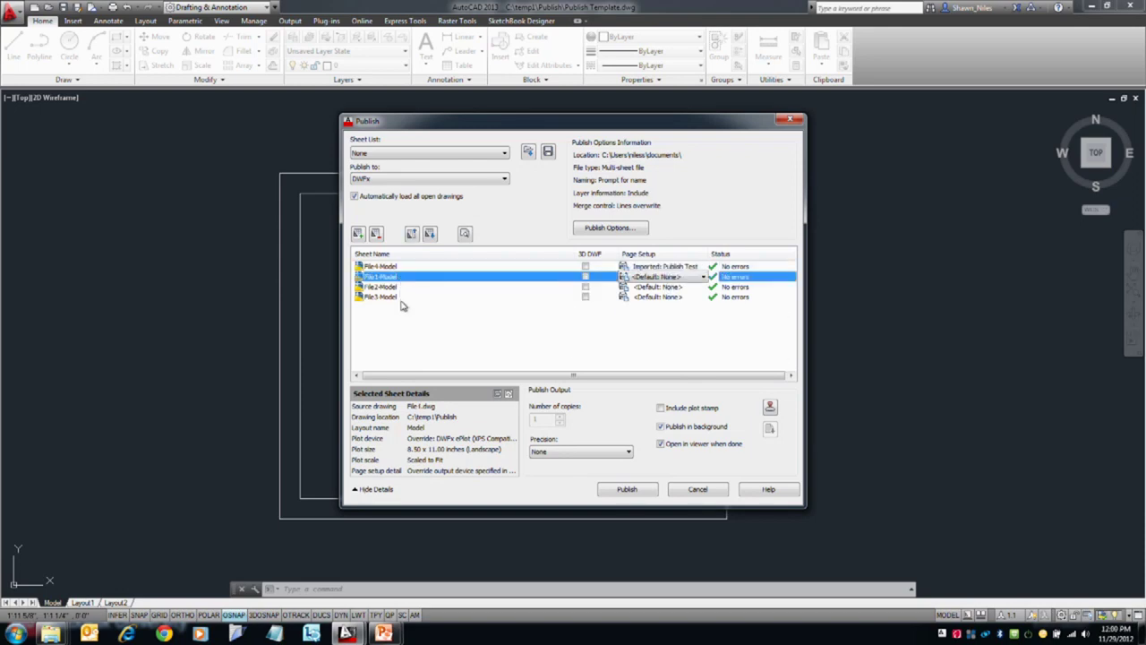
left_click(399, 296, "shift")
left_click(702, 276)
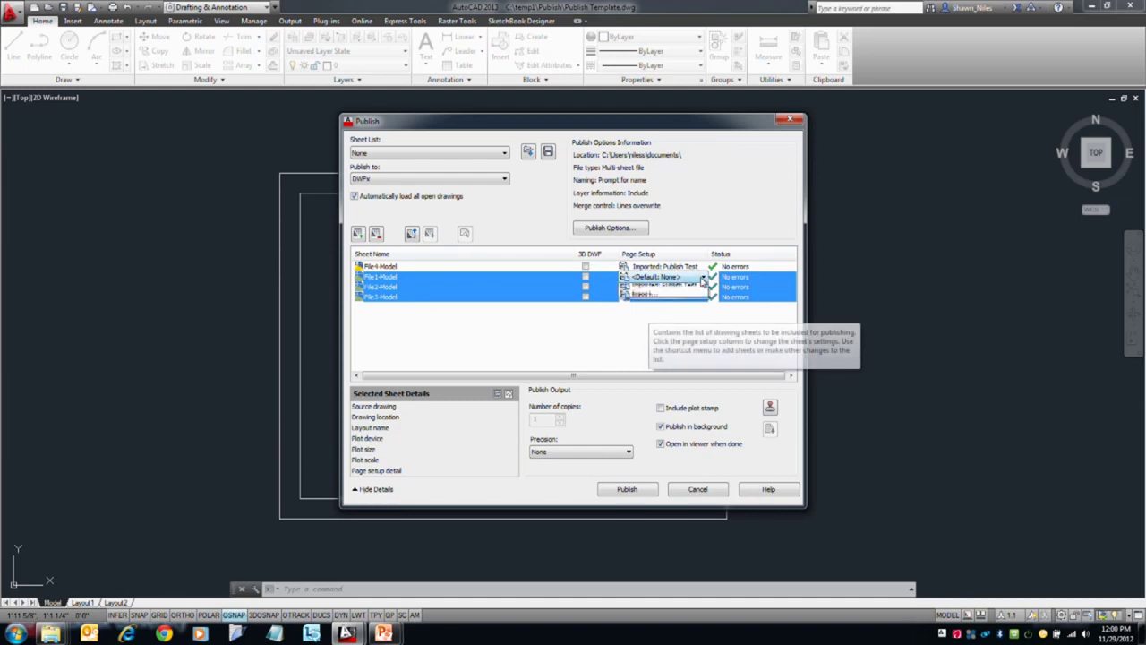
left_click(667, 296)
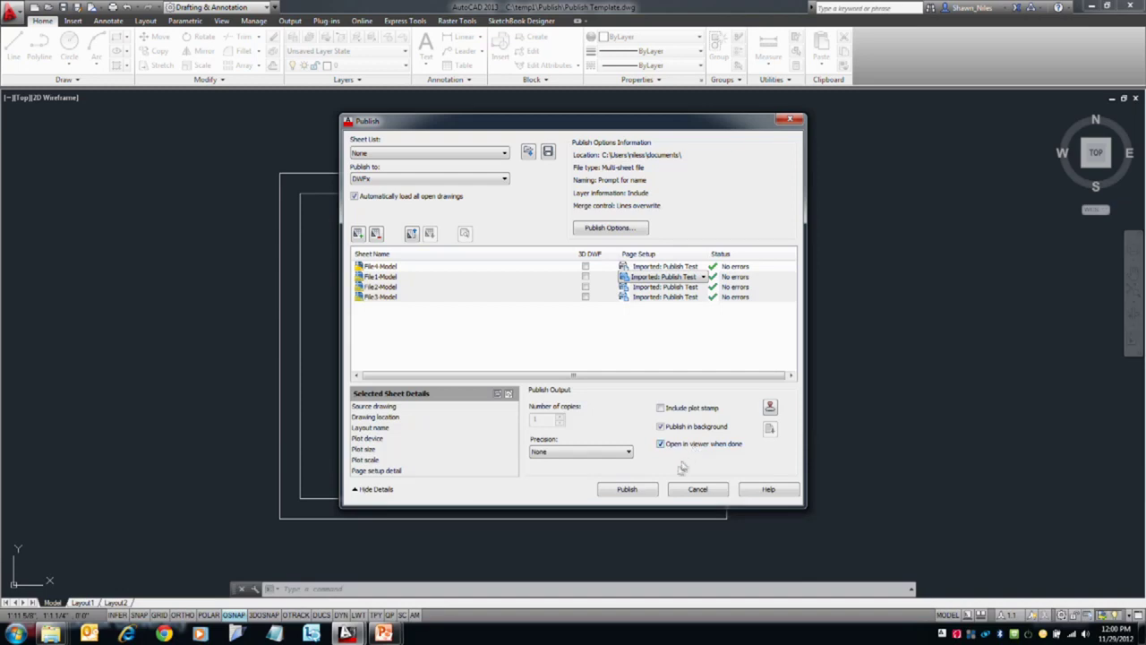
- Publish the sheets to Publish Template.dwfx in C:\temp1 without saving the sheet list, and dismiss the background job notice
left_click(632, 493)
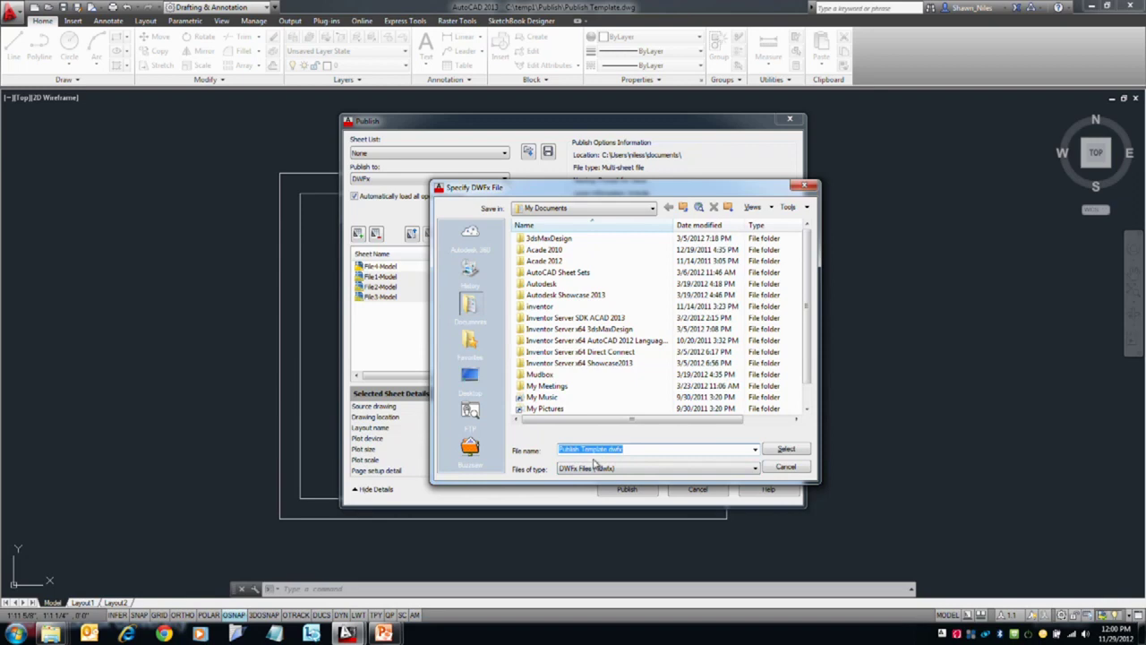
left_click(586, 207)
left_click(560, 240)
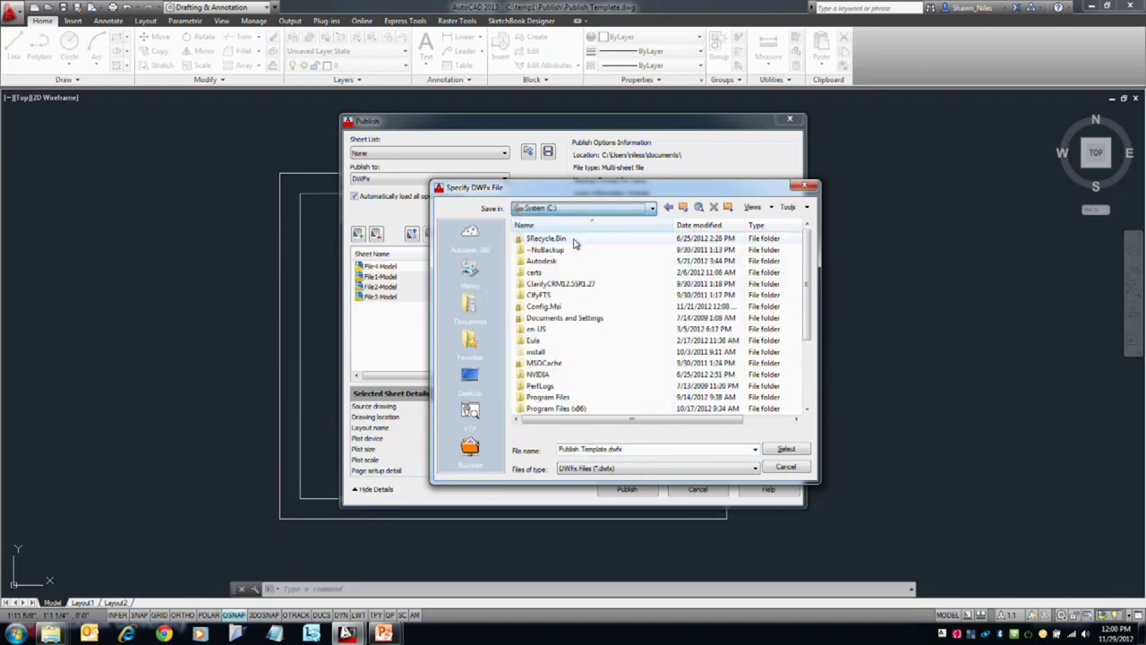
scroll(541, 376, "down", 3)
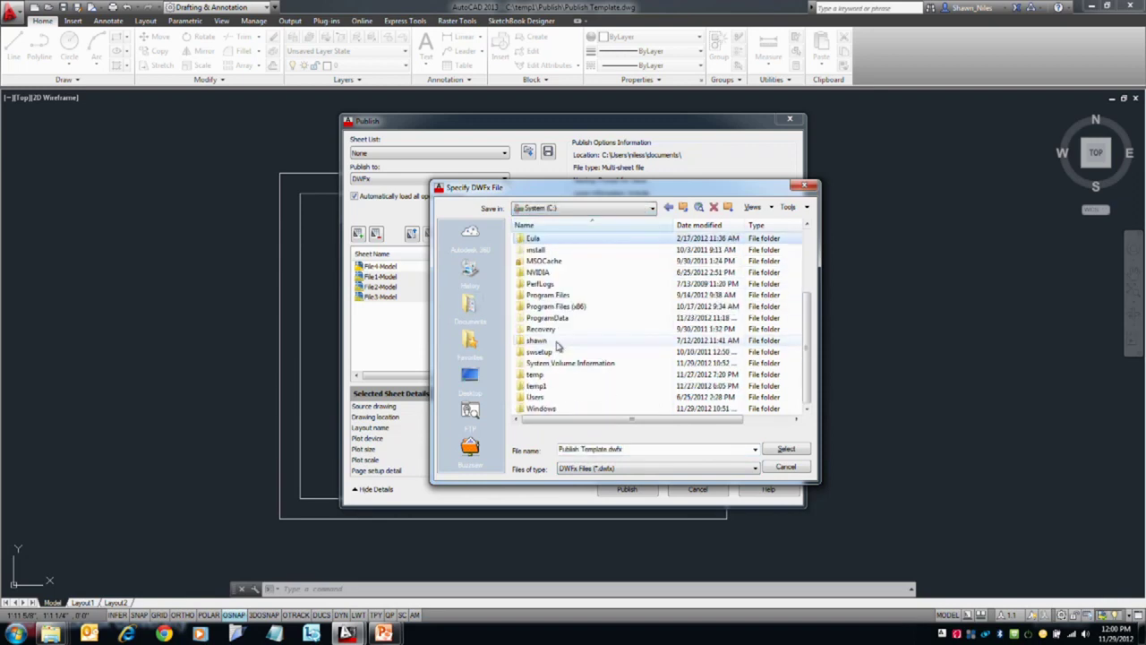
double_click(542, 386)
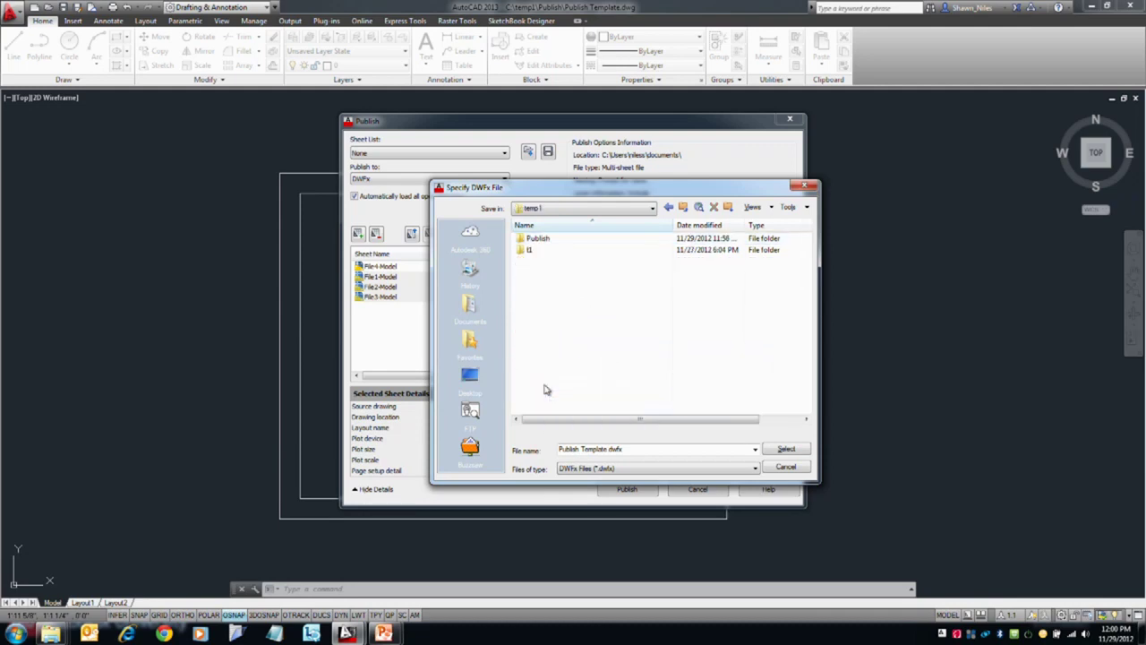
left_click(785, 450)
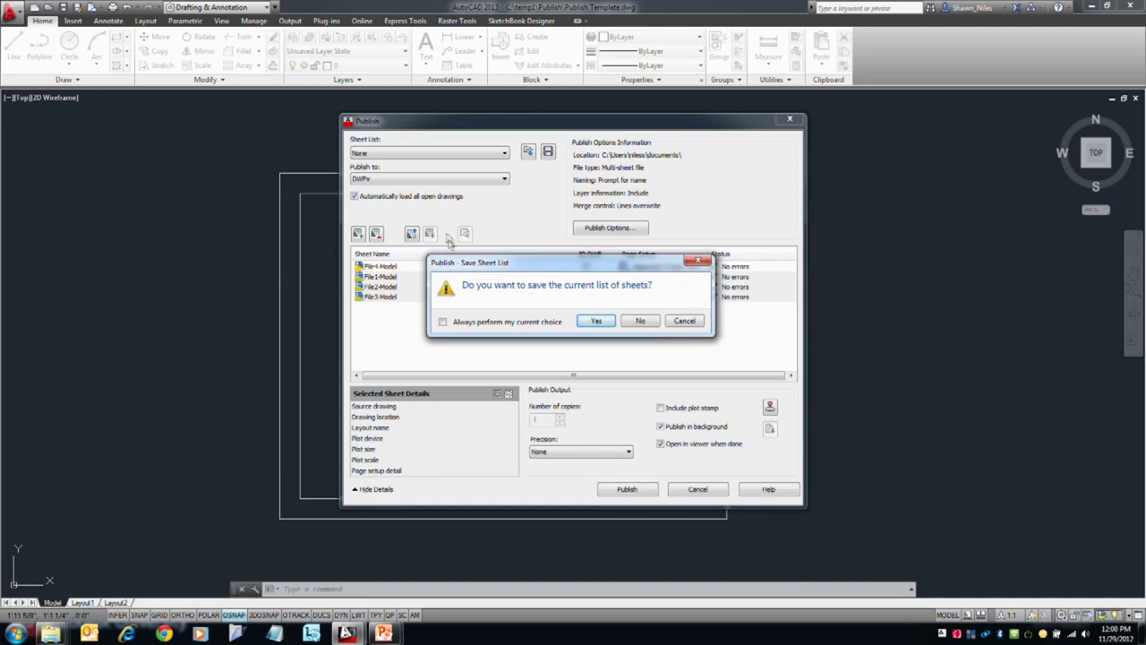
left_click(643, 321)
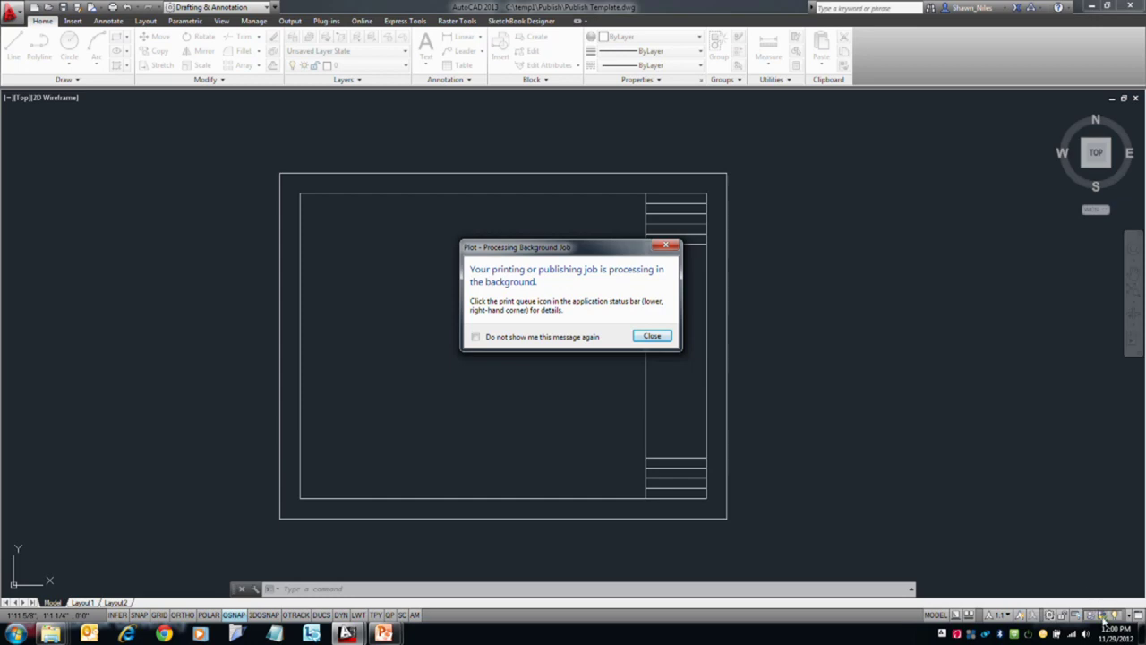
left_click(652, 335)
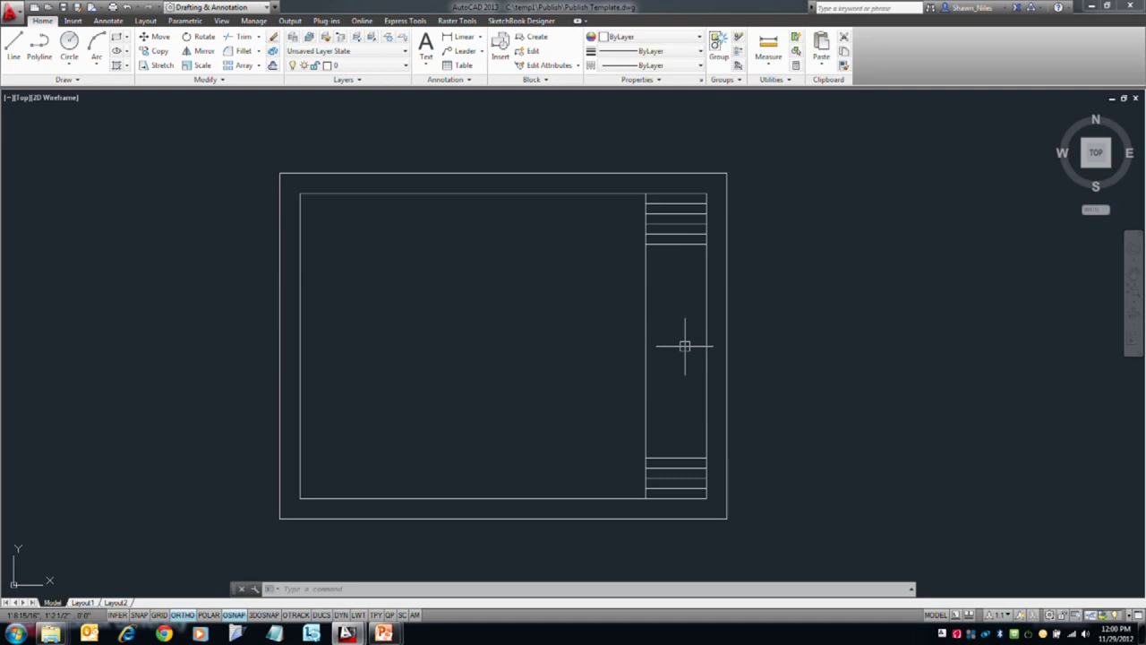
key("F5")
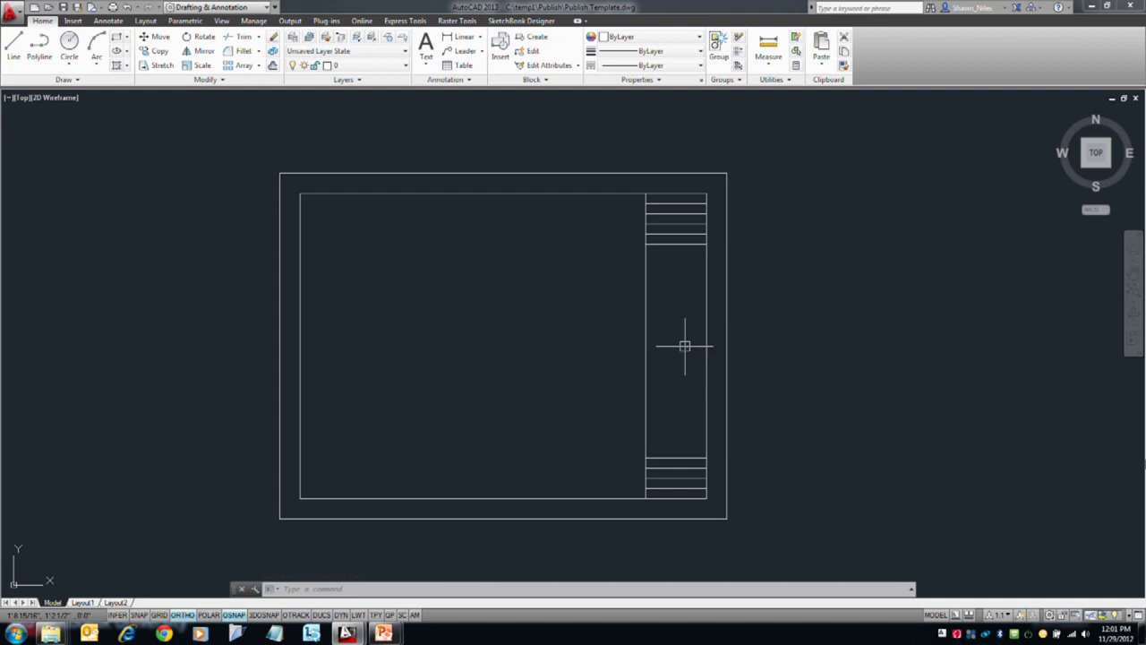
- Review the plot and publish details of the completed job for every sheet, and close the report
mouse_move(1095, 617)
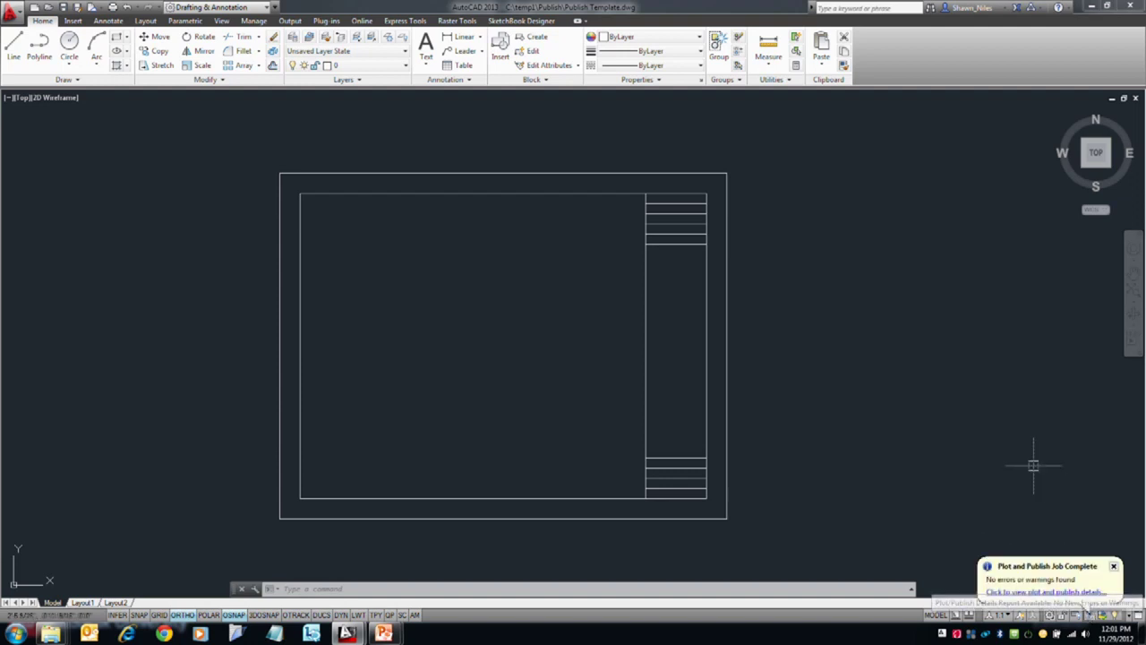
left_click(1035, 592)
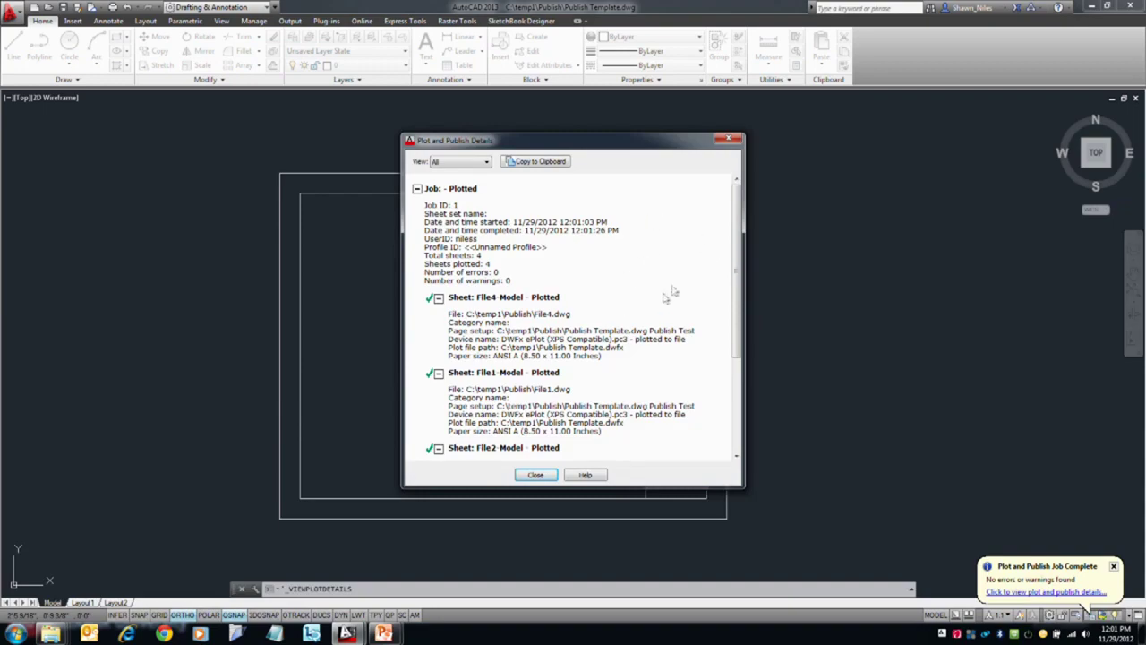
left_click_drag(734, 235, 735, 348)
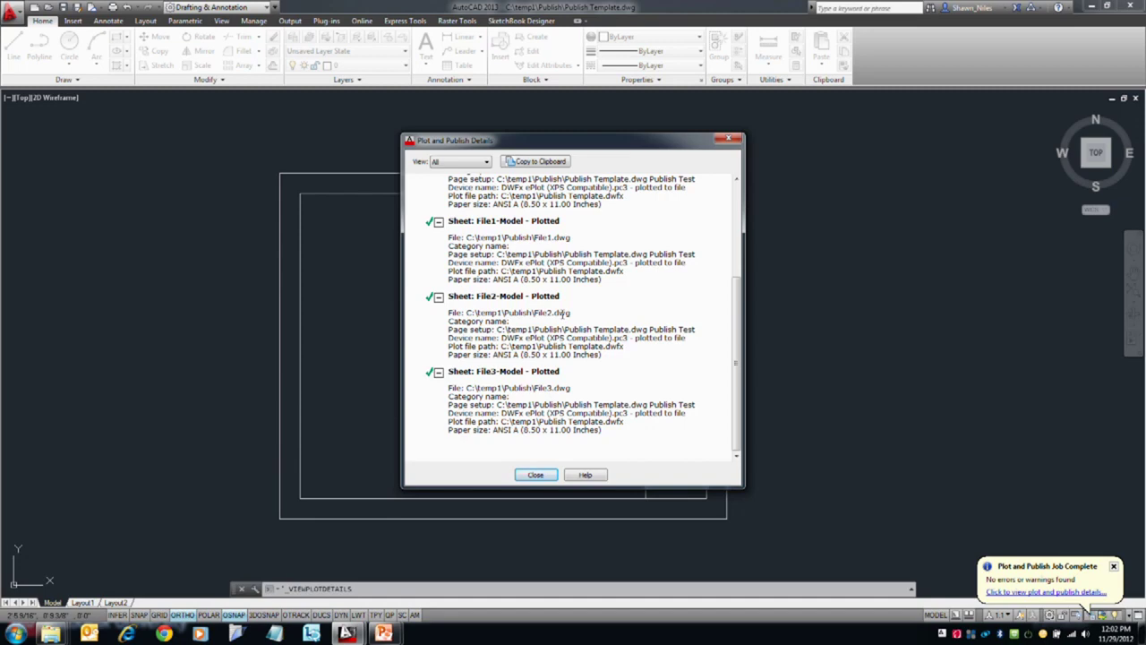
left_click_drag(747, 312, 741, 182)
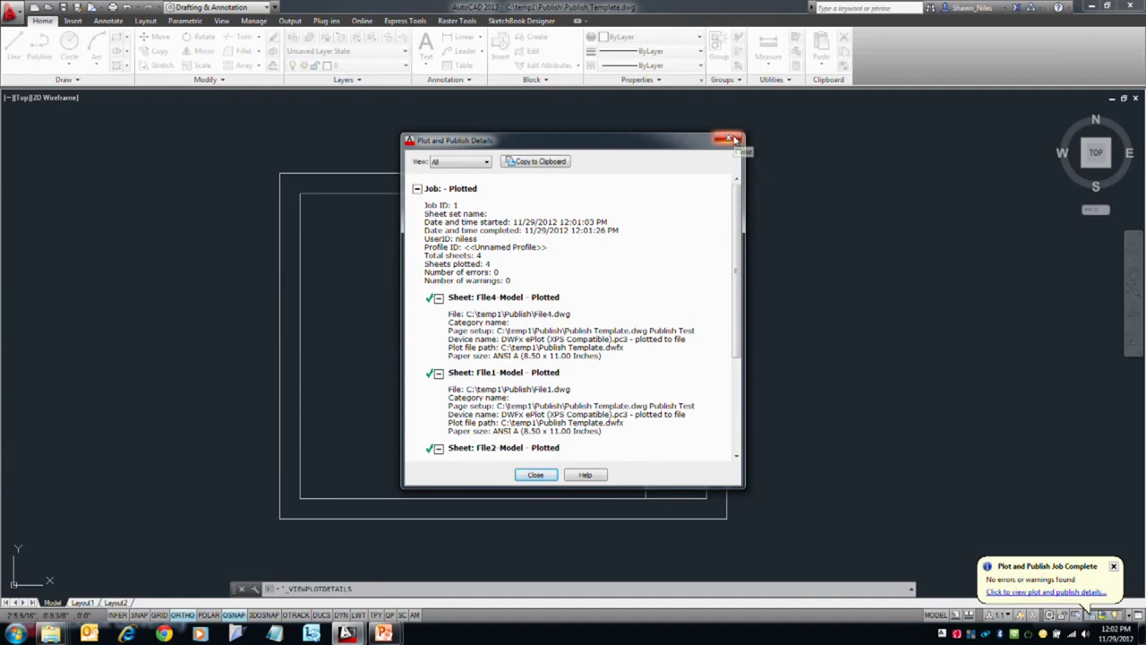
left_click(731, 140)
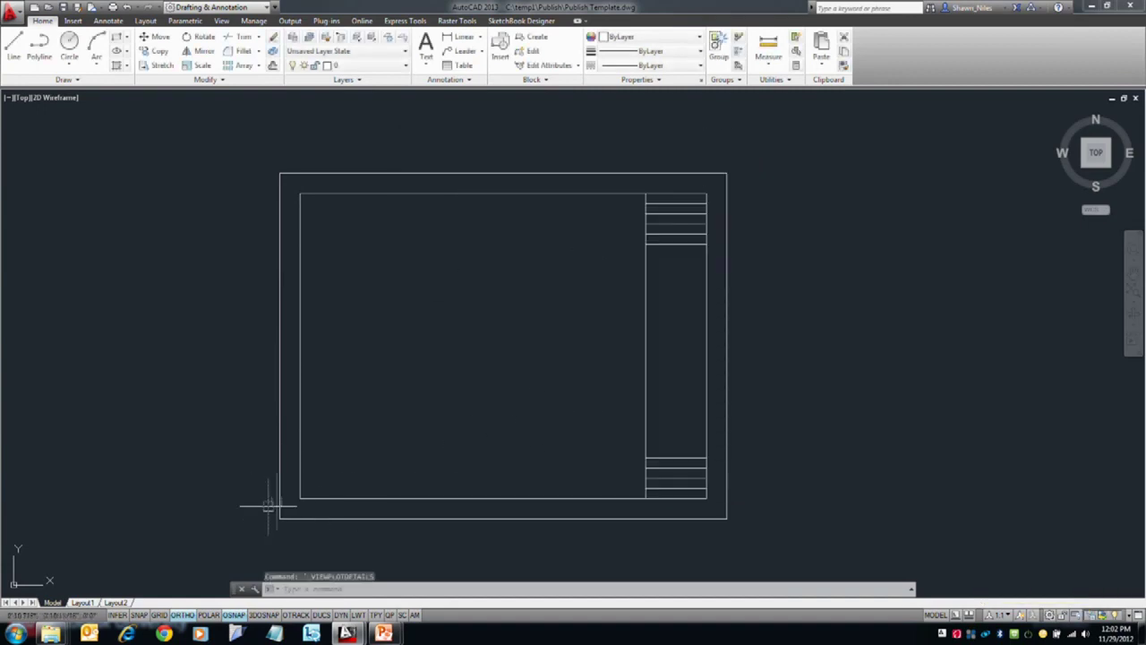
- Switch to Windows Explorer, browse to C:\temp1 and open the published Publish Template.dwfx
mouse_move(52, 634)
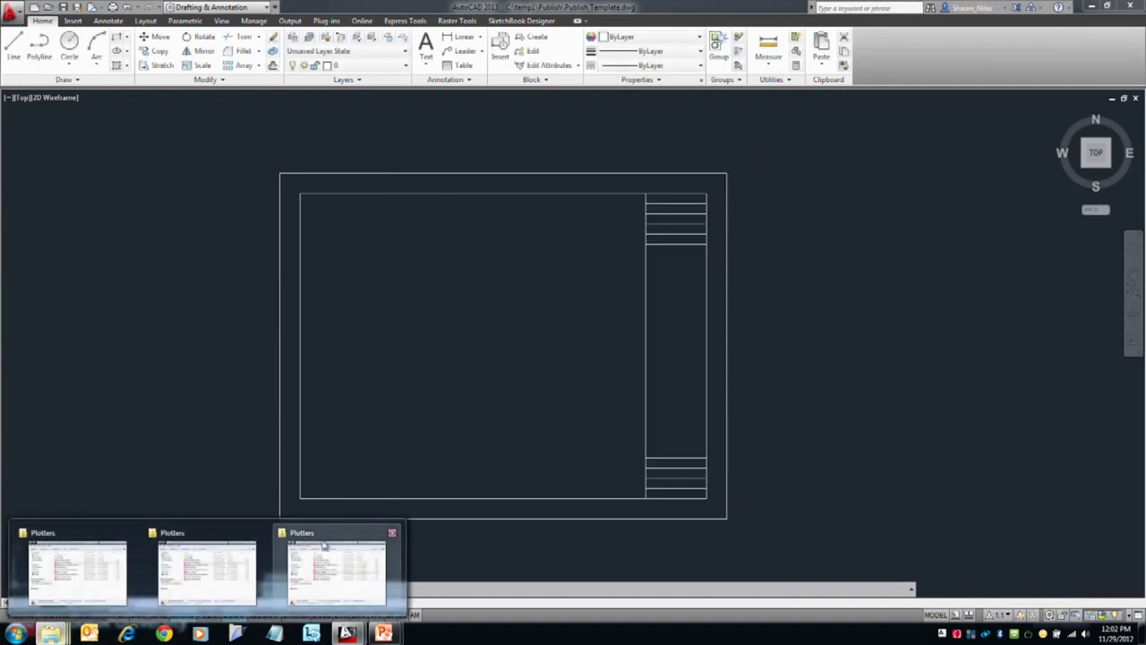
left_click(186, 571)
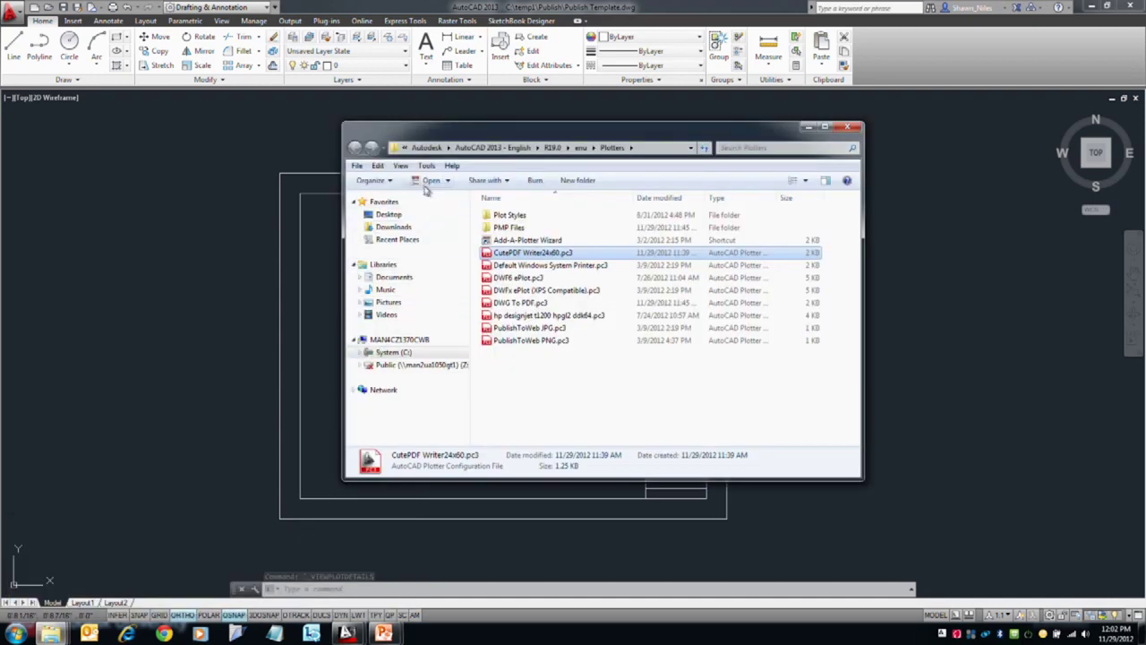
left_click(396, 353)
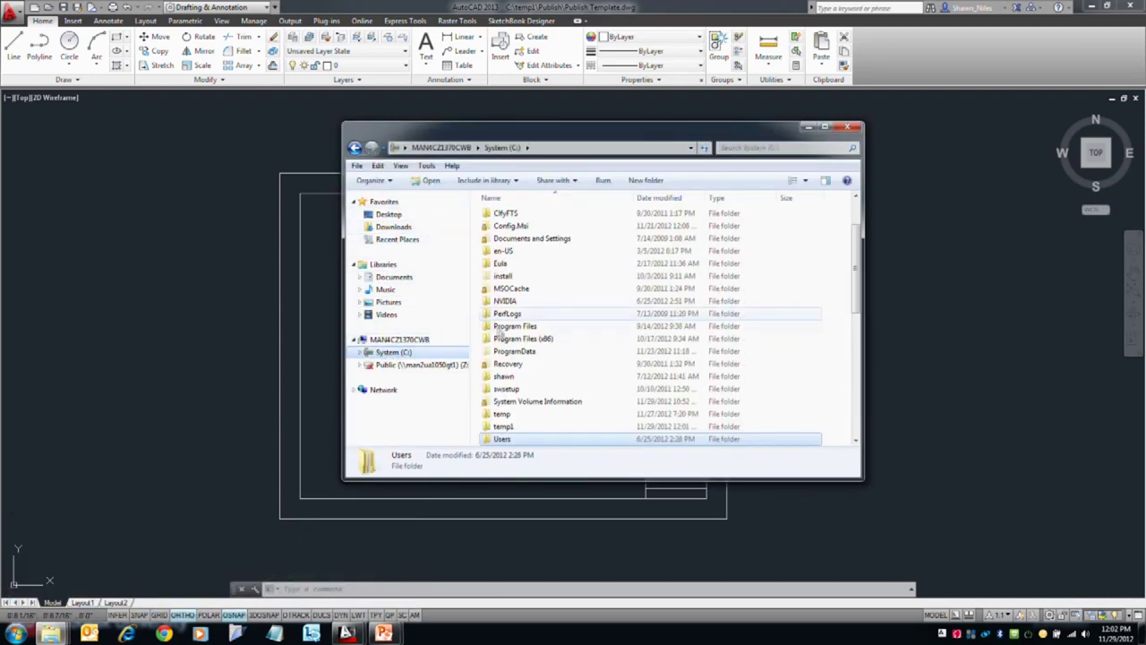
double_click(506, 428)
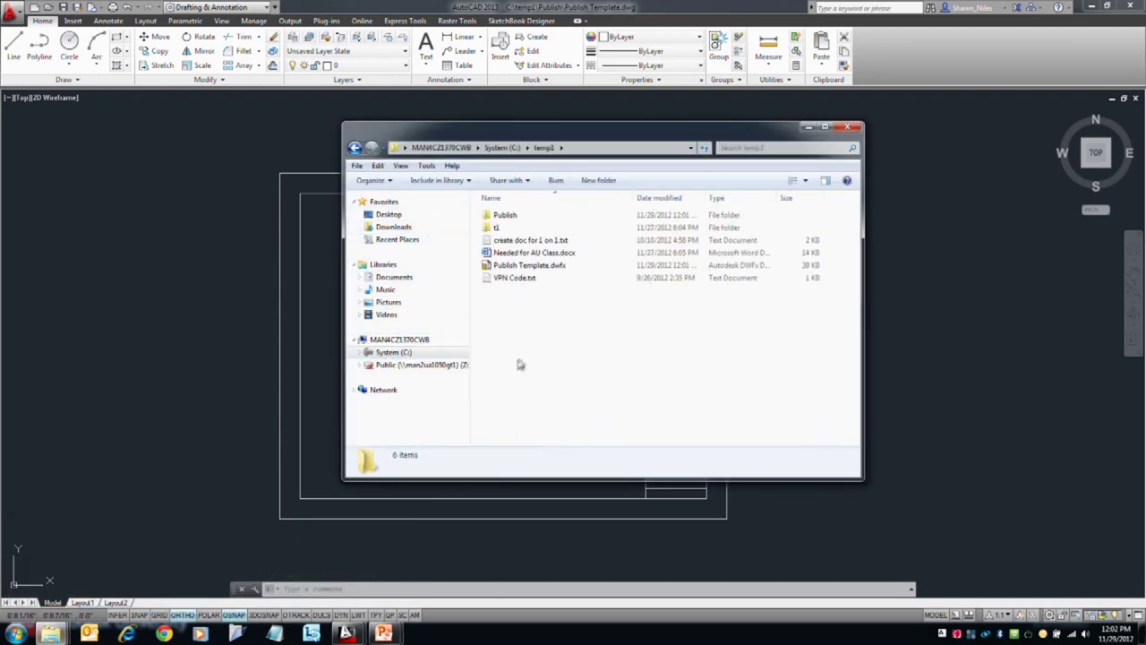
double_click(543, 269)
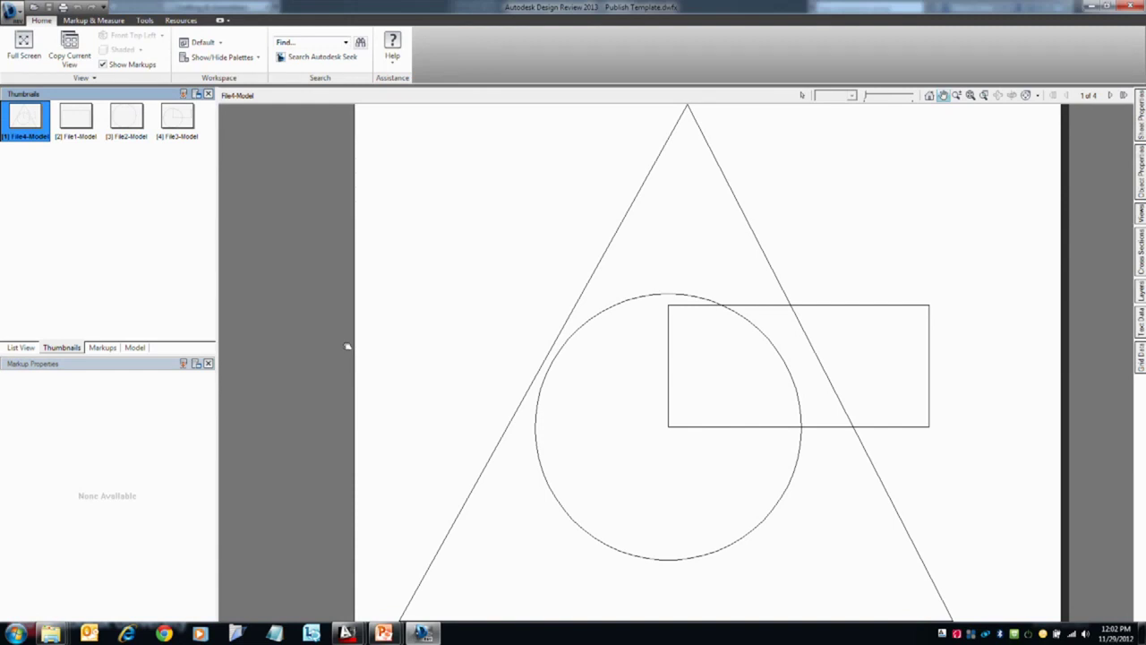
- View the File1-Model, File2-Model and File3-Model sheets of the published DWFx file in turn
left_click(97, 130)
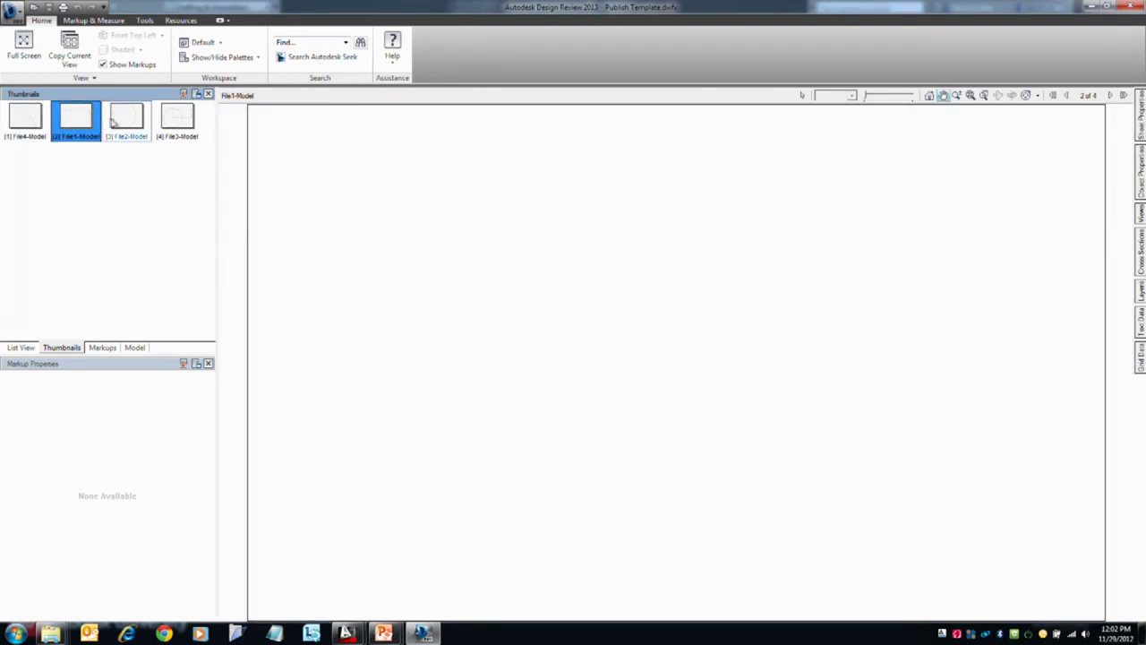
left_click(128, 124)
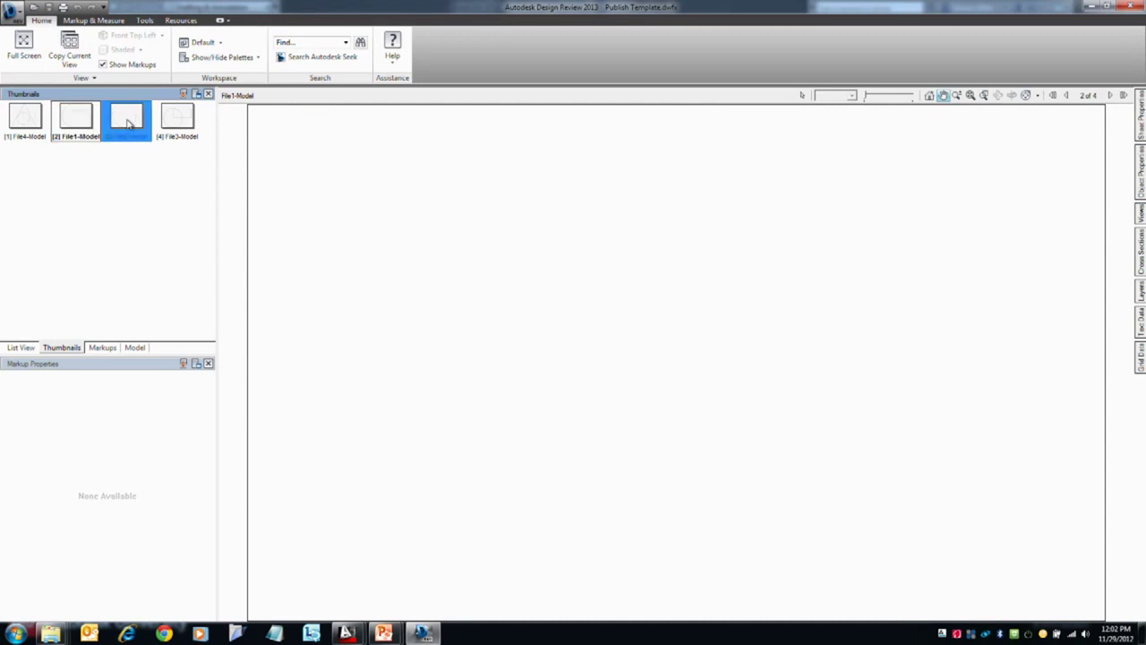
left_click(177, 125)
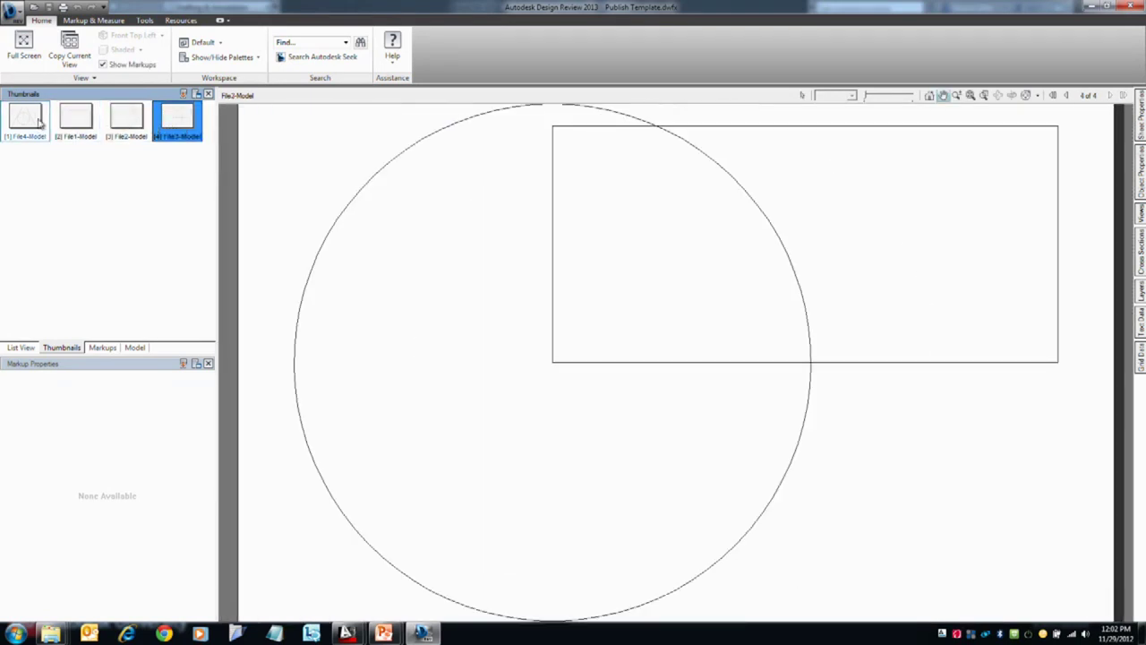
- View the File4-Model and File3-Model sheets of the published DWFx file, and close the viewer
left_click(38, 124)
left_click(177, 124)
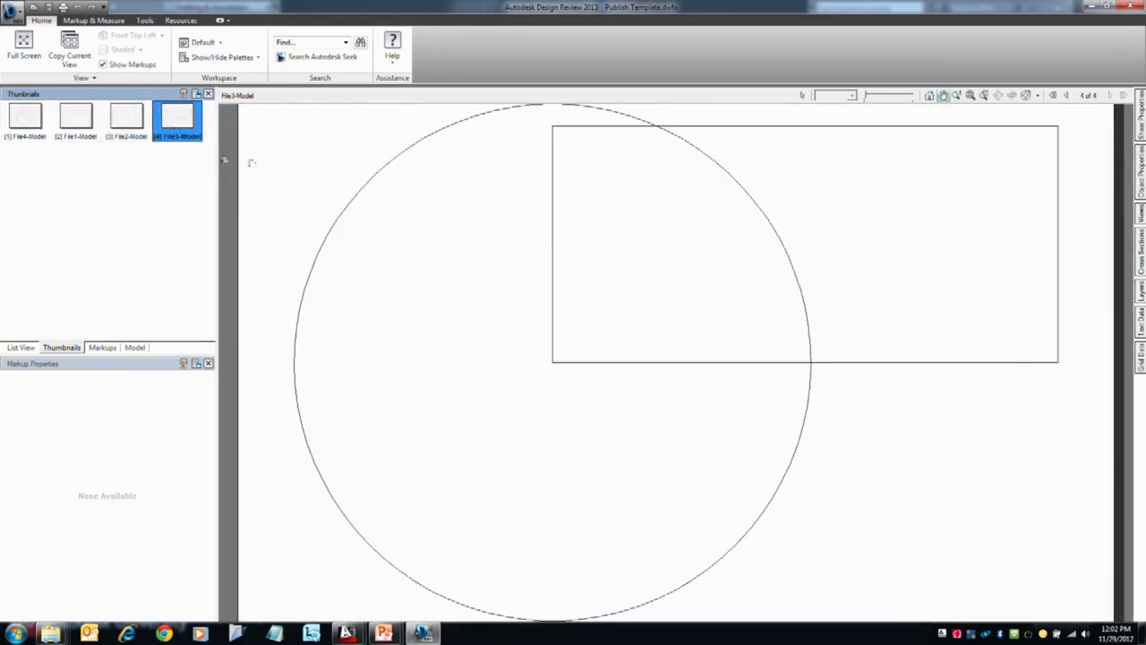
left_click(1131, 8)
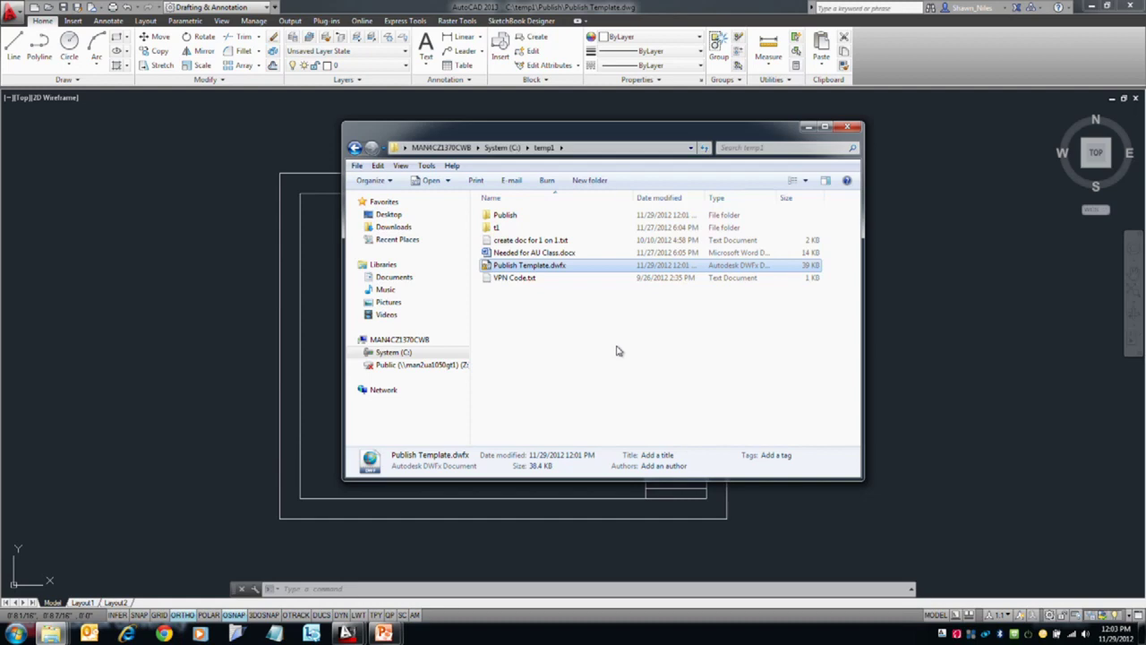
- Switch to the running PowerPoint slide show of class ppt.pptx
key("alt+Tab")
key("alt+Tab")
key("alt+Tab")
key("alt+Tab")
key("alt+Tab")
key("alt+Tab")
key("alt+Tab")
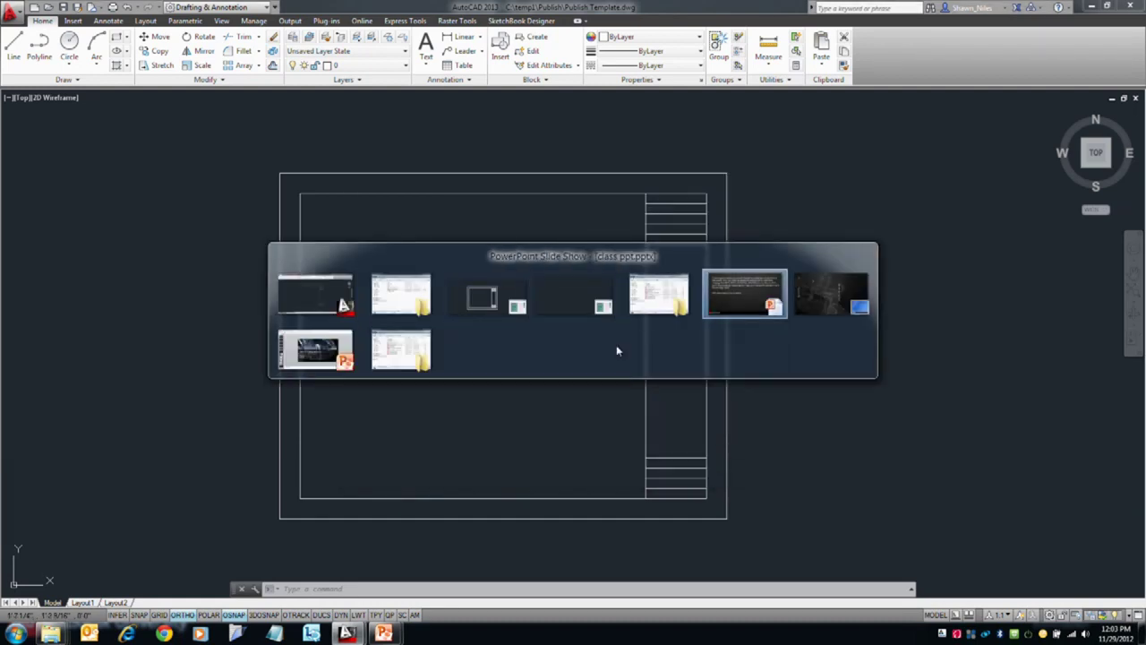
key("alt+Tab")
key("alt+Tab")
key("alt+Tab")
key("alt+Tab")
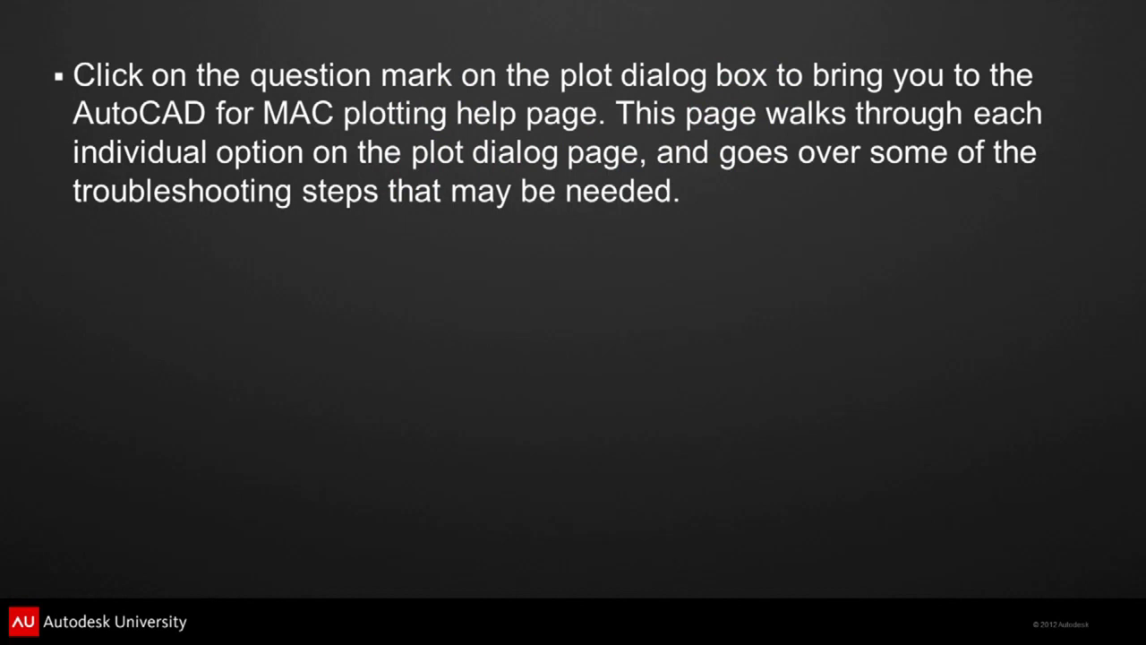
right_click(633, 253)
left_click(678, 276)
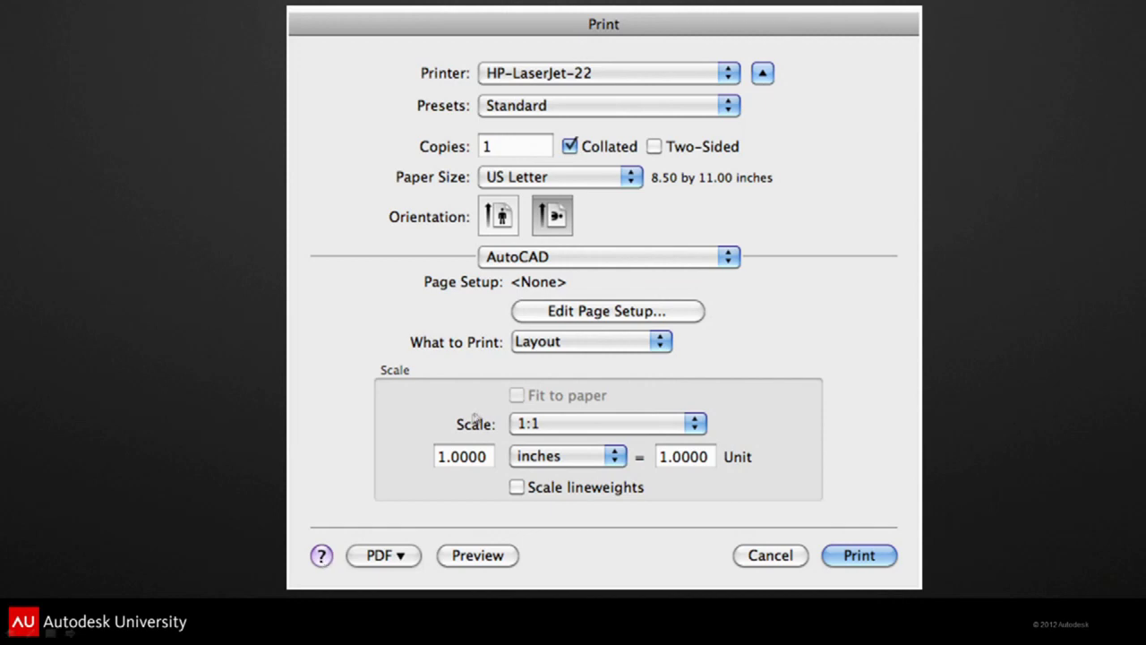
right_click(606, 298)
left_click(541, 294)
left_click(568, 297)
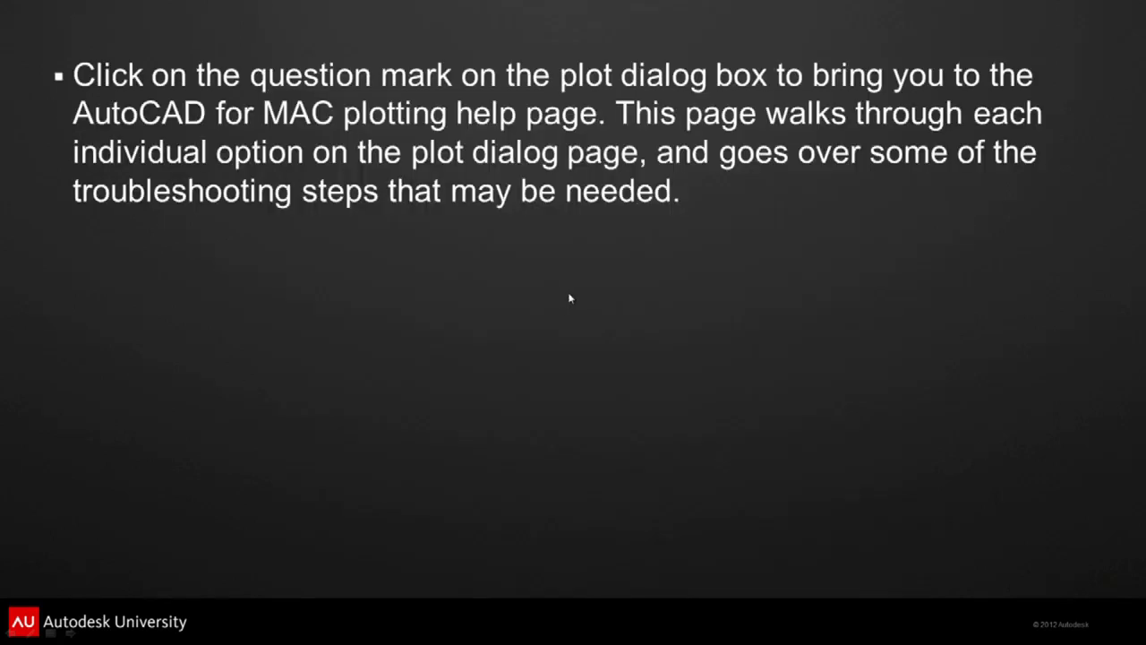